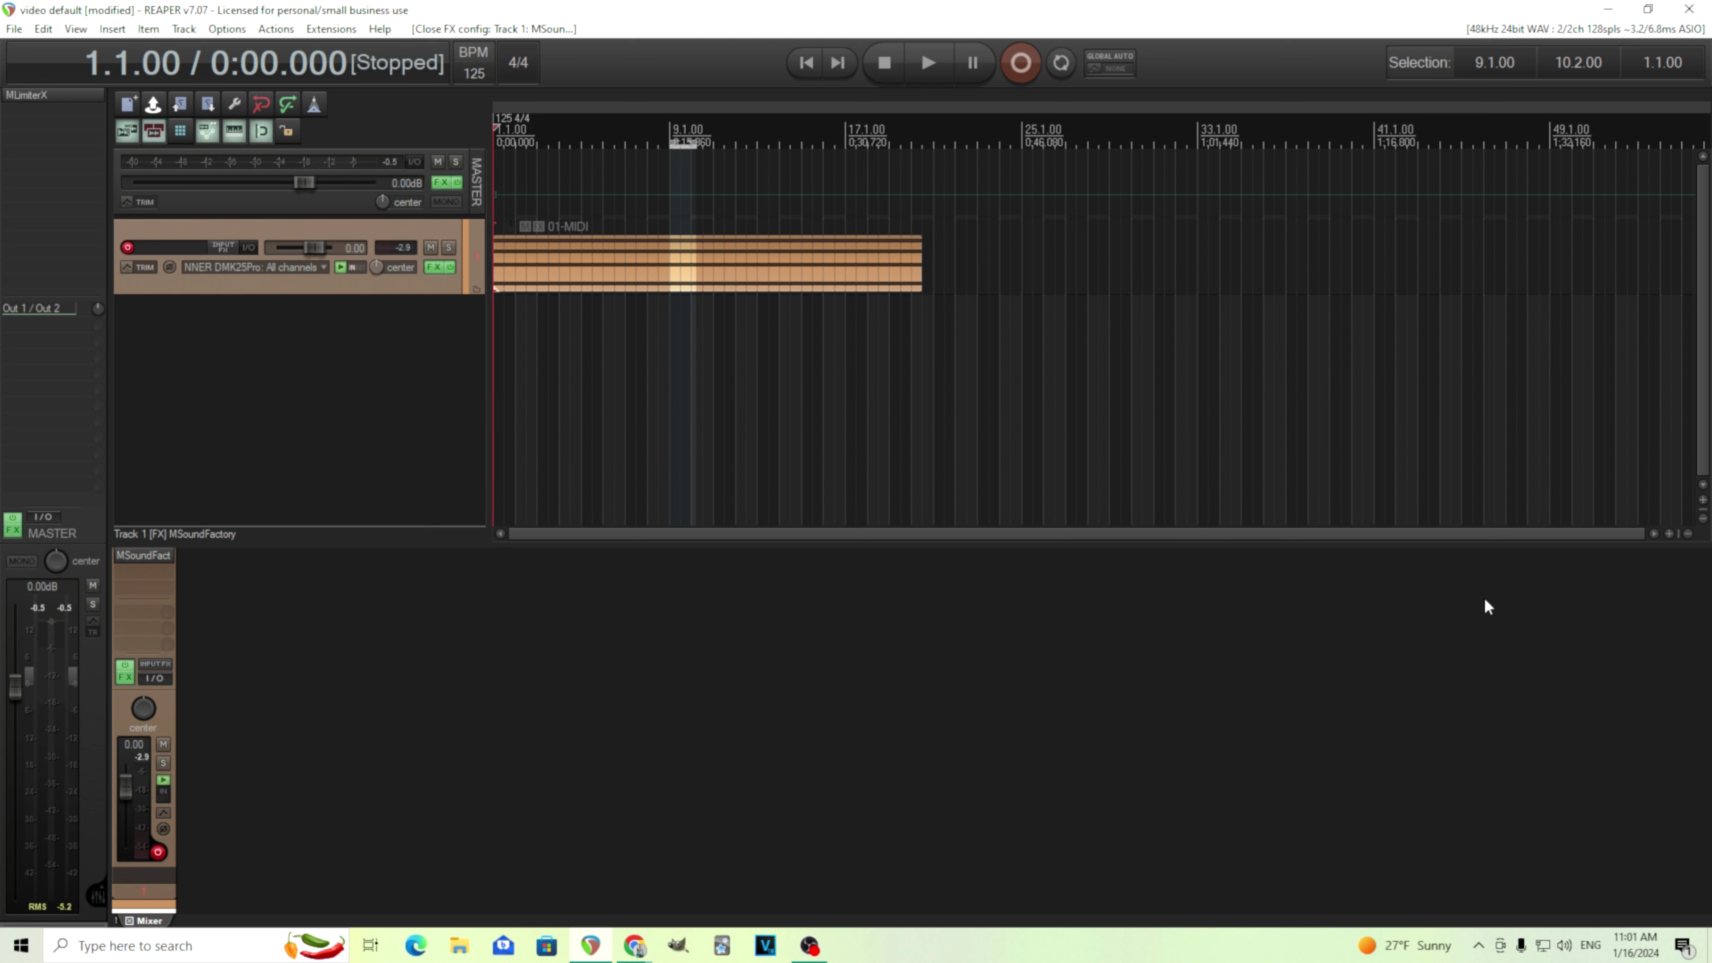
Step: Open and reposition MSoundFactory, then show the Oscillator and Filter module settings
click(146, 554)
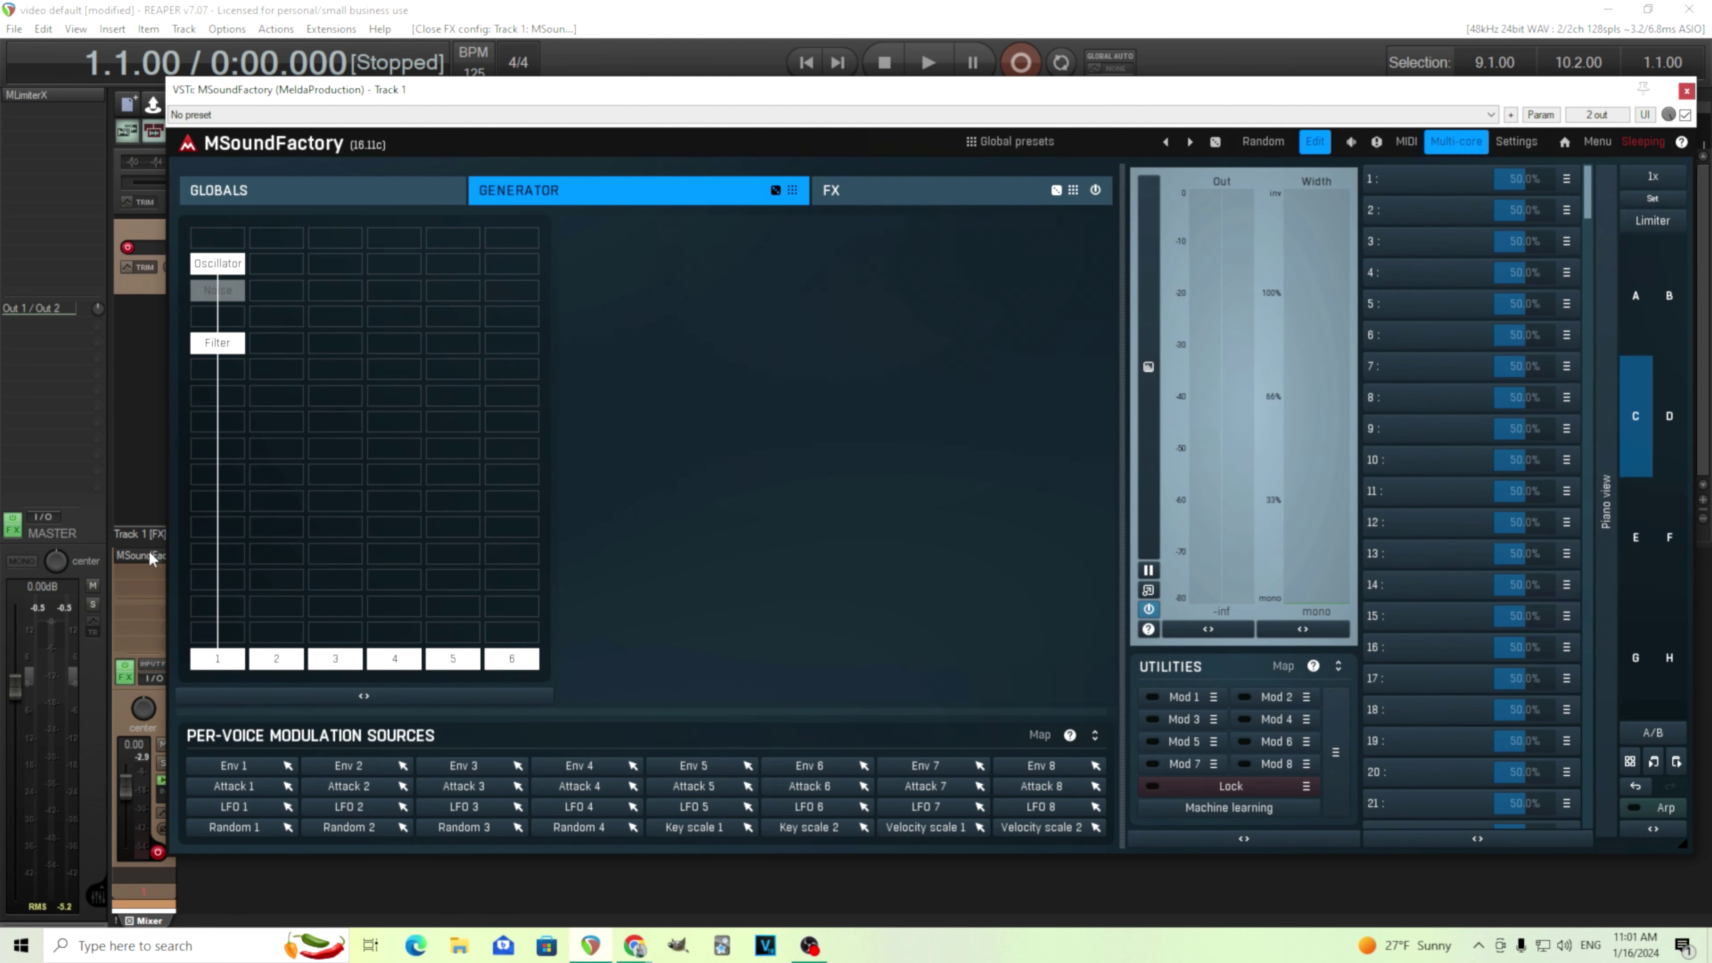
drag(692, 89, 668, 139)
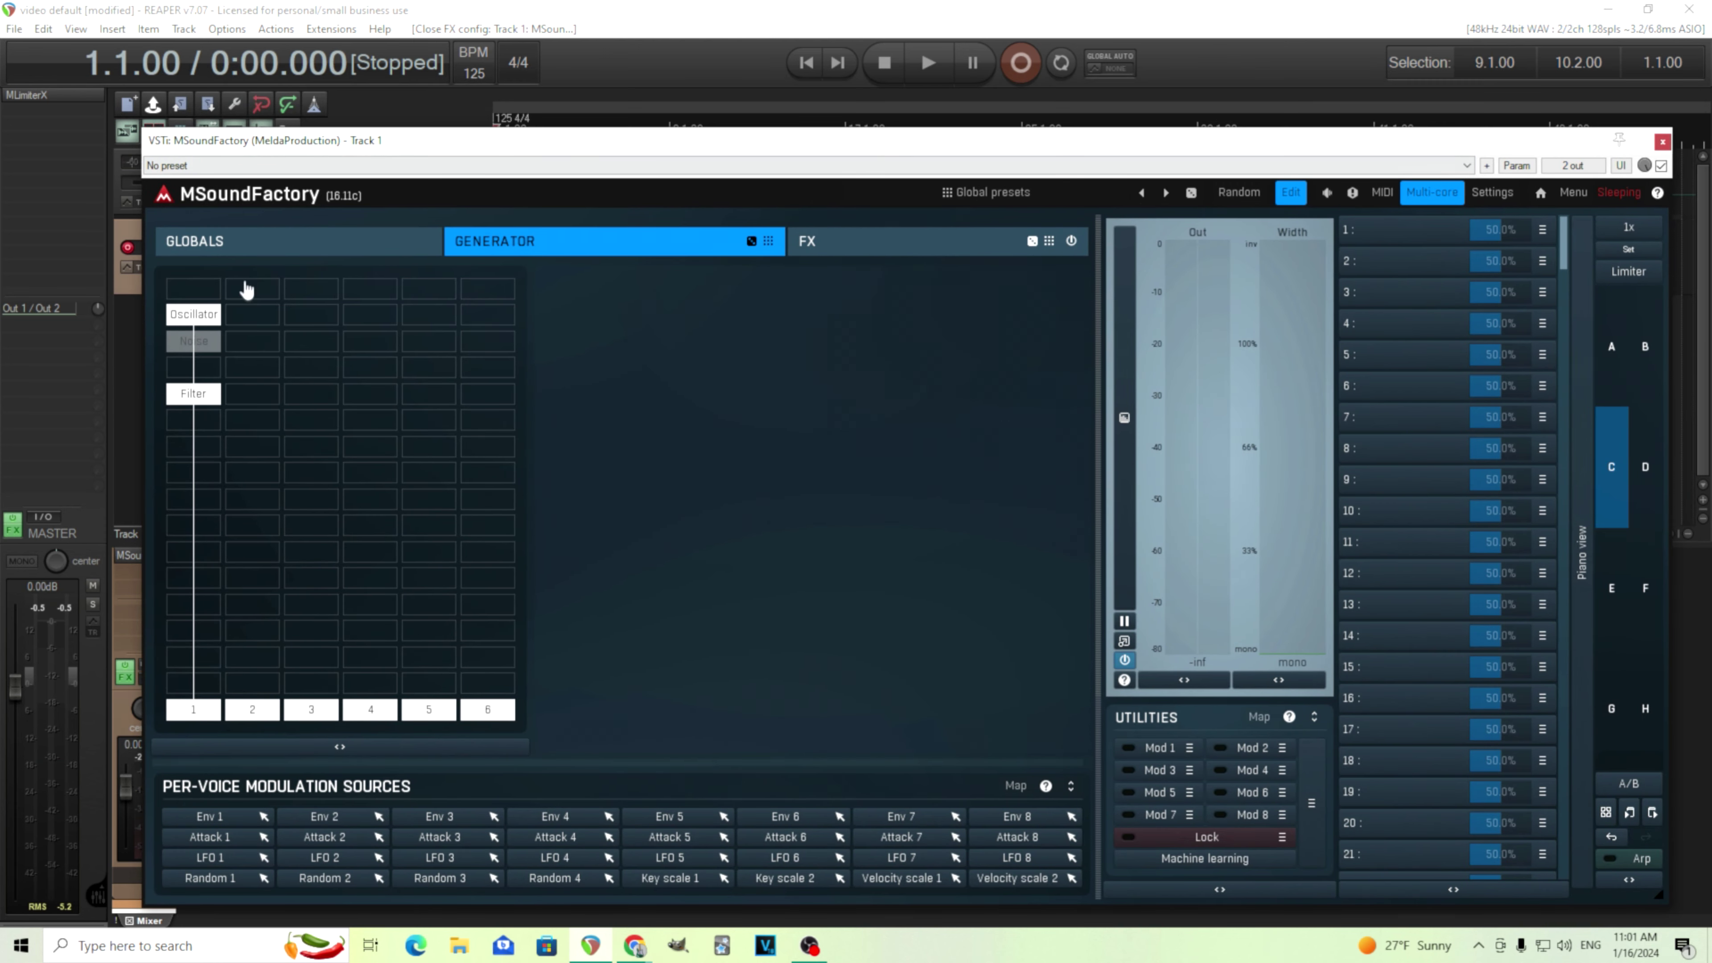
click(193, 314)
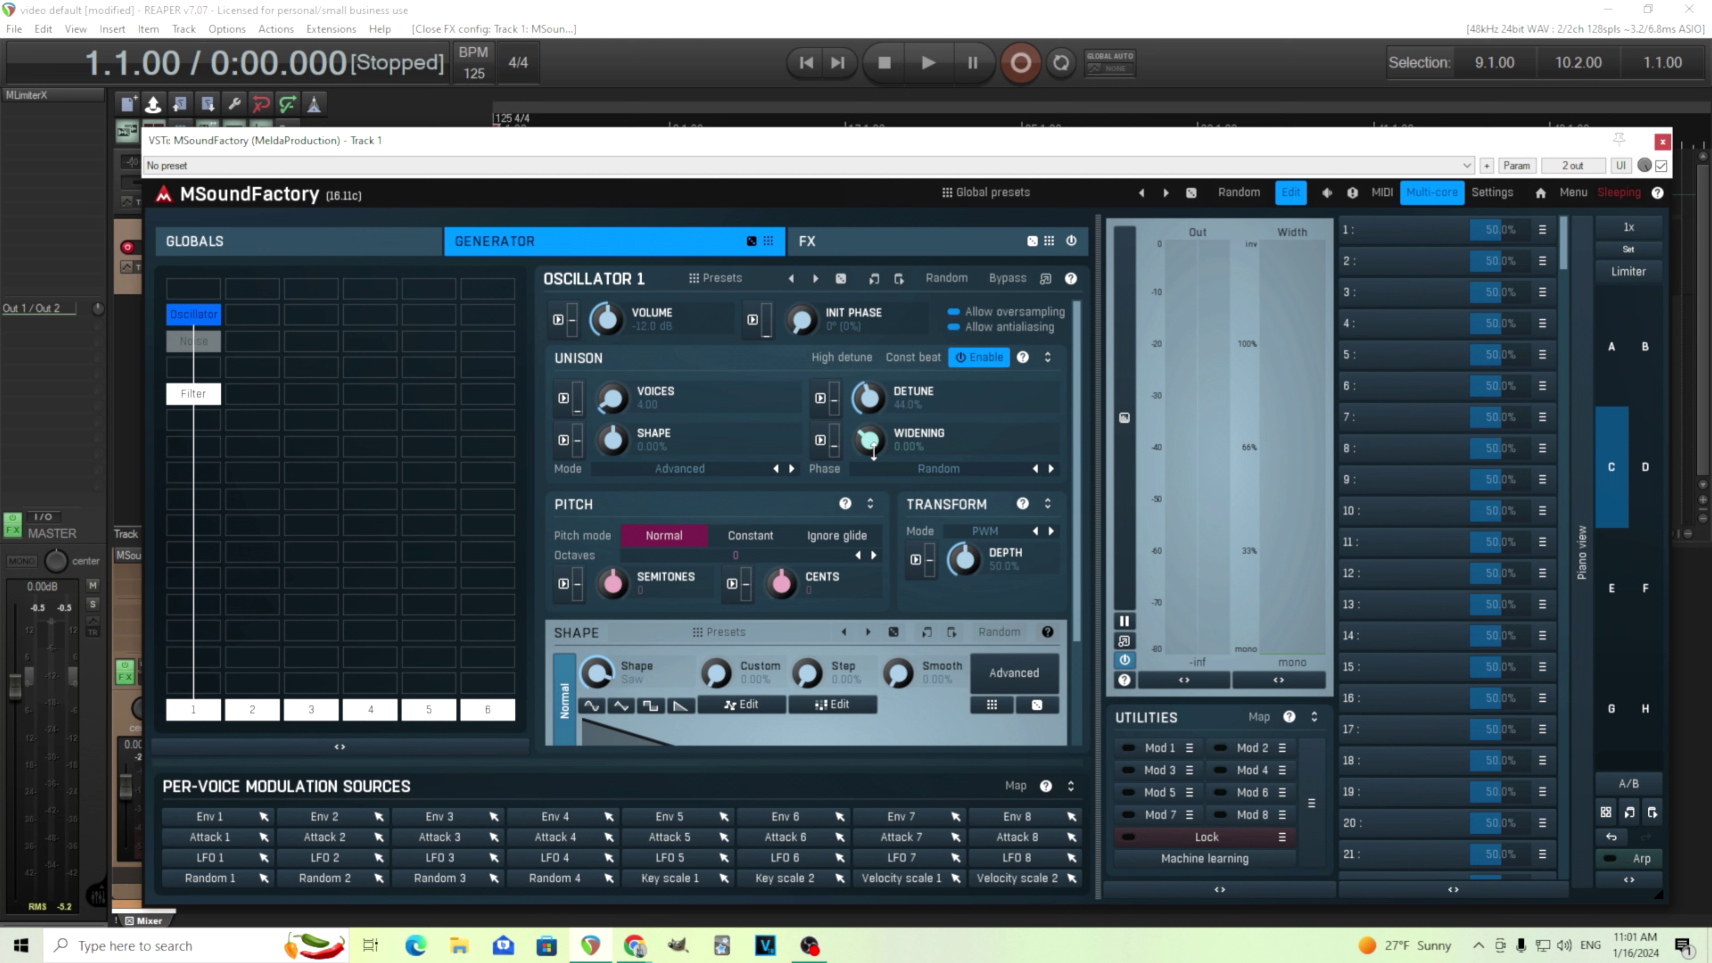
click(193, 396)
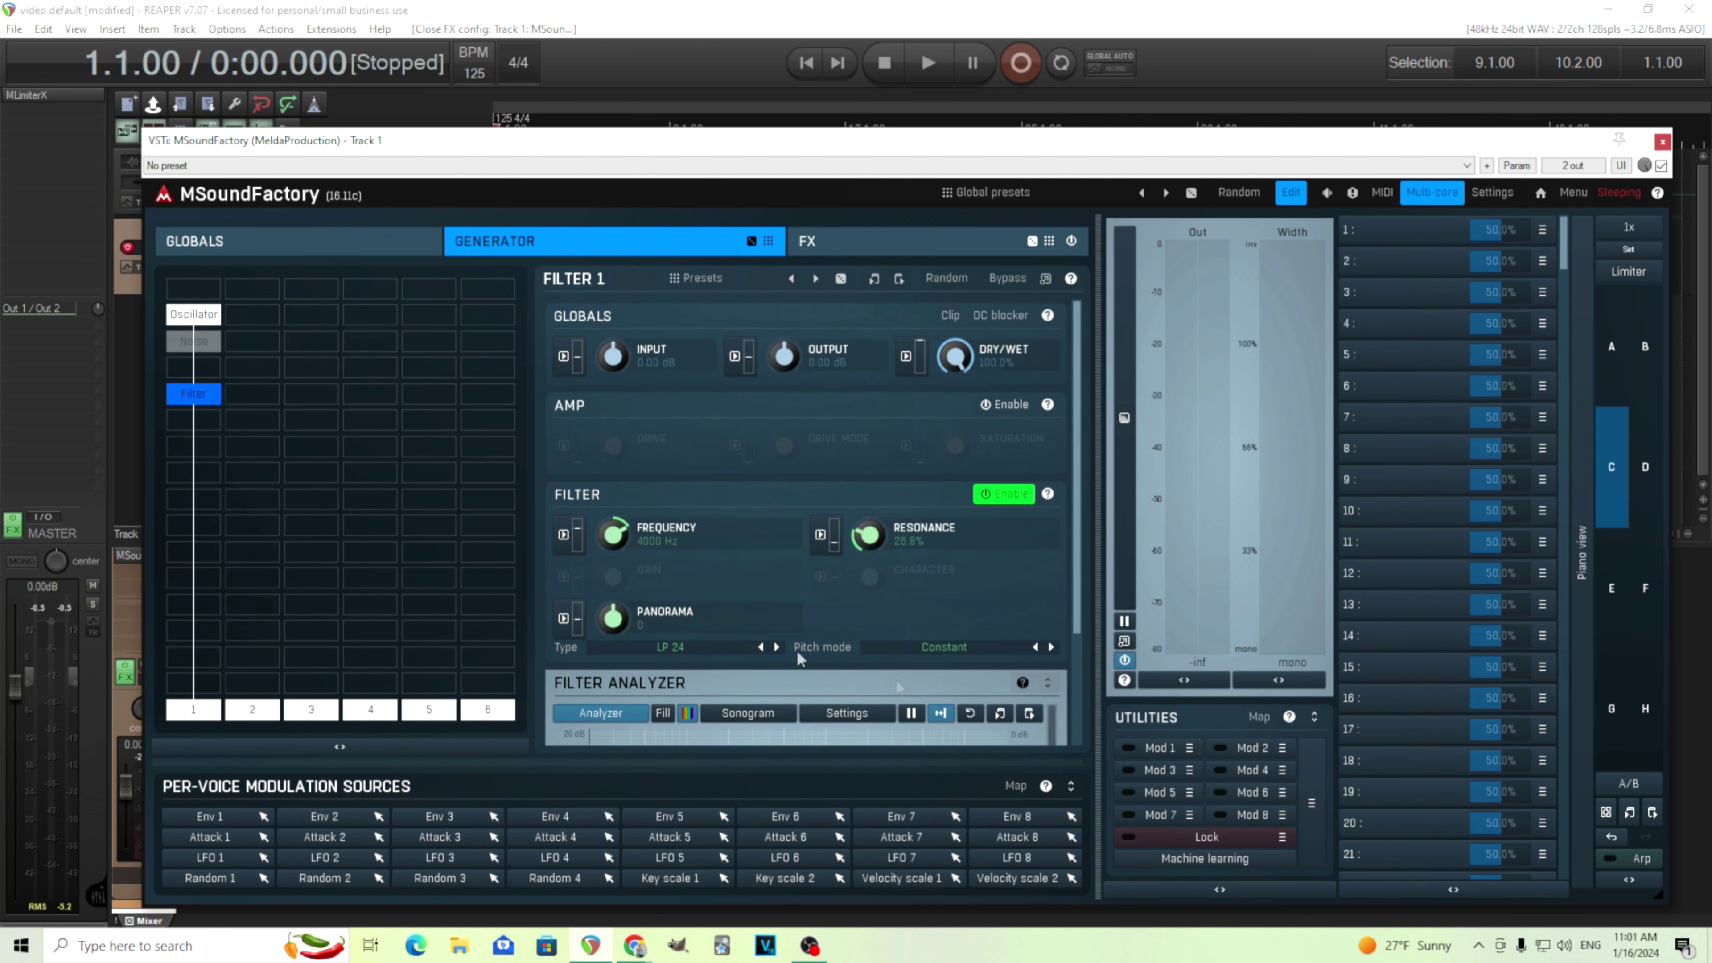
Step: Play the track to hear the Filter's default LP 24 lowpass at 4000 Hz
scroll(1077, 557, down, 3)
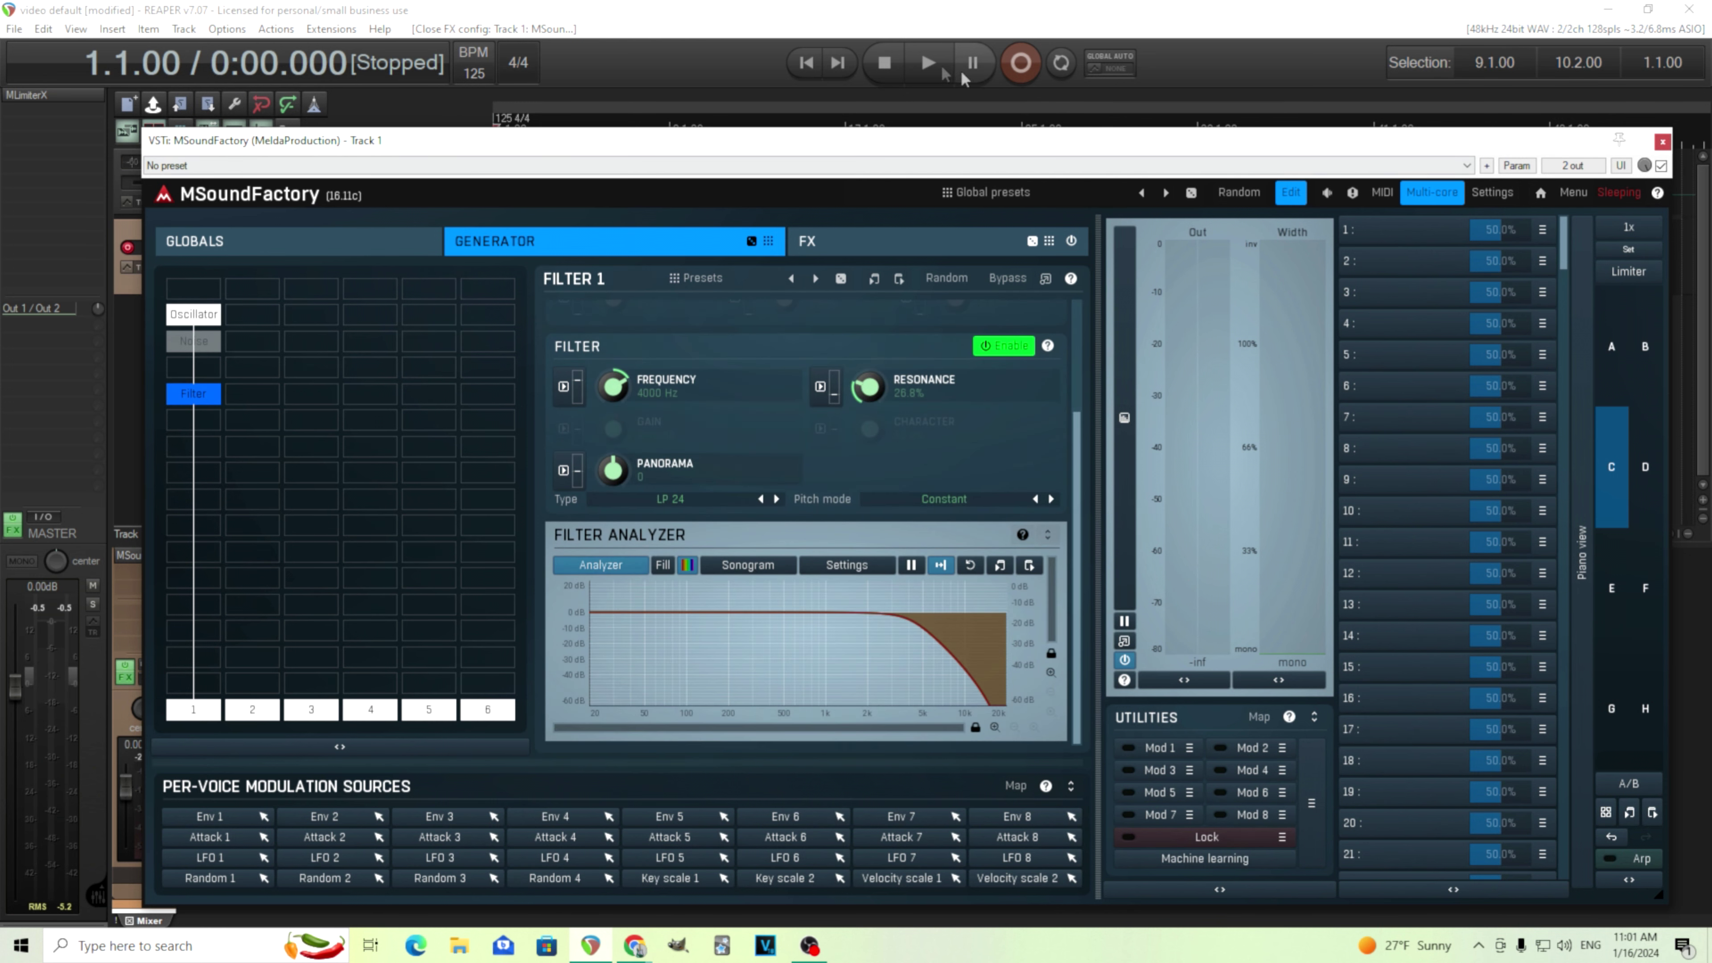
click(929, 63)
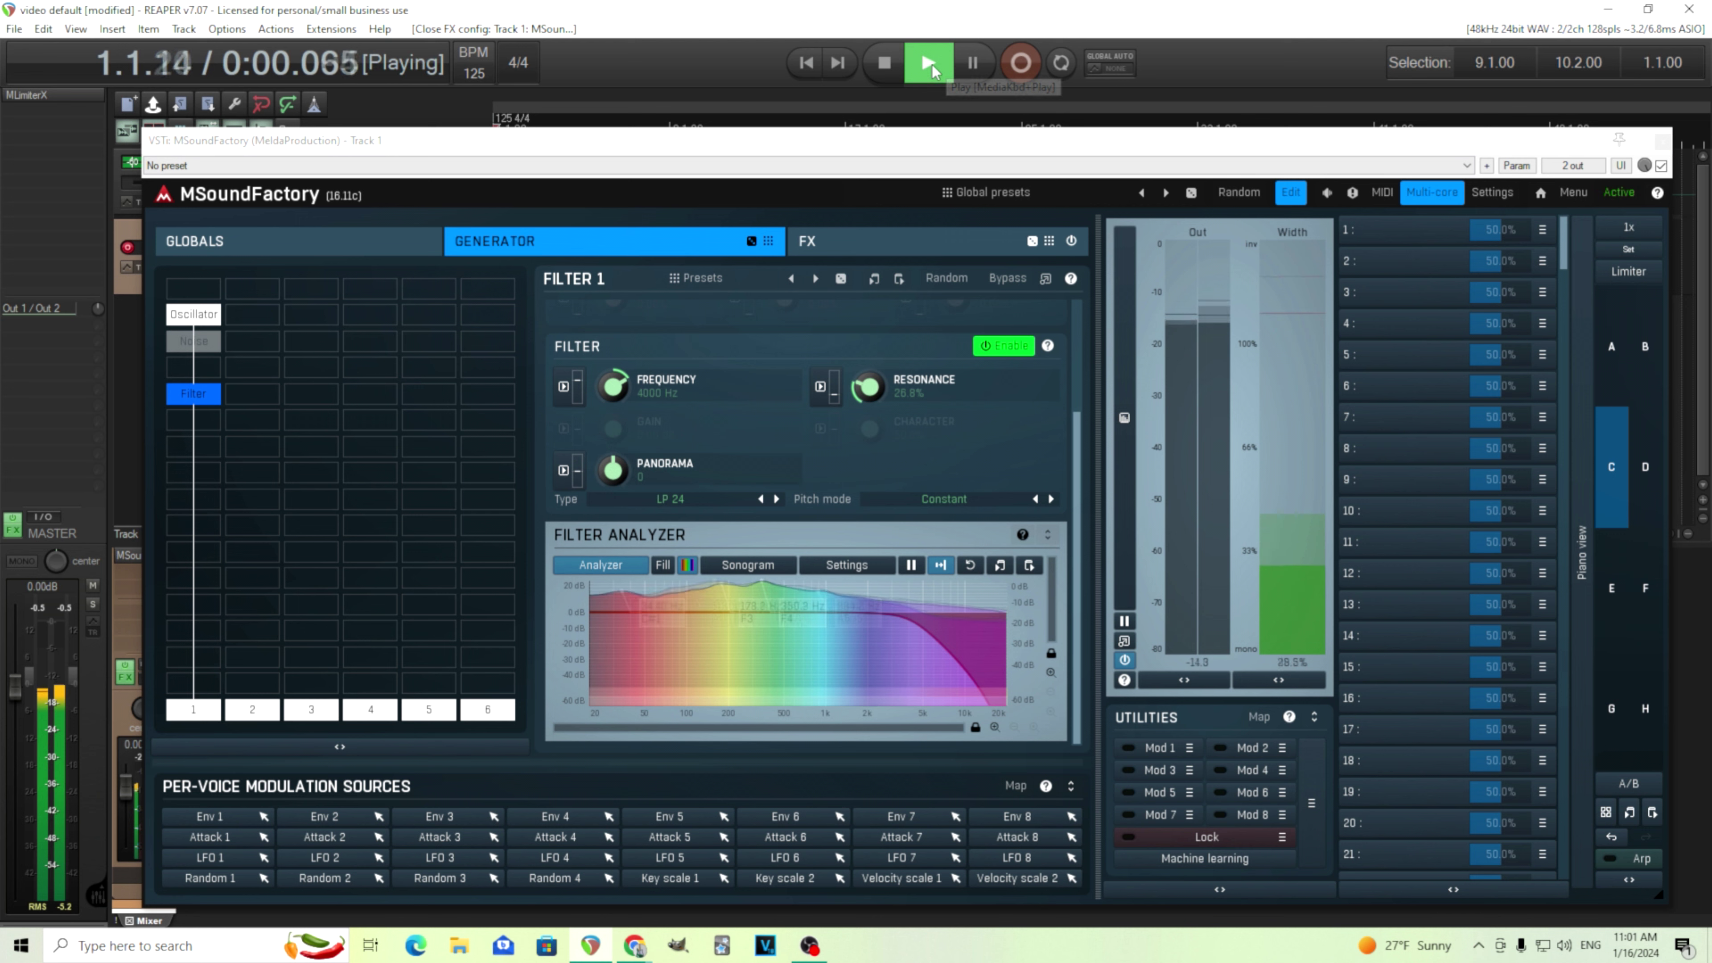
click(886, 63)
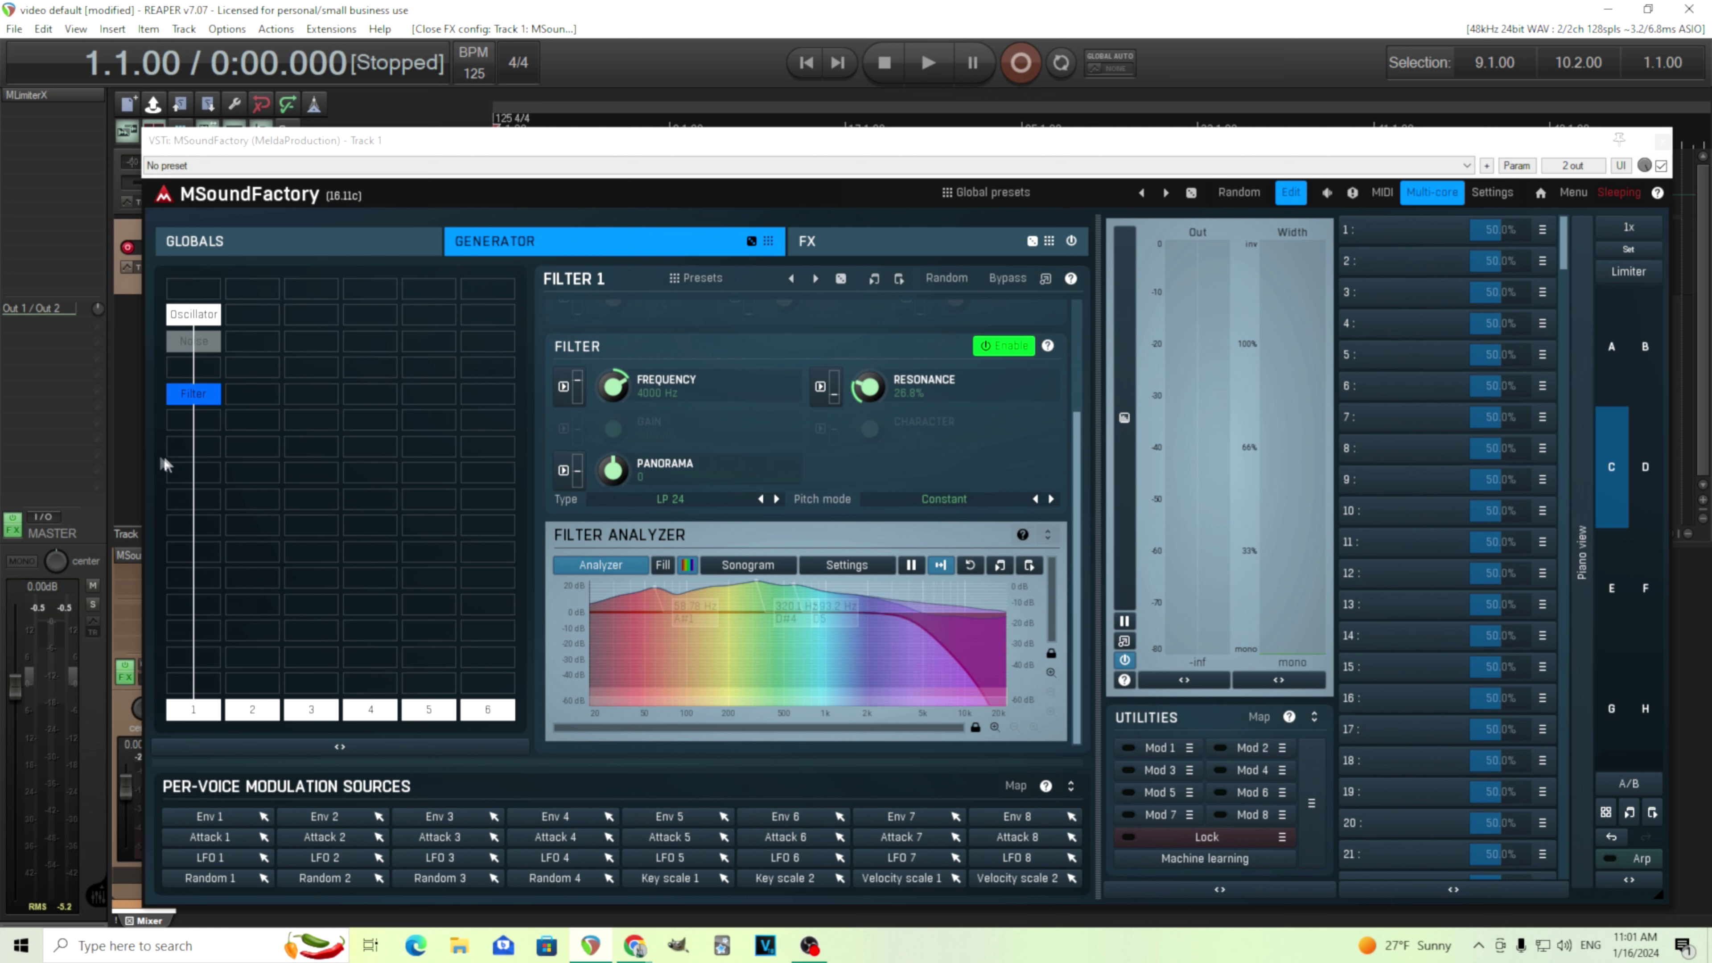
Step: Switch the filter type to Formant A and audition it
click(719, 498)
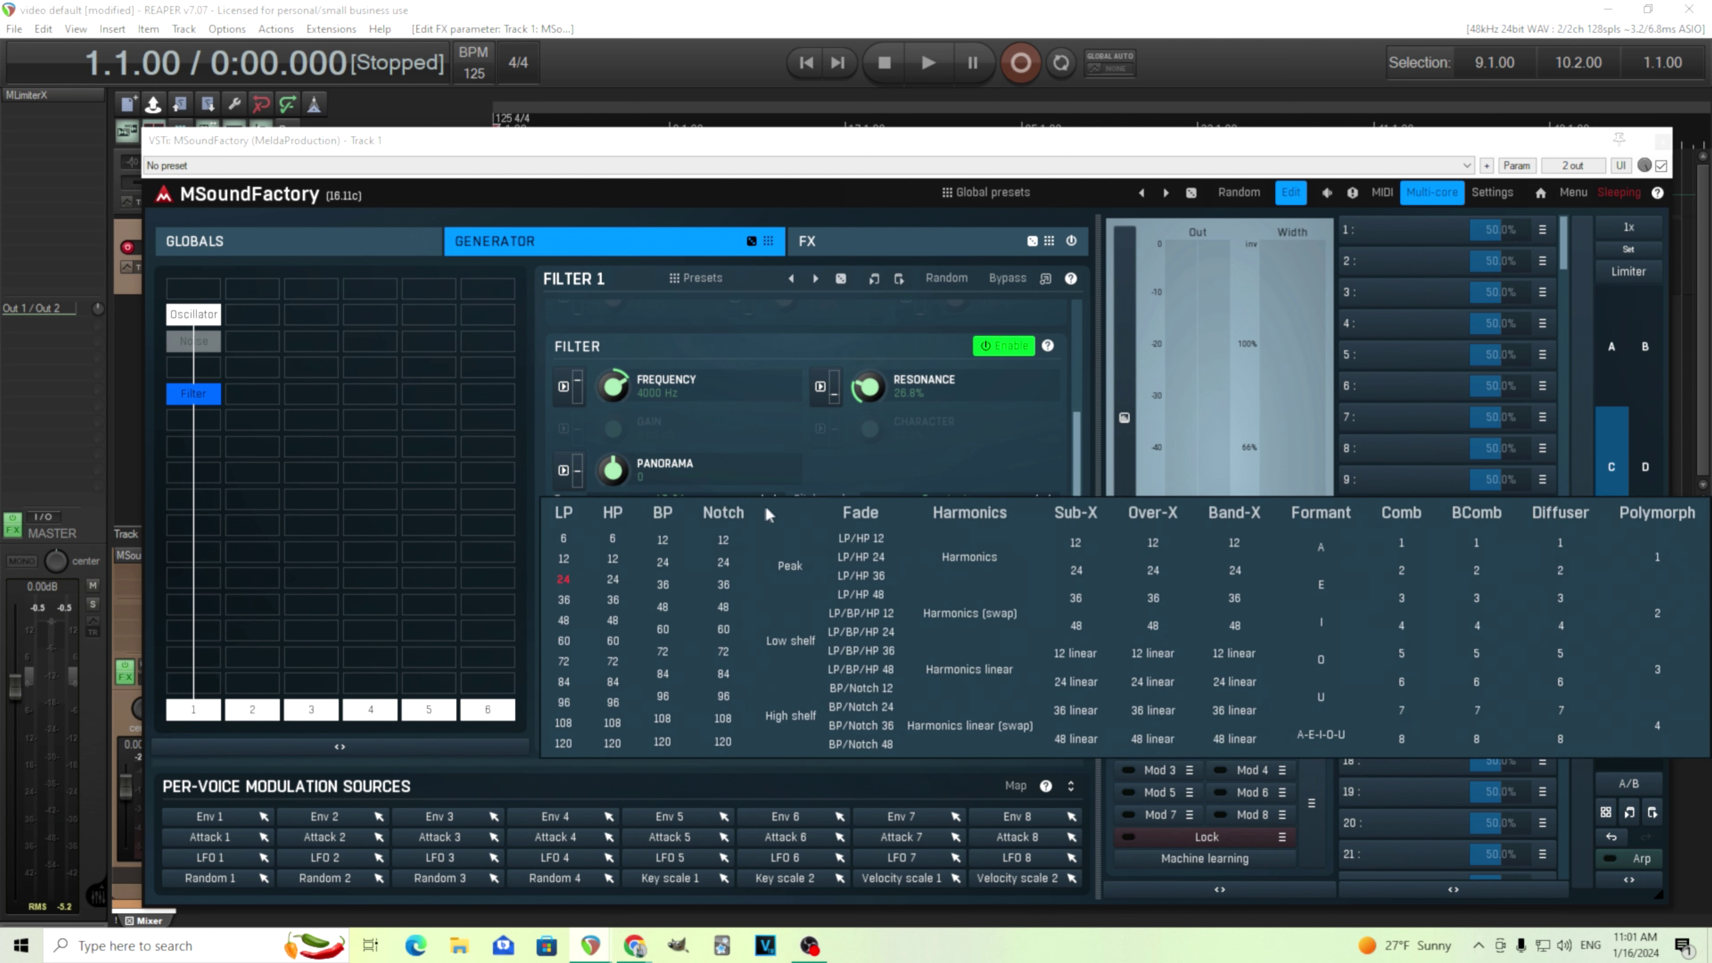
click(1325, 560)
click(913, 76)
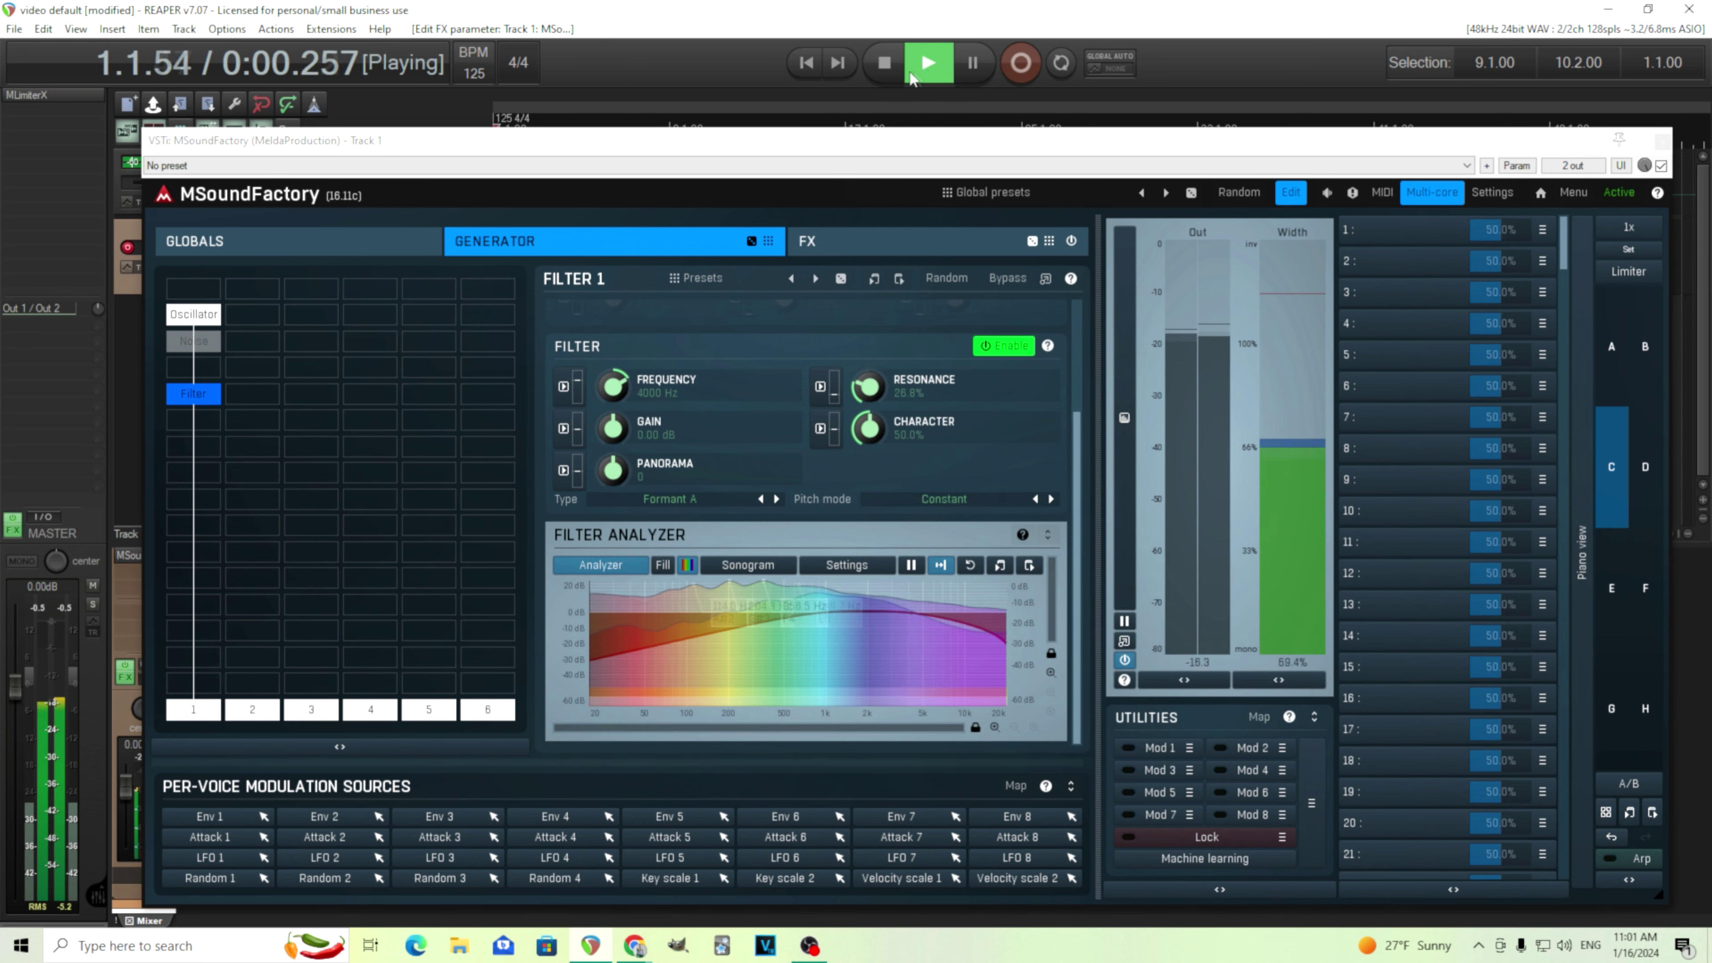
click(897, 69)
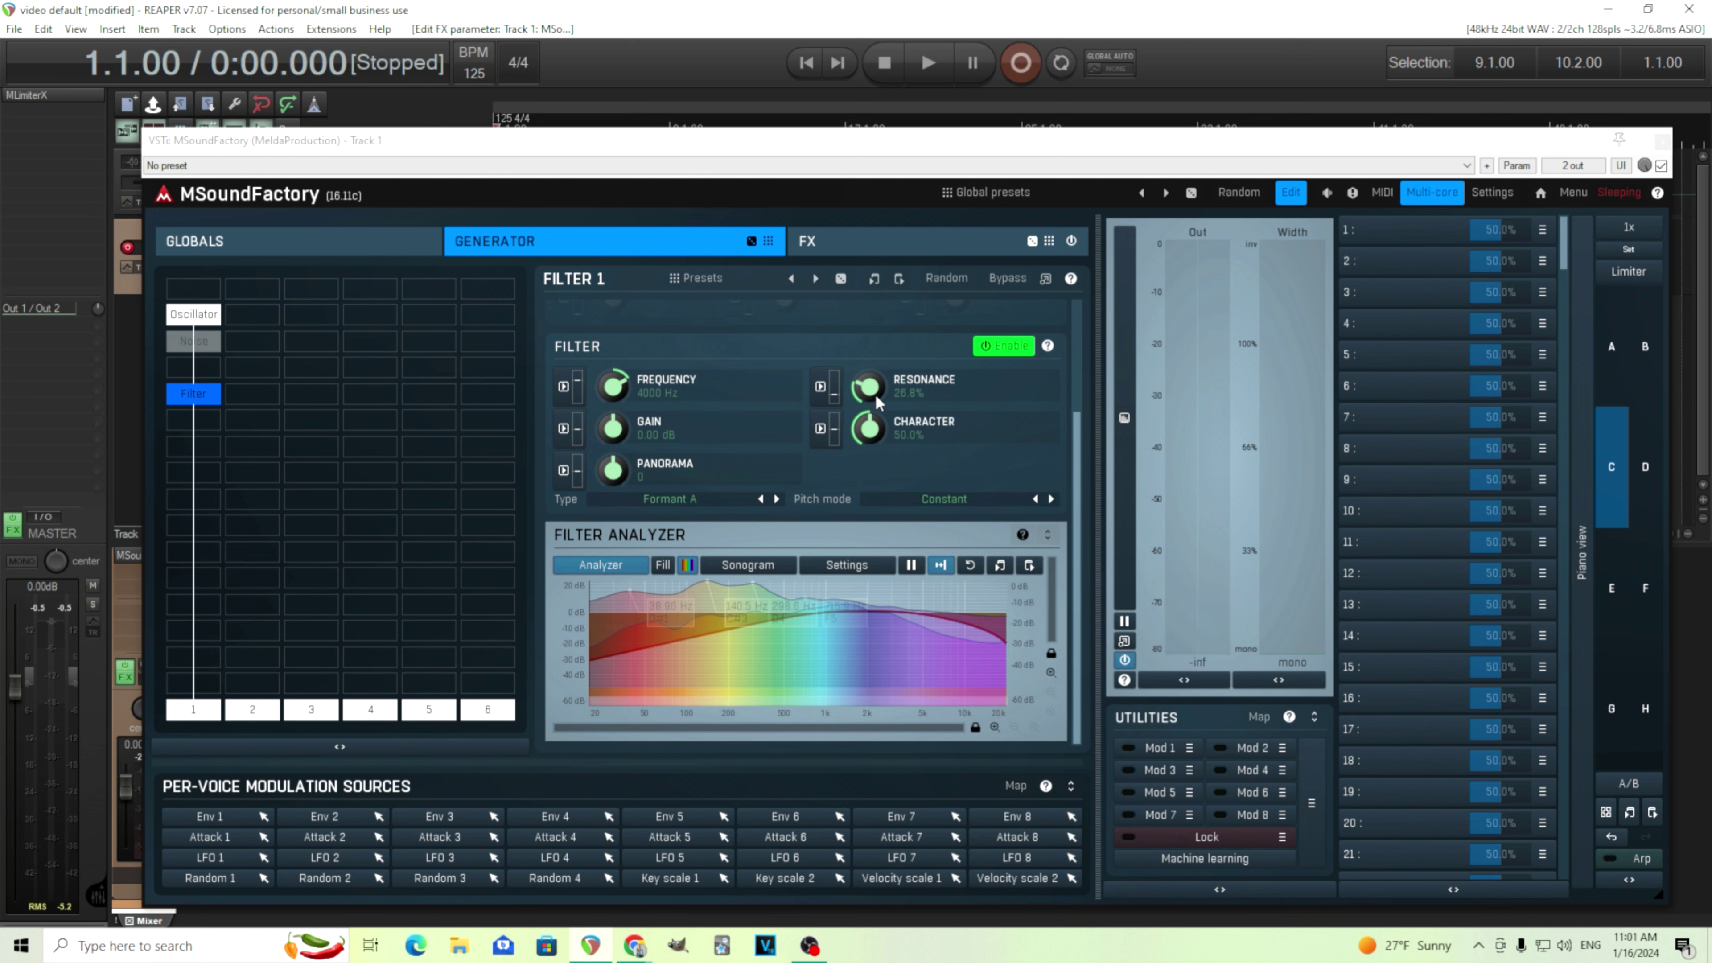
Step: Raise resonance to 72.8% and increase character, then audition the stronger formant
drag(866, 387, 866, 341)
drag(860, 429, 860, 418)
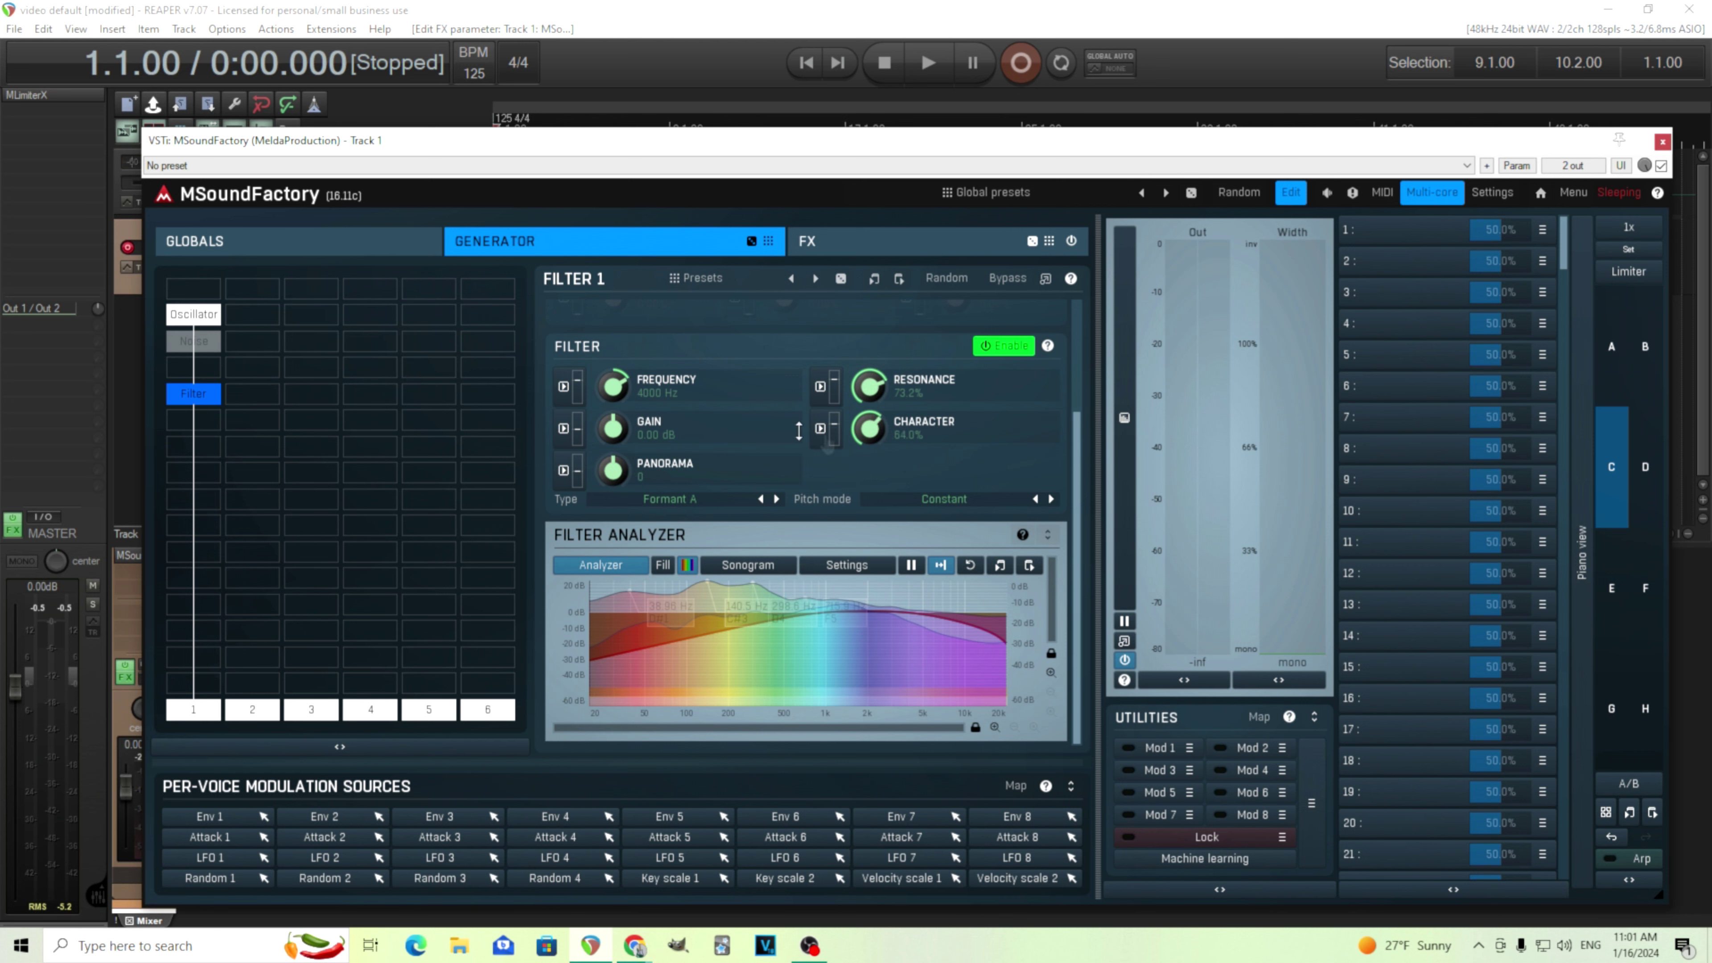
scroll(1079, 408, up, 1)
scroll(1080, 408, up, 3)
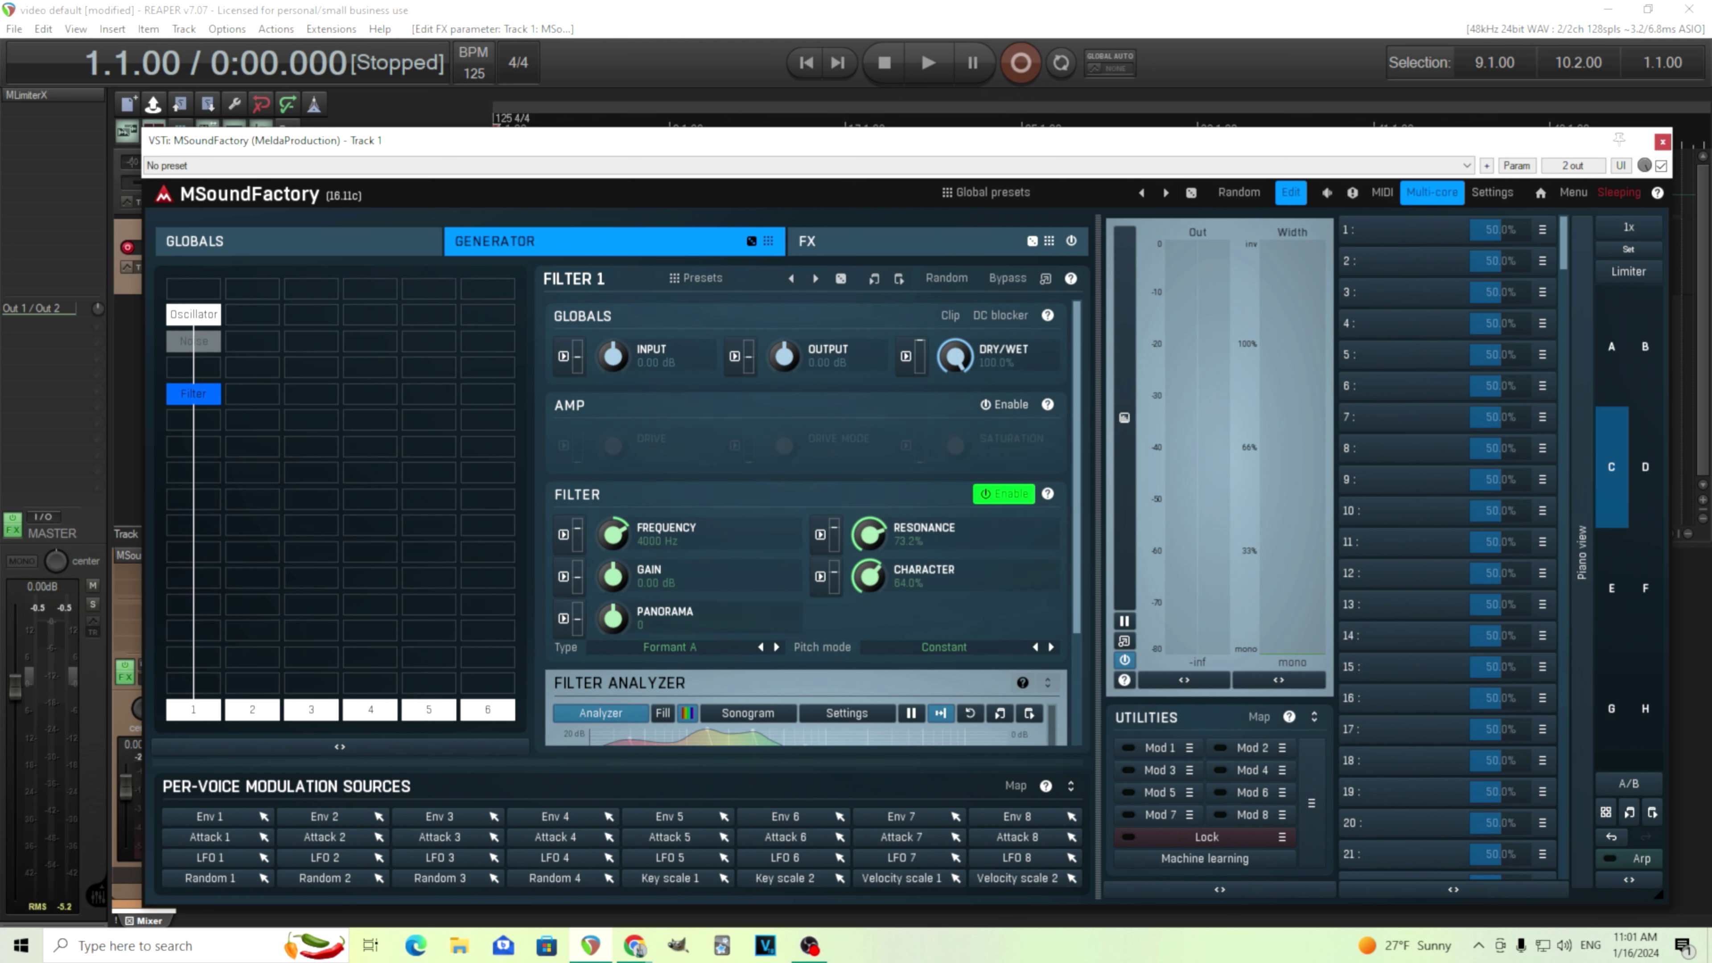
click(931, 60)
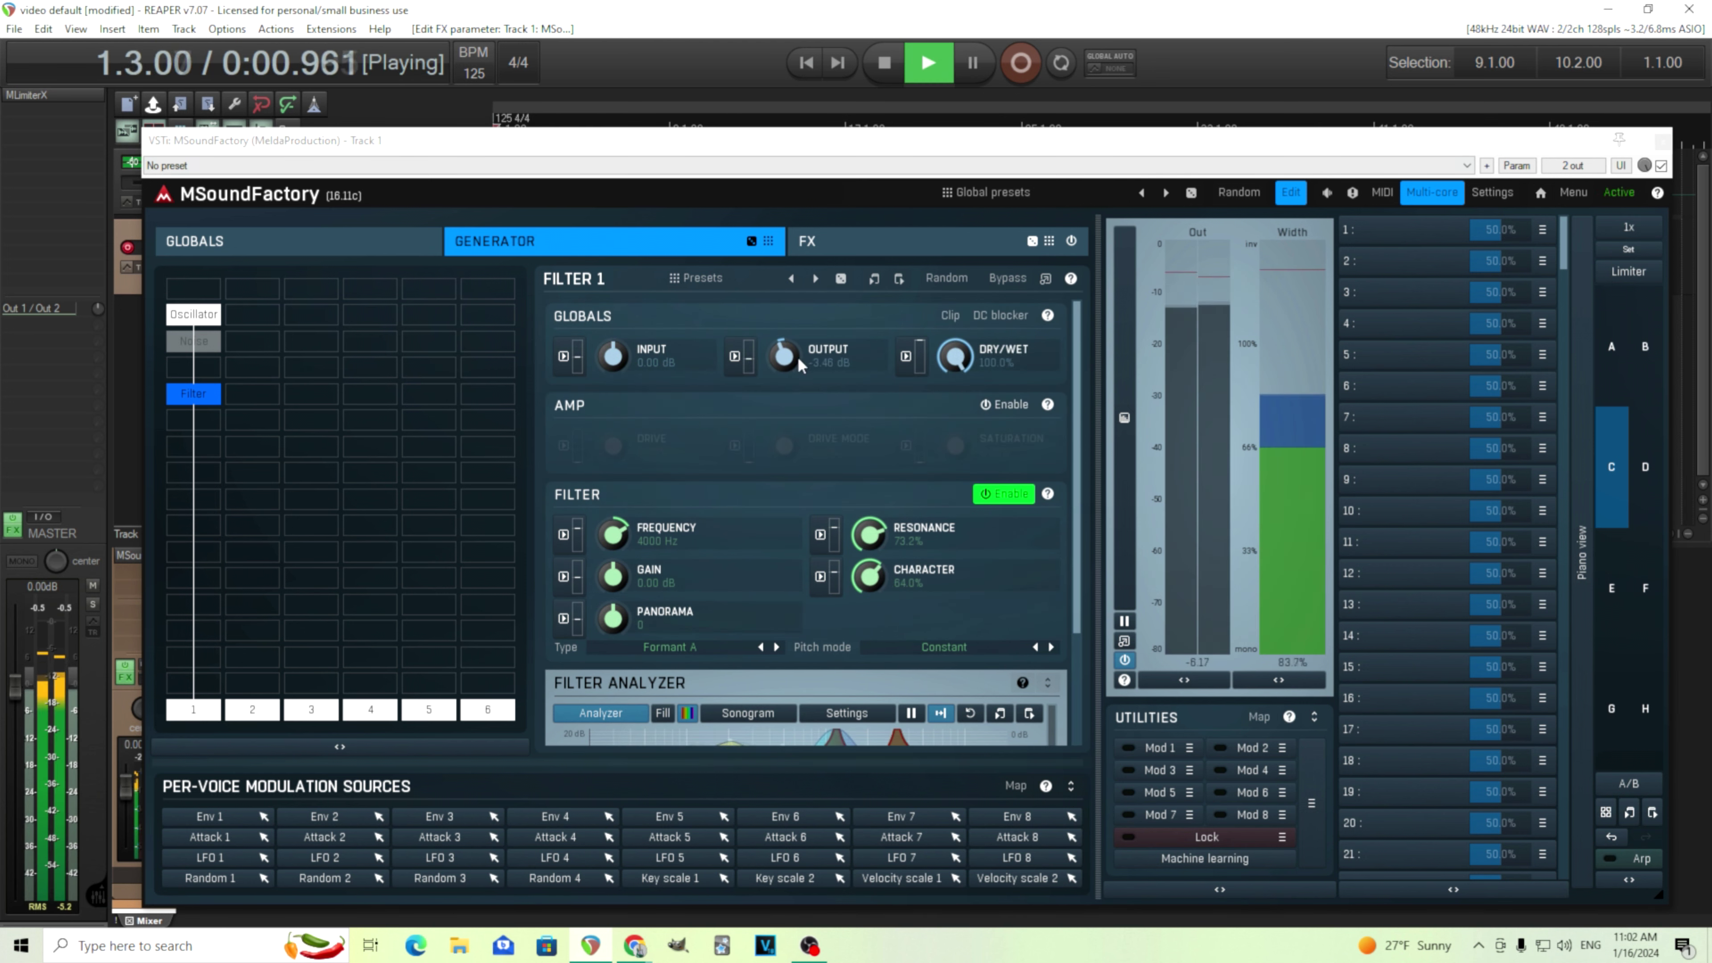
click(885, 62)
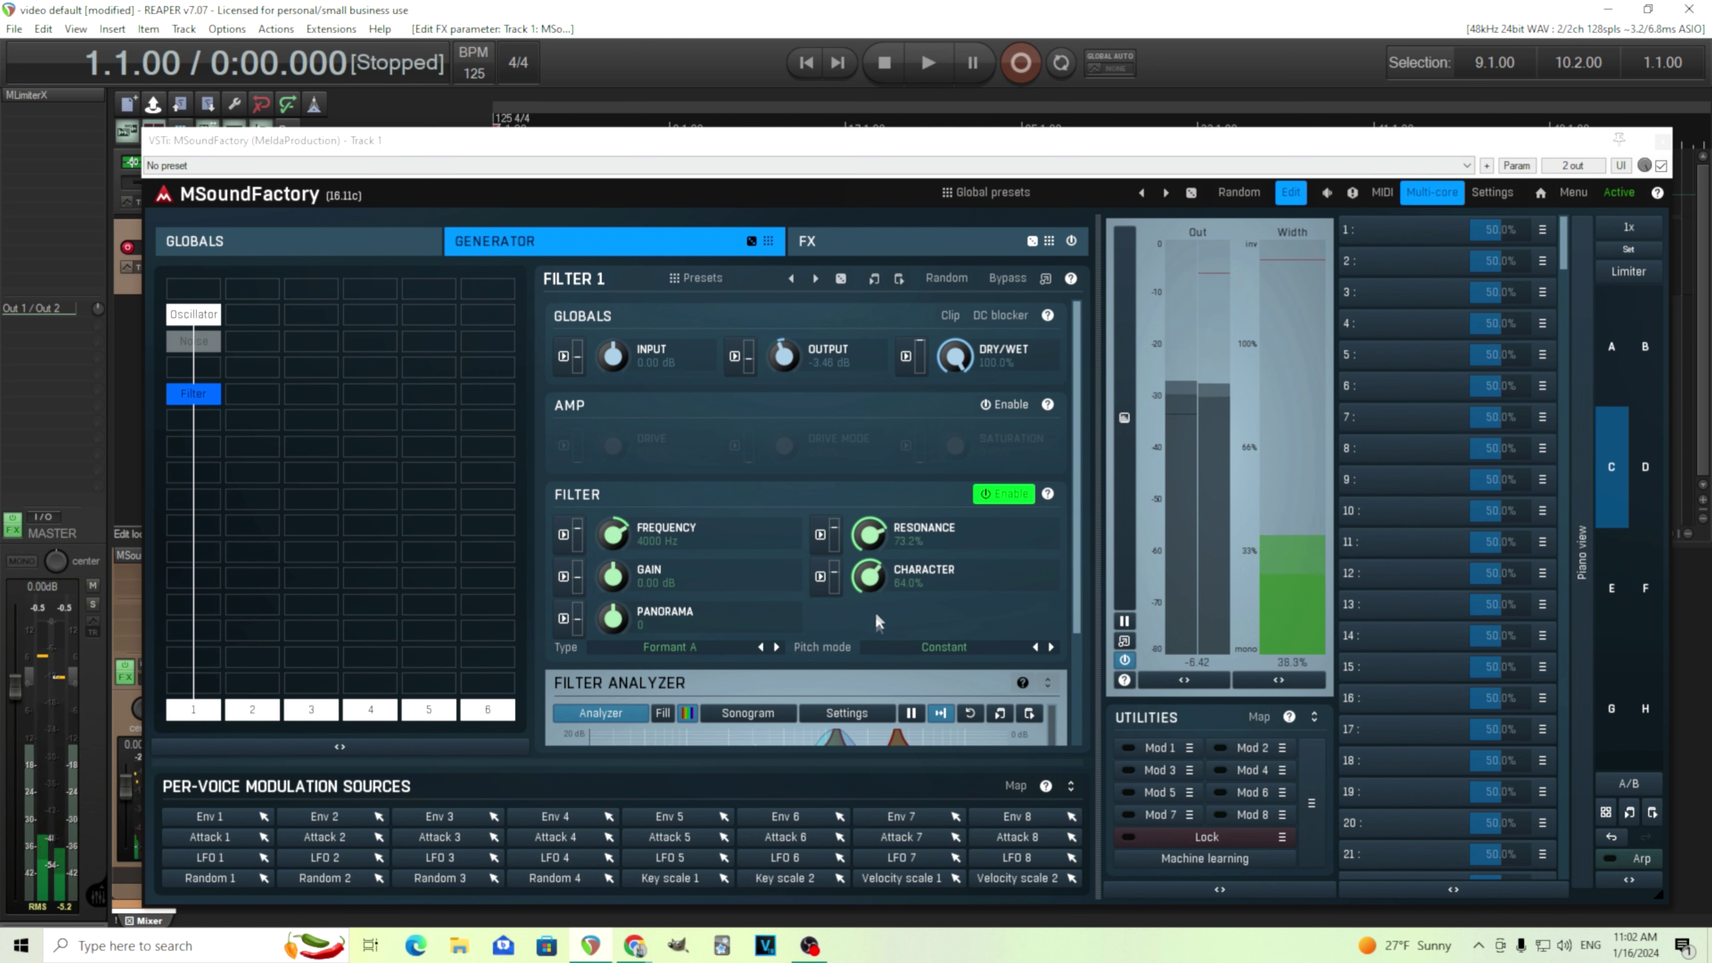
Step: Lower resonance to 31.6%, reset character to 50%, return to LP 24 and audition
drag(869, 550, 870, 585)
double_click(870, 574)
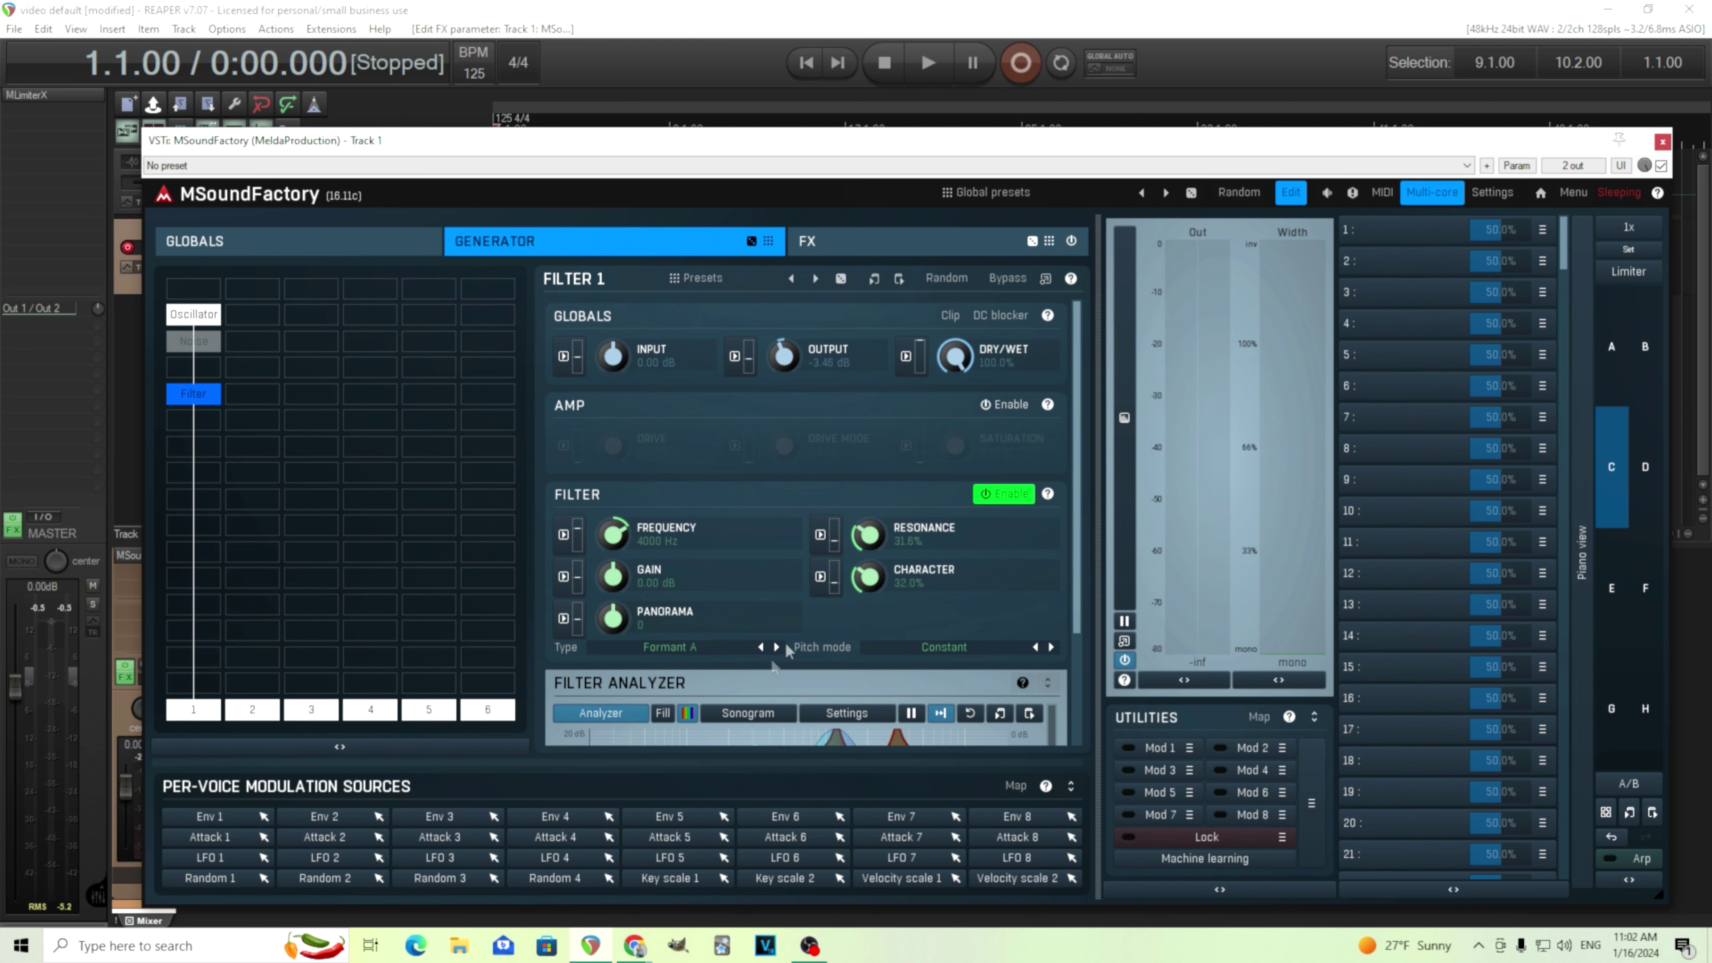
click(728, 646)
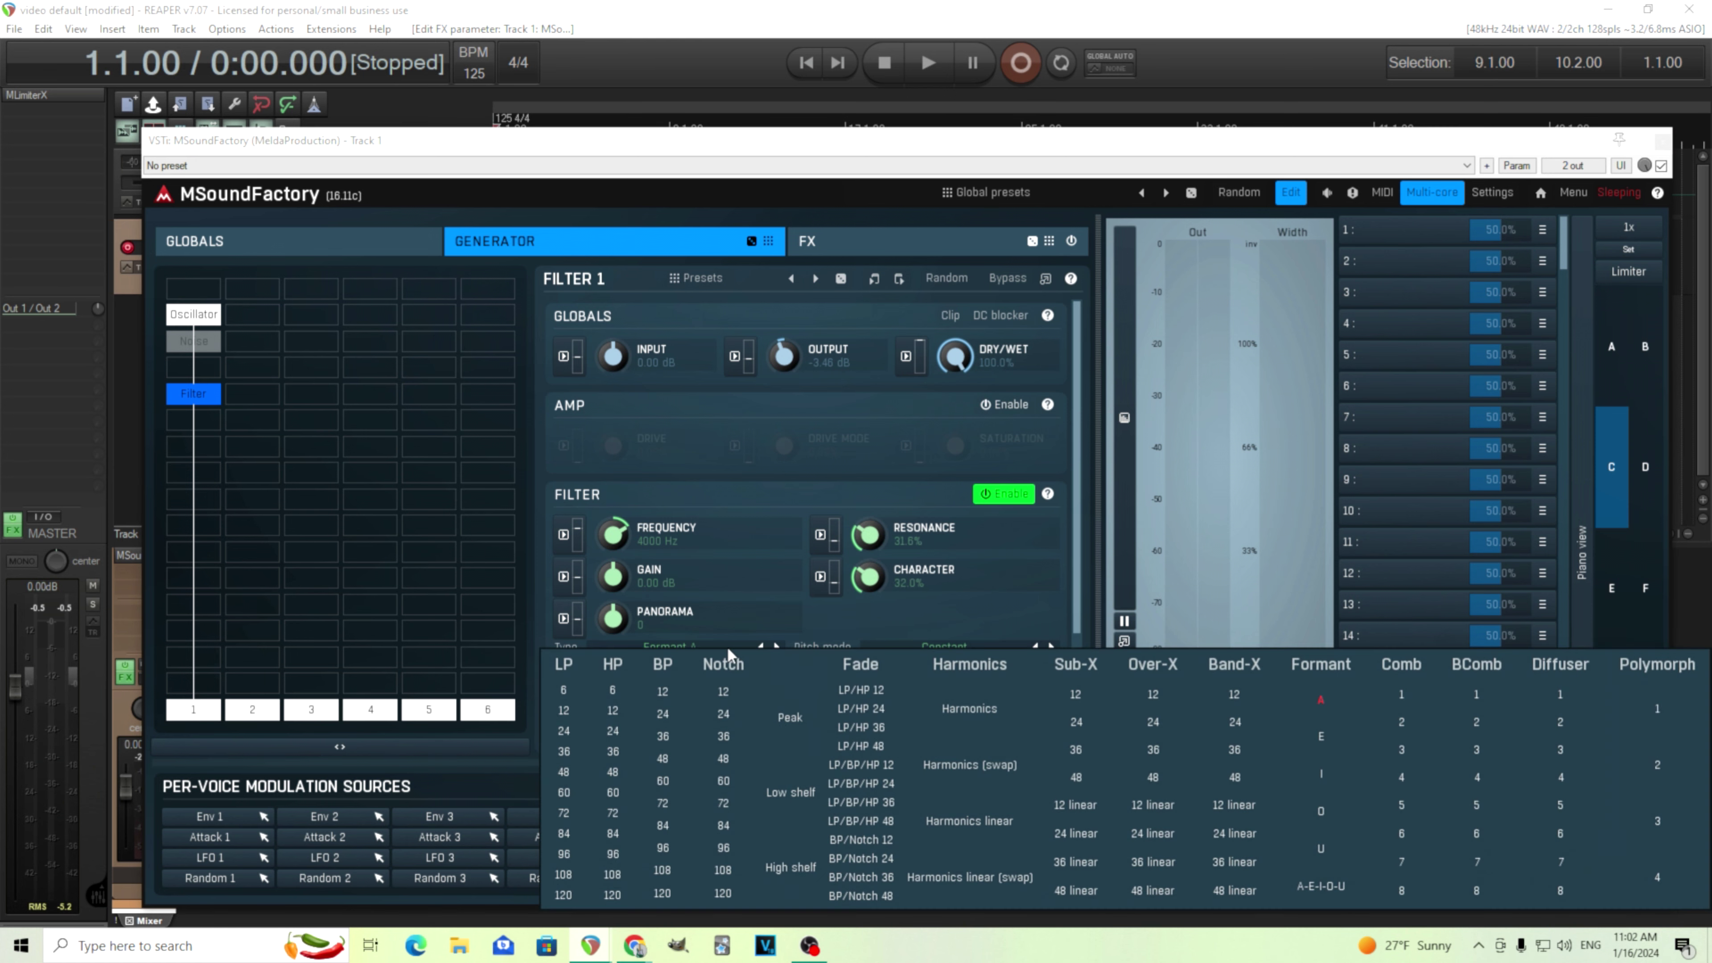
click(564, 731)
click(931, 65)
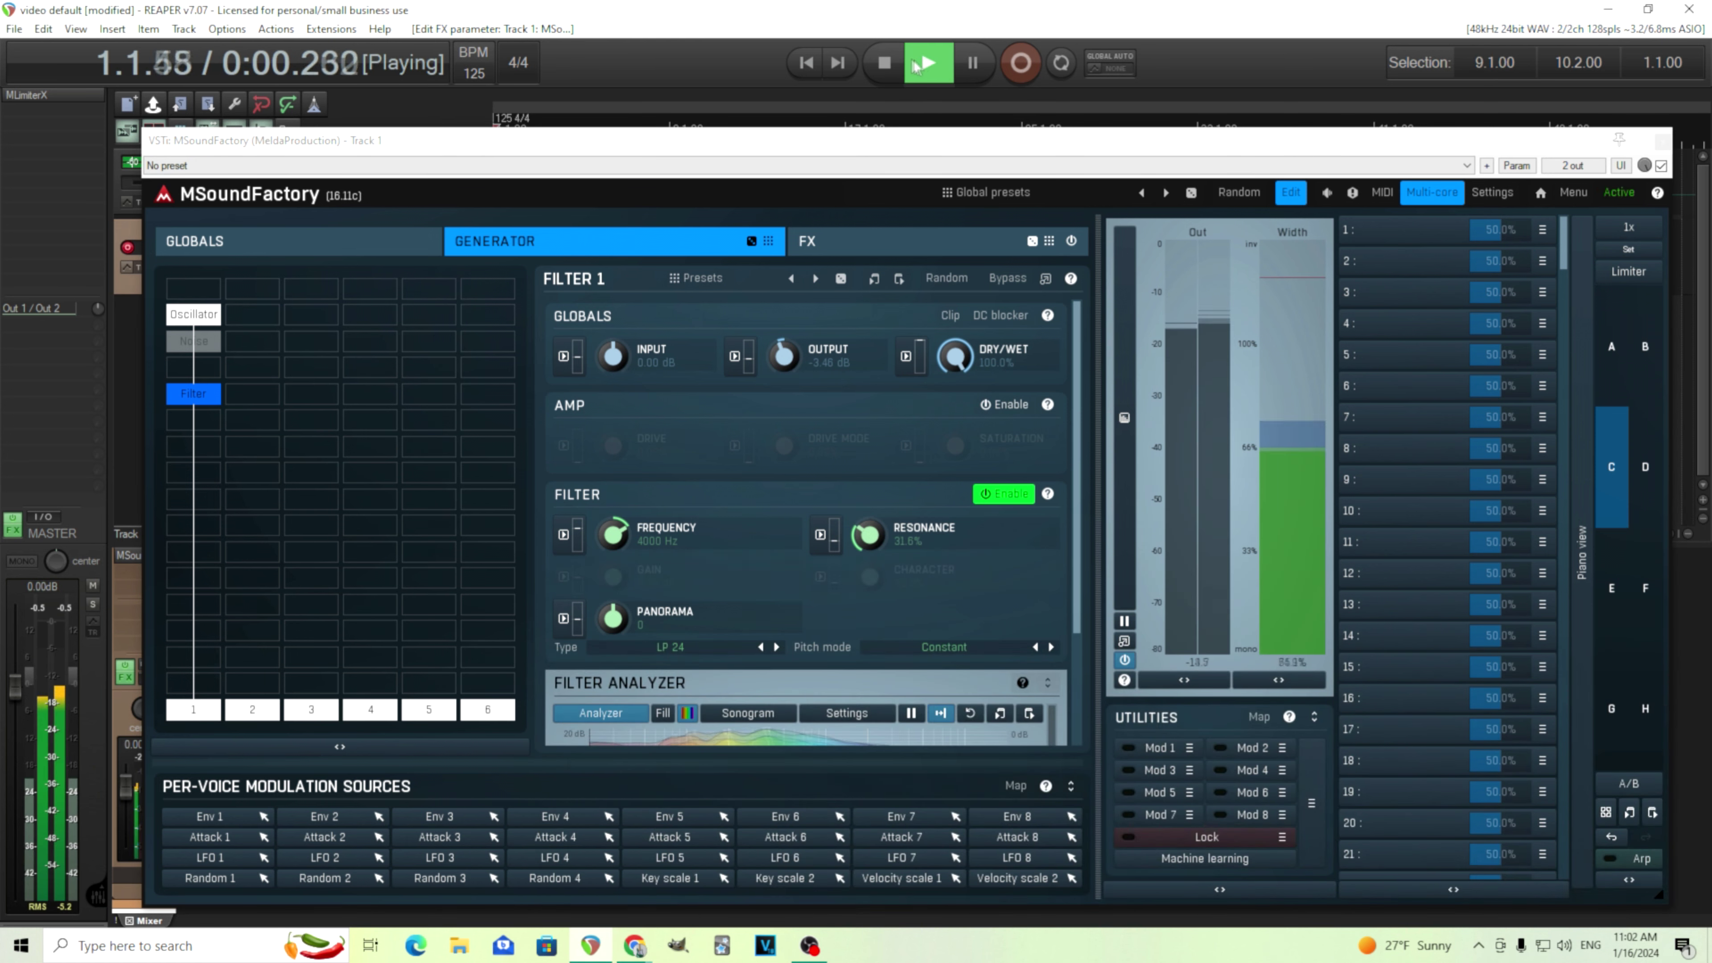
click(885, 63)
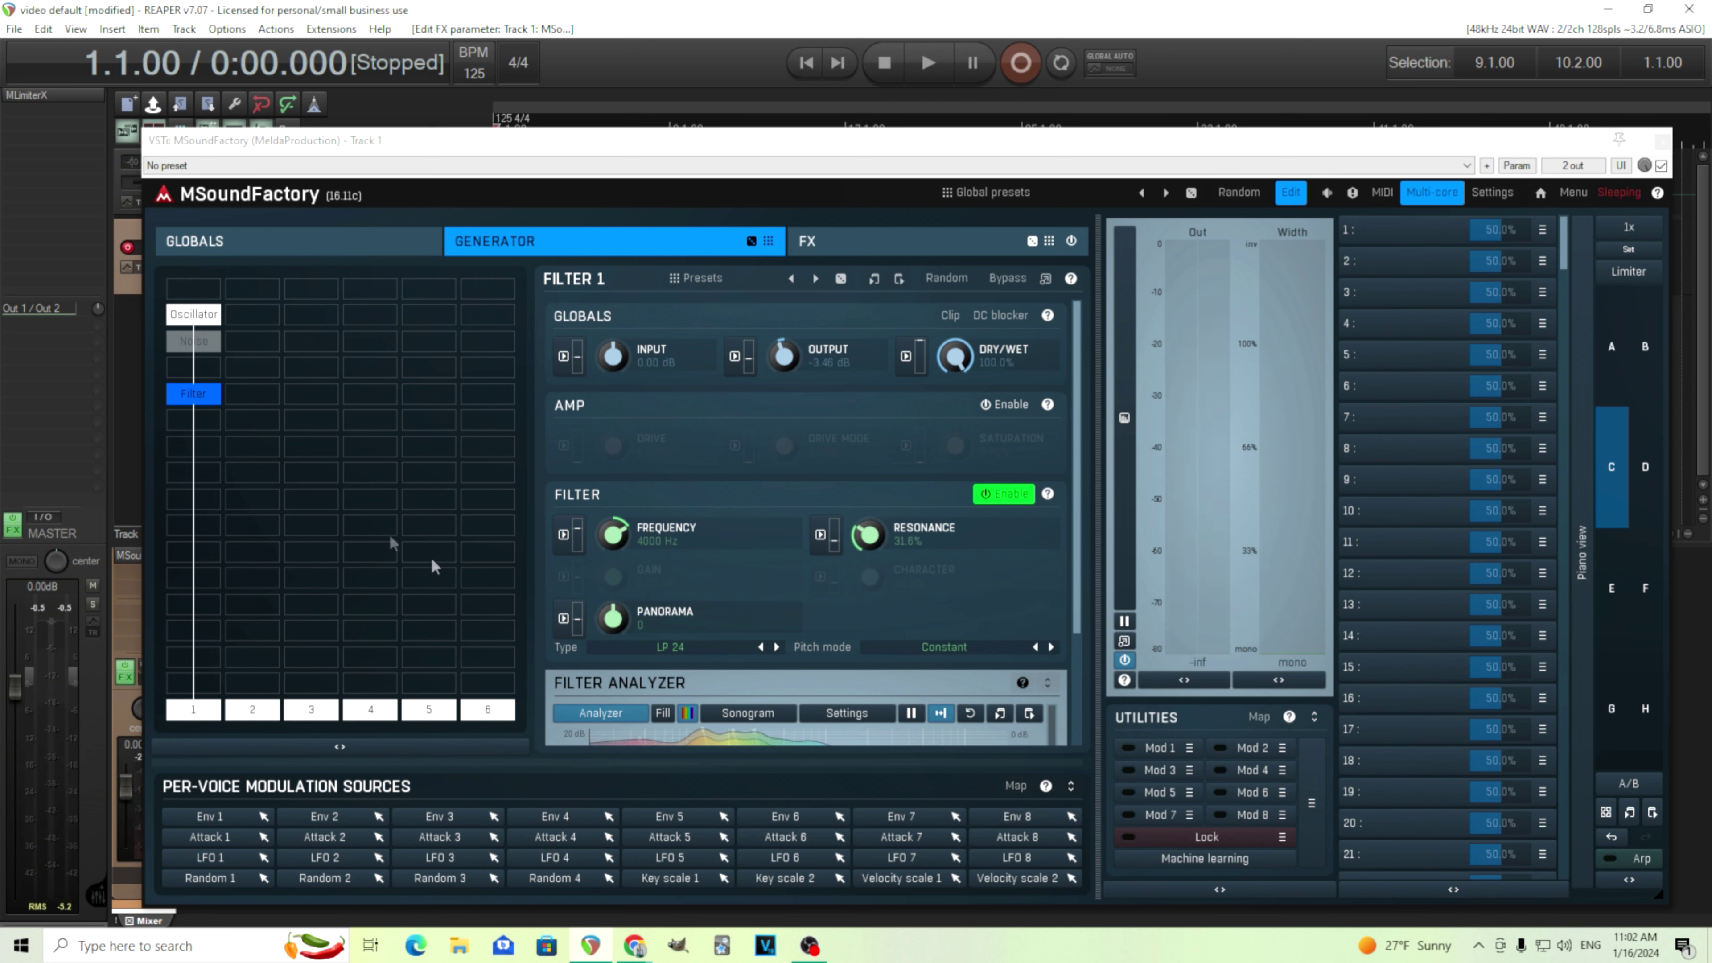
Step: Add a TurboFilter module in the empty grid cell after the Filter
click(704, 647)
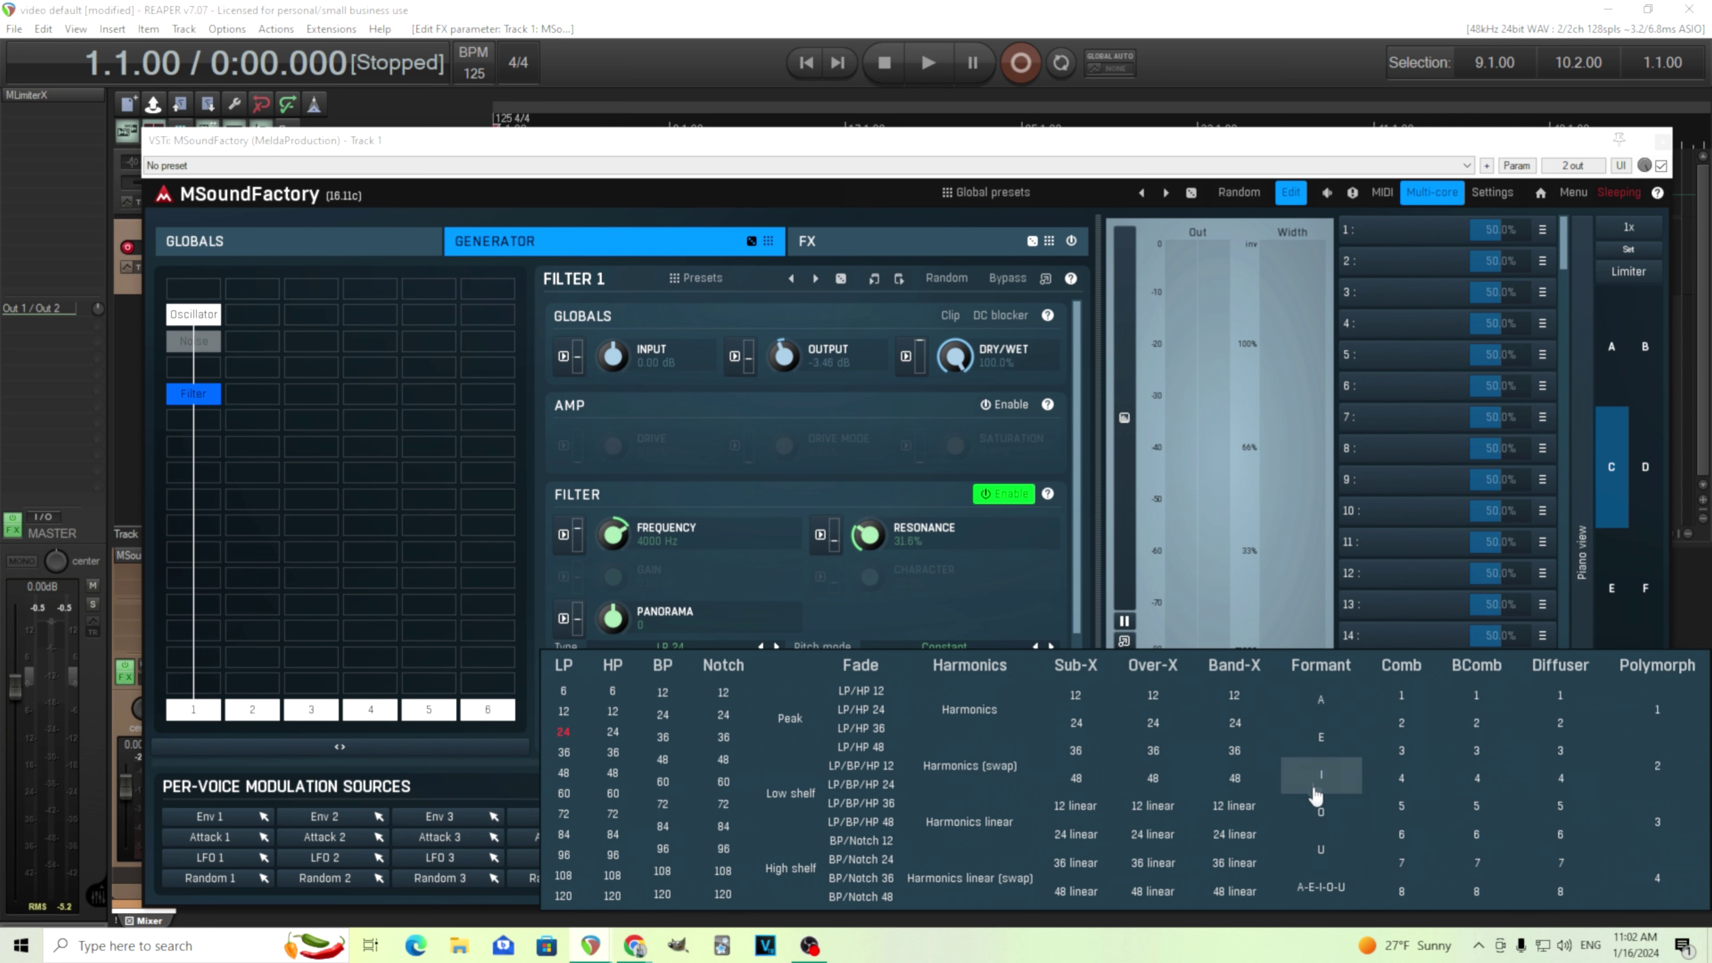
click(193, 447)
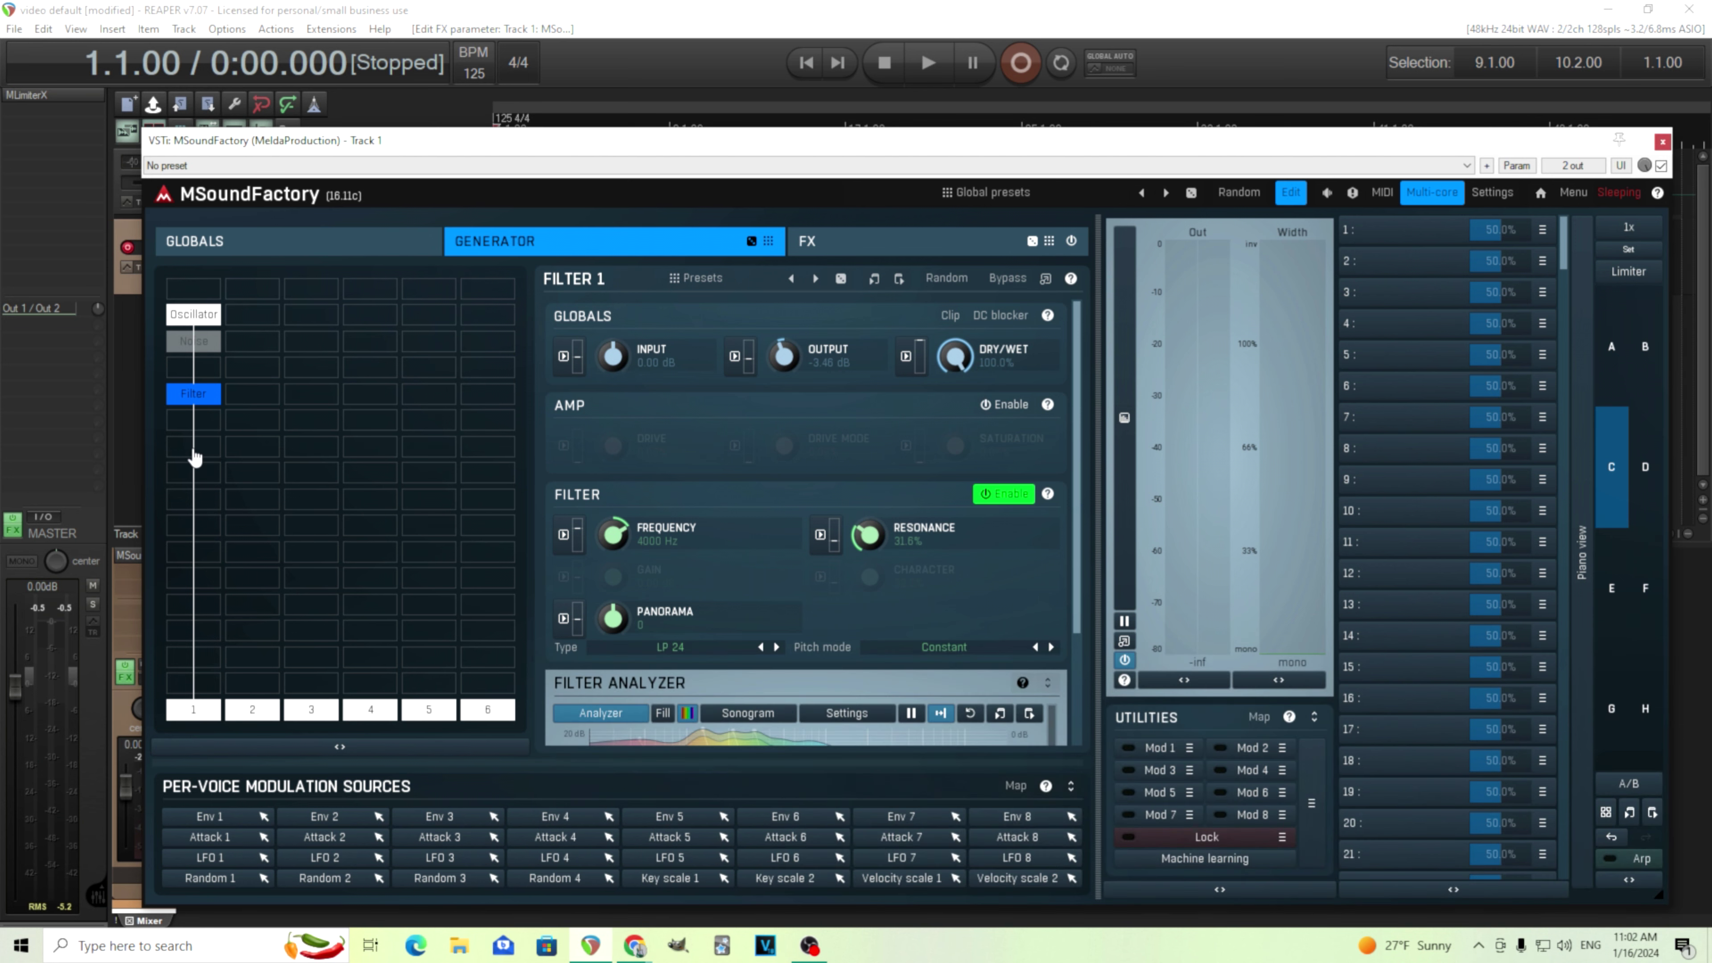
click(193, 447)
click(427, 723)
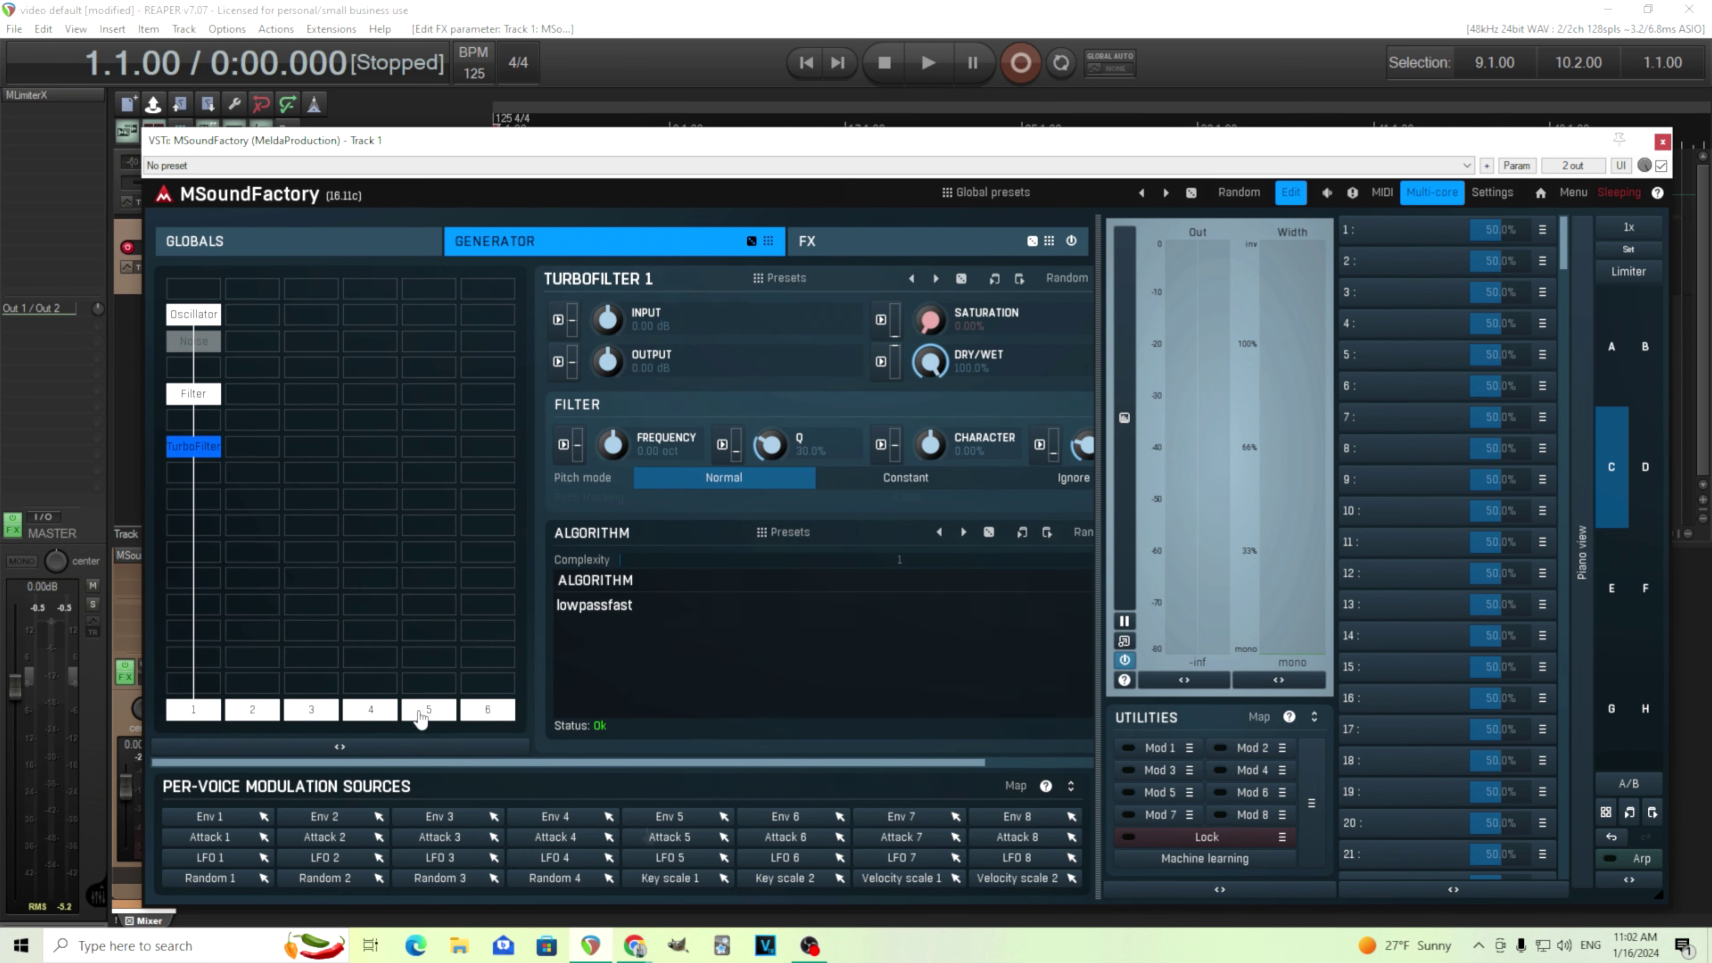
Step: Load the Root > Blank algorithm preset for TurboFilter 1
click(784, 532)
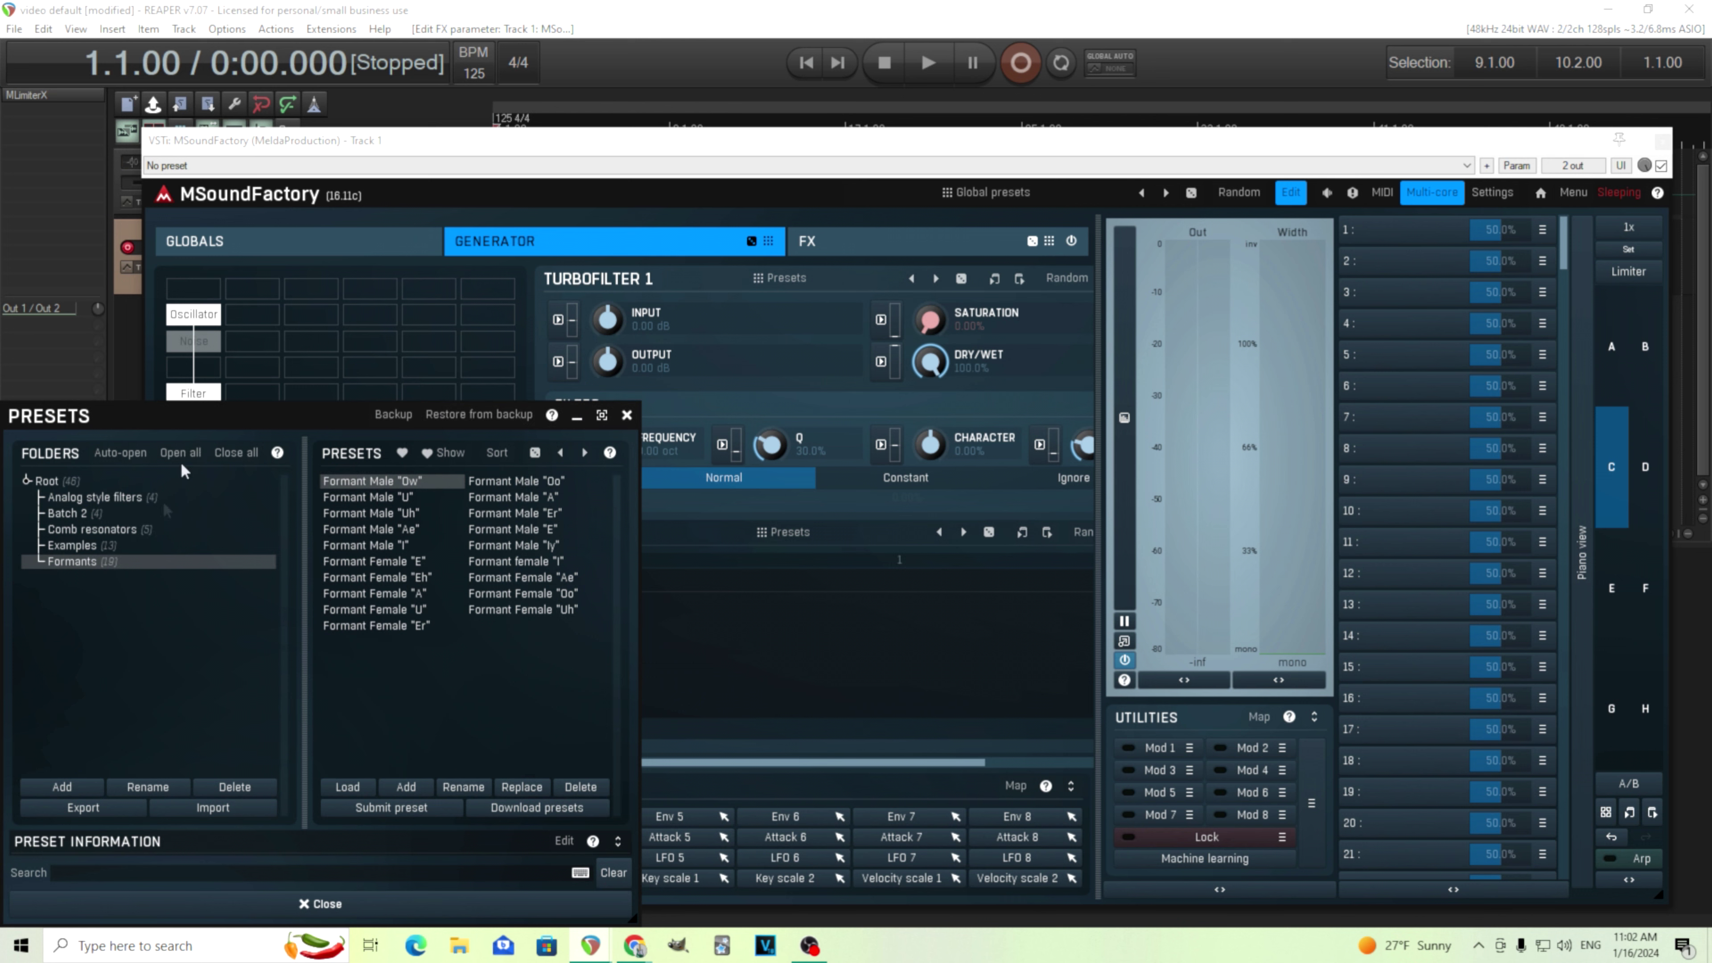
click(89, 496)
click(59, 483)
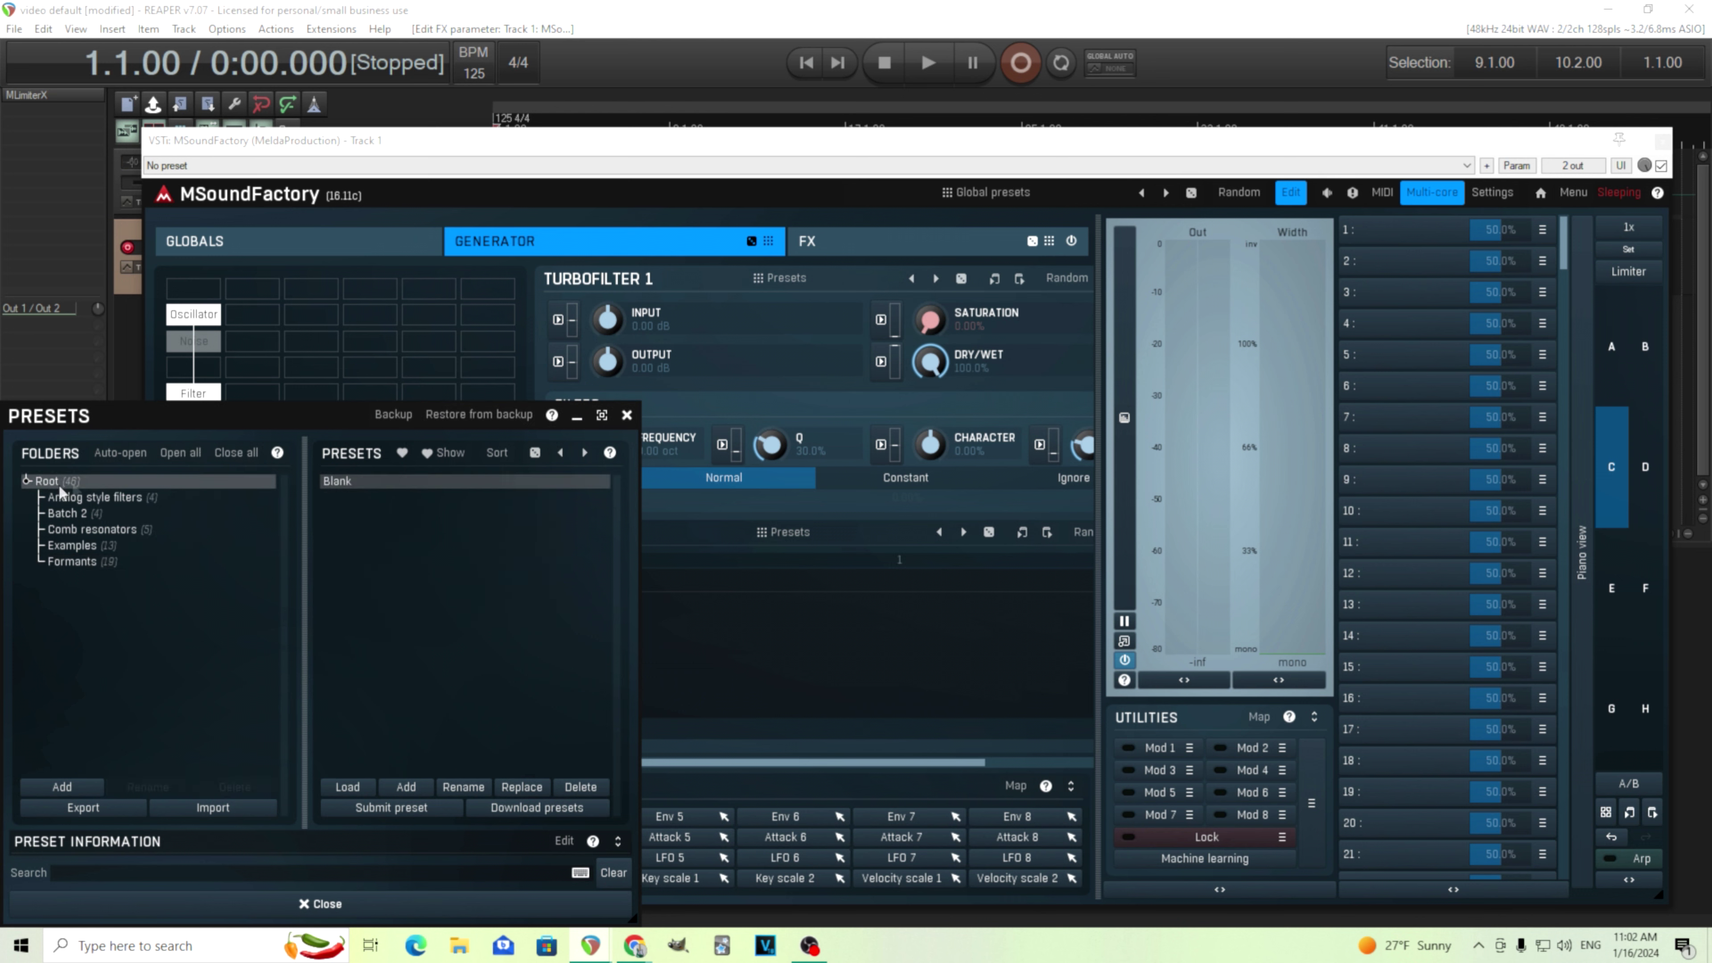
click(352, 491)
click(486, 904)
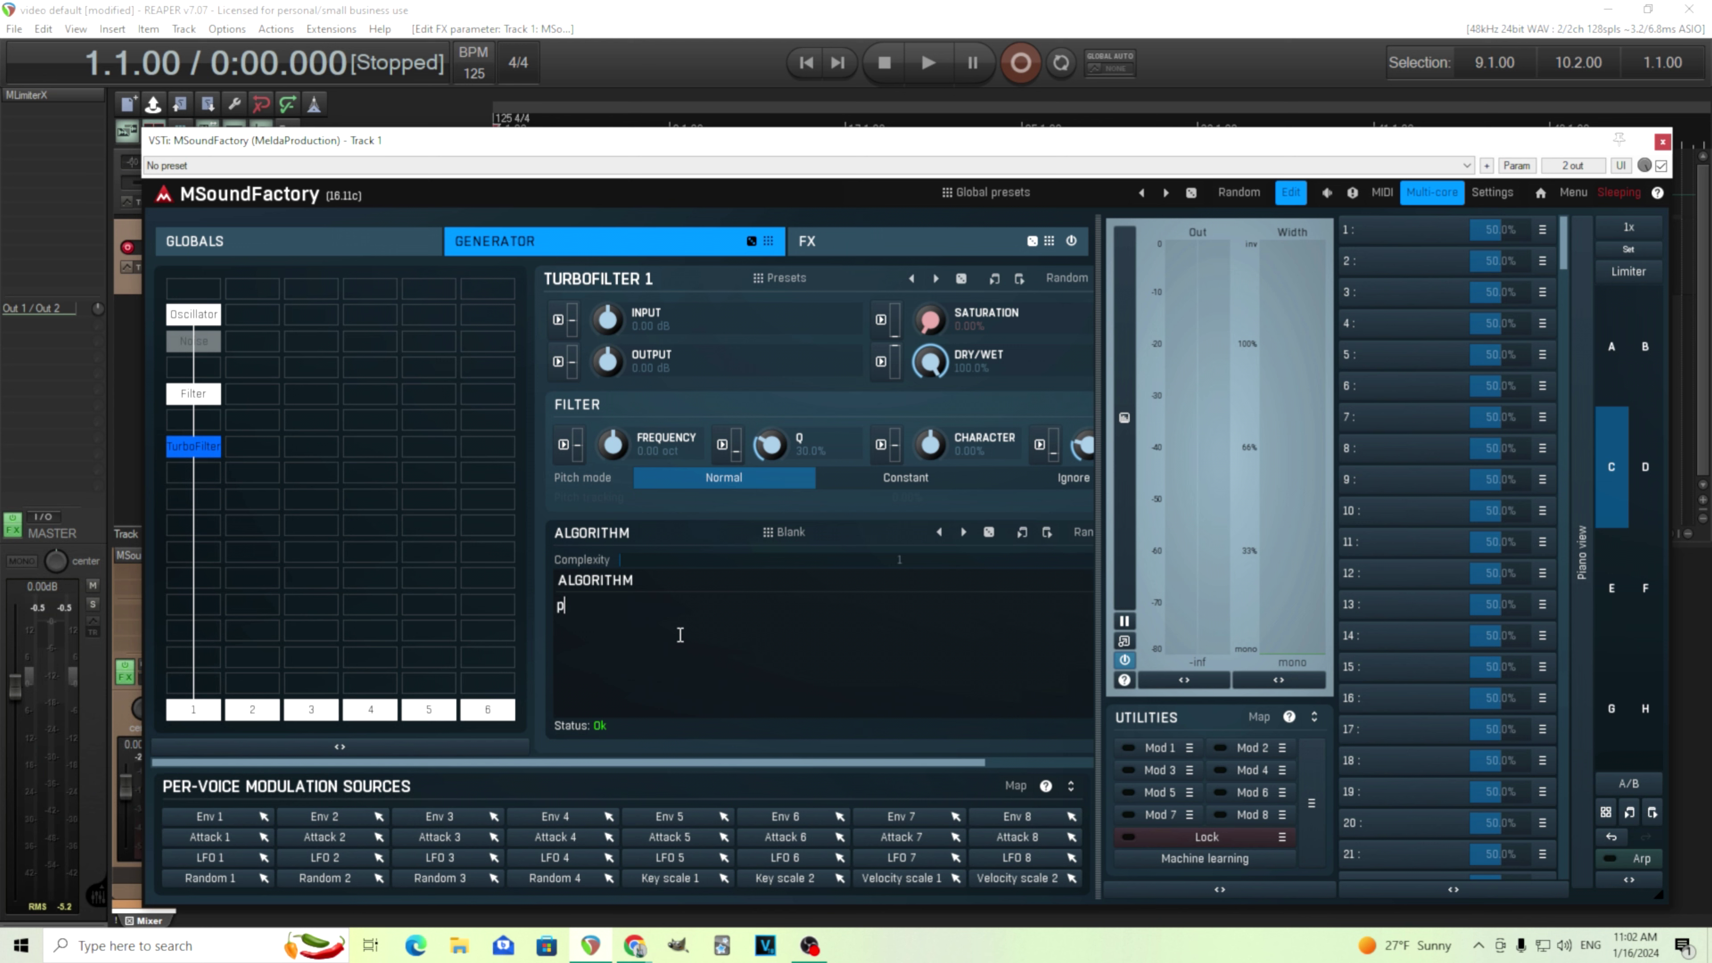
Step: Write the p[ lp ] algorithm in TurboFilter's Algorithm box, deleting stray characters that caused errors
text(()
key(BackSpace)
text(\)
key(BackSpace)
text(}\'[pp[)
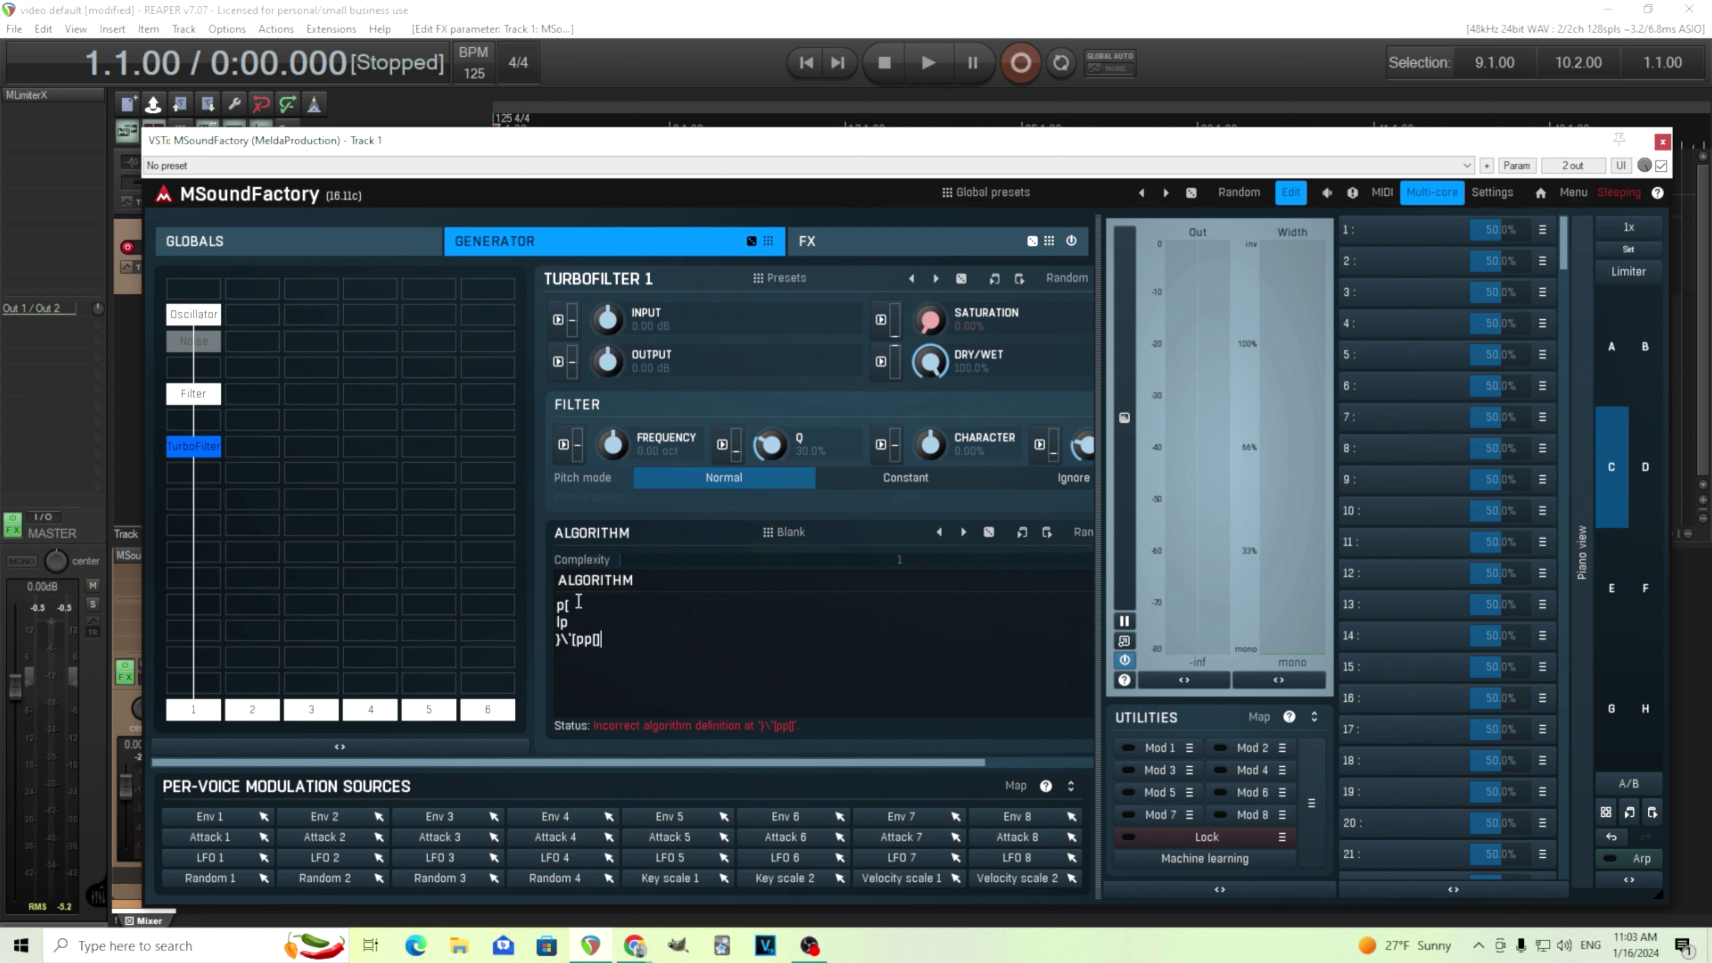
key(BackSpace)
key(BackSpace)
key(BackSpace)
key(BackSpace)
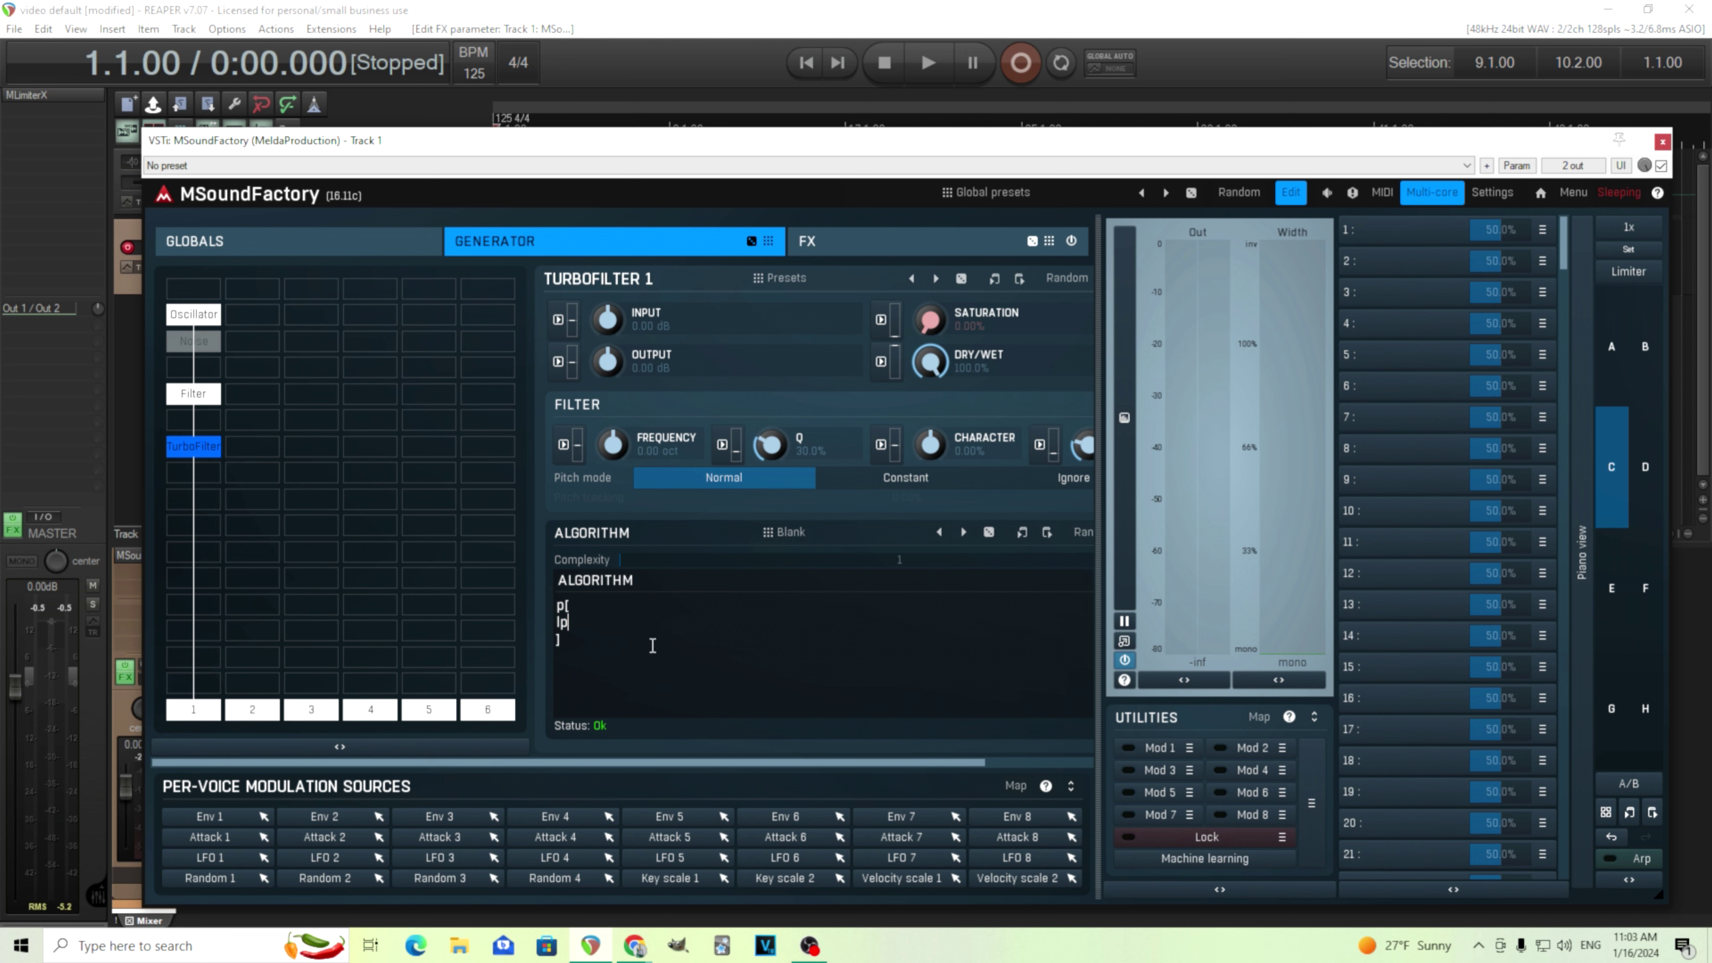
Step: View the vowel formant frequency table in Chrome's formant synthesis image results
mouse_move(636, 949)
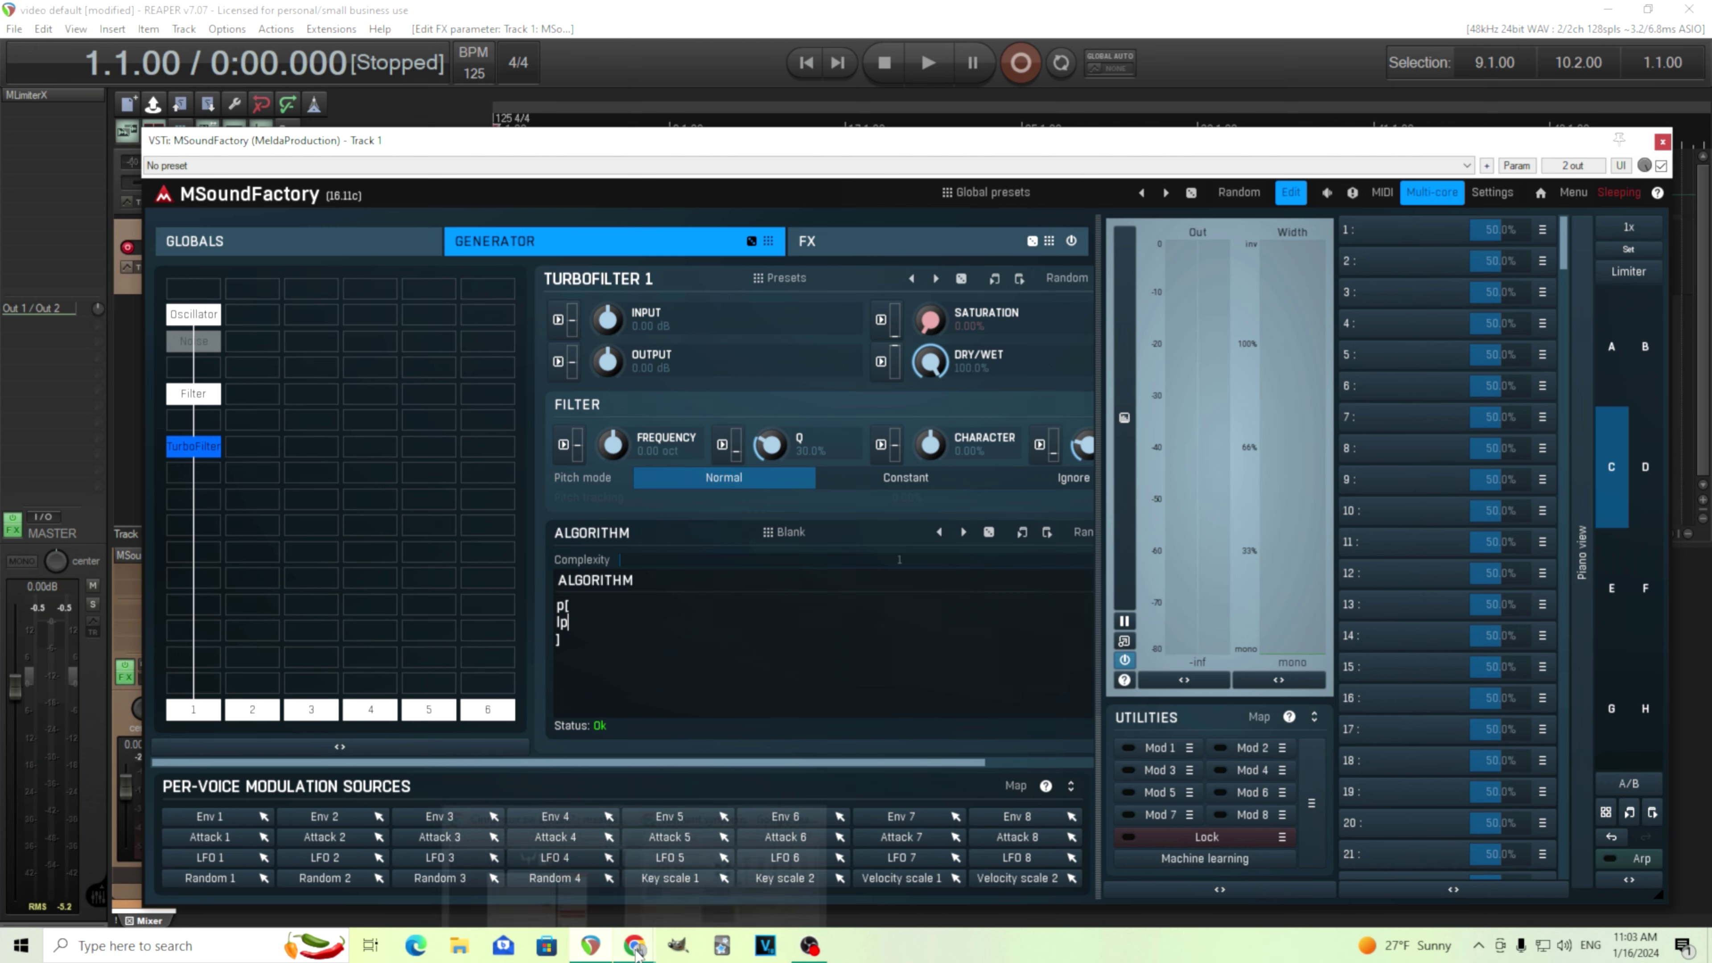
click(731, 863)
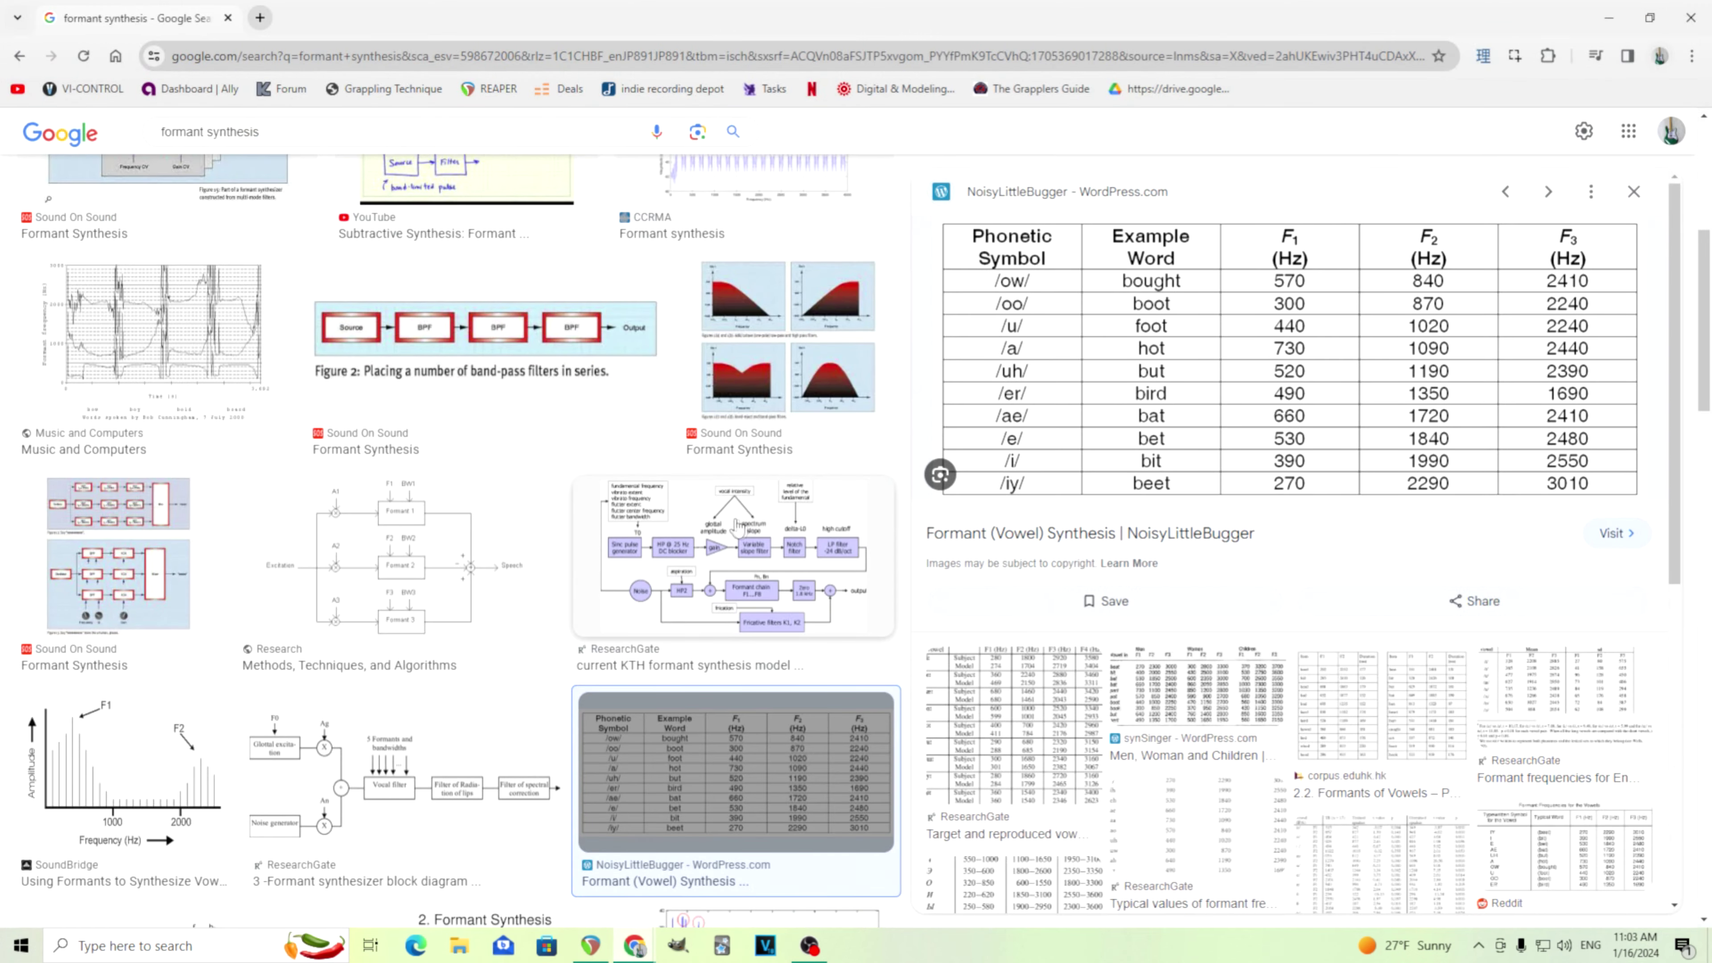
scroll(725, 520, up, 3)
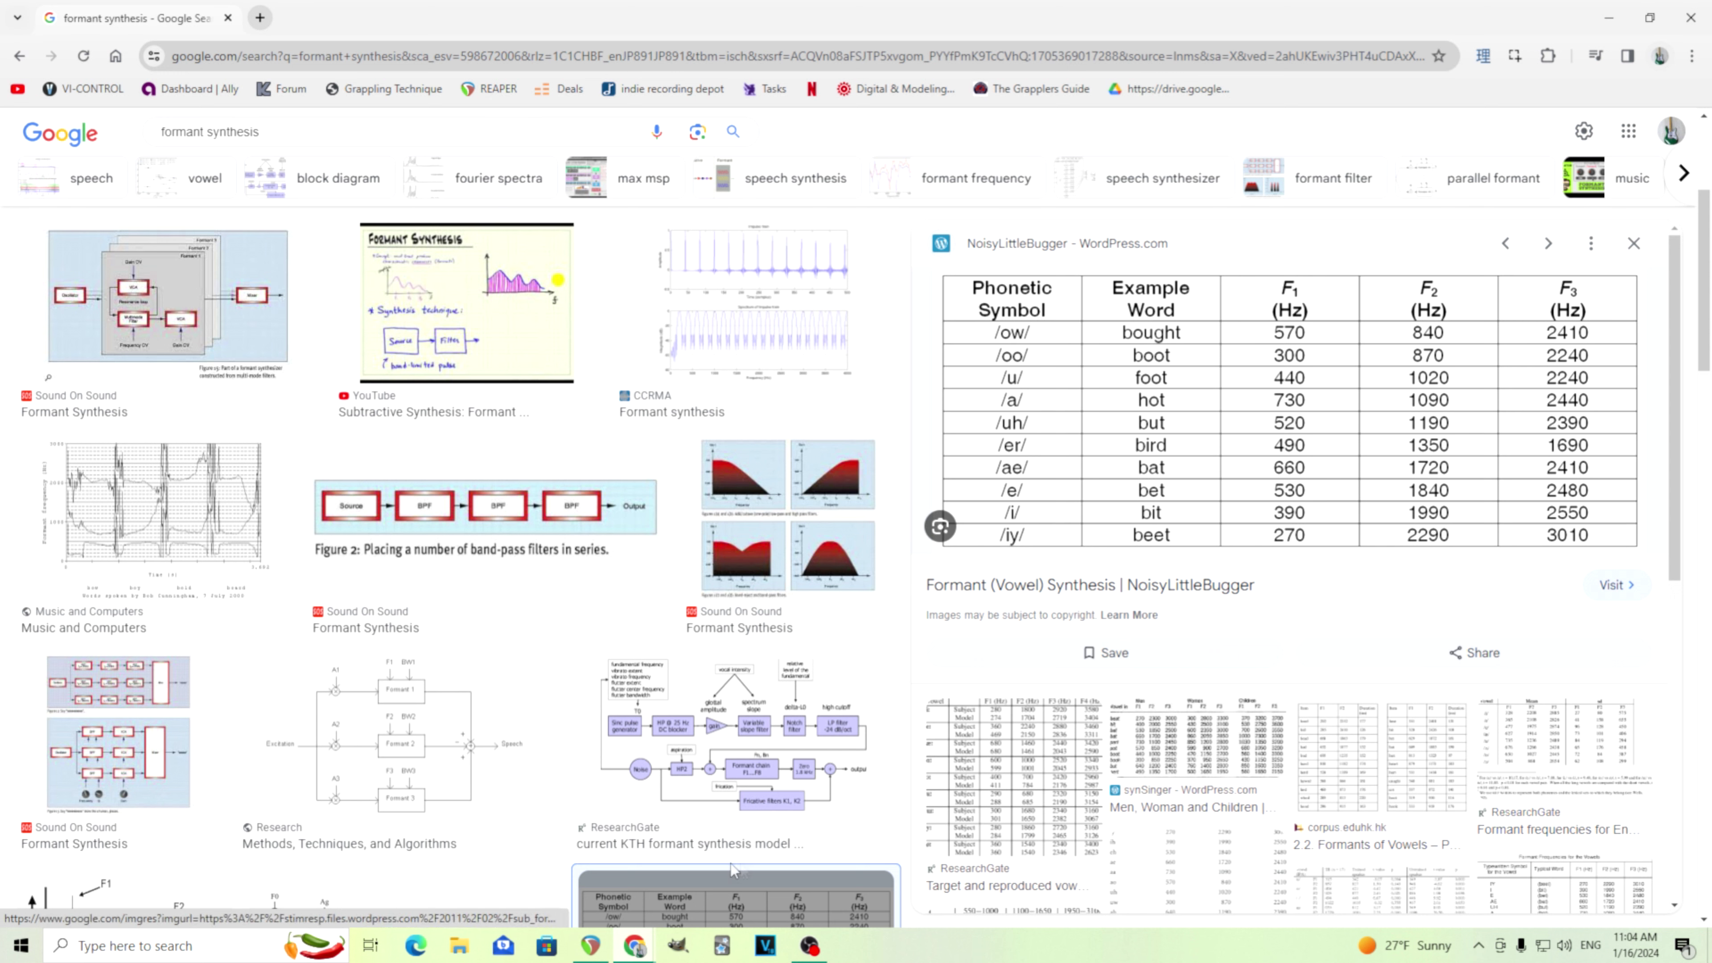
click(593, 946)
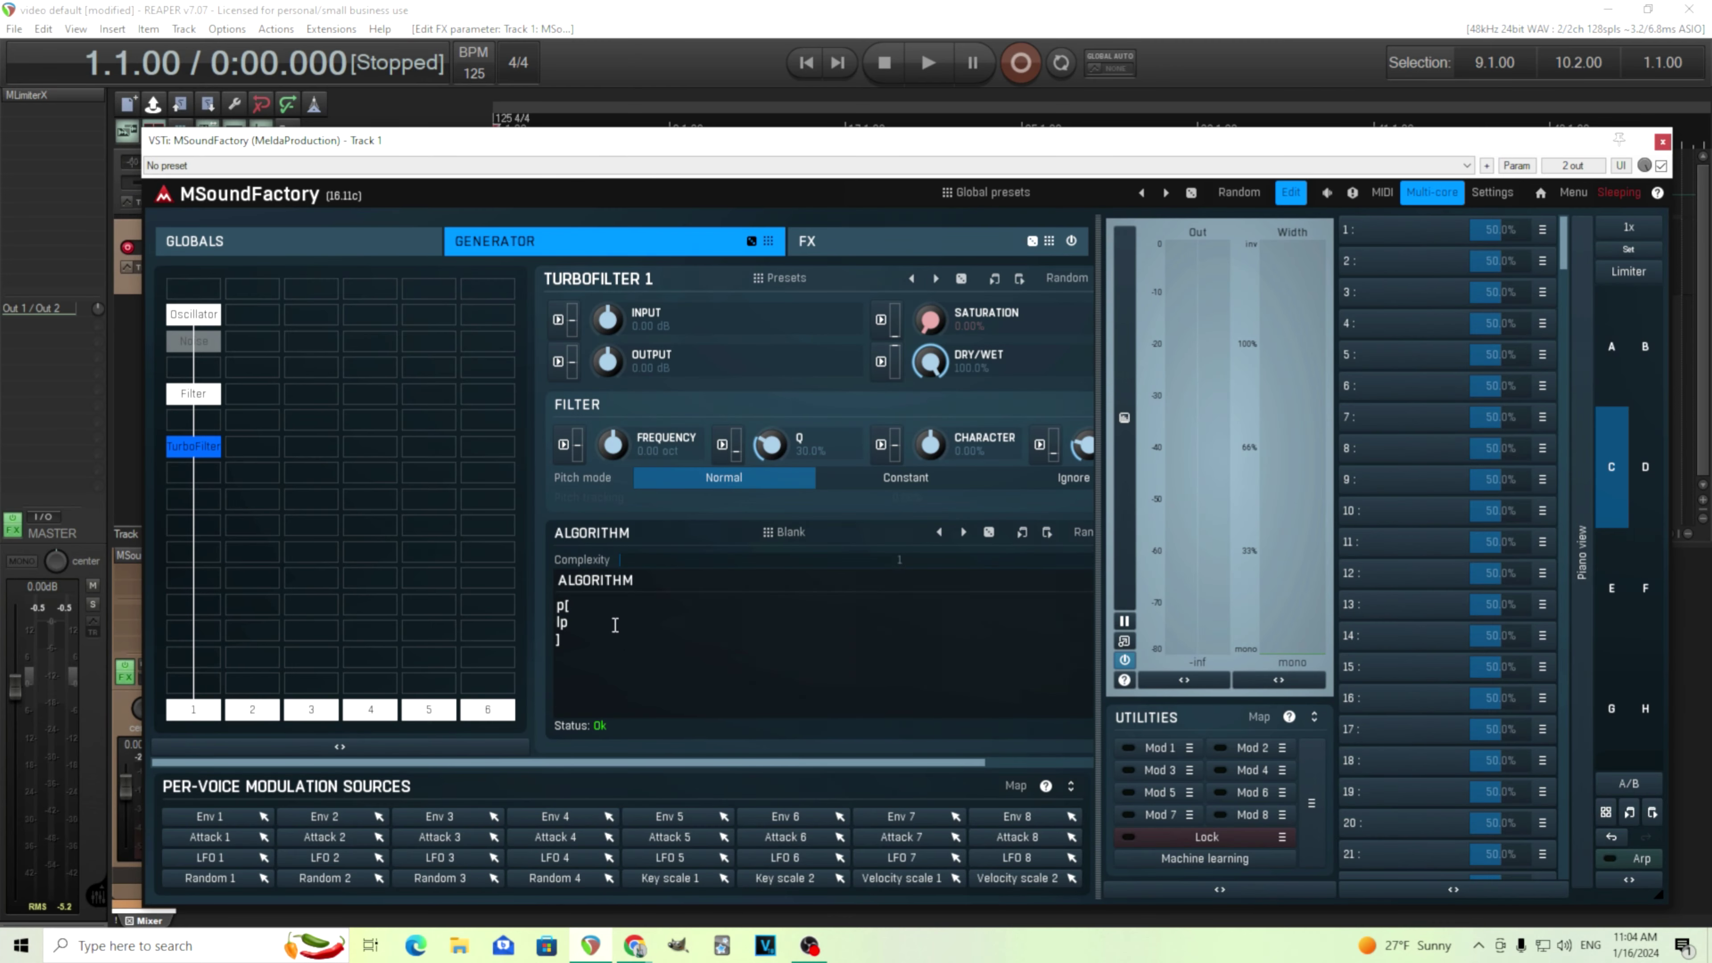
Step: Make the lowpass lp(570) and copy that line
text((570)
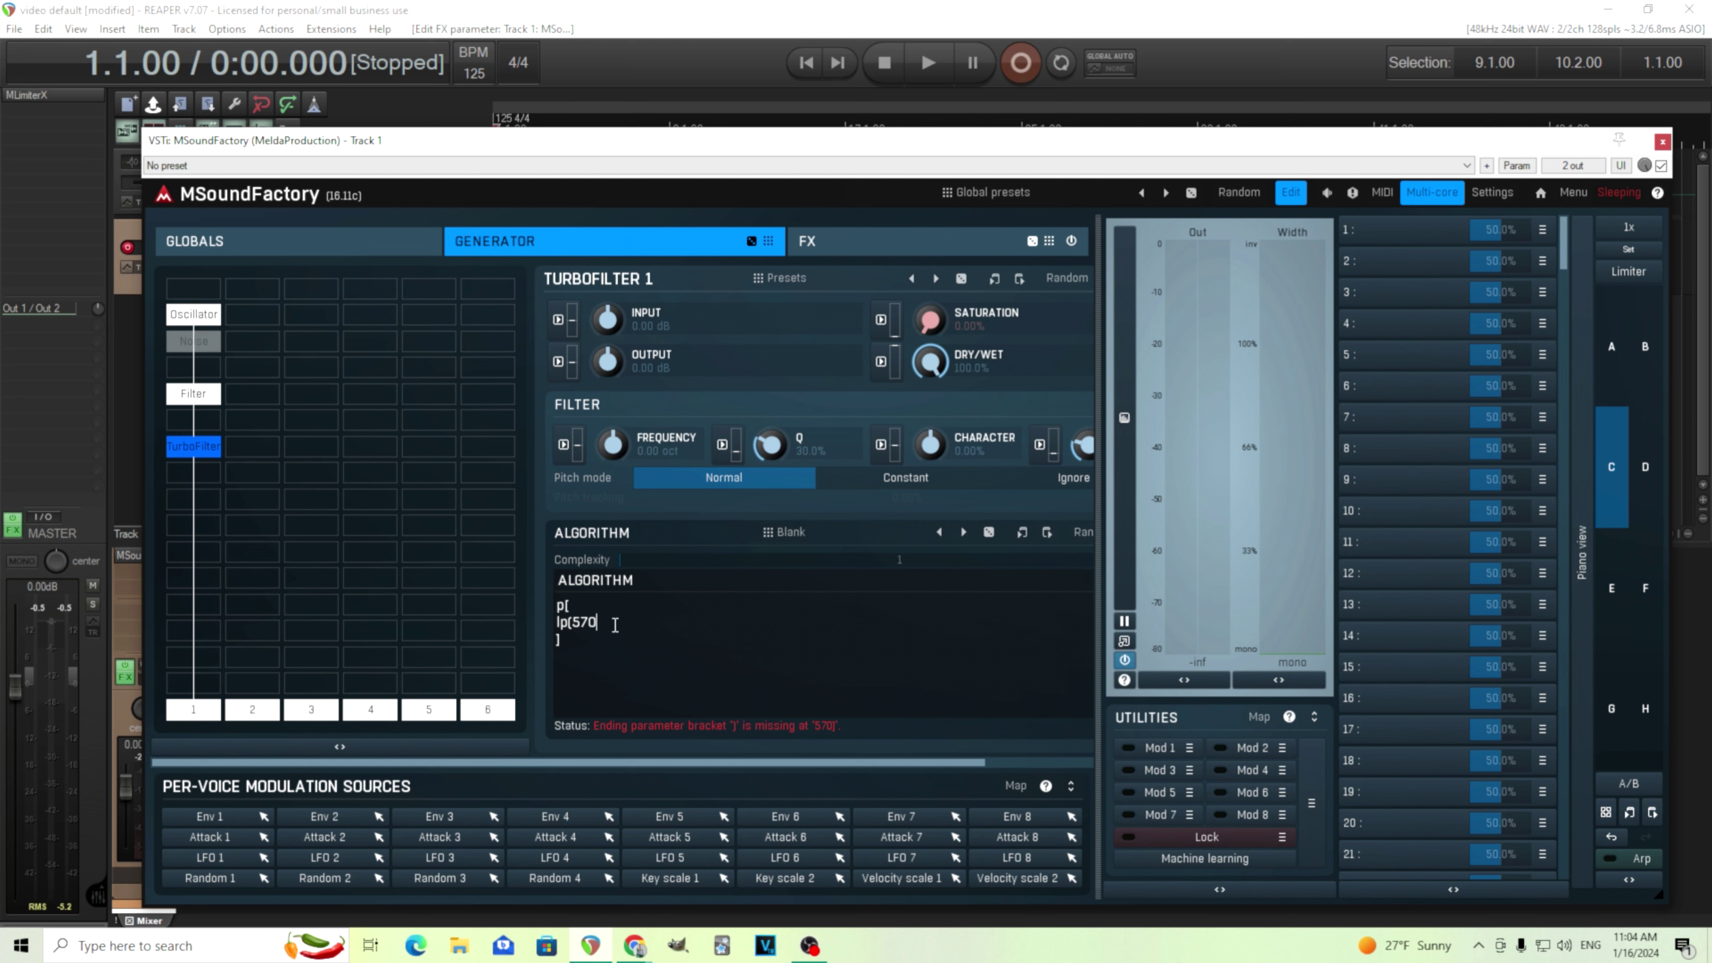
text())
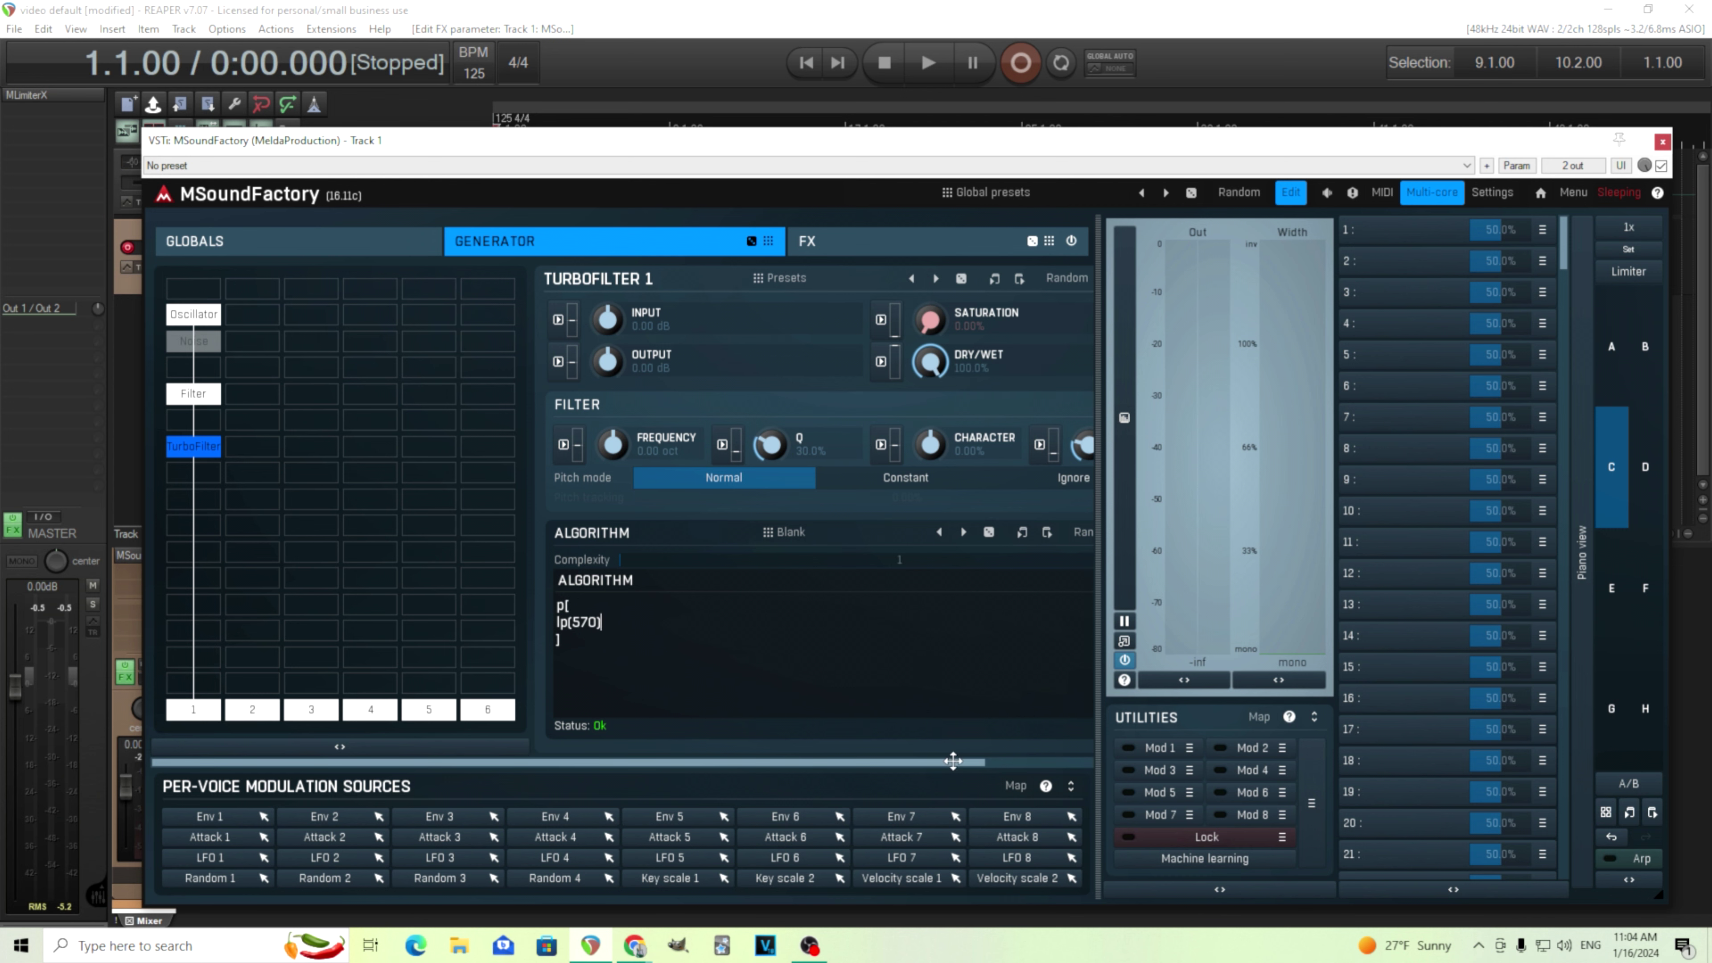
drag(948, 762, 1074, 761)
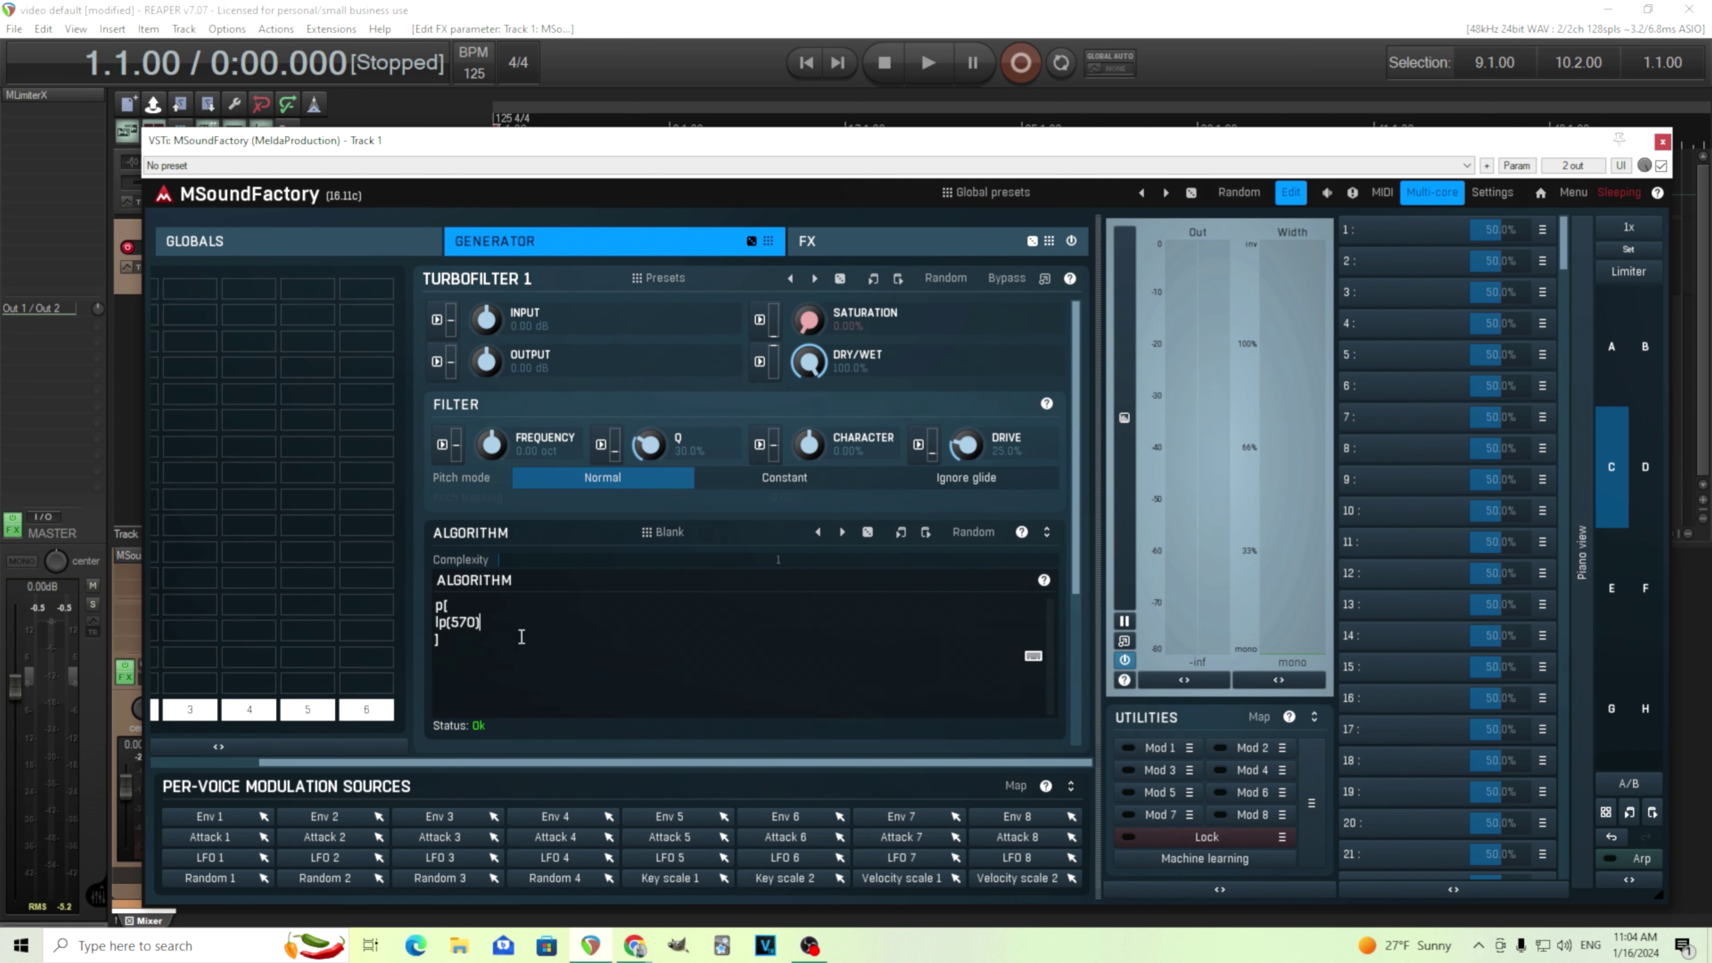
drag(502, 622, 432, 623)
key(ctrl+c)
right_click(451, 625)
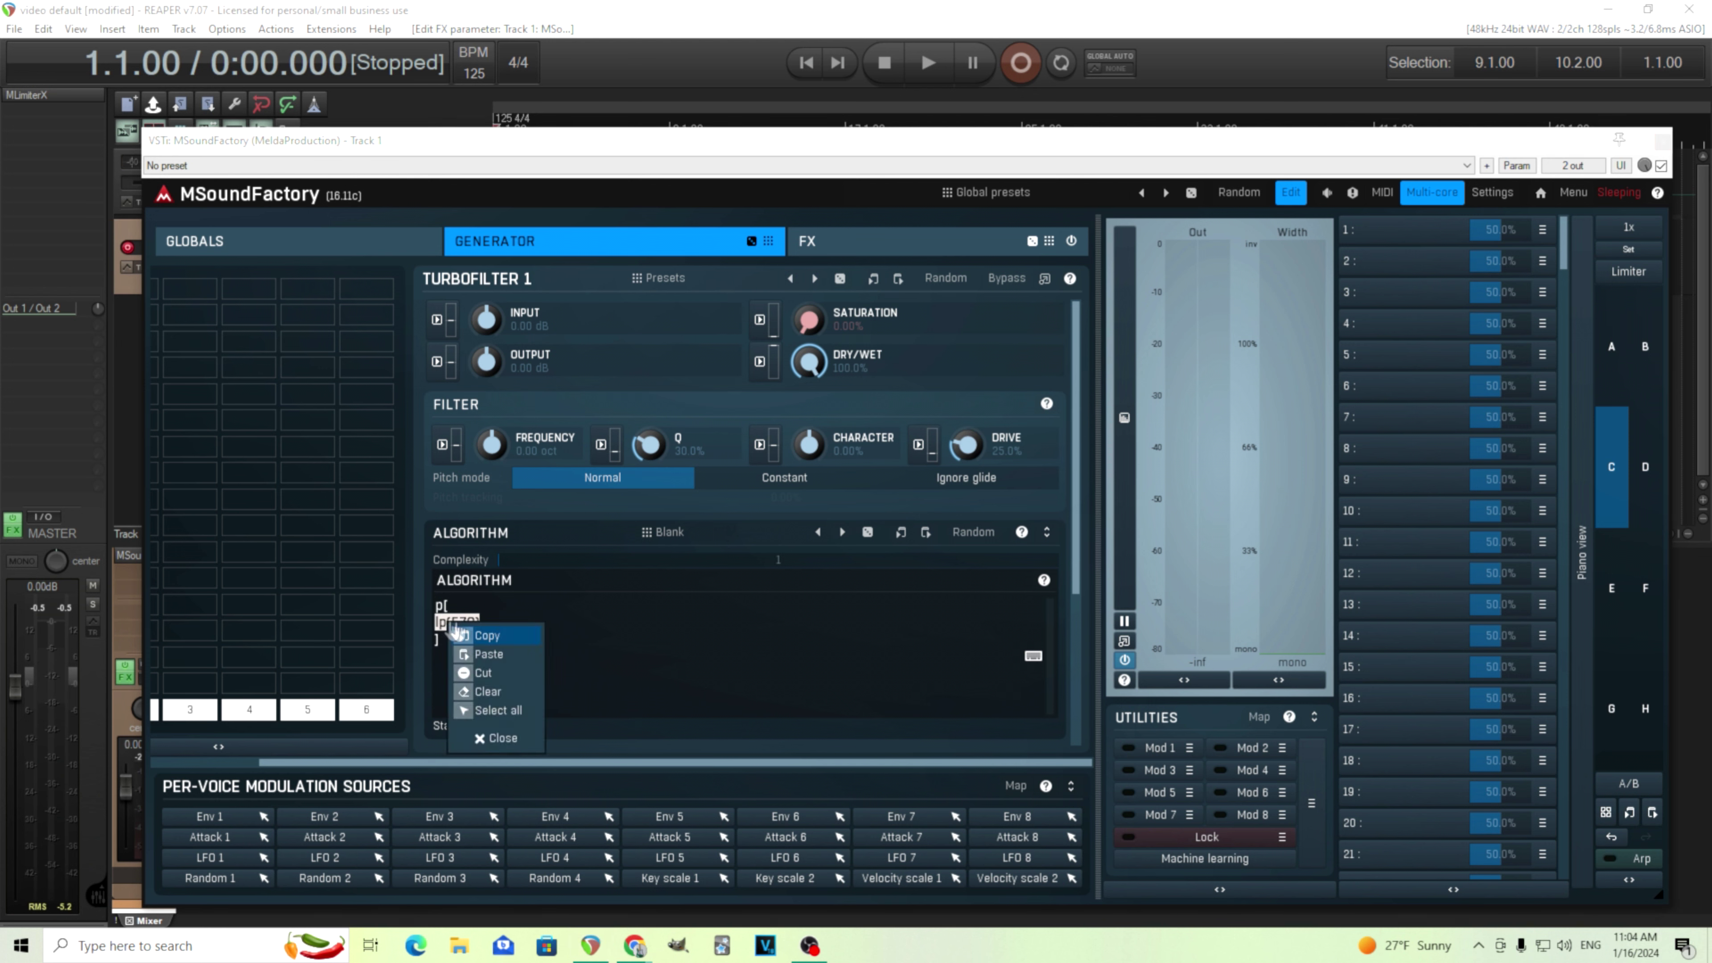
click(487, 635)
Step: Paste lp(570) onto two new lines, giving three parallel lowpass filters
click(489, 626)
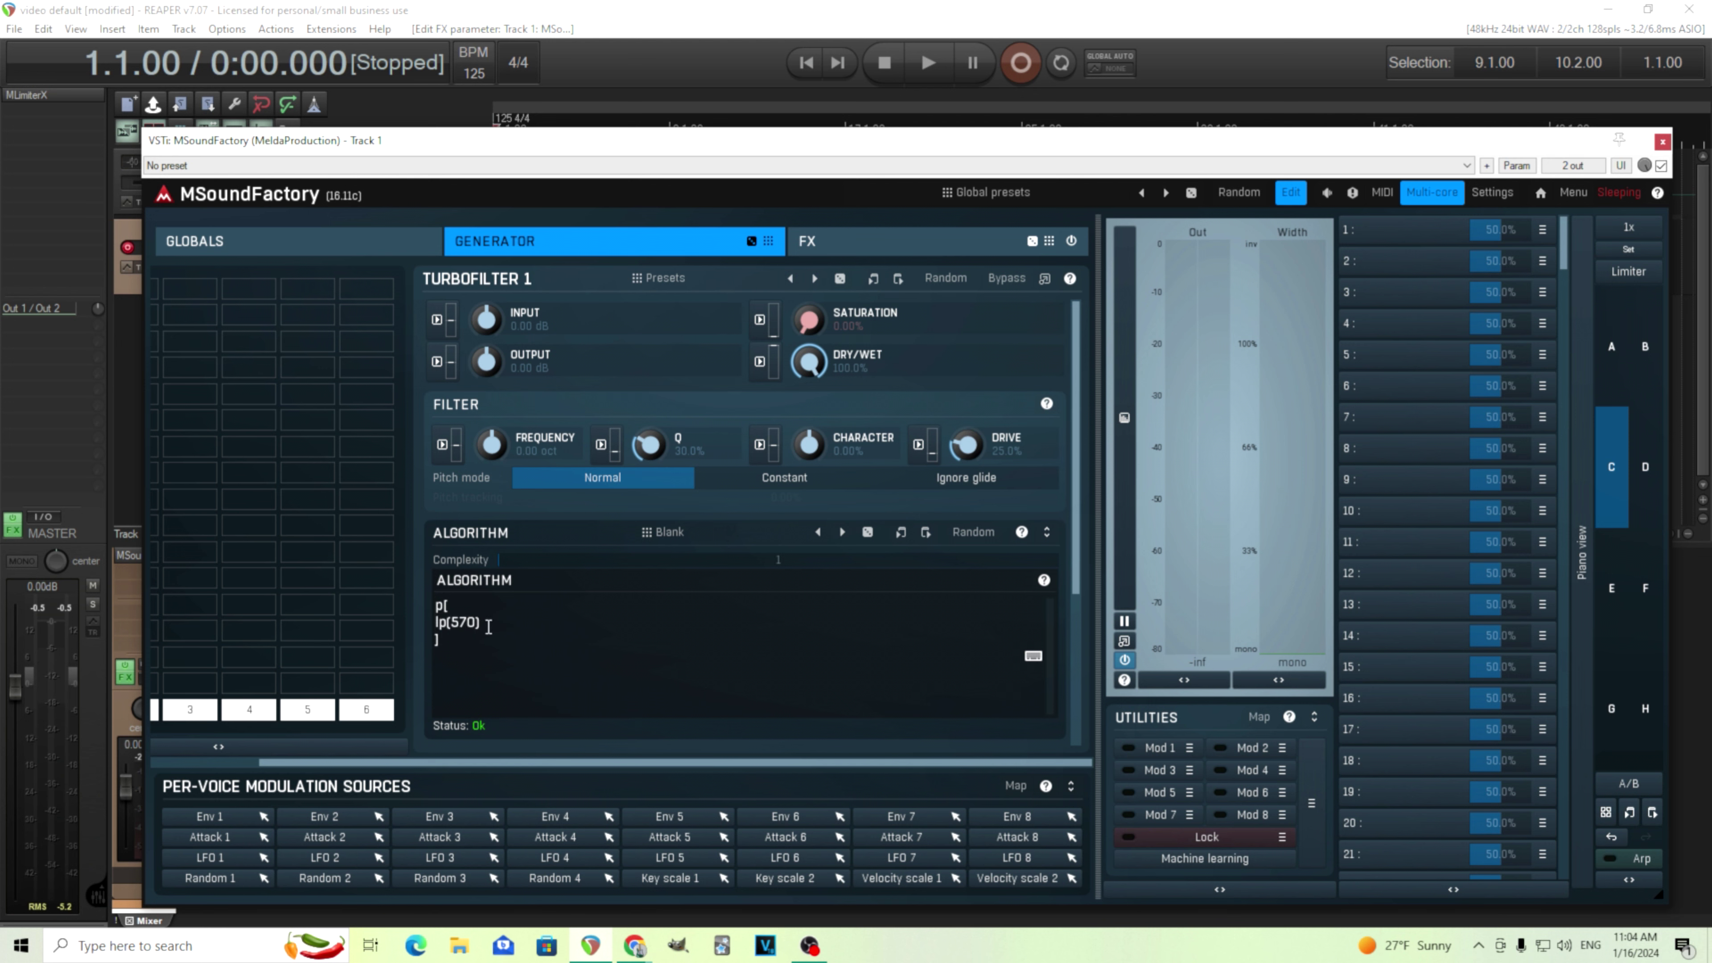
key(Return)
right_click(456, 640)
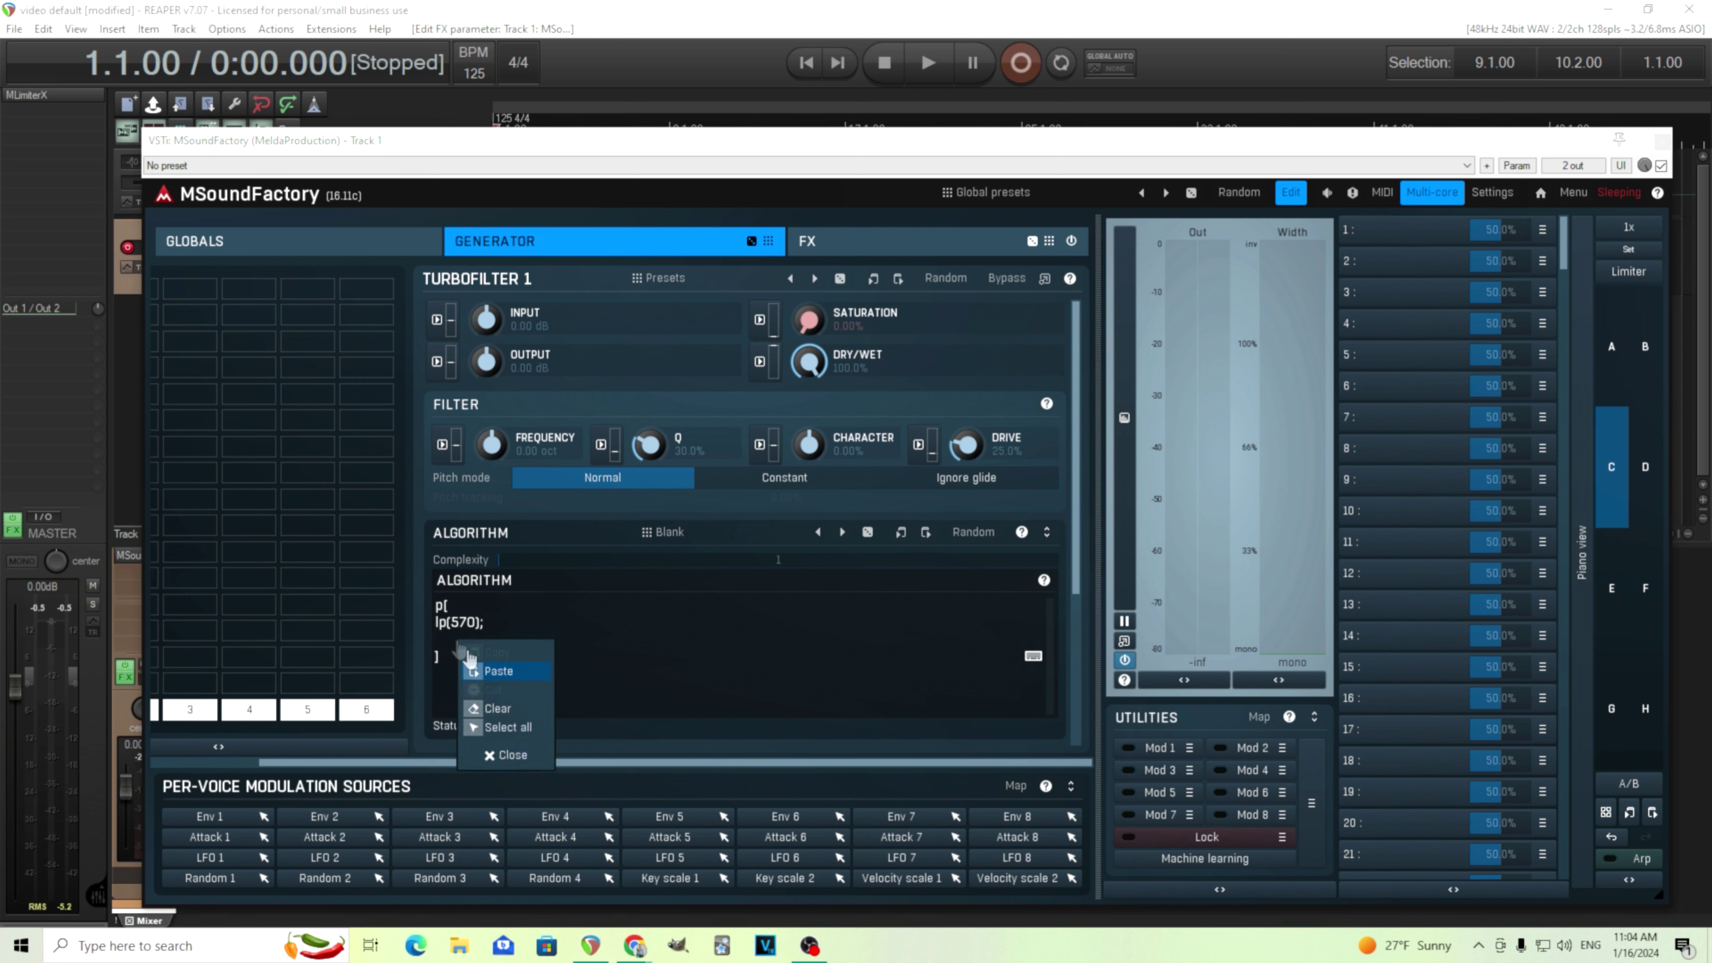
click(489, 671)
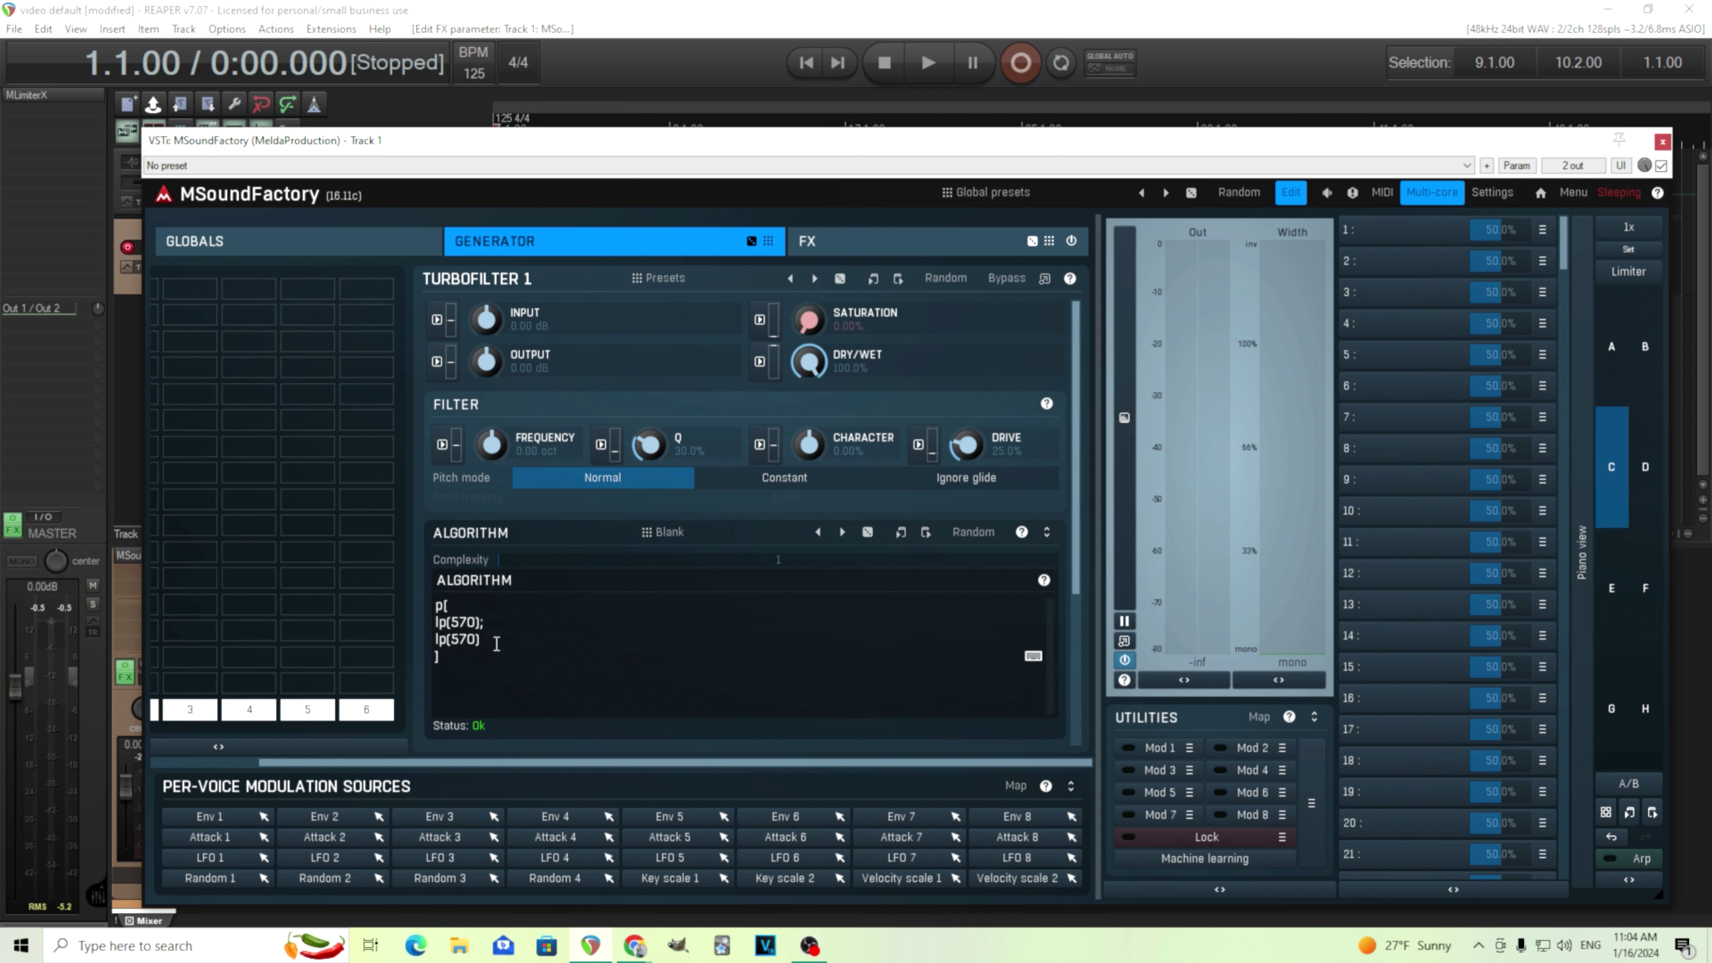
key(Return)
right_click(476, 656)
click(530, 690)
Step: Check the /ow/ formant values in Chrome's vowel formant table
mouse_move(632, 947)
click(741, 870)
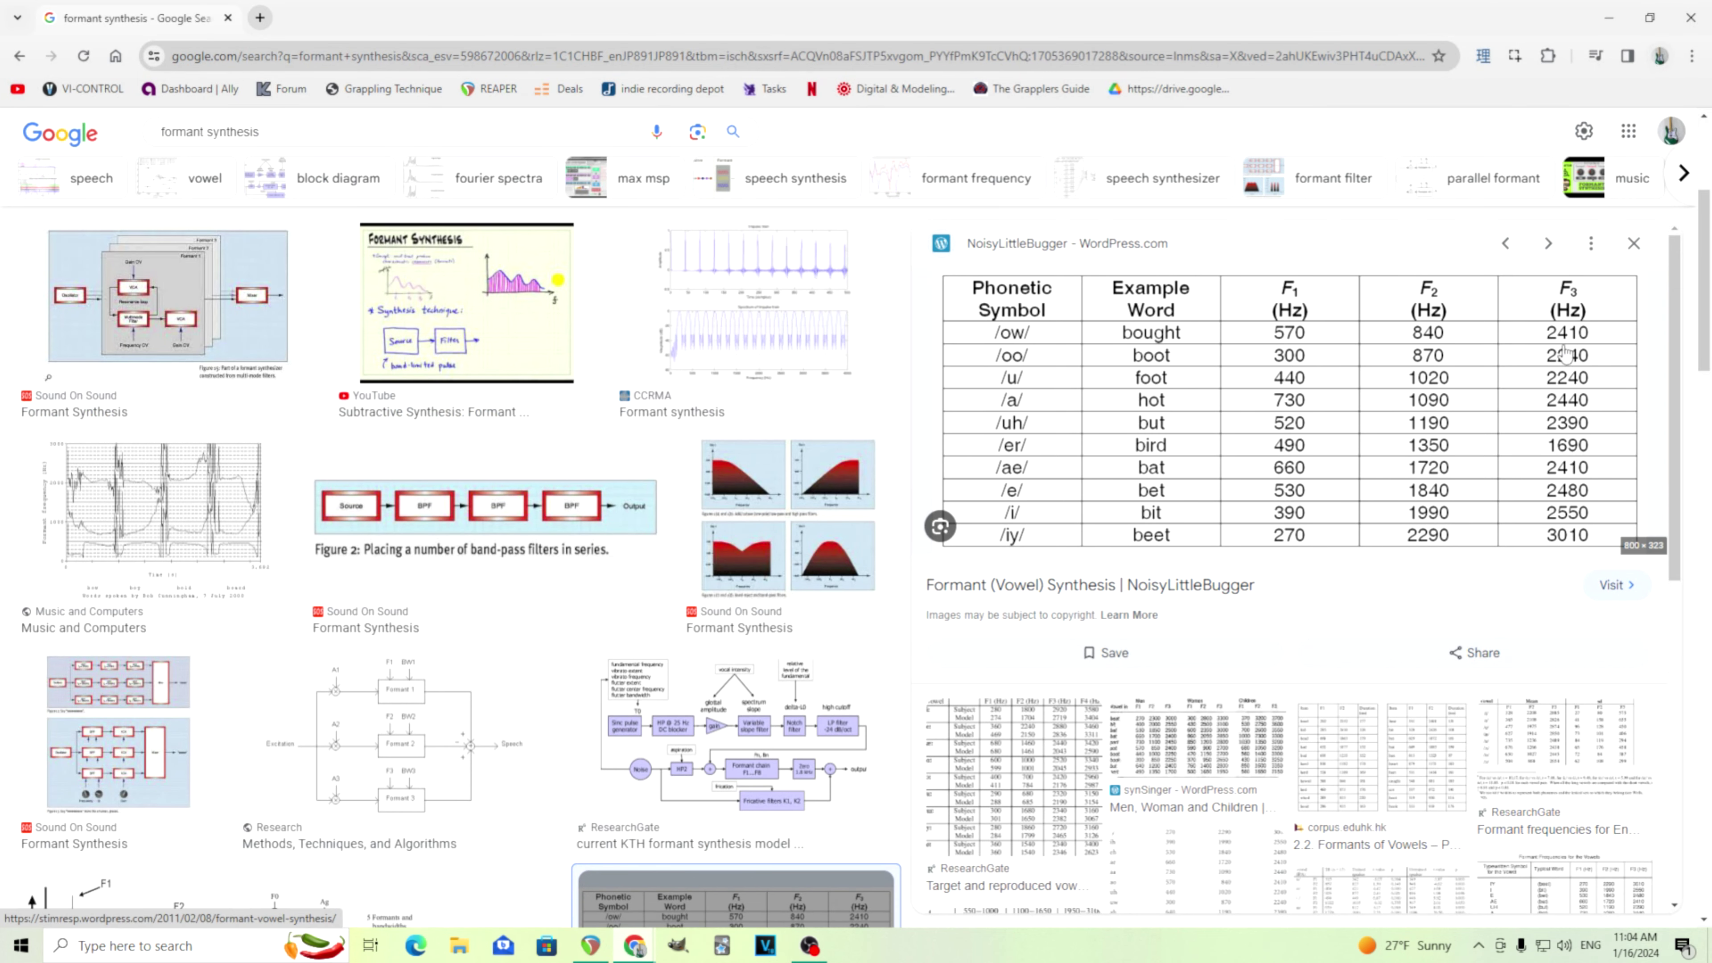
click(590, 946)
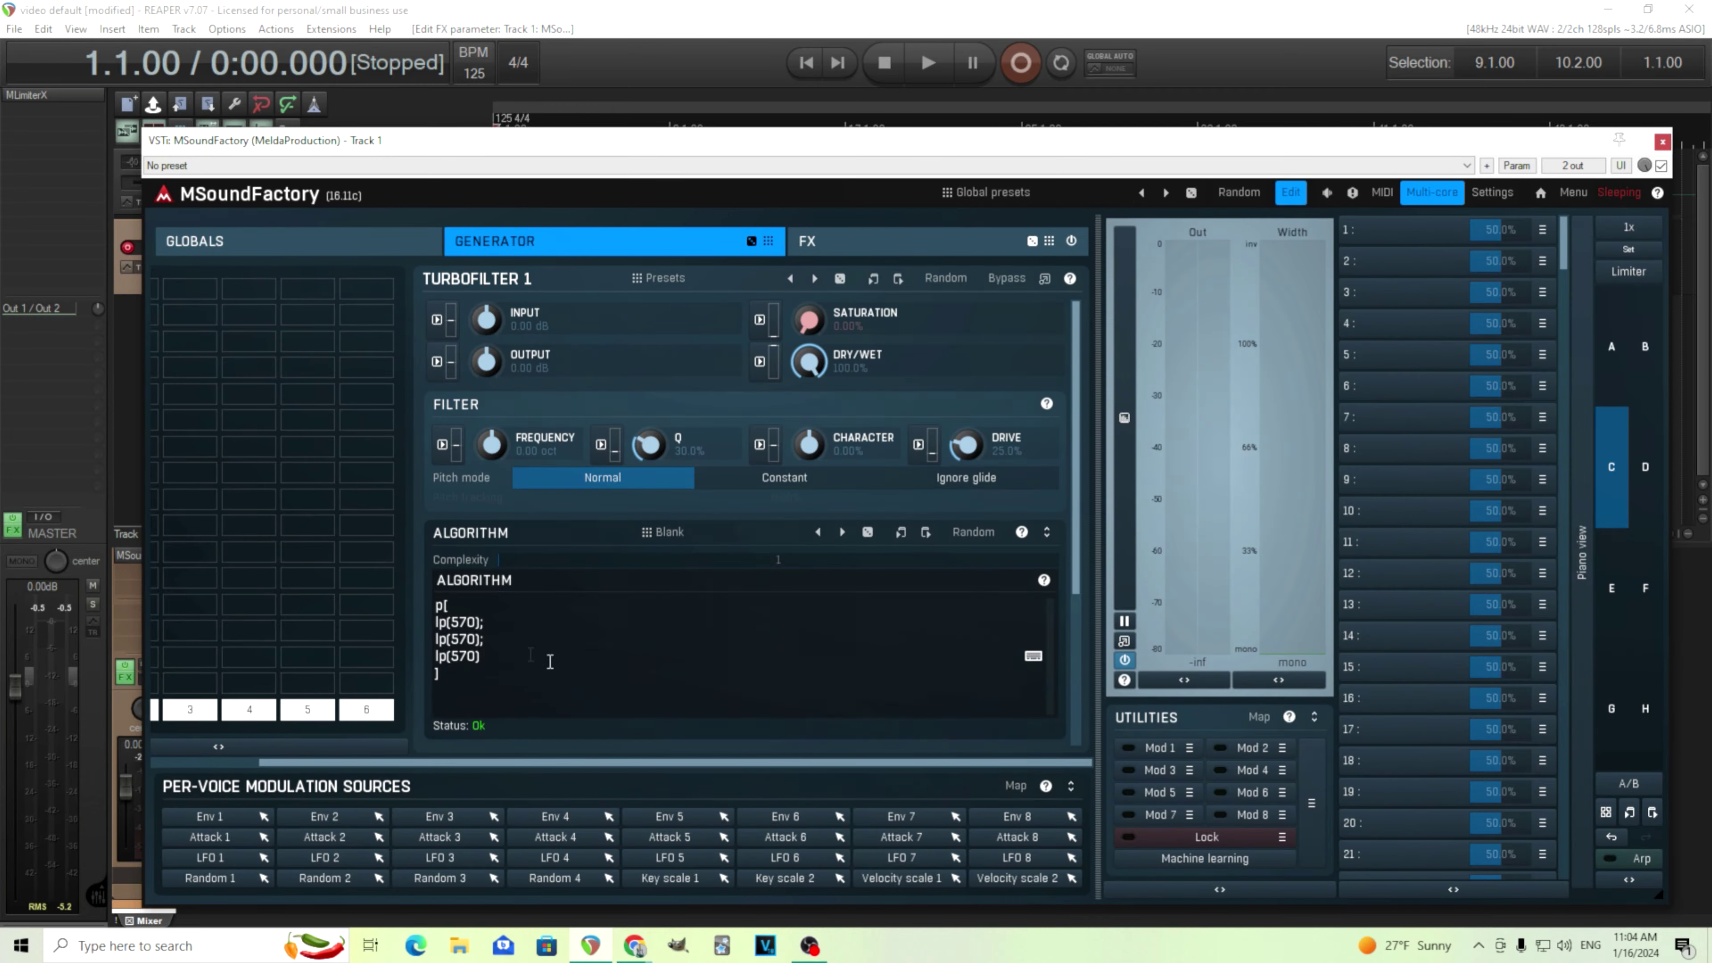
Step: Change the second and third lowpass values to 840 and 2410
click(469, 644)
key(BackSpace)
key(BackSpace)
text(84)
key(BackSpace)
key(BackSpace)
text(241)
click(1045, 279)
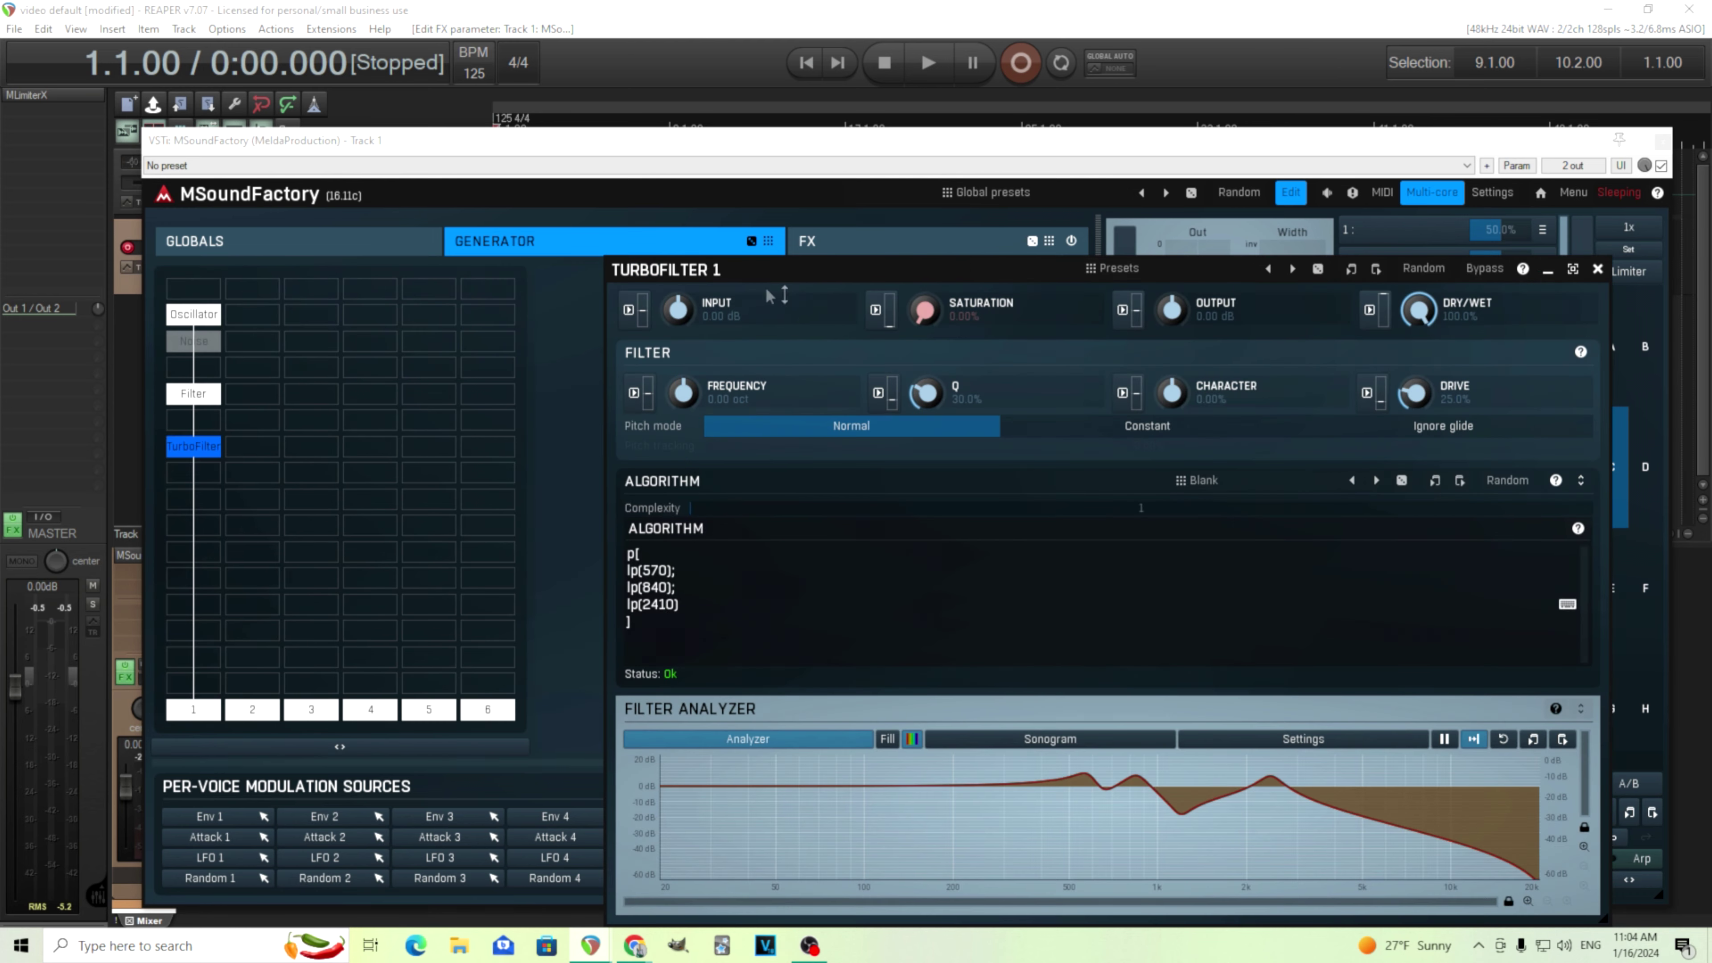
Step: Move the enlarged TurboFilter window and sweep Q up and down, settling at 30%
drag(738, 271, 410, 229)
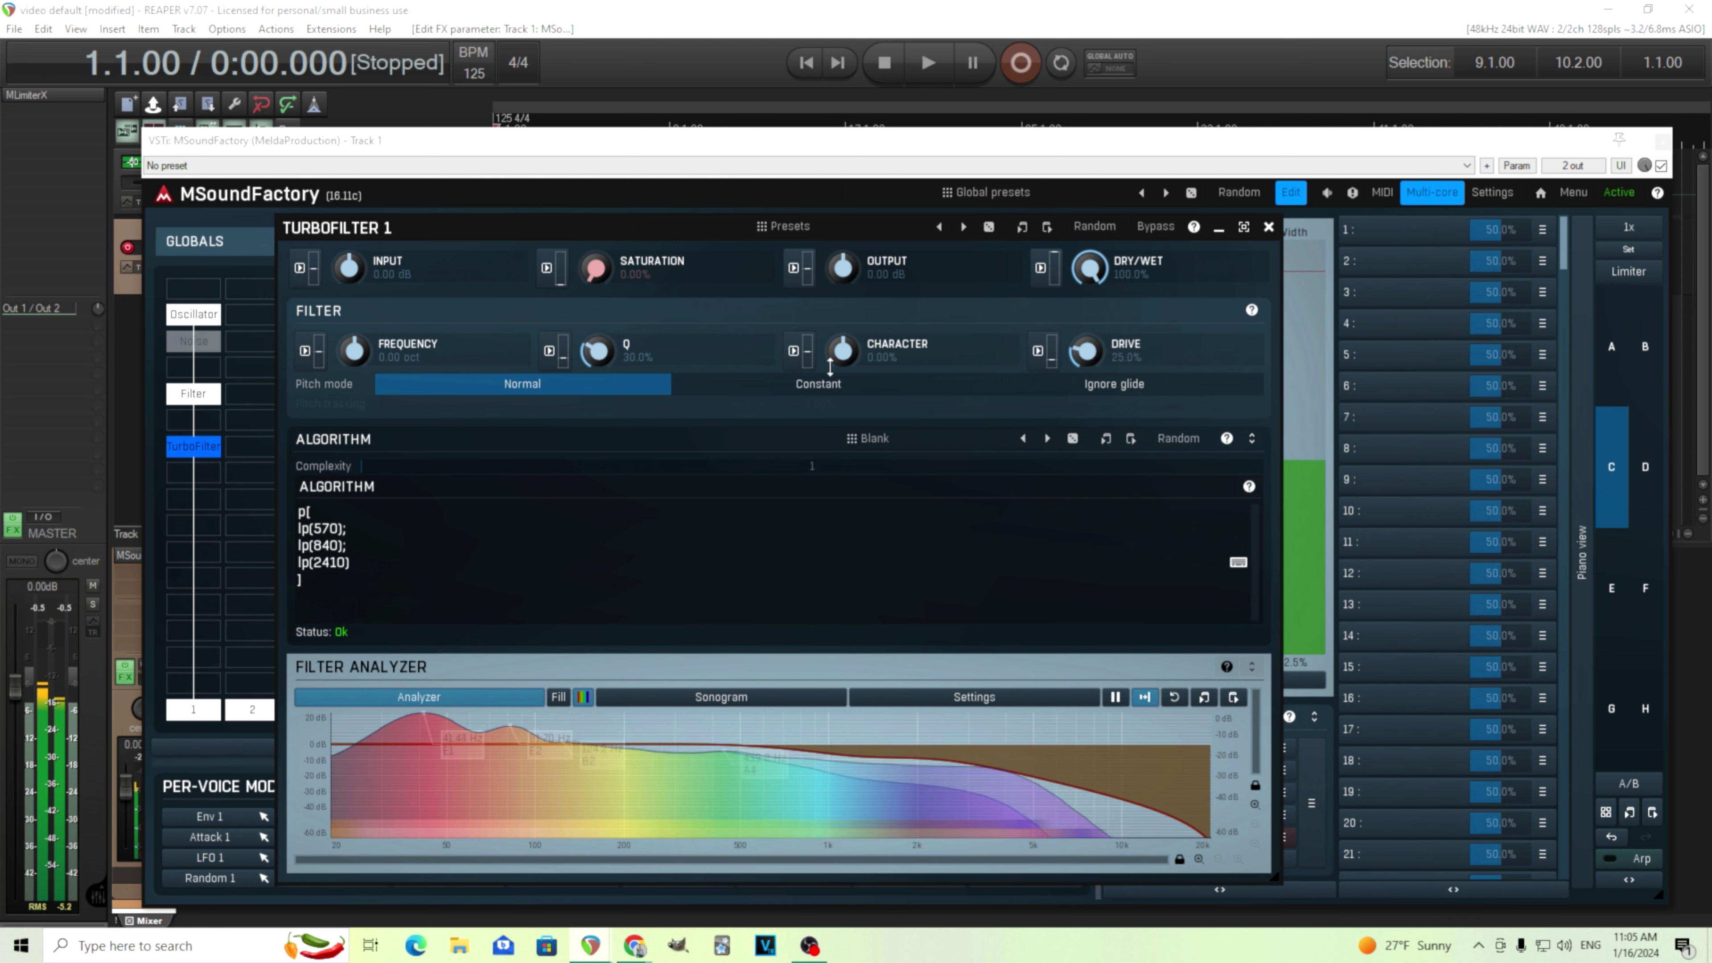
drag(597, 350, 597, 307)
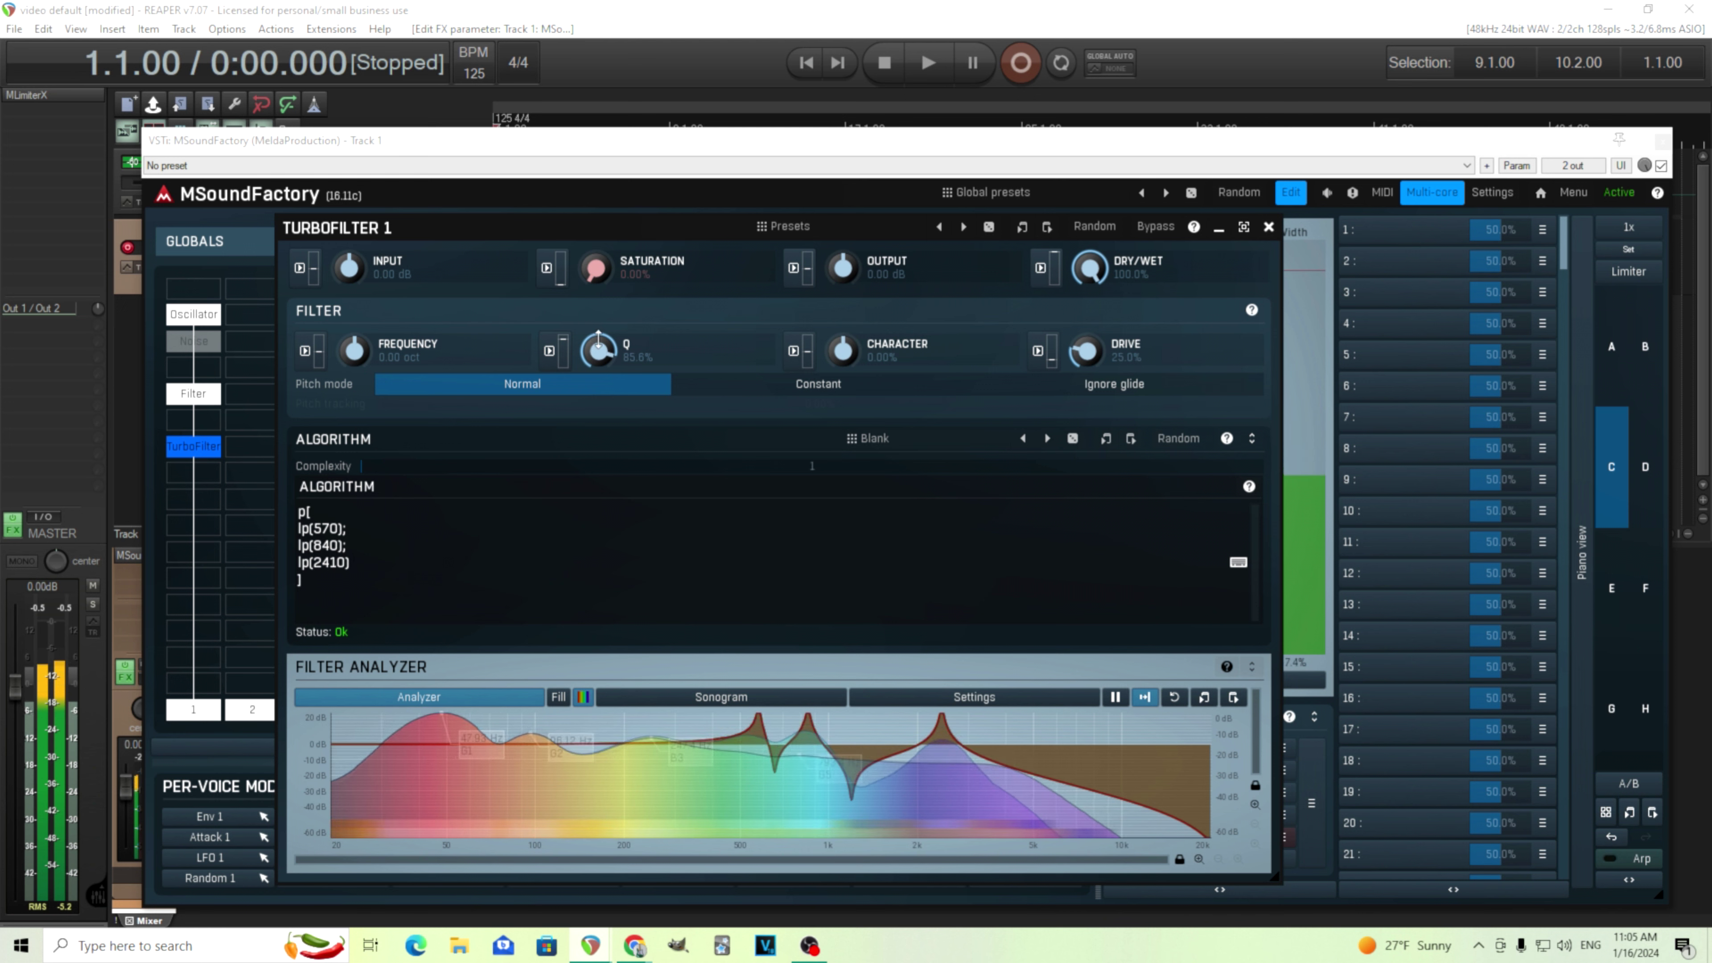
drag(594, 349, 602, 346)
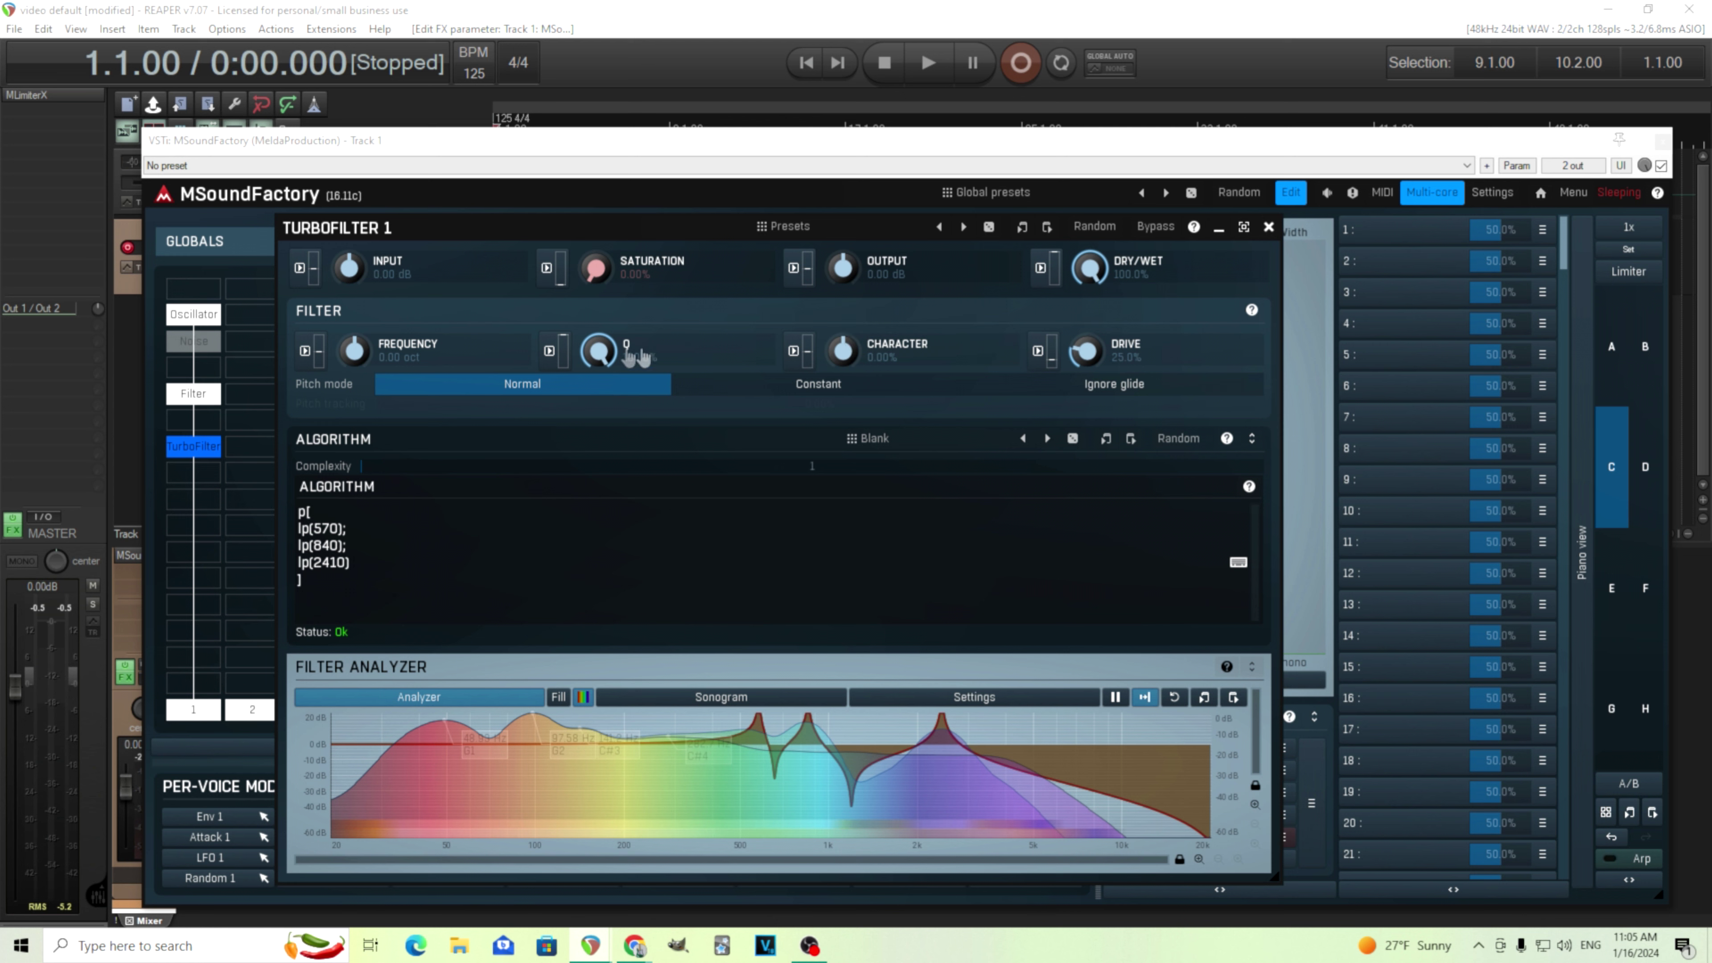
drag(598, 350, 598, 405)
drag(598, 405, 598, 350)
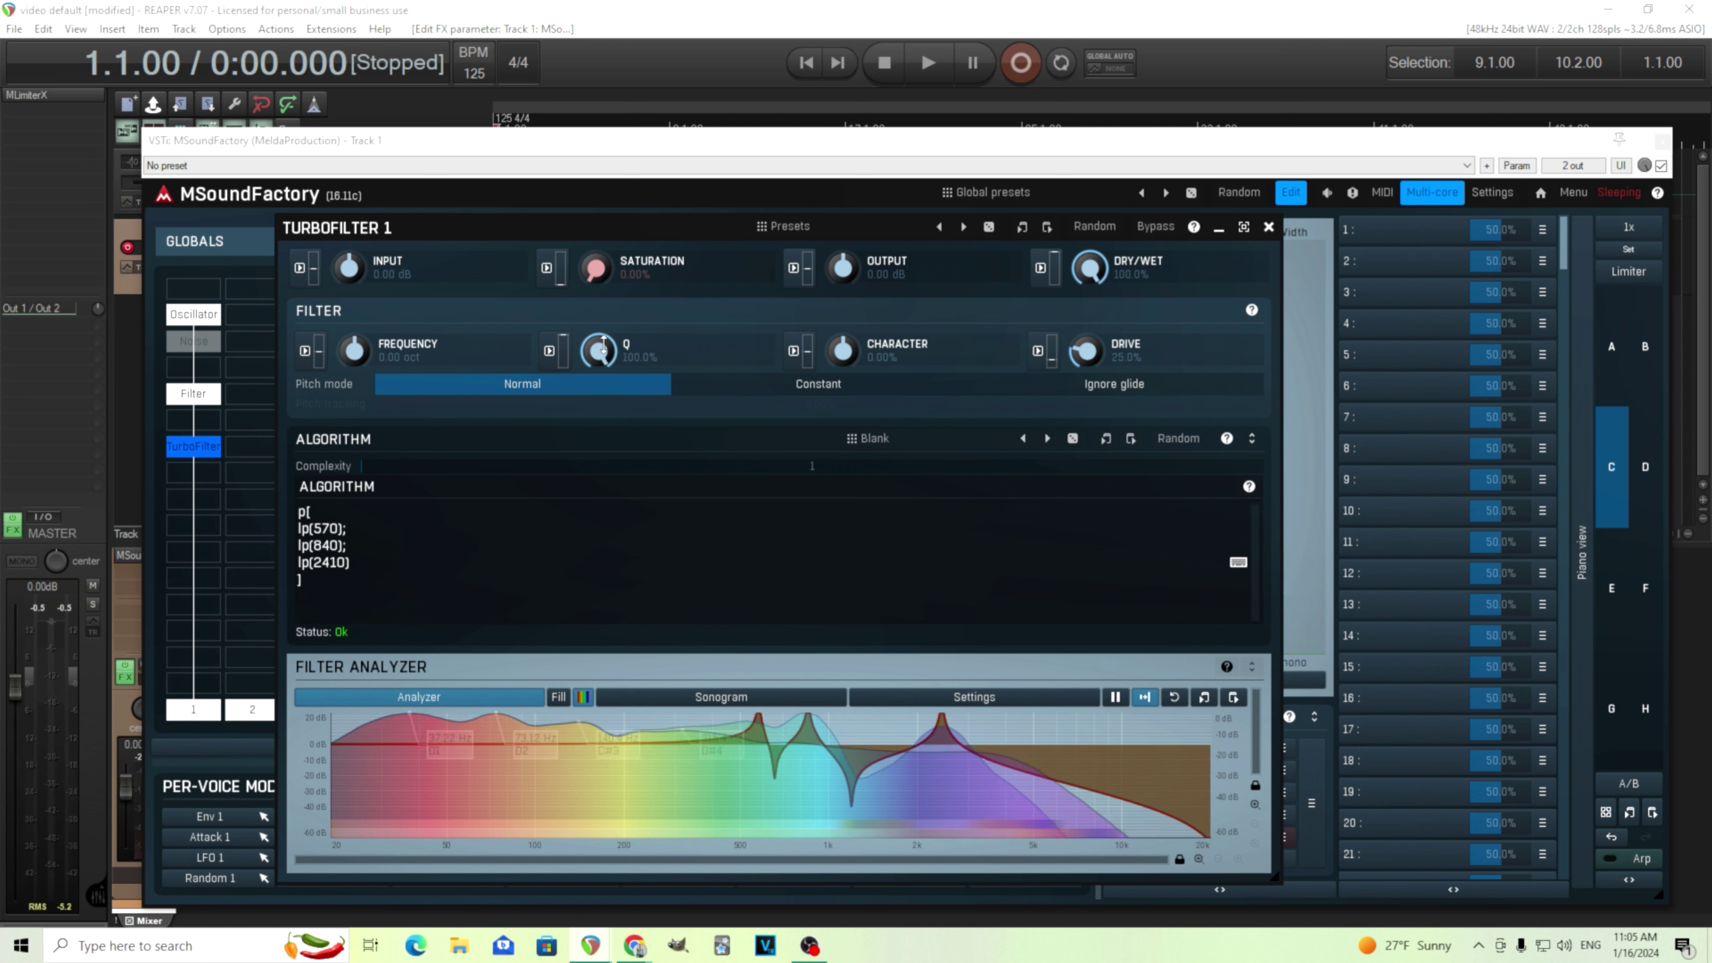
drag(604, 351, 604, 398)
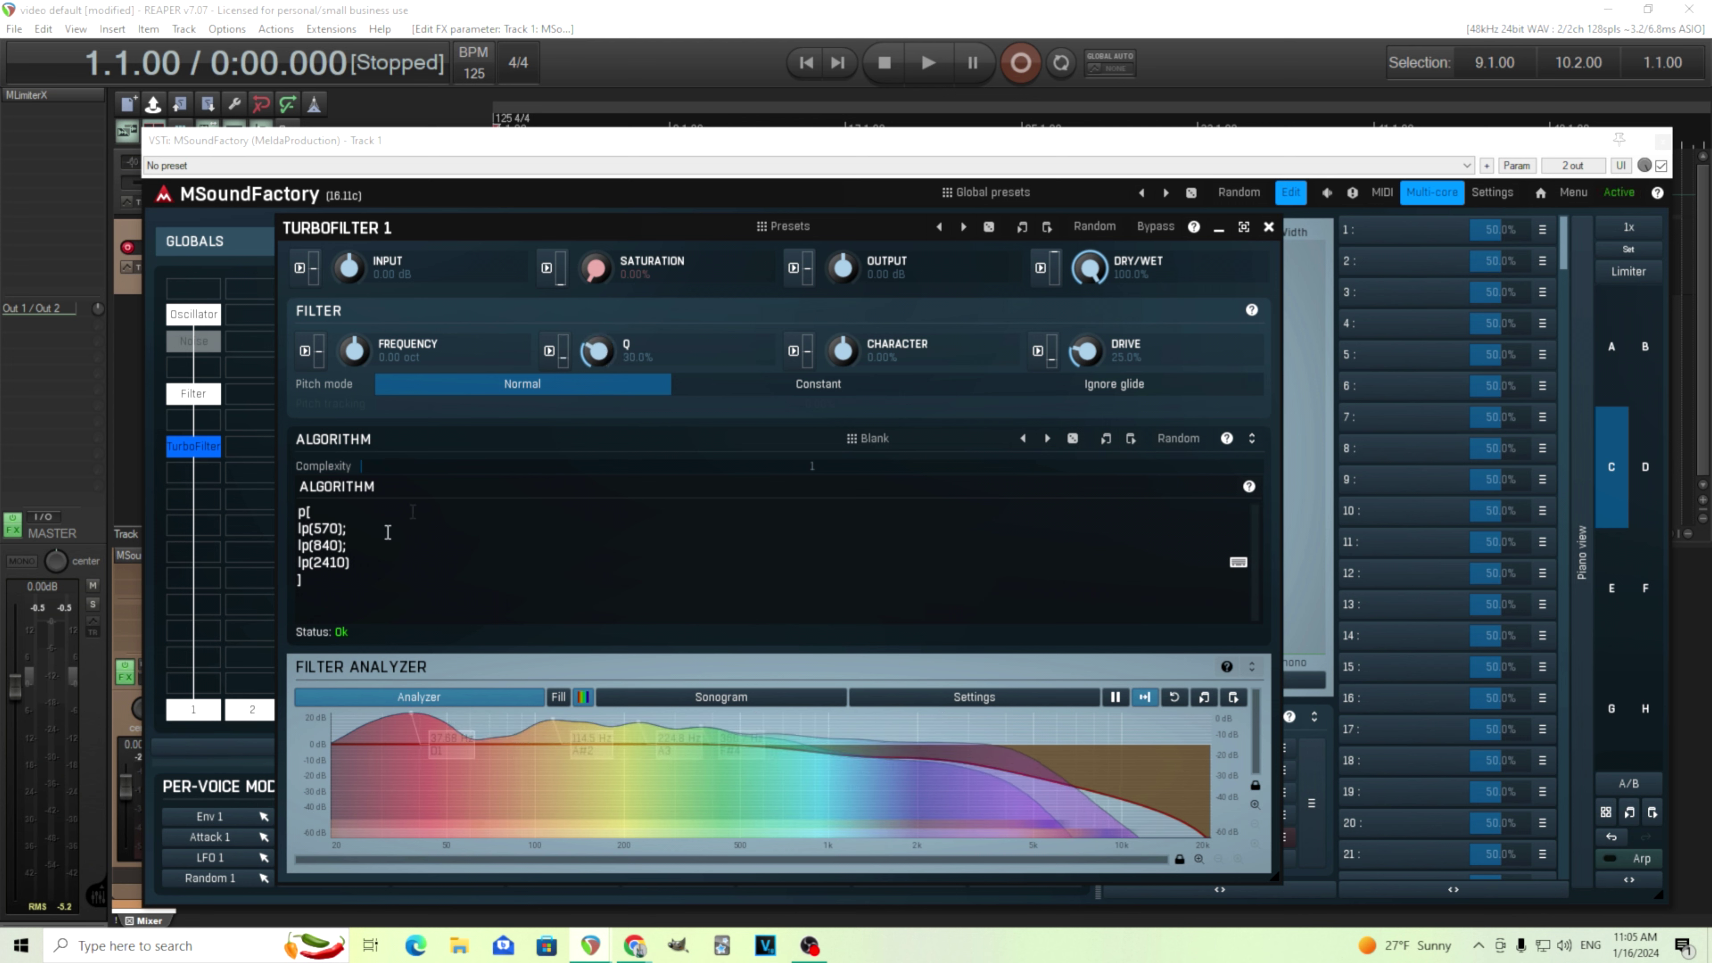
Step: Insert a ';' separator after 570 inside the first lp( )
click(343, 528)
text(;)
key(Left)
key(Left)
text(;)
Step: Read the Basic filters section of the Algorithm help, then close it
click(1227, 438)
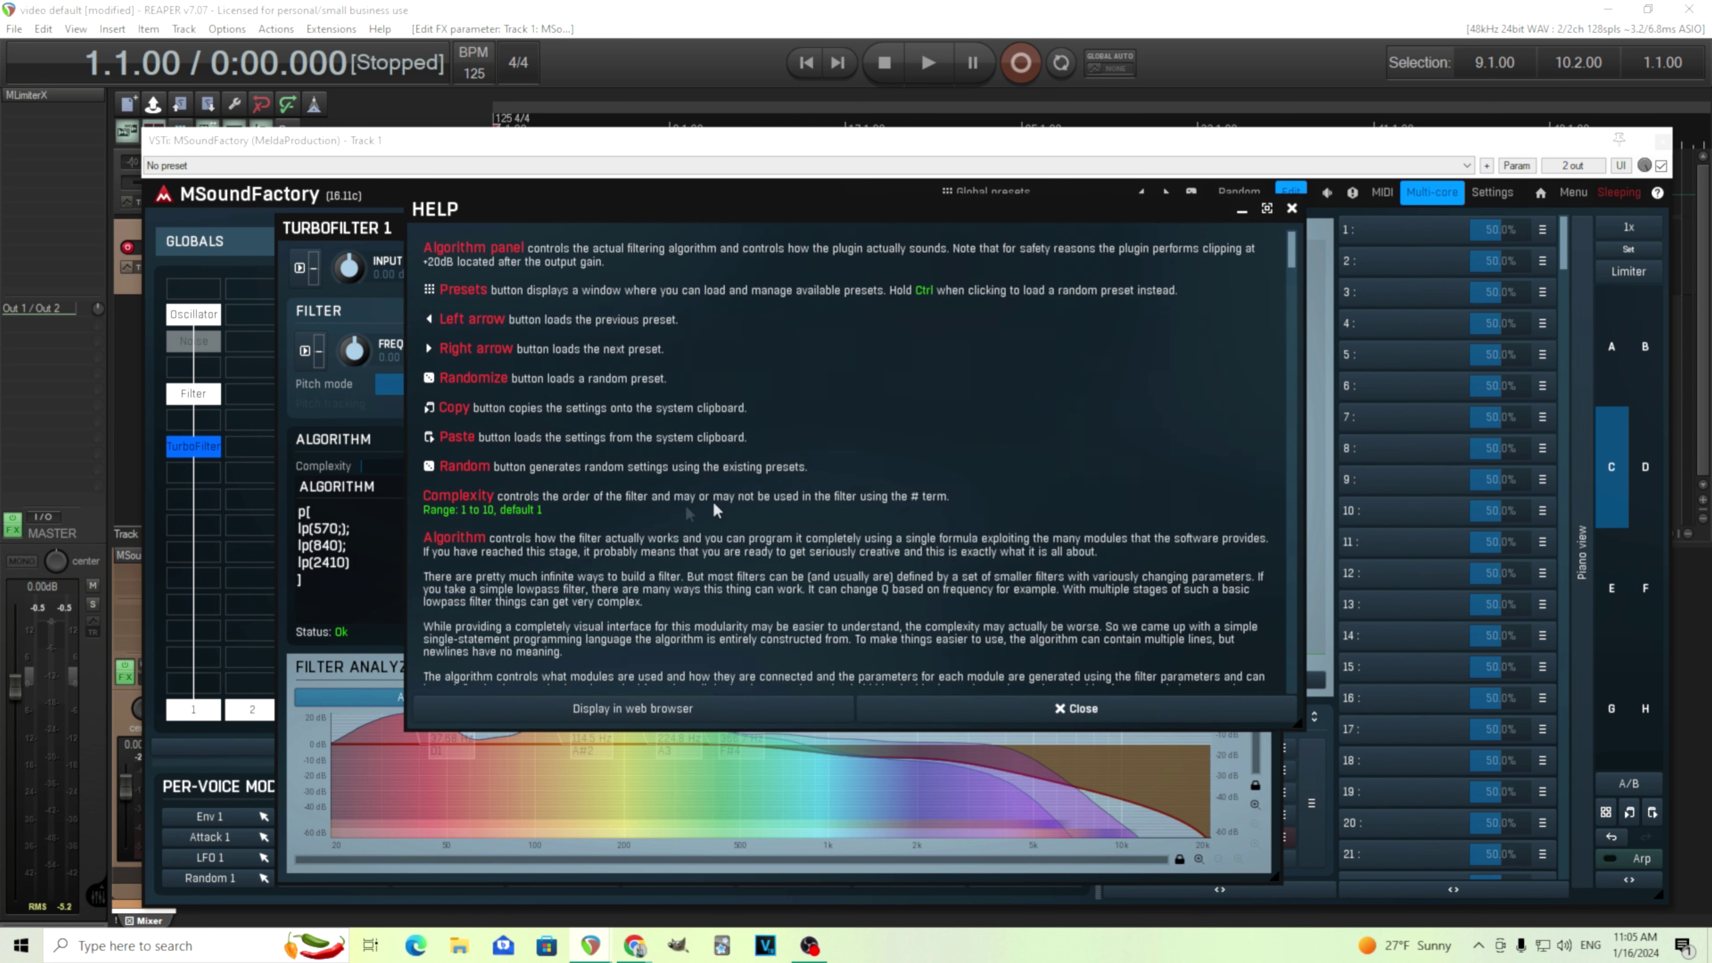
scroll(674, 511, down, 10)
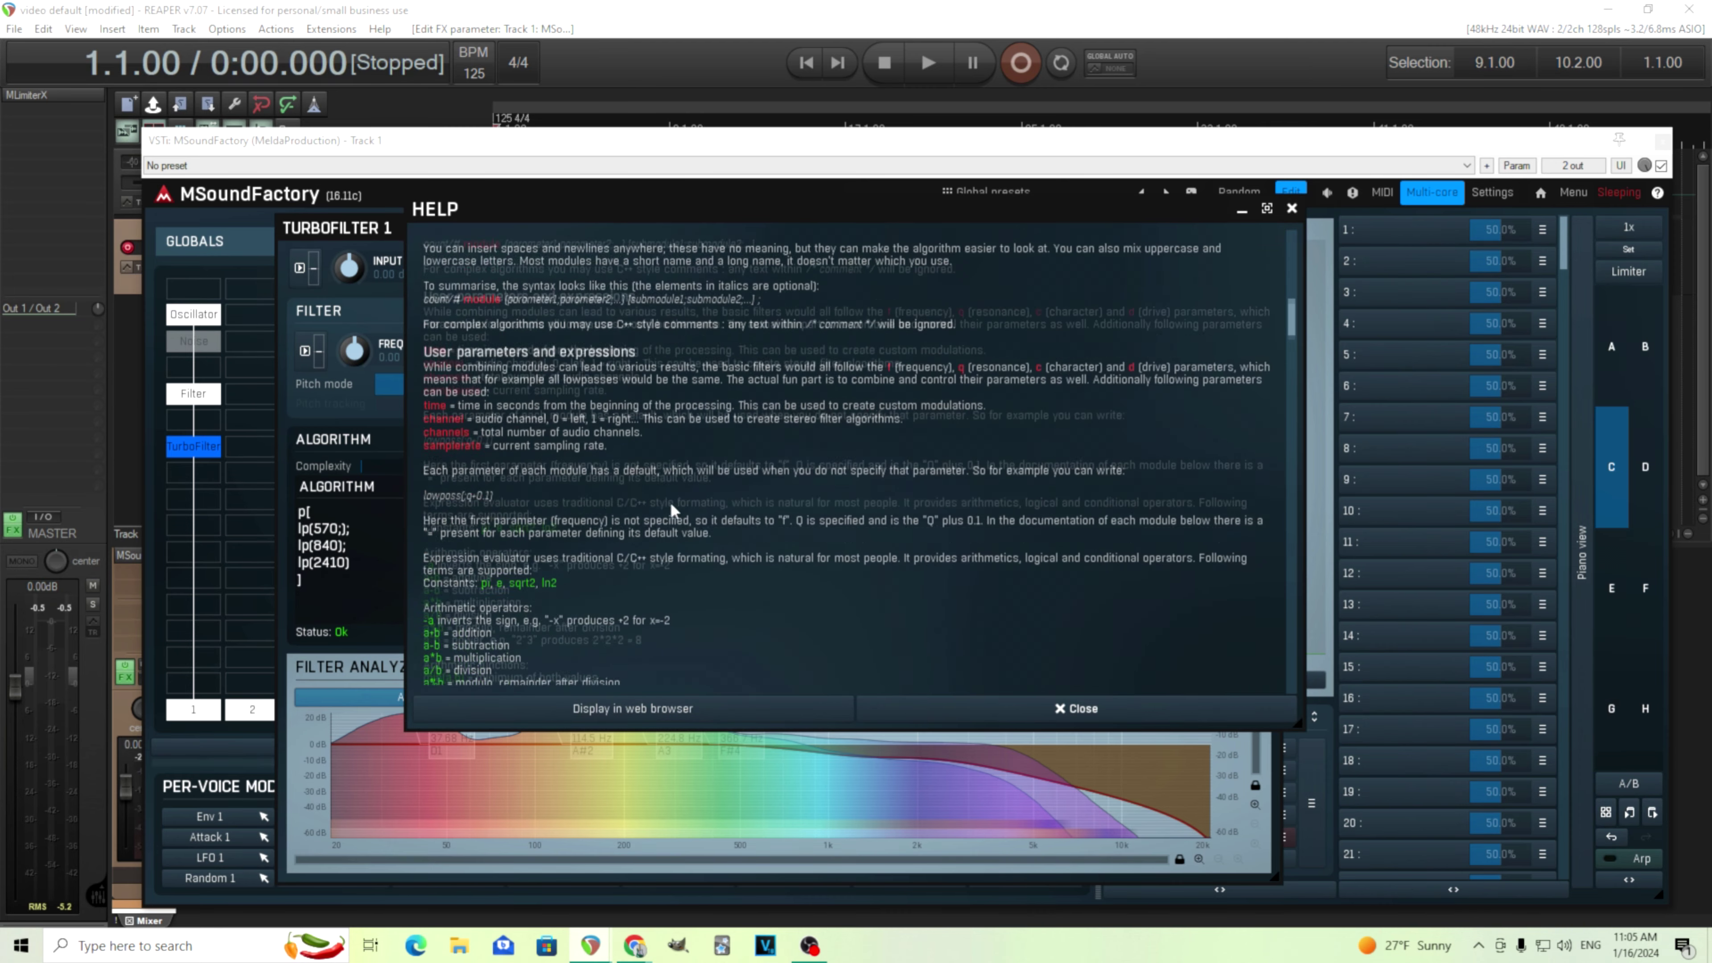
scroll(671, 502, down, 10)
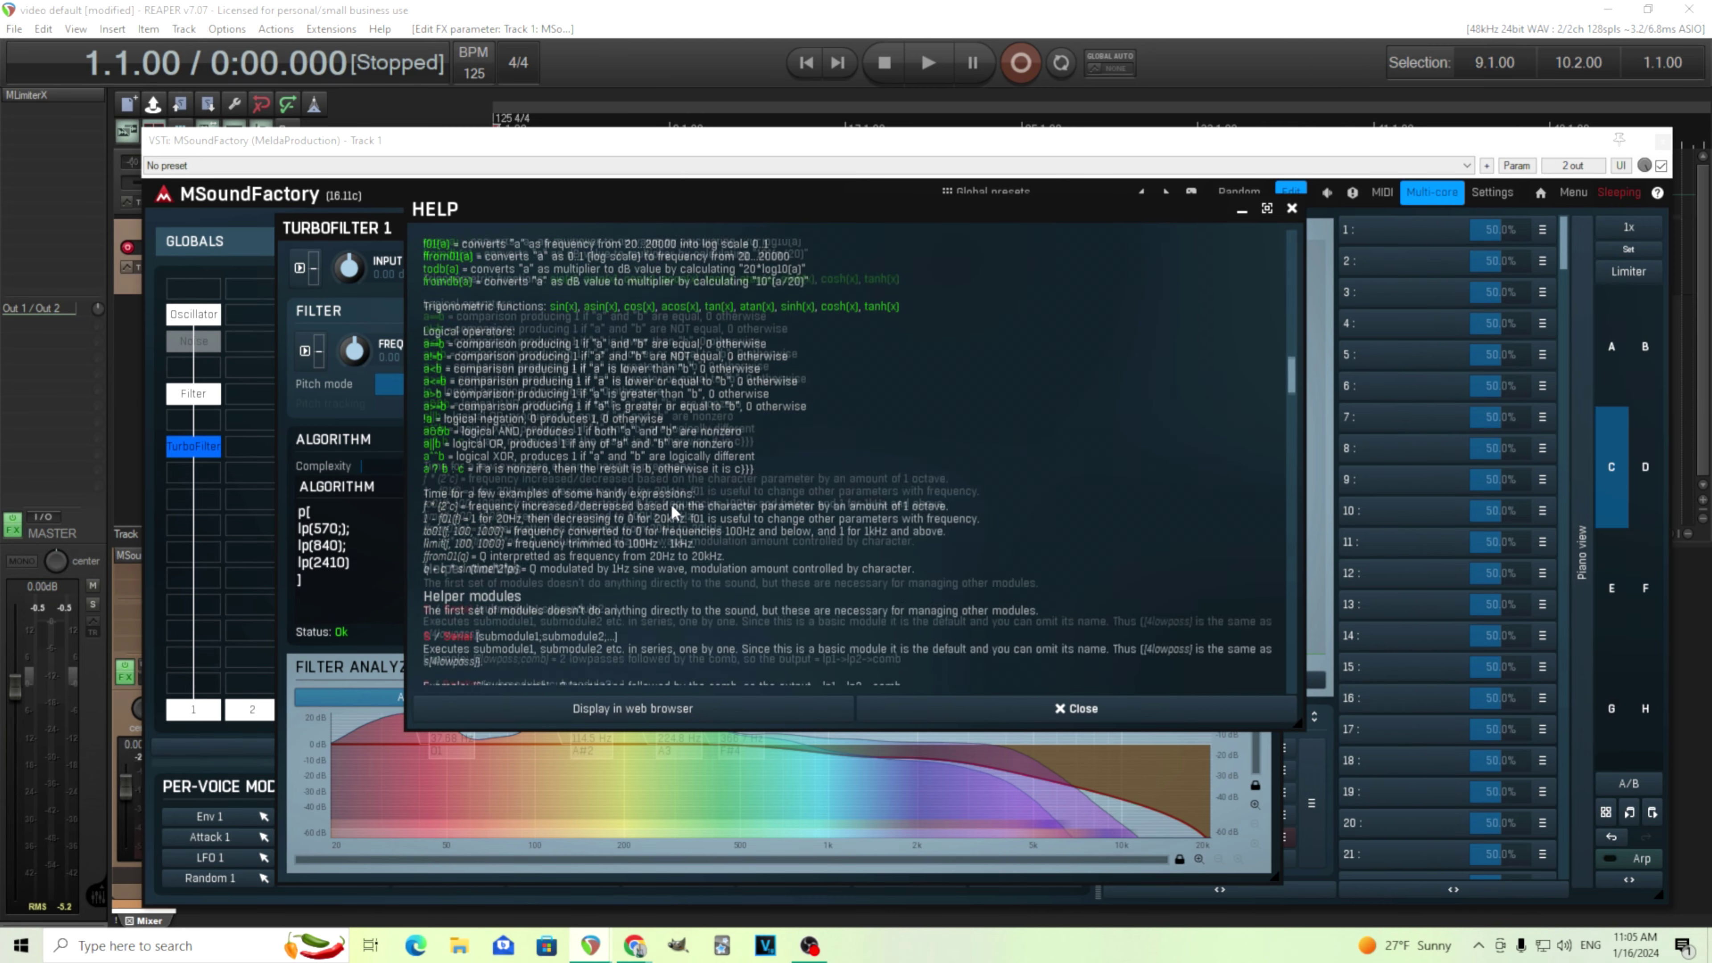
scroll(672, 503, down, 10)
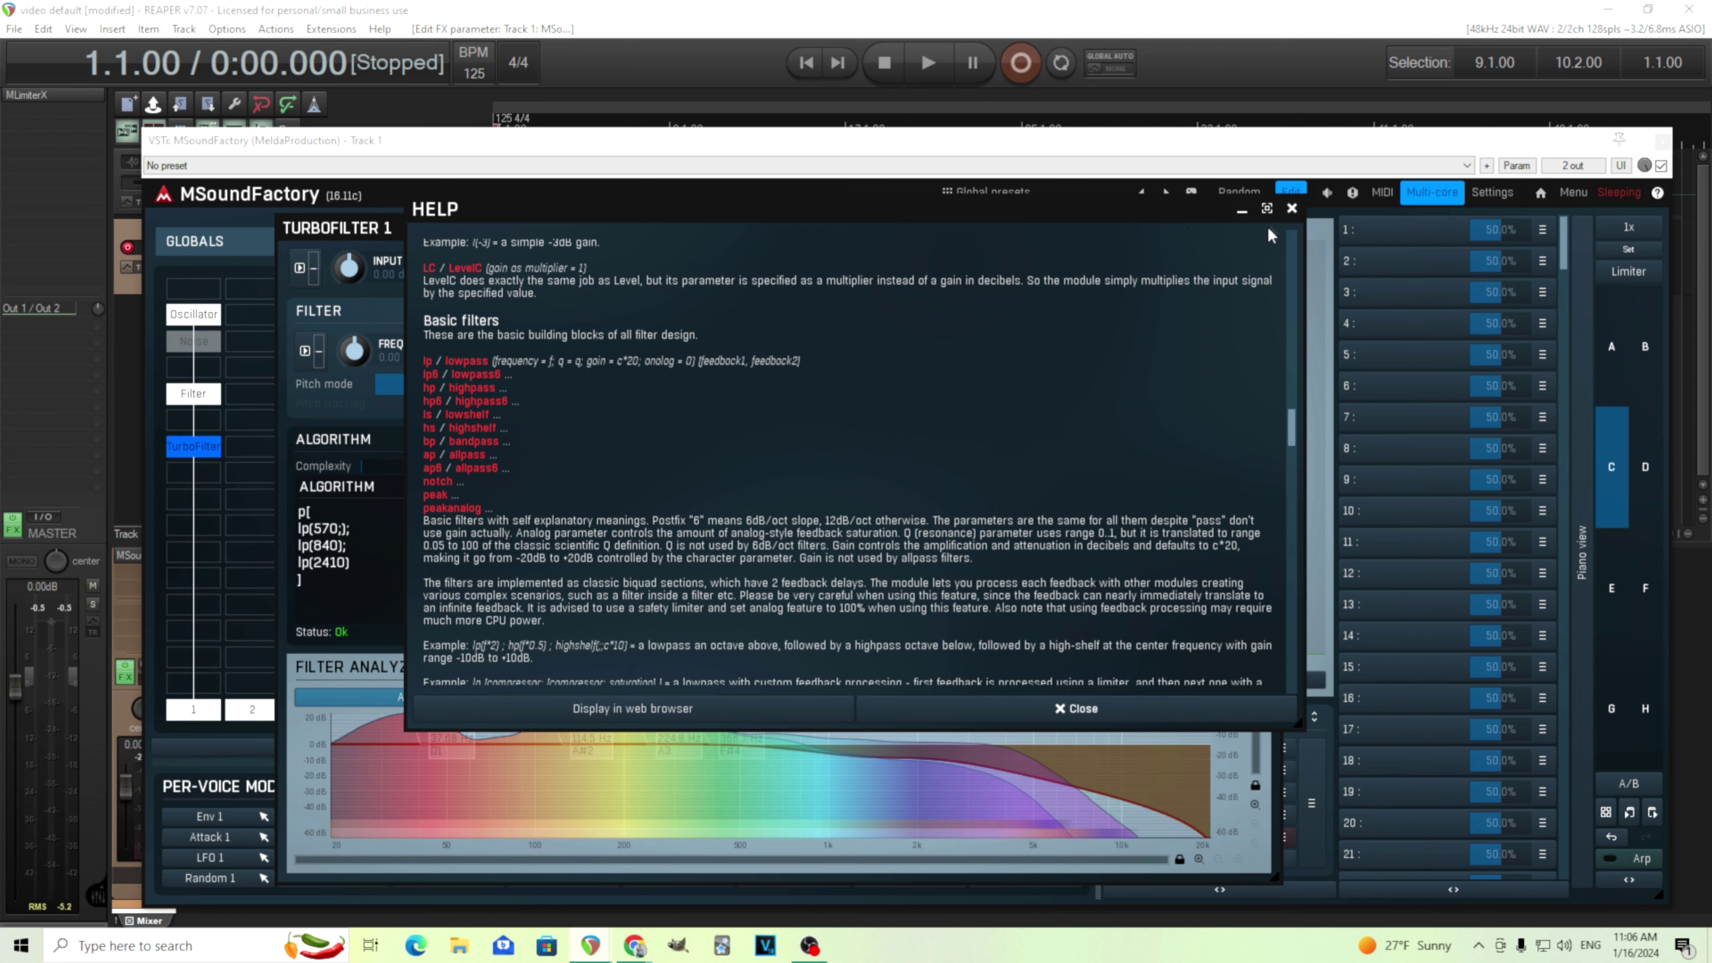
click(1292, 208)
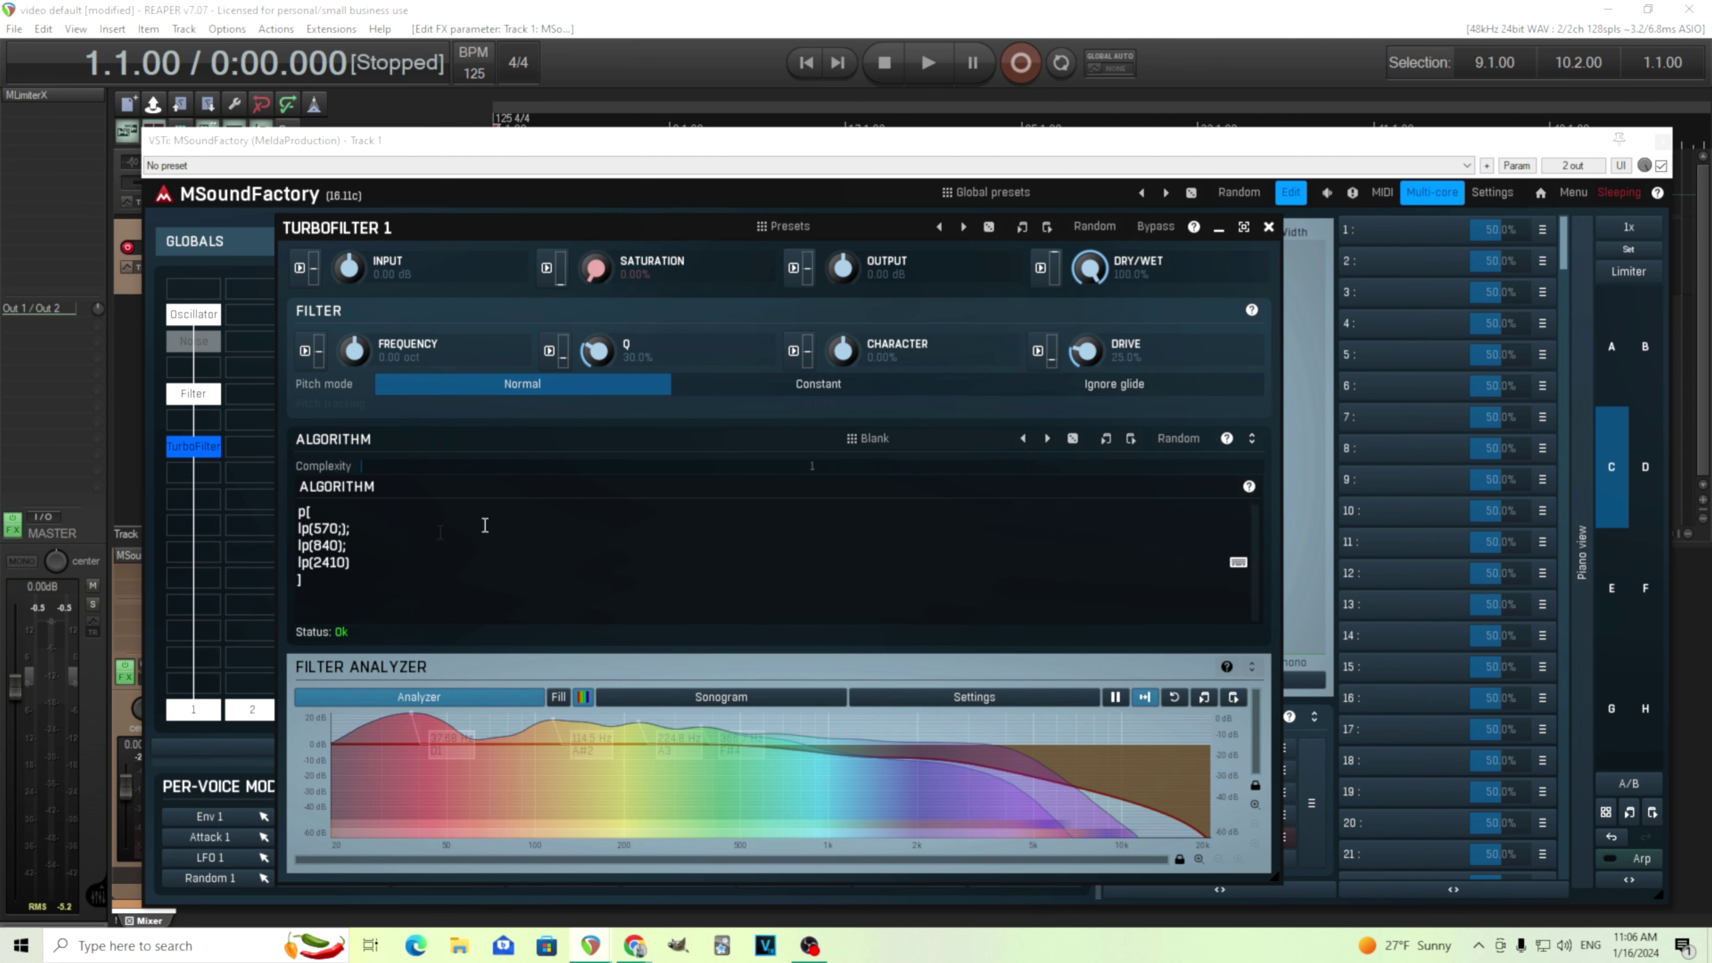
Step: Add q to the first lowpass's second parameter and audition Q sweeps before resetting to 30%
click(343, 529)
text(q)
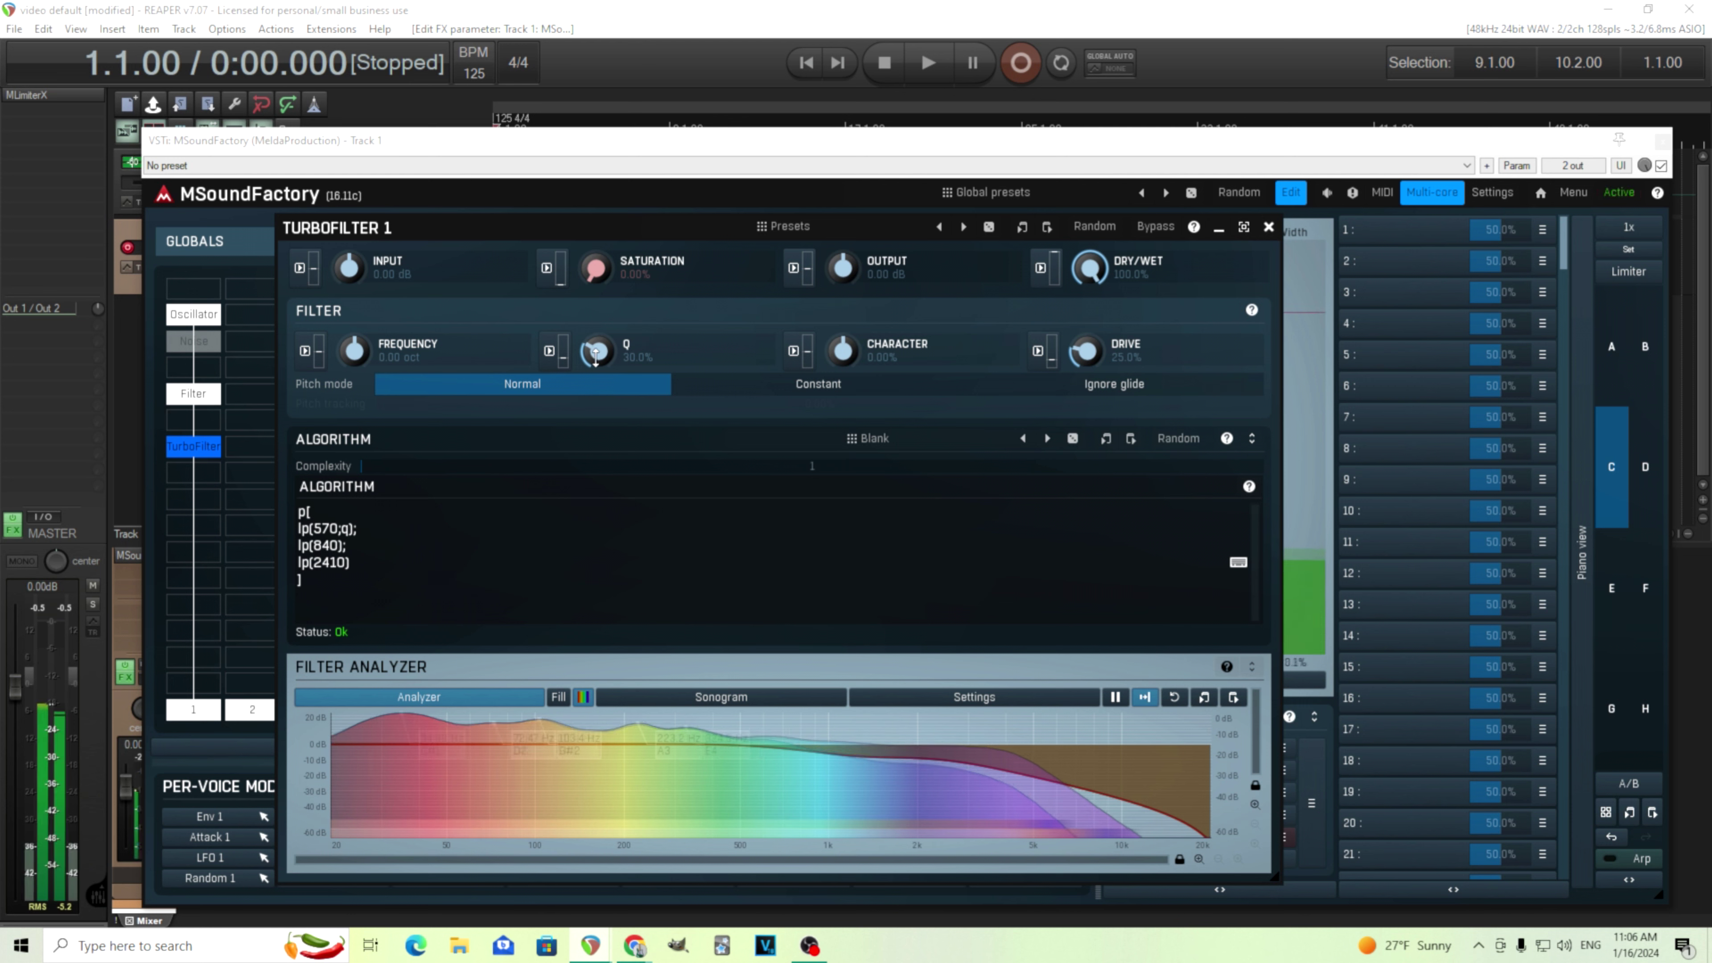
mouse_move(595, 356)
mouse_down()
mouse_move(596, 283)
mouse_move(595, 355)
mouse_up()
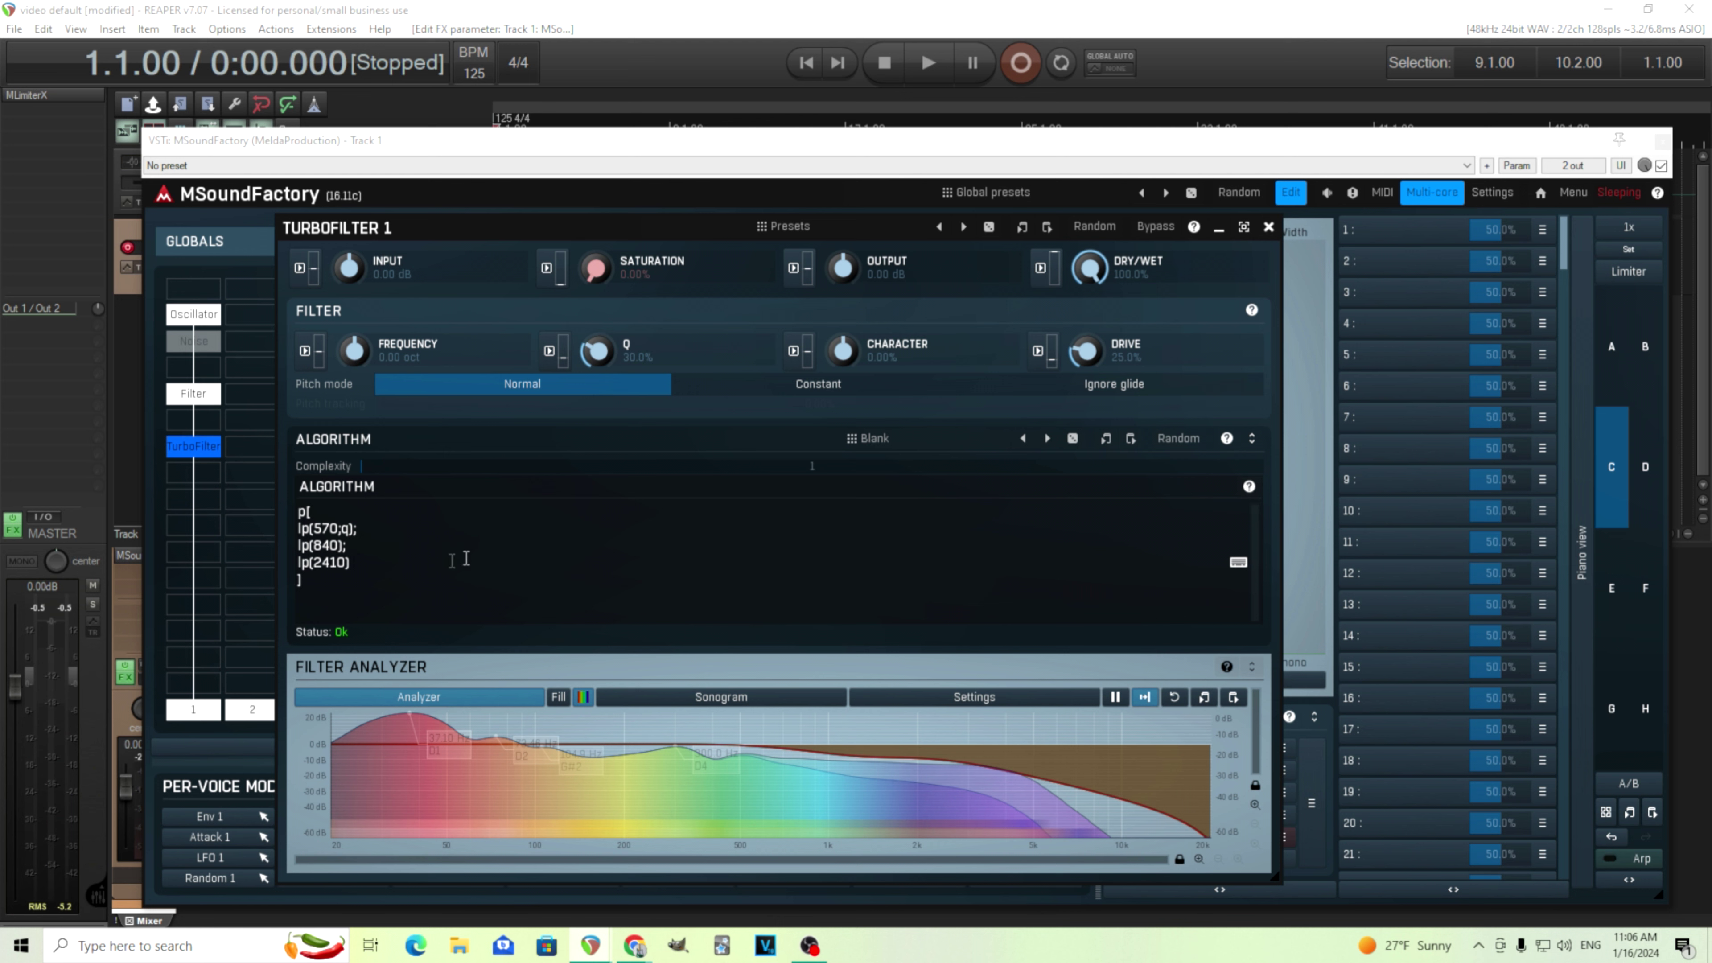
mouse_move(593, 354)
mouse_down()
mouse_move(599, 383)
mouse_move(598, 358)
mouse_up()
double_click(598, 358)
Step: Complete the first filter as lp(570;q*0.3) with status Ok
text(6*())
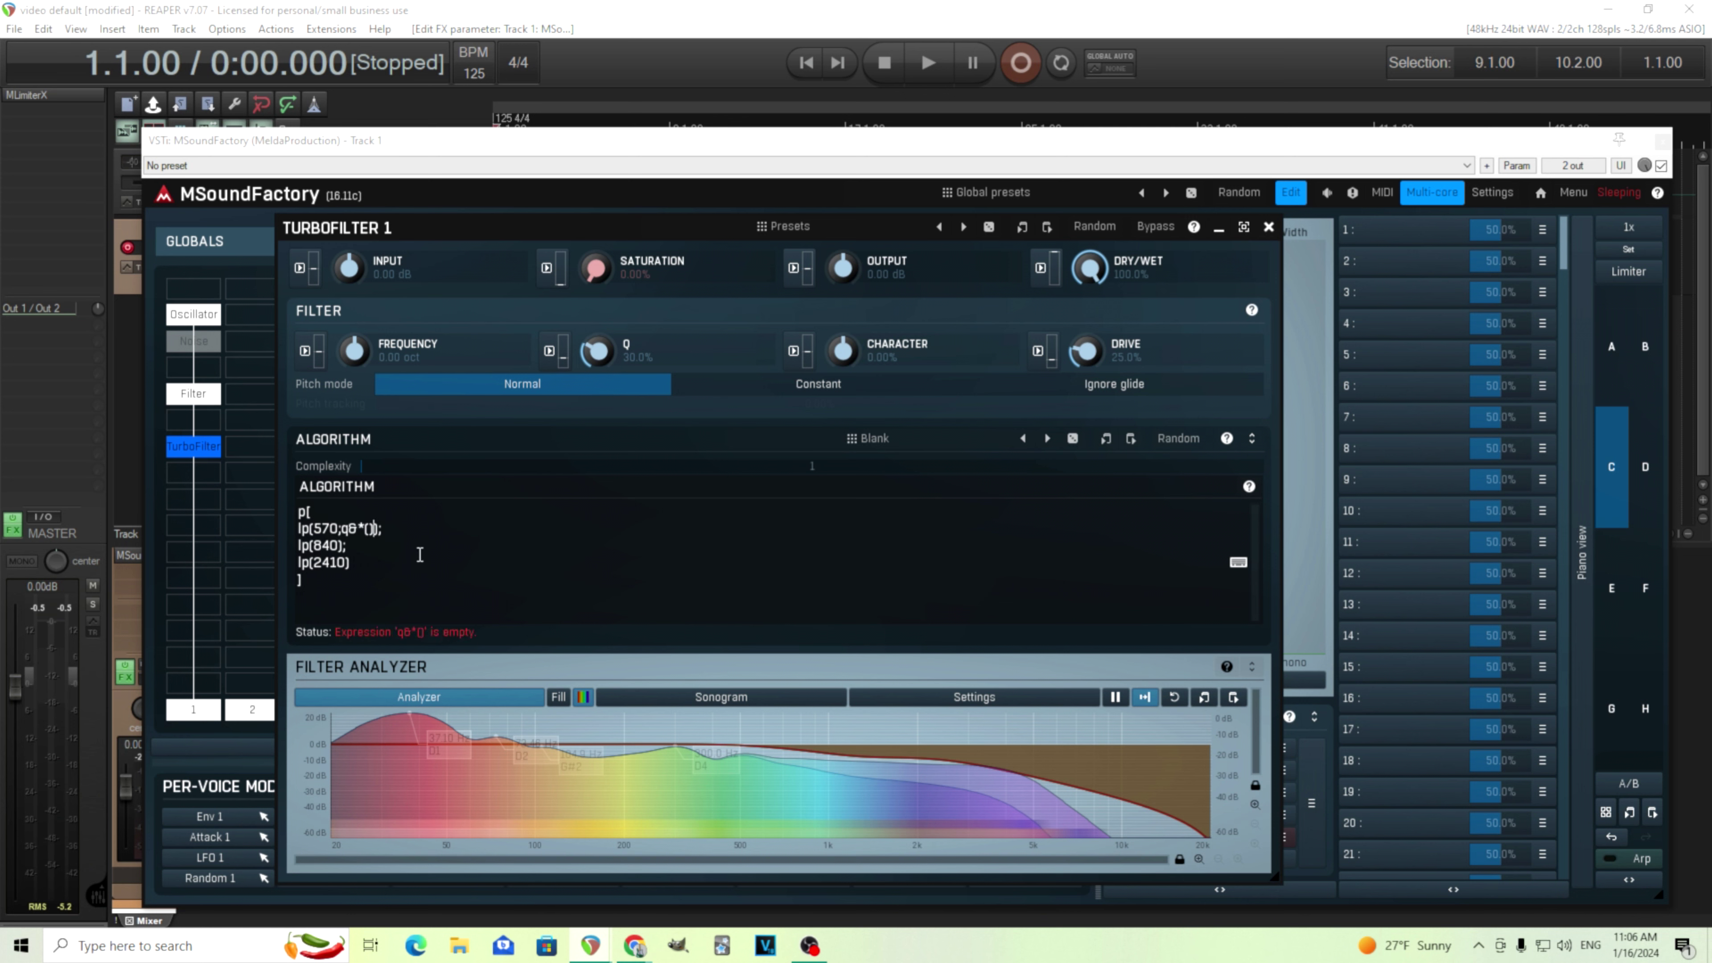
text(_*6^%)
key(BackSpace)
key(BackSpace)
key(BackSpace)
key(BackSpace)
key(BackSpace)
key(BackSpace)
key(BackSpace)
key(BackSpace)
text(0.3)
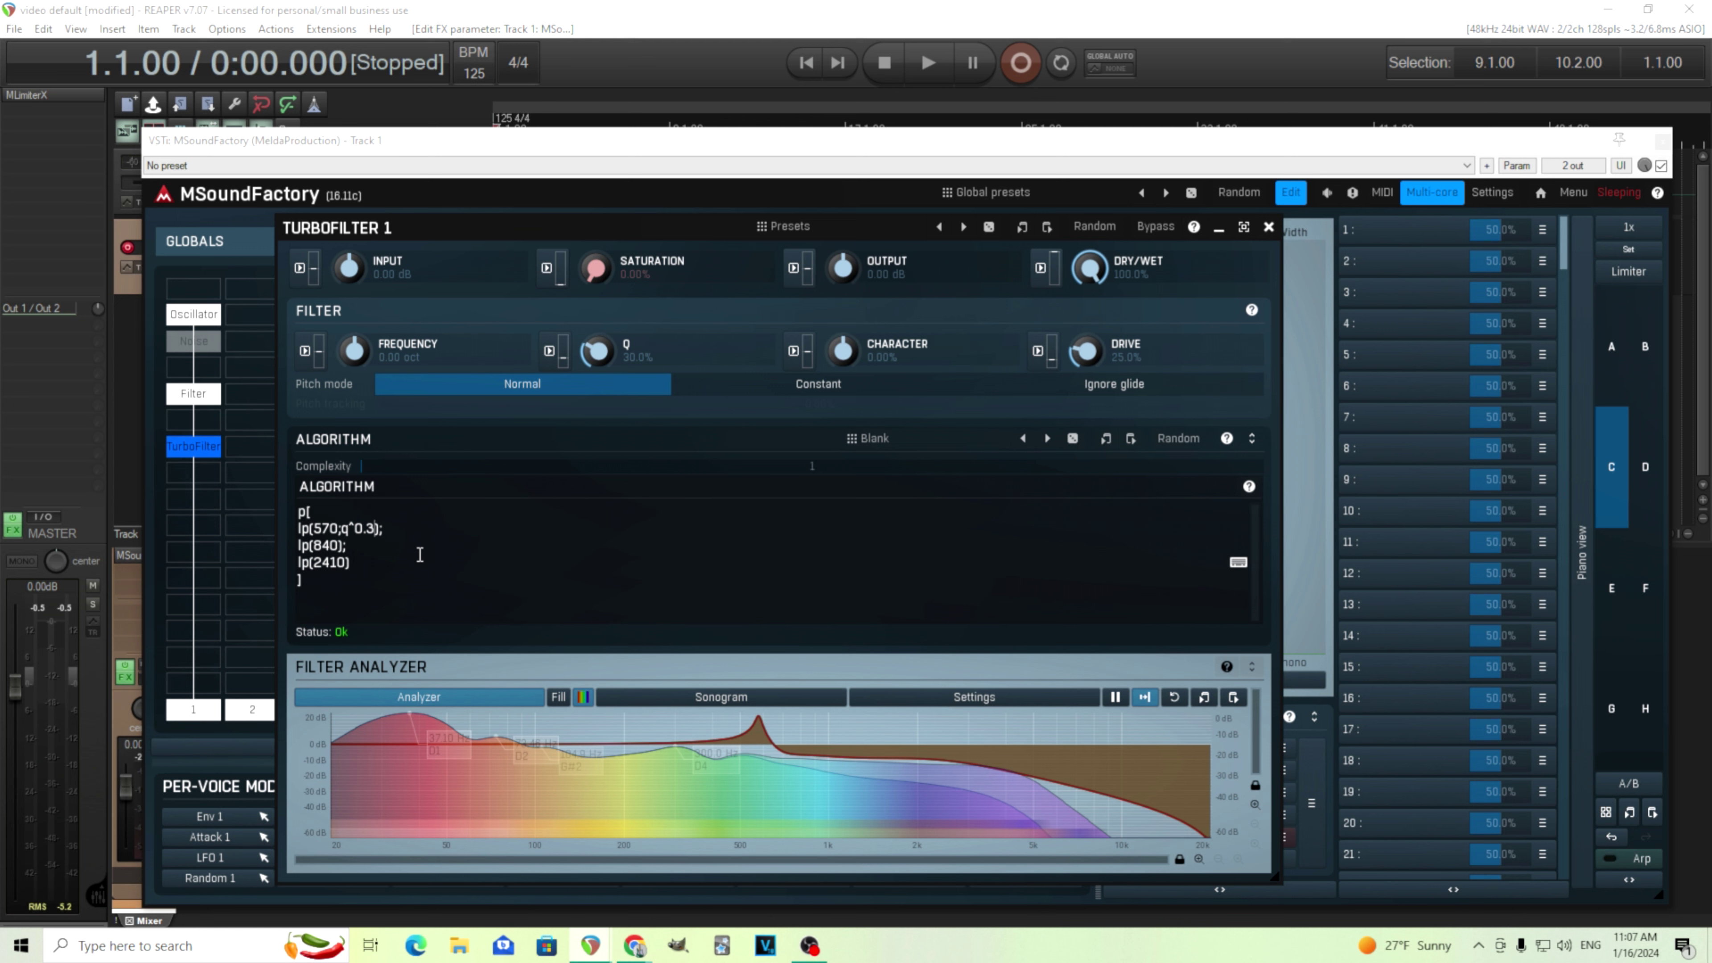
Step: Audition the formant filter with Q at 100%, then select ';q^0.3' in the 570 Hz line for copying
mouse_move(763, 725)
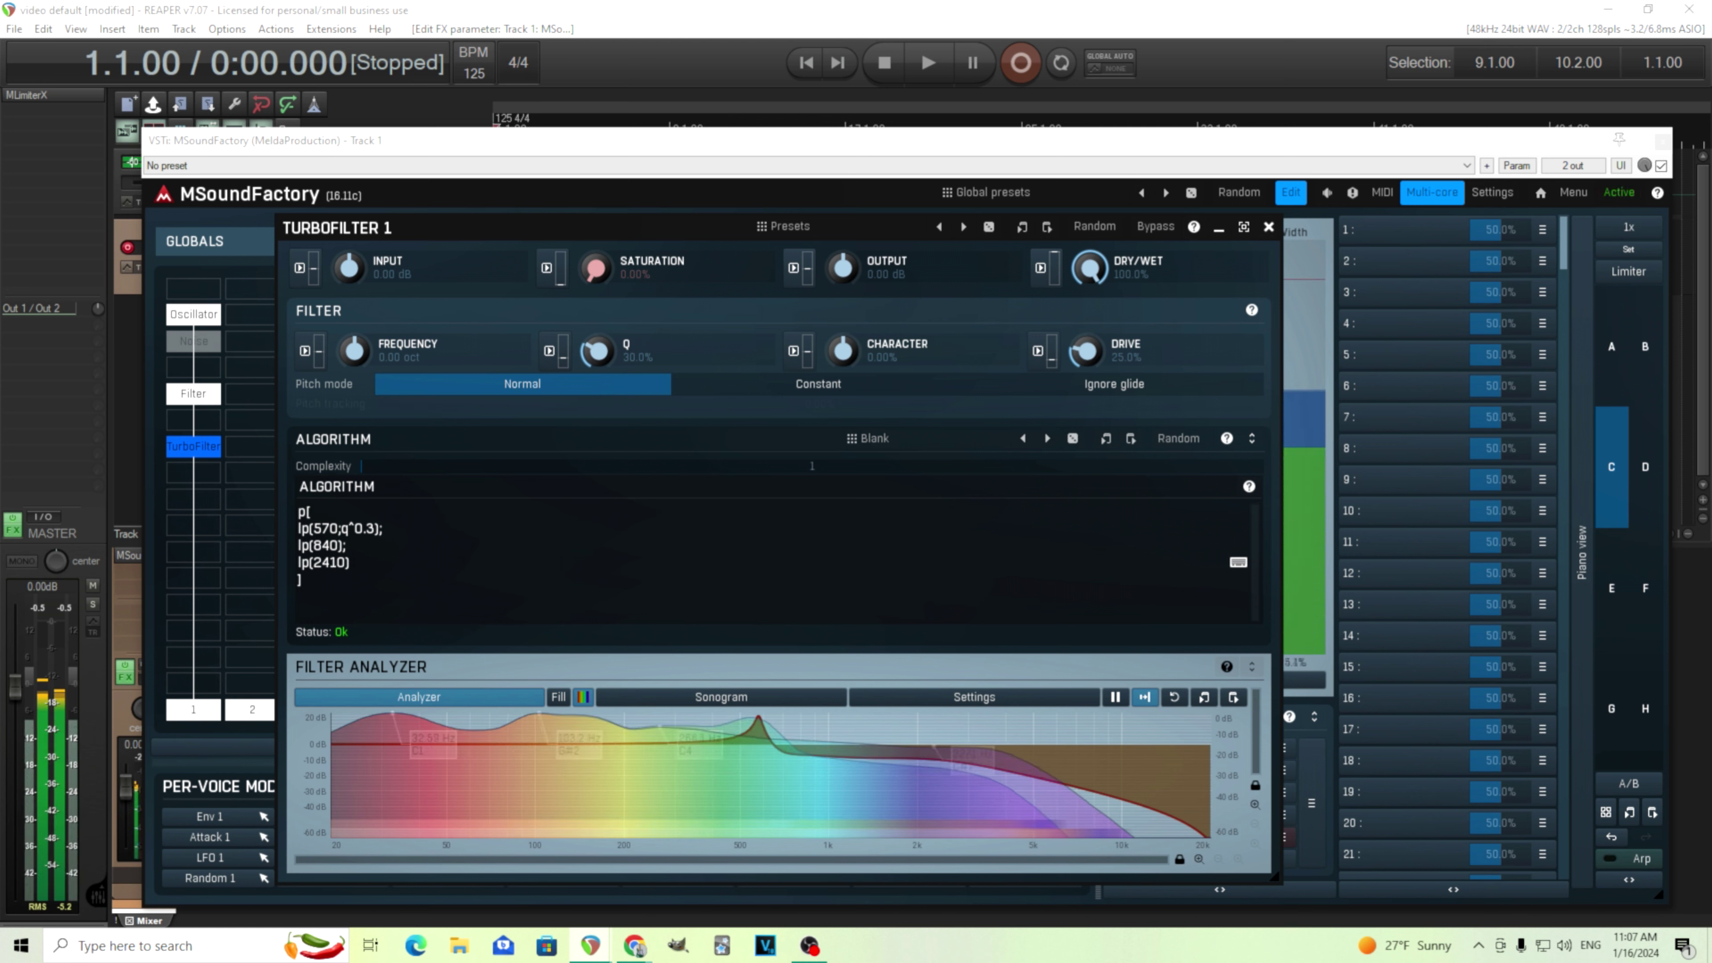
mouse_move(611, 358)
mouse_down()
mouse_move(612, 290)
mouse_move(612, 388)
mouse_move(611, 357)
mouse_up()
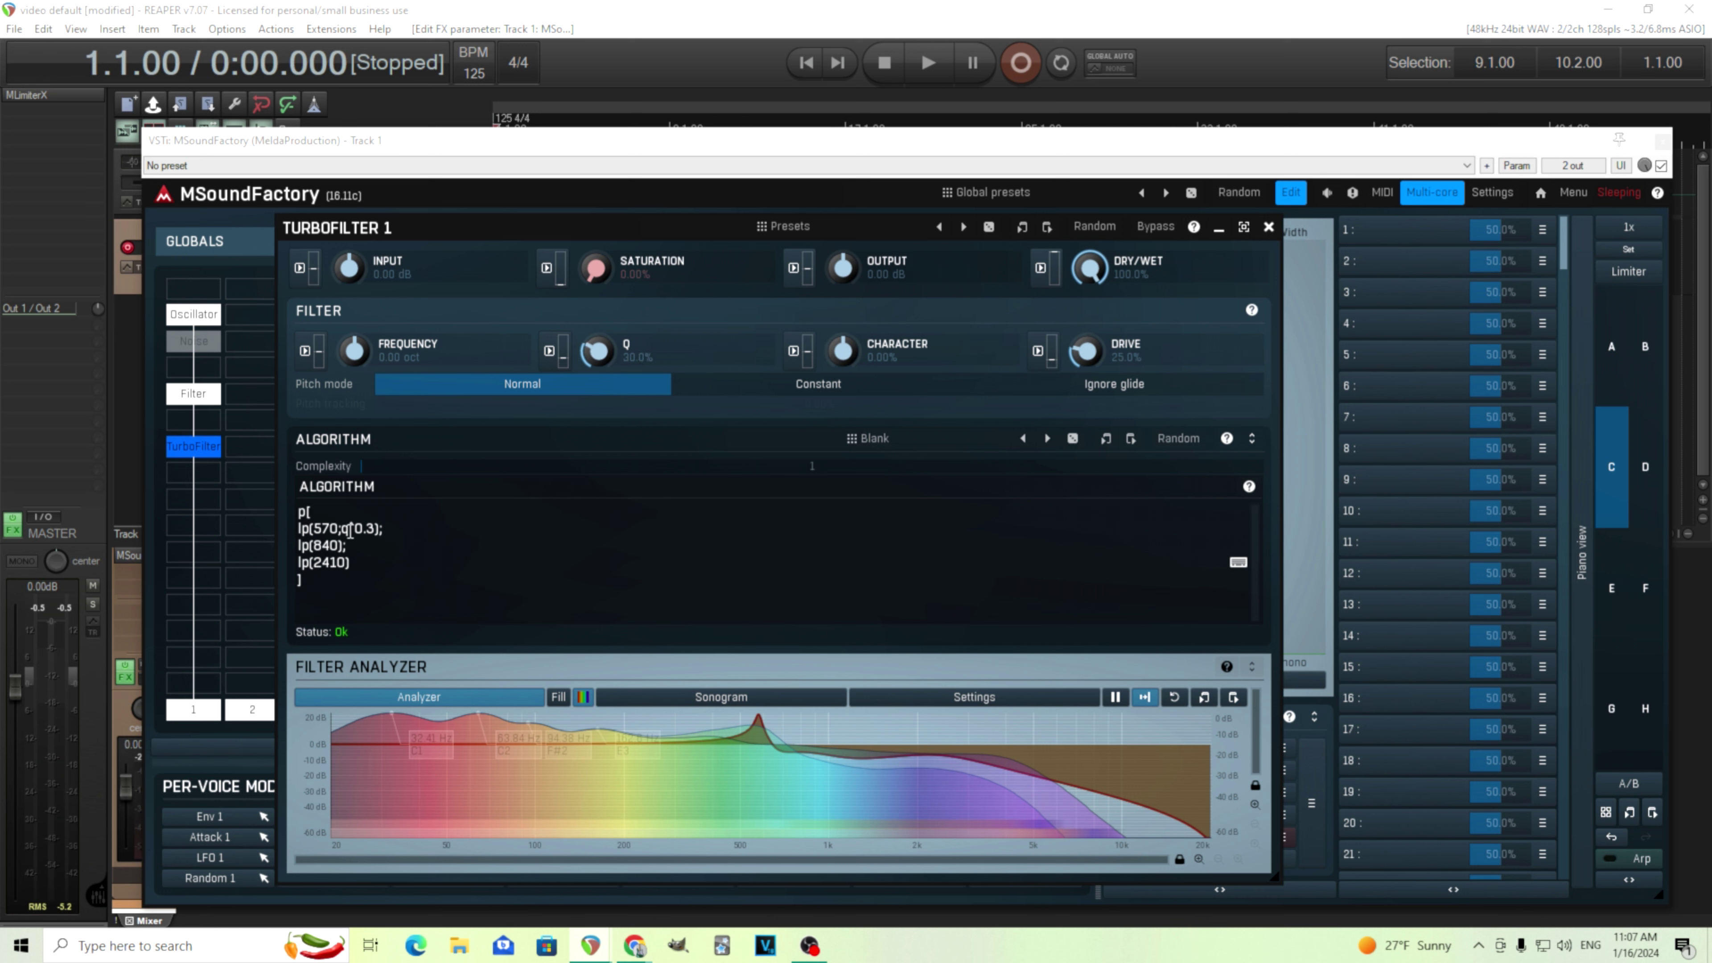
drag(338, 528, 379, 528)
right_click(379, 528)
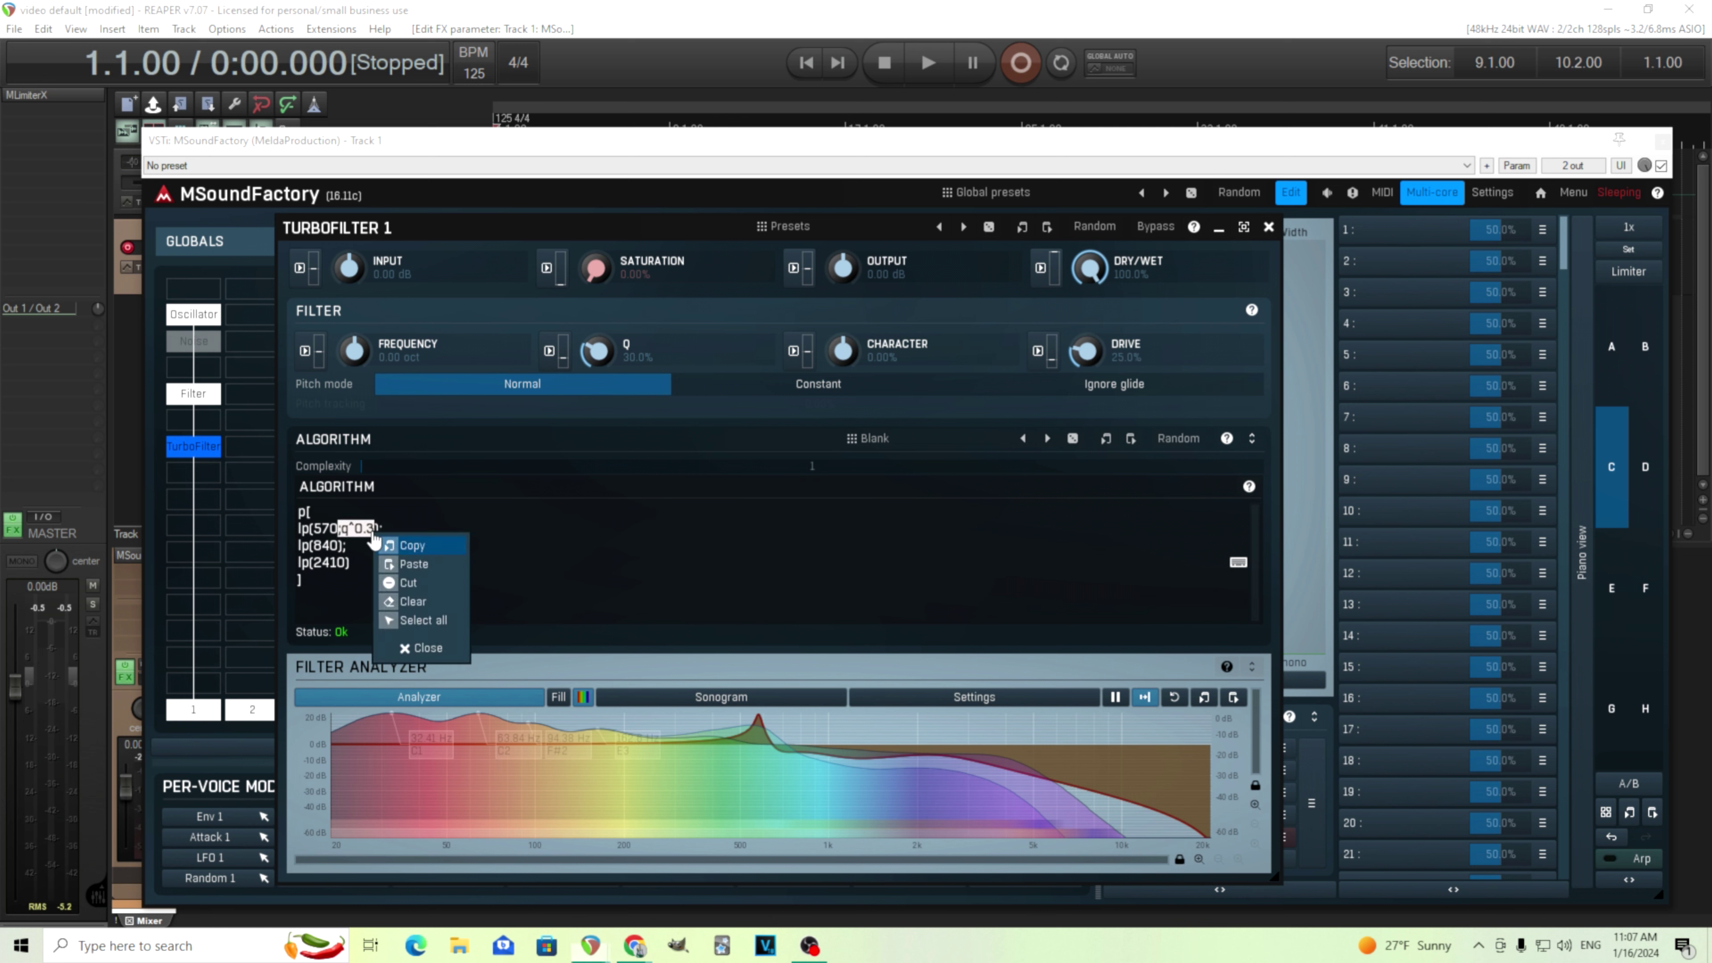
Step: Copy ';q^0.3' and paste it after 840 and after 2410 in the lowpass lines
click(406, 563)
click(341, 546)
right_click(340, 546)
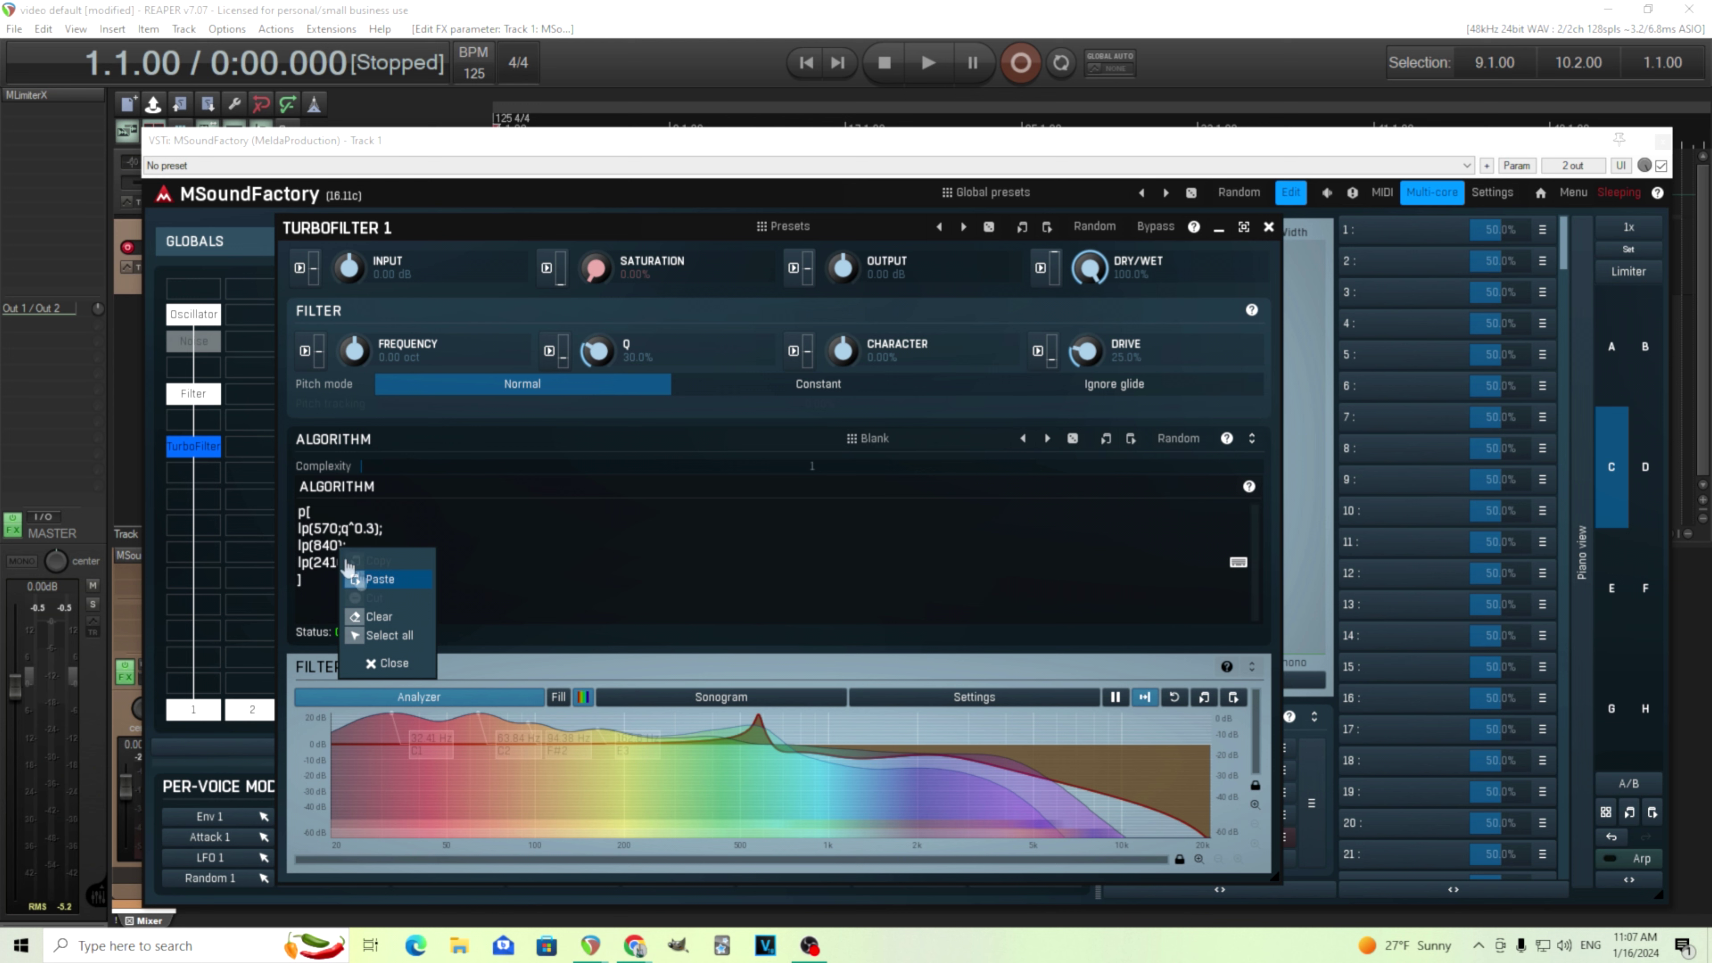
click(366, 578)
right_click(347, 565)
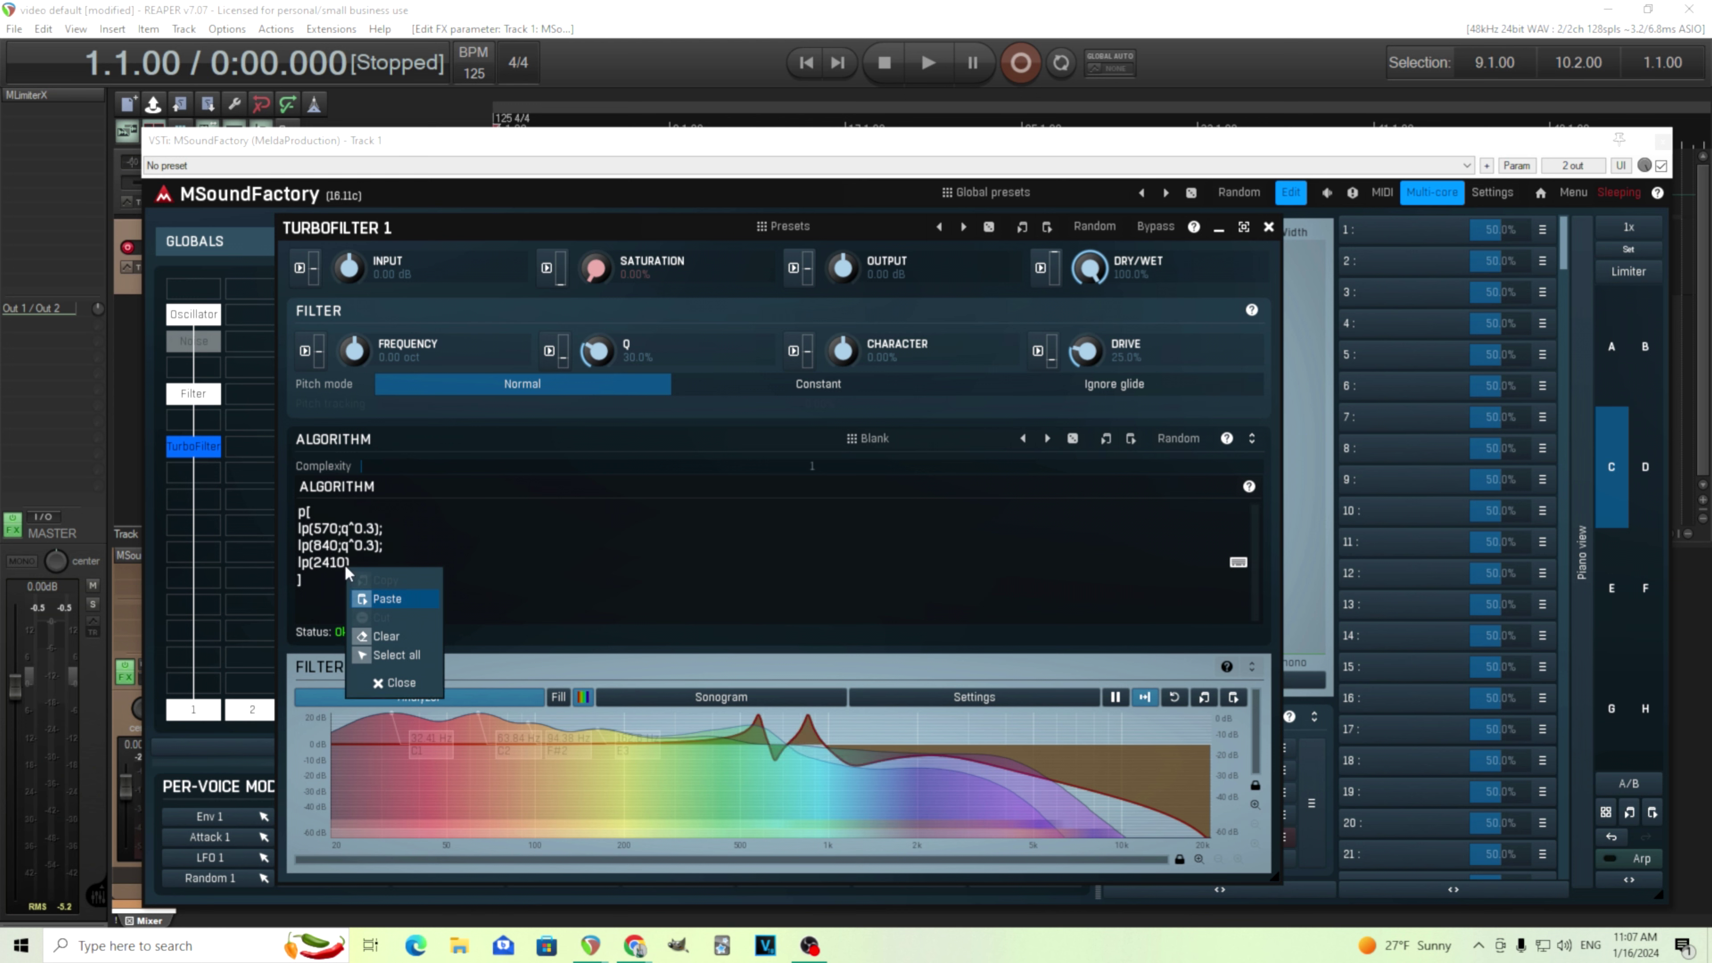
click(383, 596)
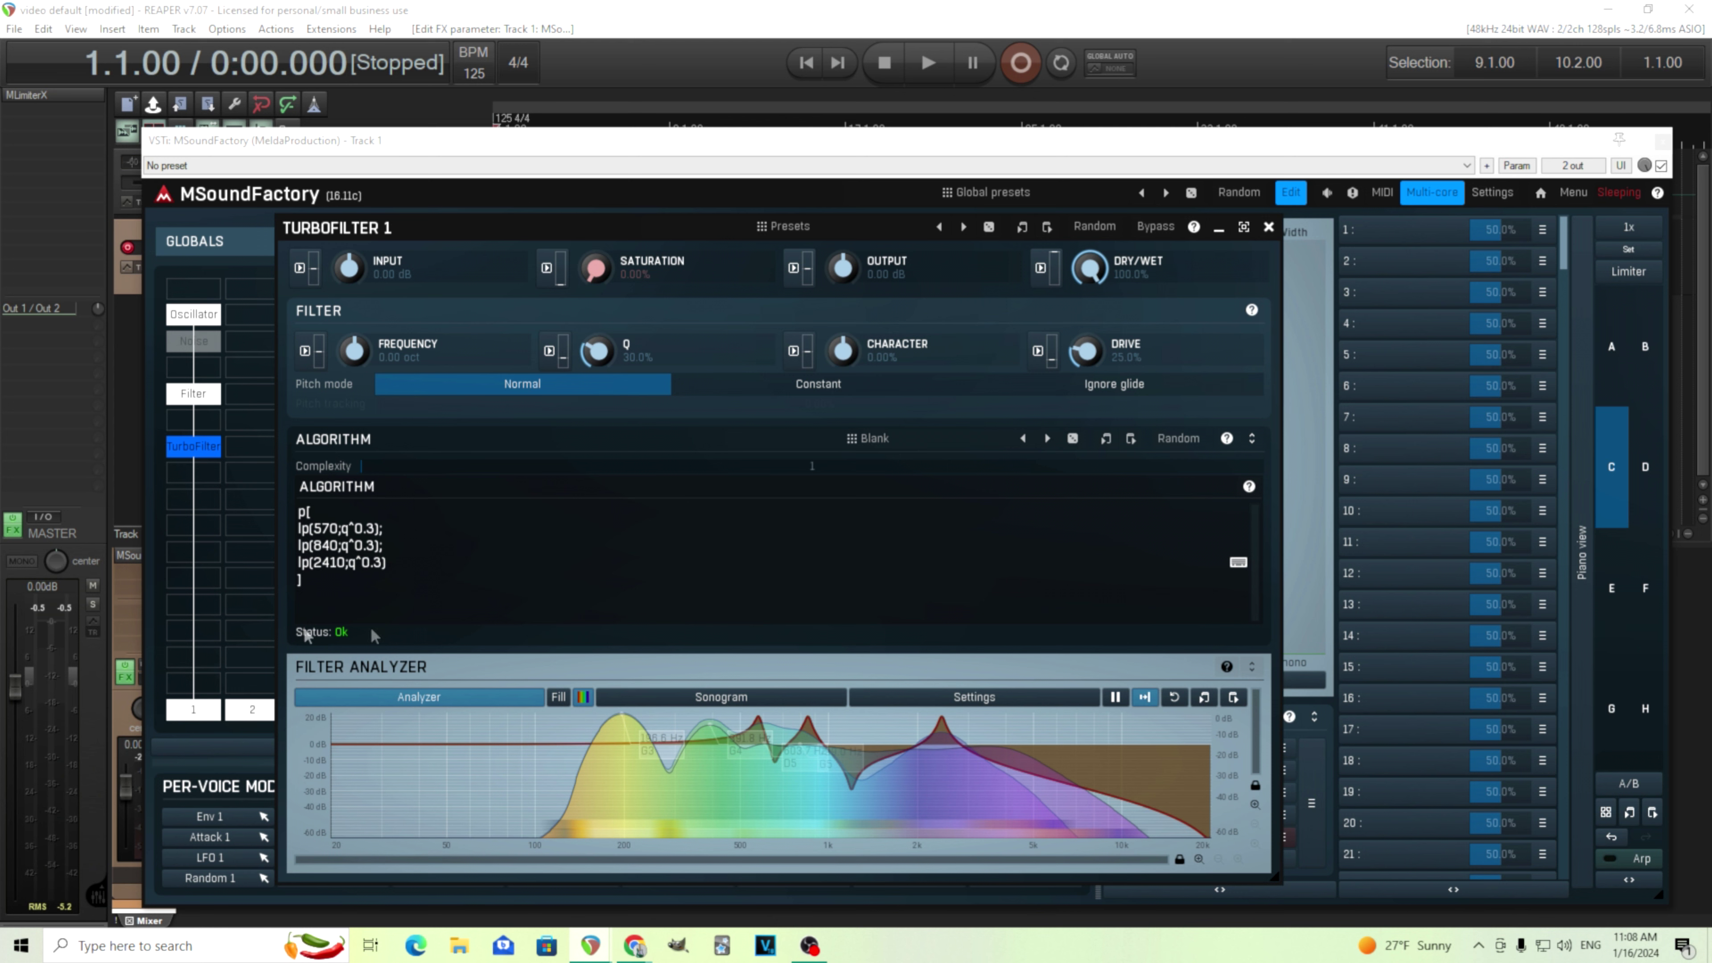
Step: Append '+(1+c)' after 570 in the first lowpass line, correcting a stray '='
click(335, 531)
text(=)
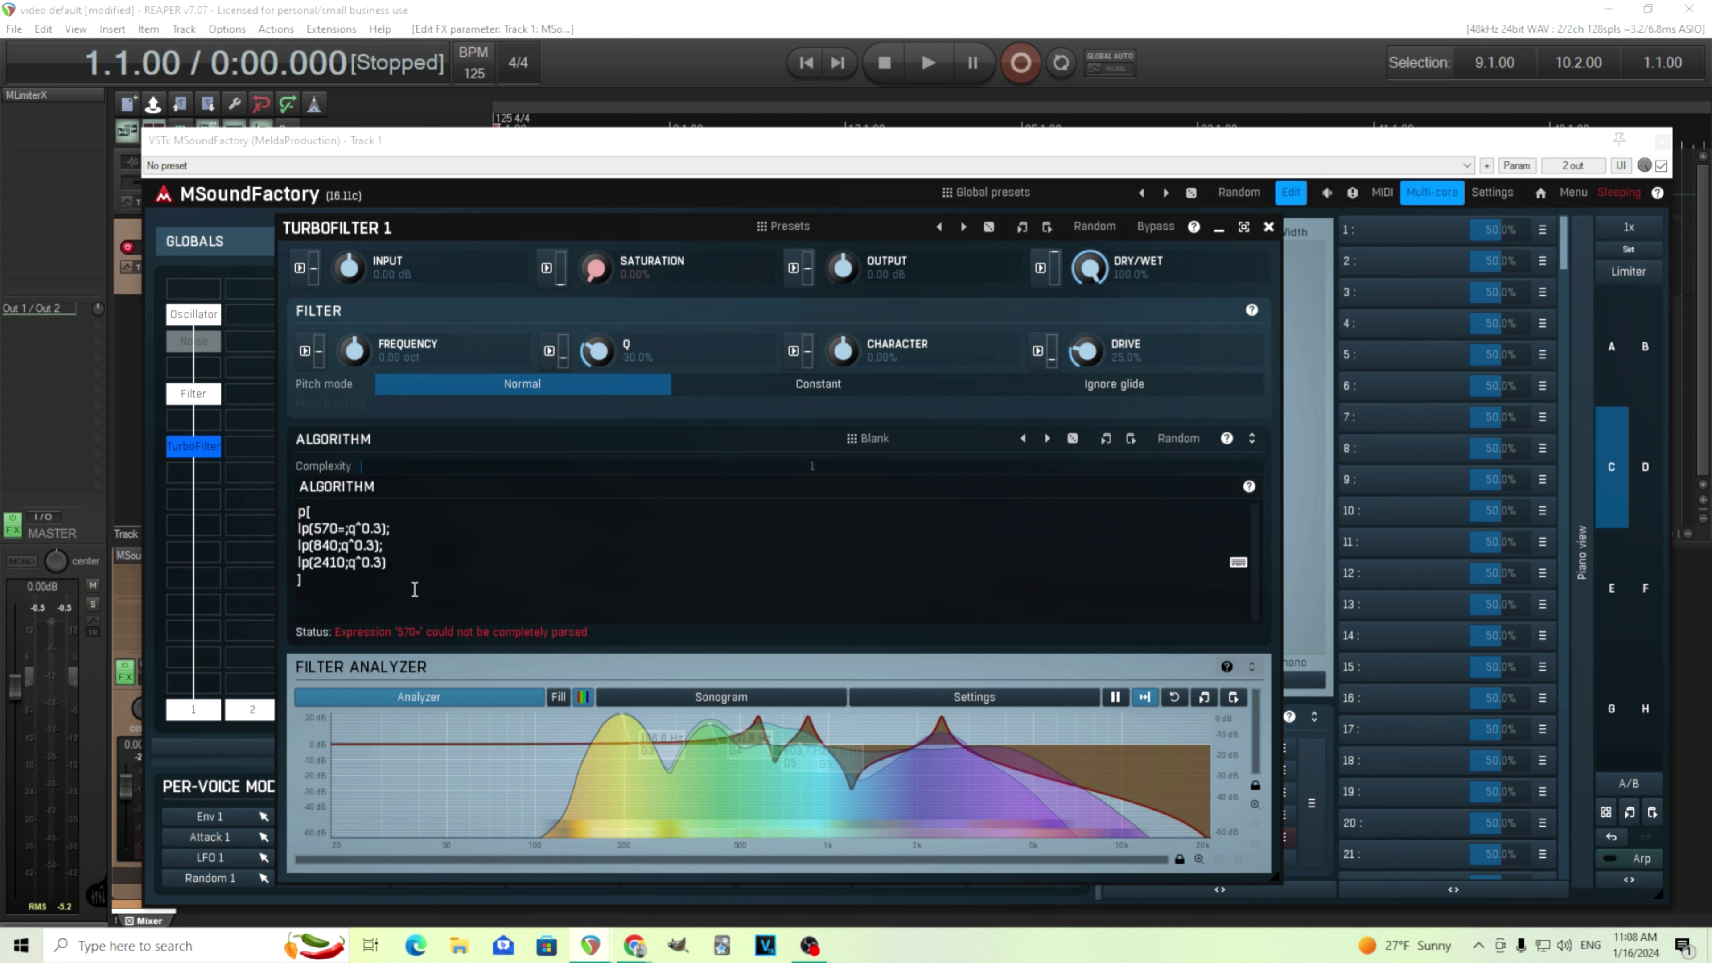
key(BackSpace)
text(+)
text(()
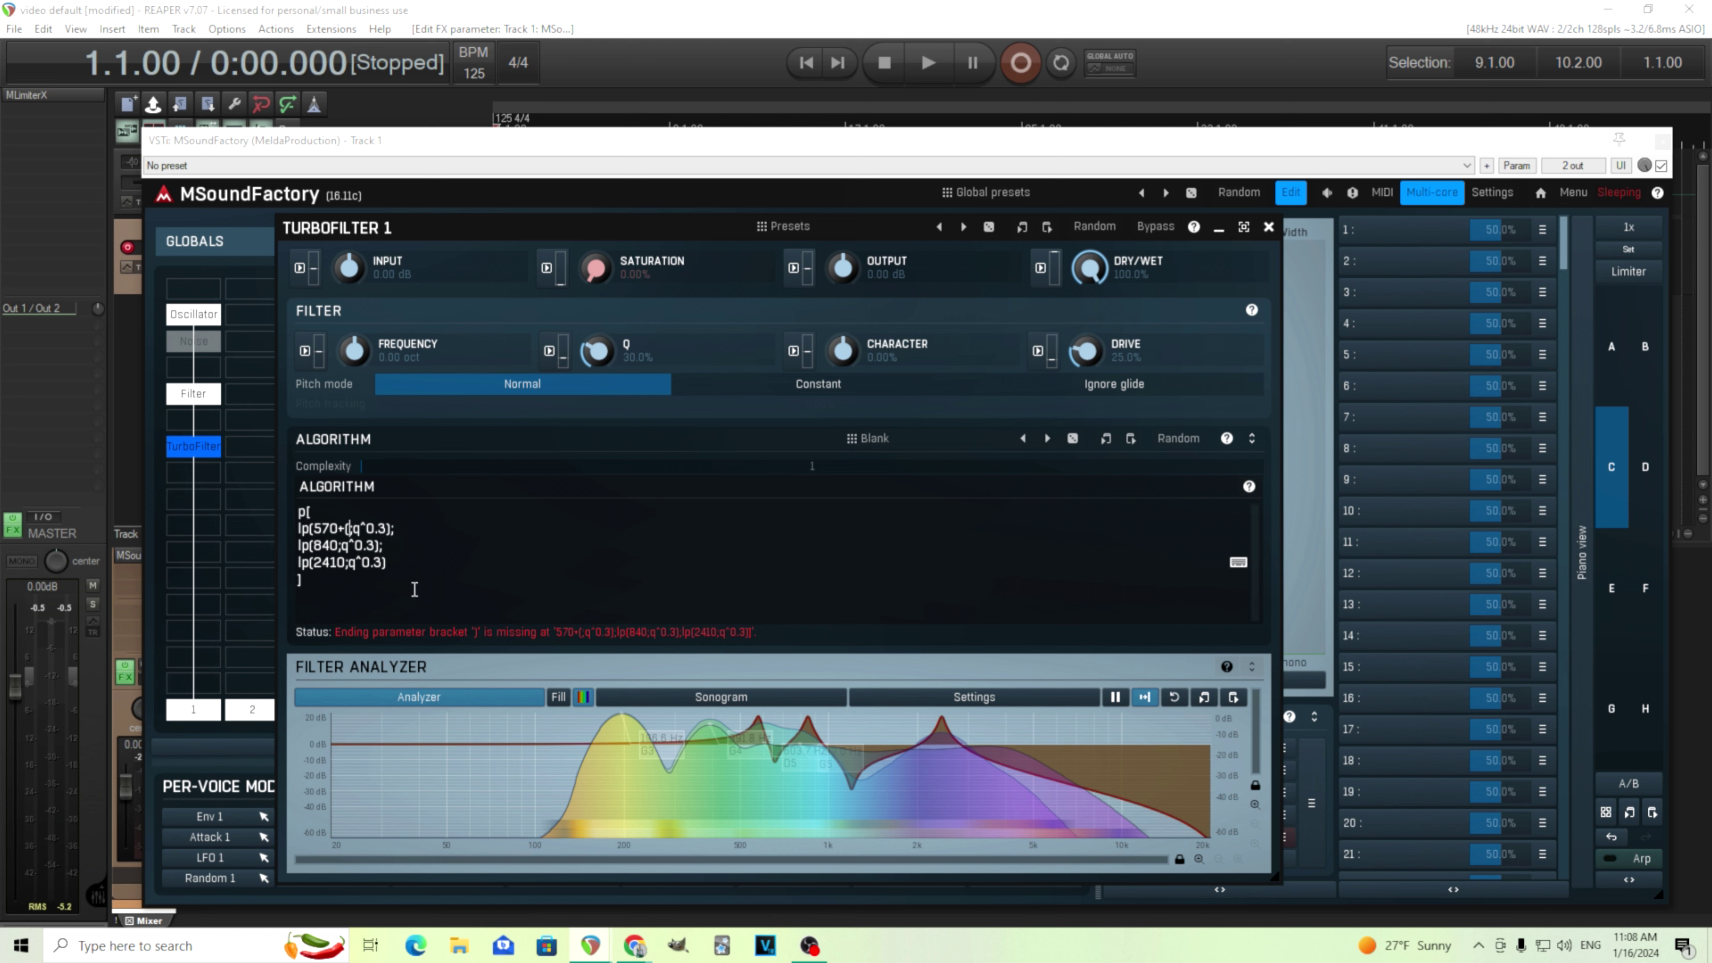
text(1+c)
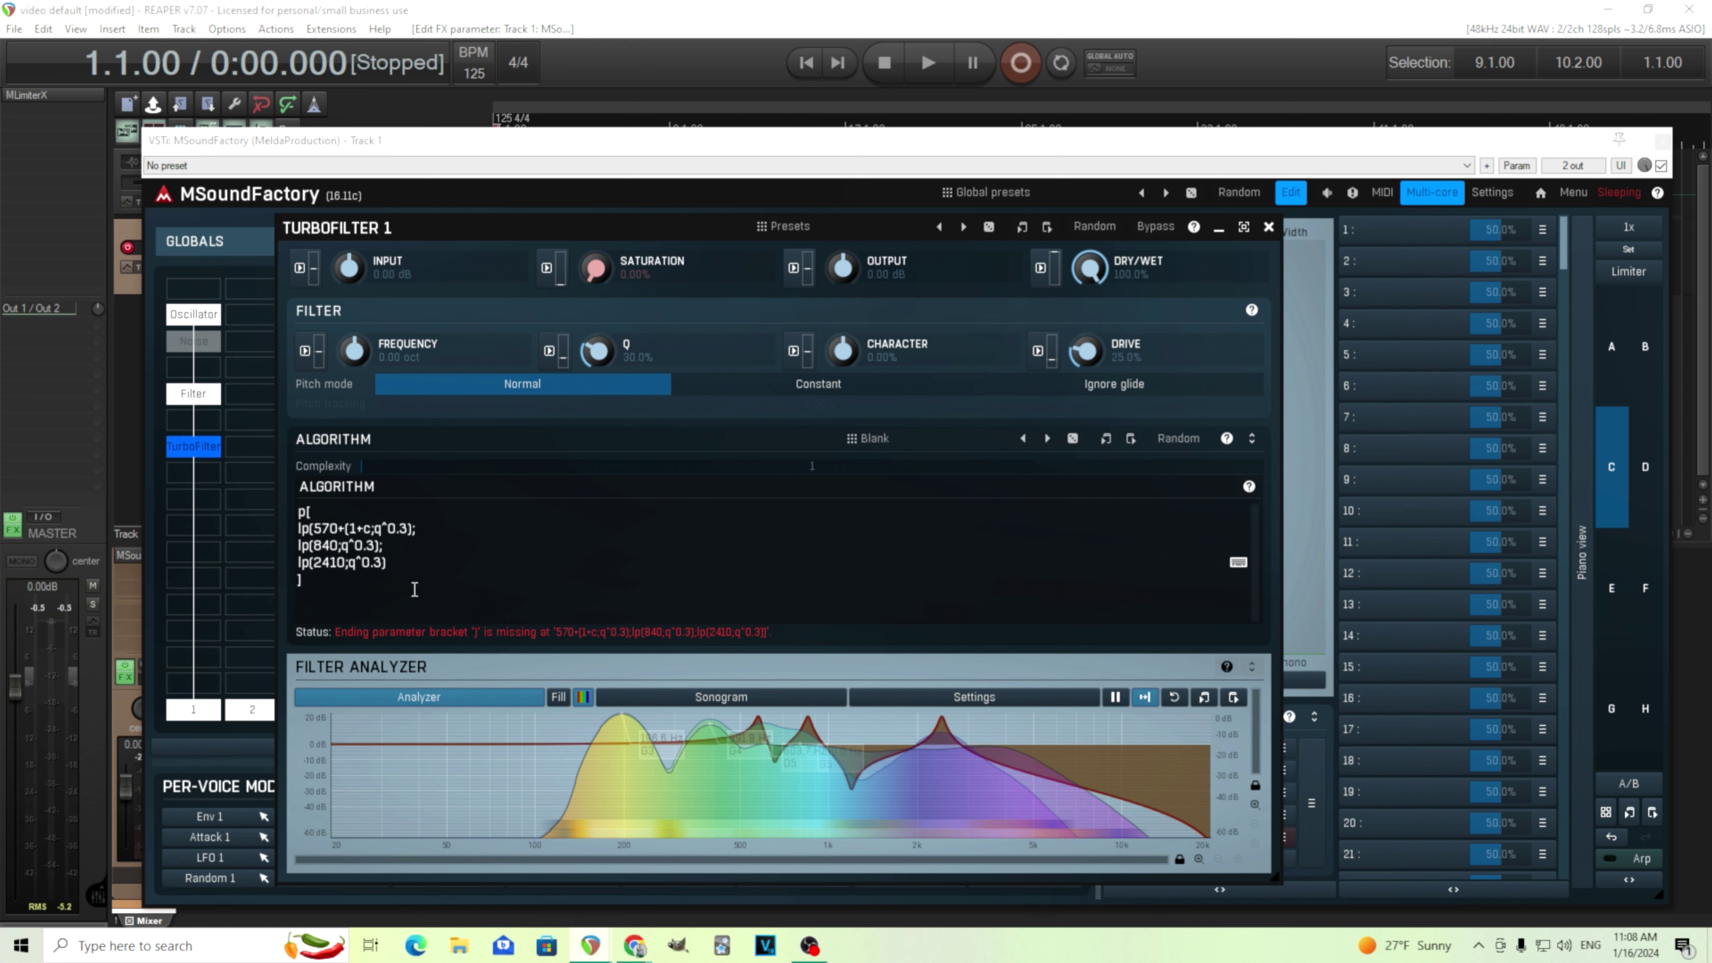
text())
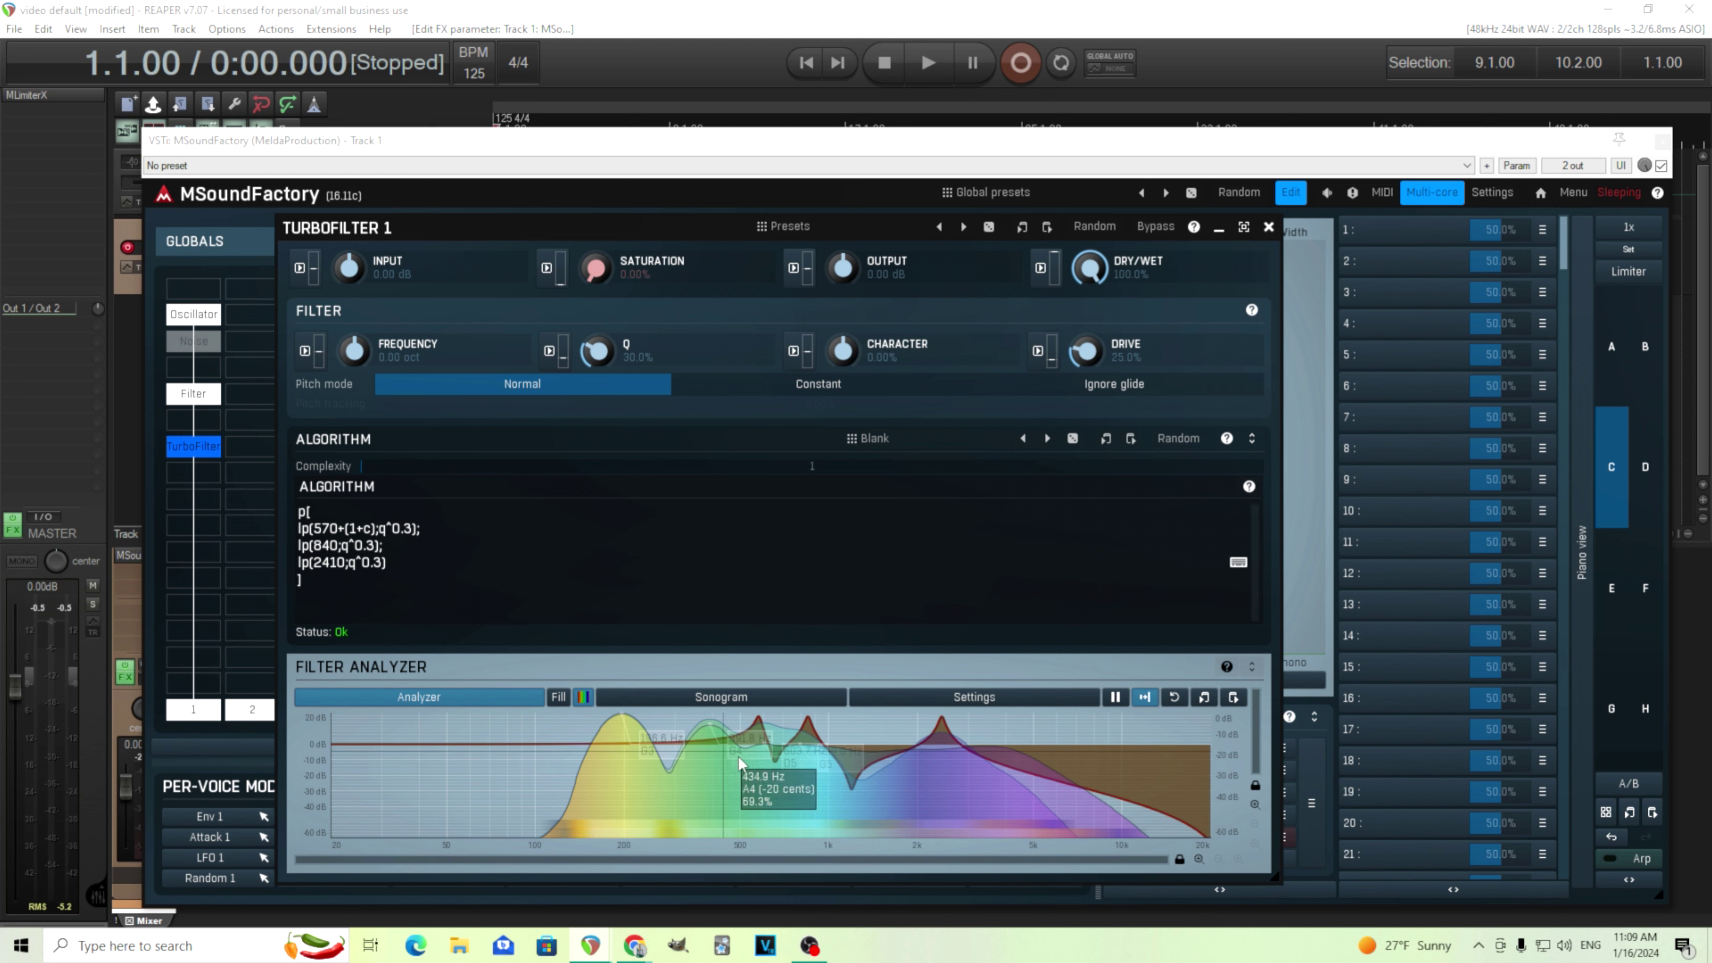
Step: Sweep Character and reset it to 0%, then rewrite the first line toward lp(570*(1+c);q^0.3)
drag(843, 350, 843, 304)
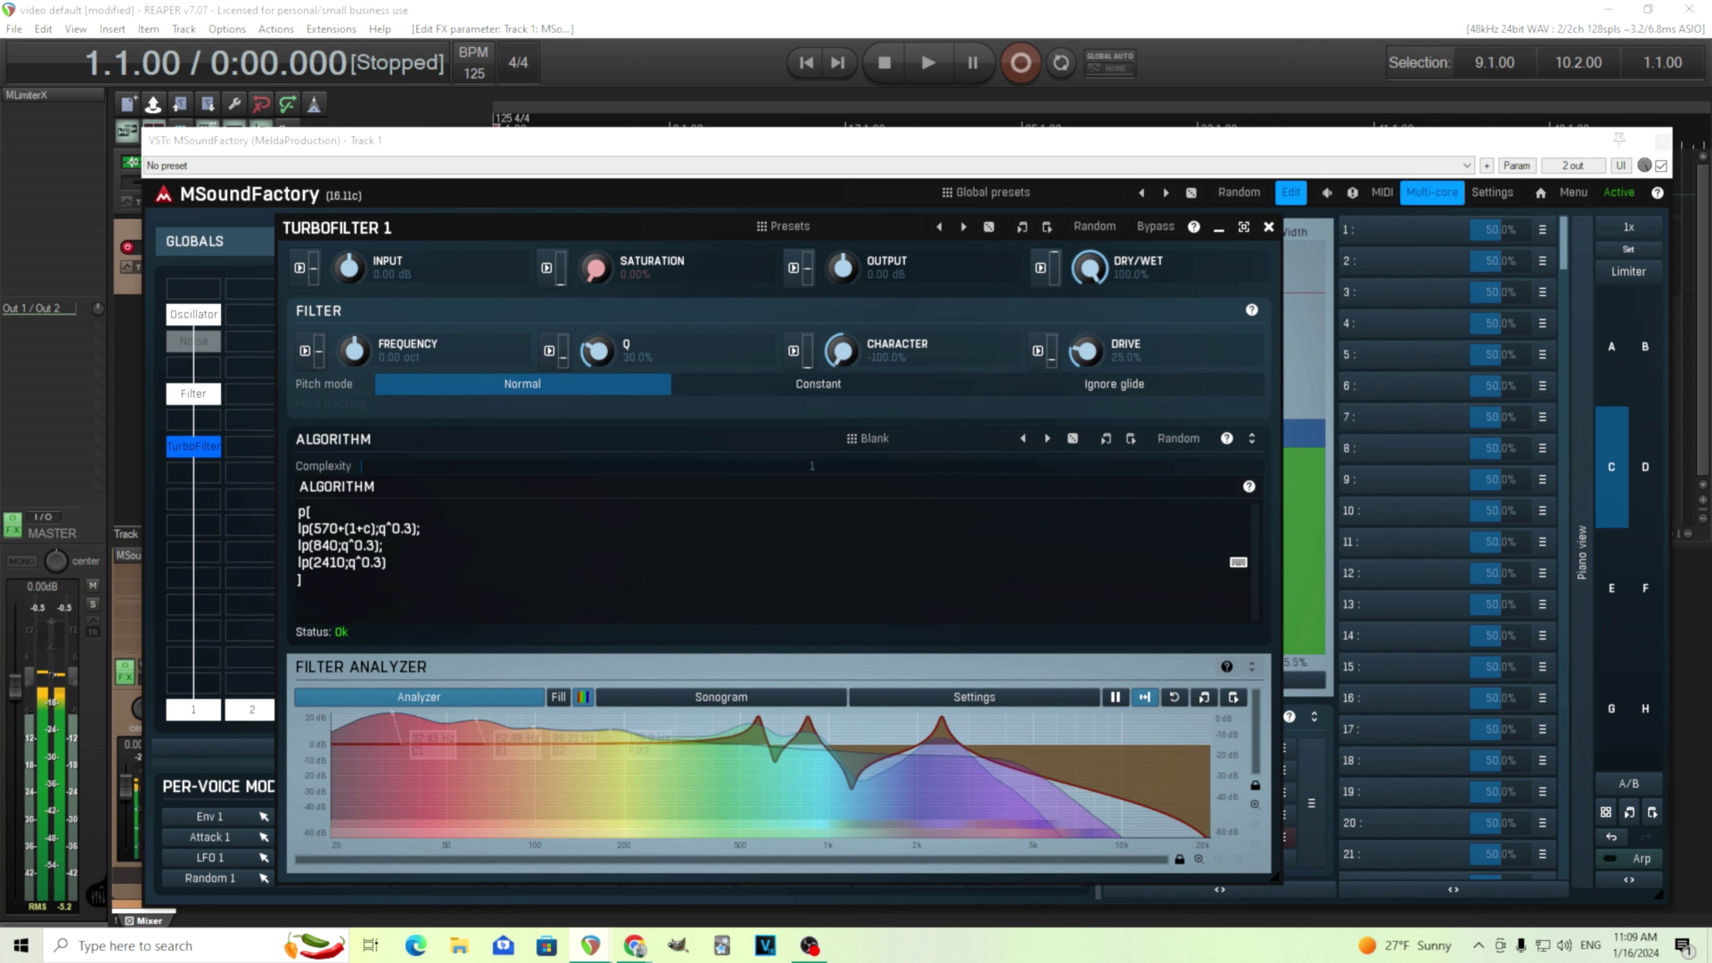
double_click(853, 350)
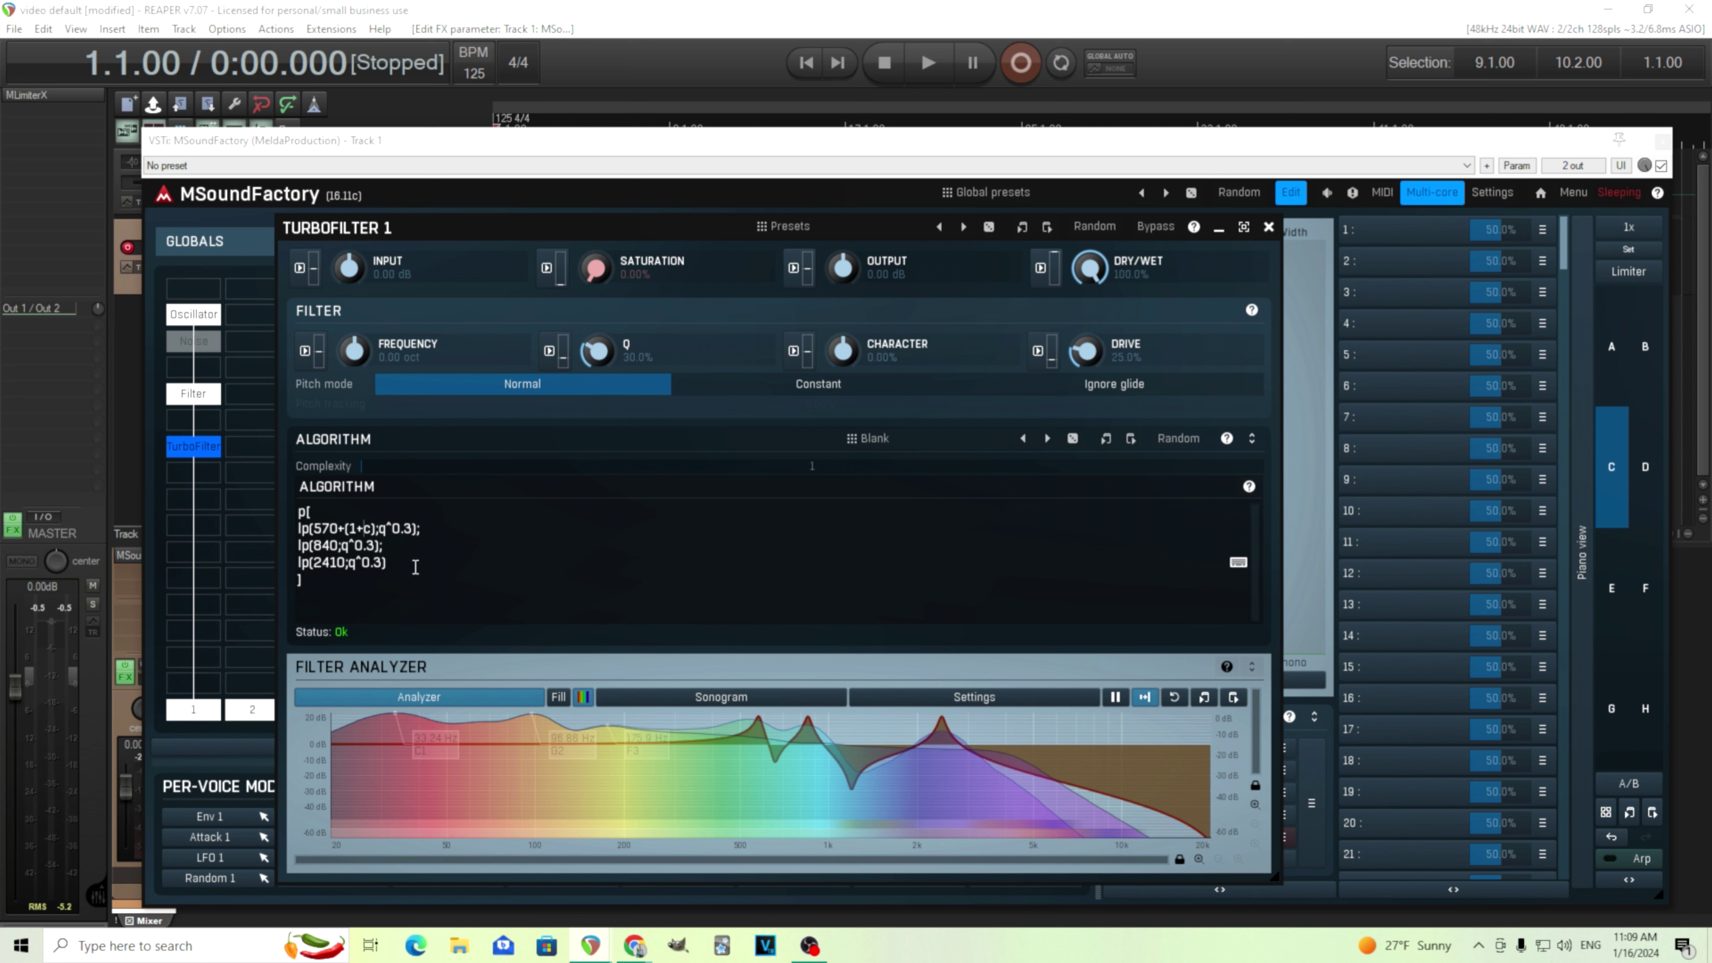
key(BackSpace)
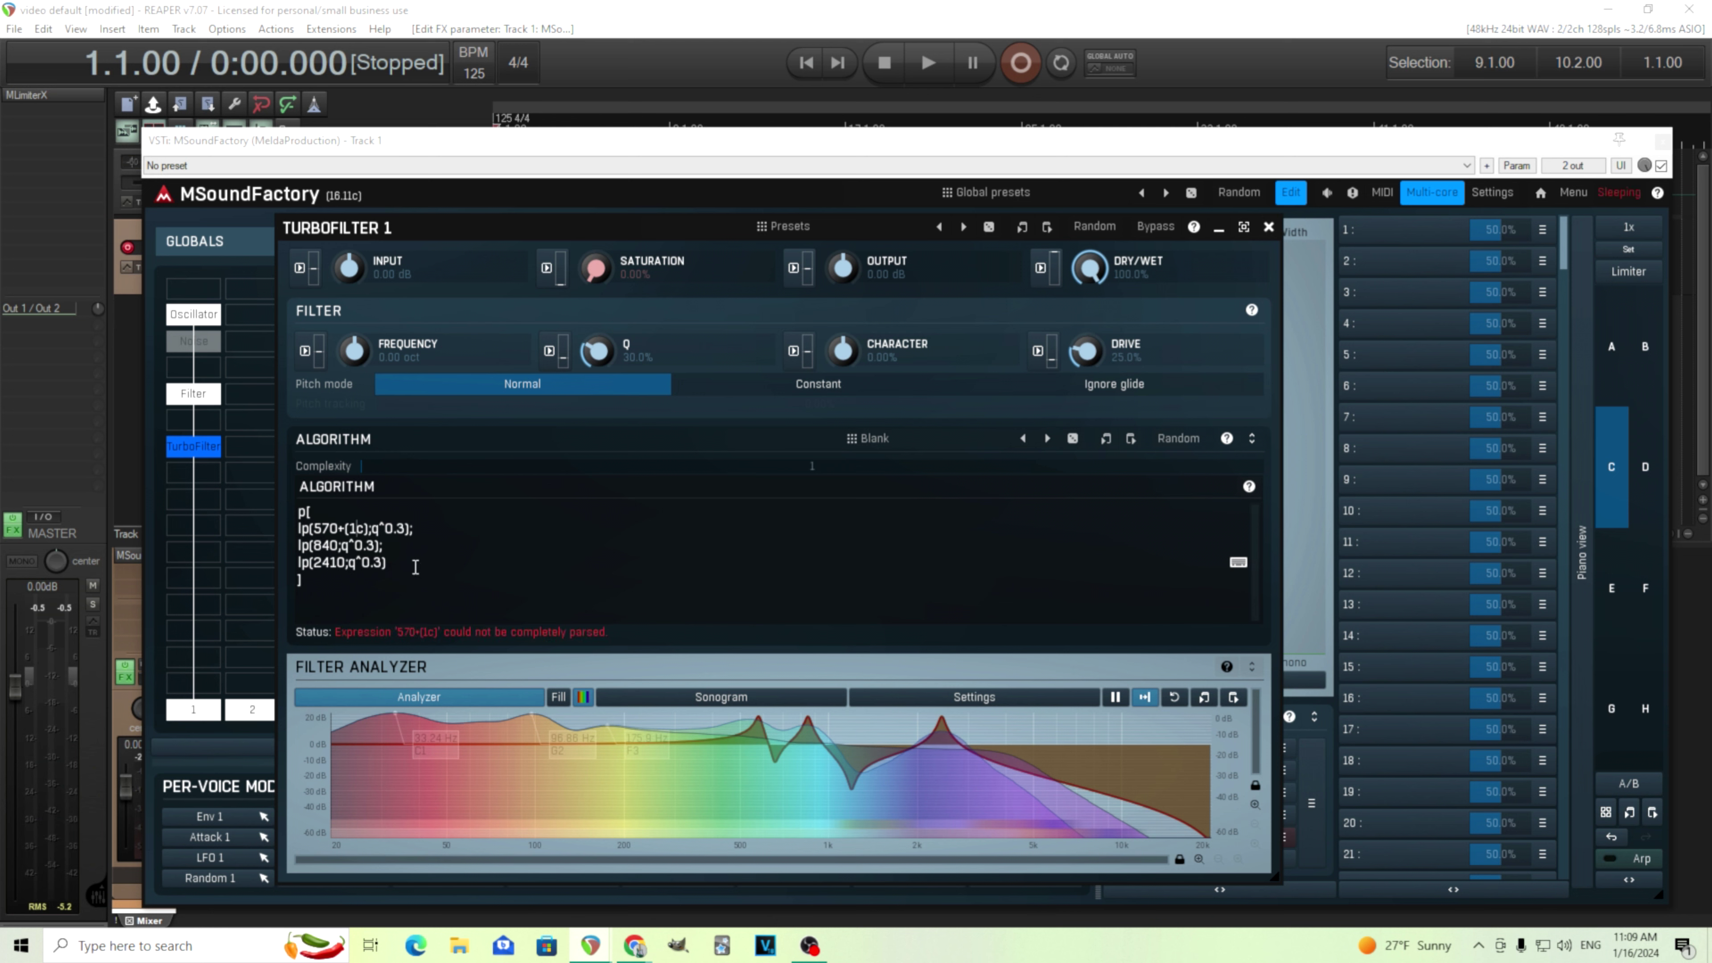
key(BackSpace)
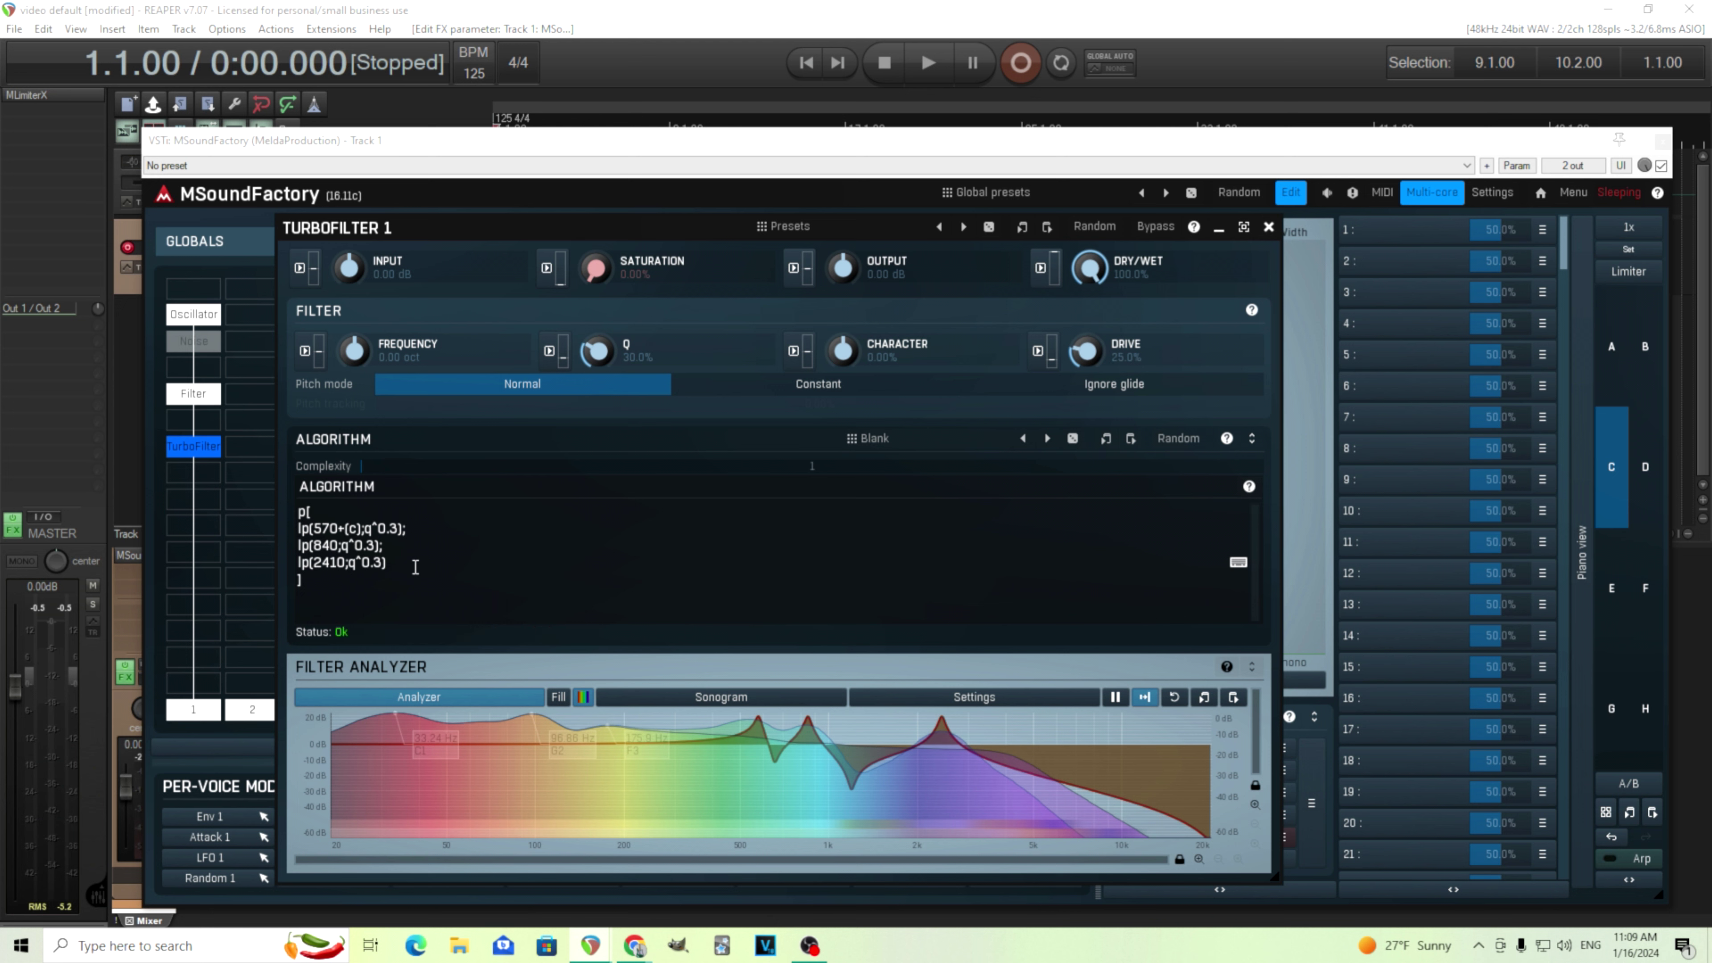
key(Left)
key(BackSpace)
text(*)
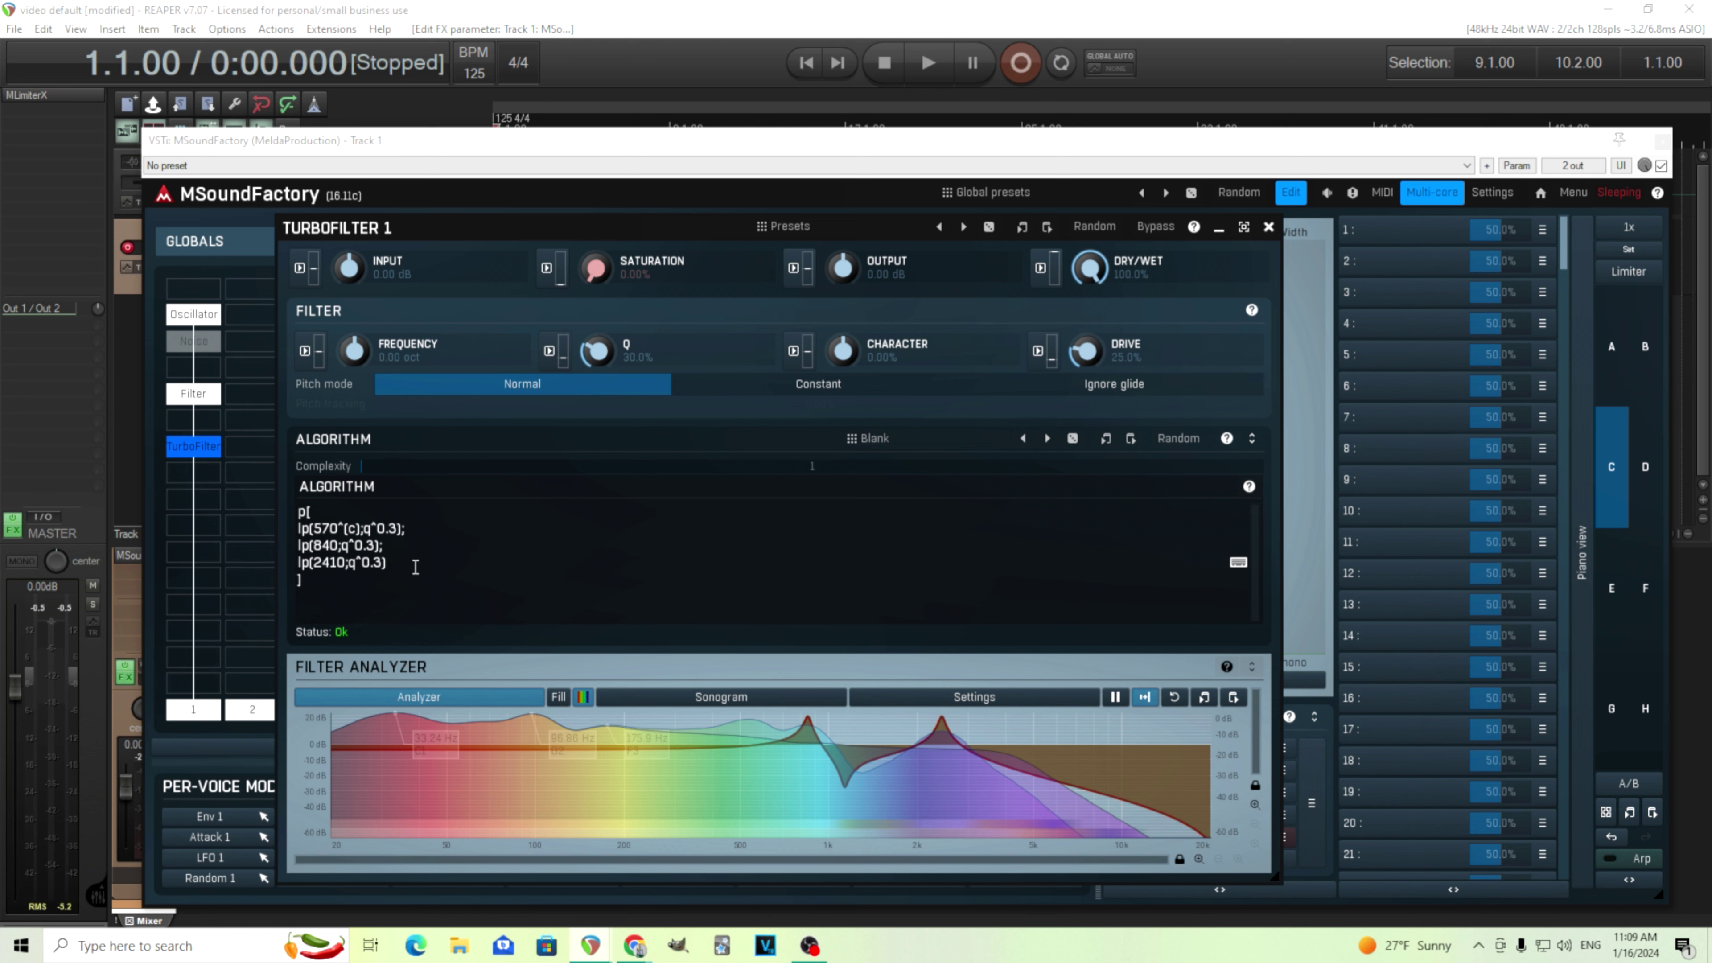
key(BackSpace)
text(*(1)
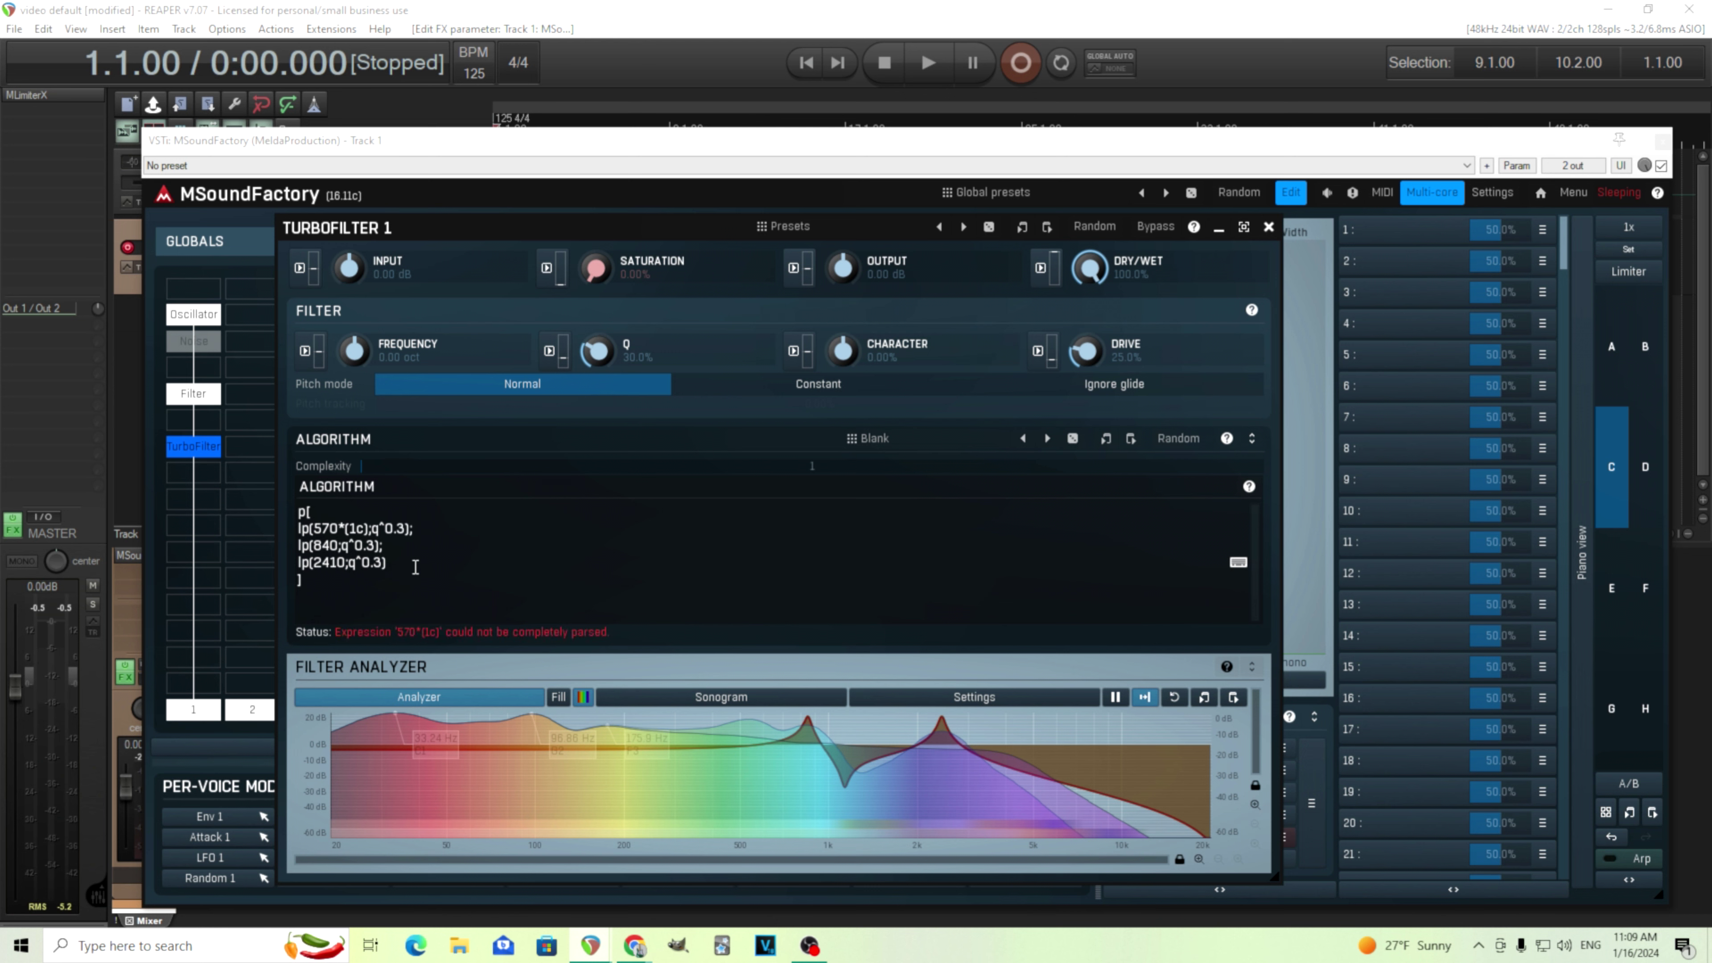
text(+)
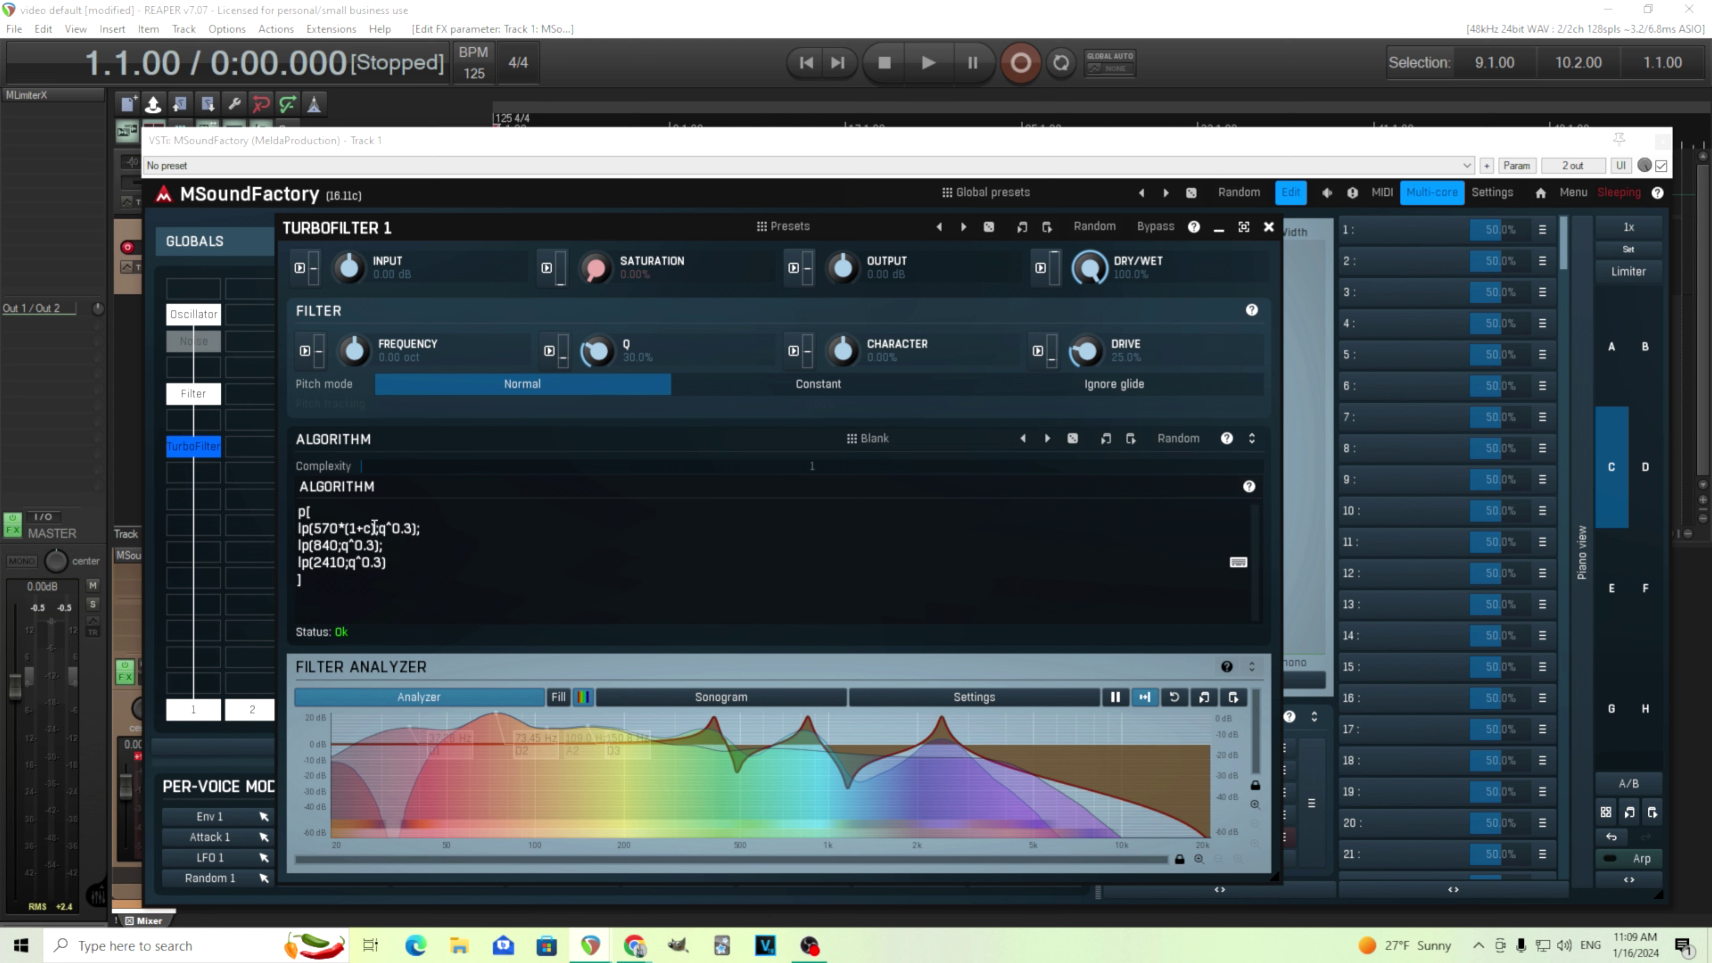
Step: Copy '*(1+c)' from the 570 line, paste it after 840 and 2410, and raise Character to 28%
drag(379, 527, 340, 528)
right_click(341, 528)
click(358, 546)
click(345, 547)
right_click(342, 547)
click(369, 580)
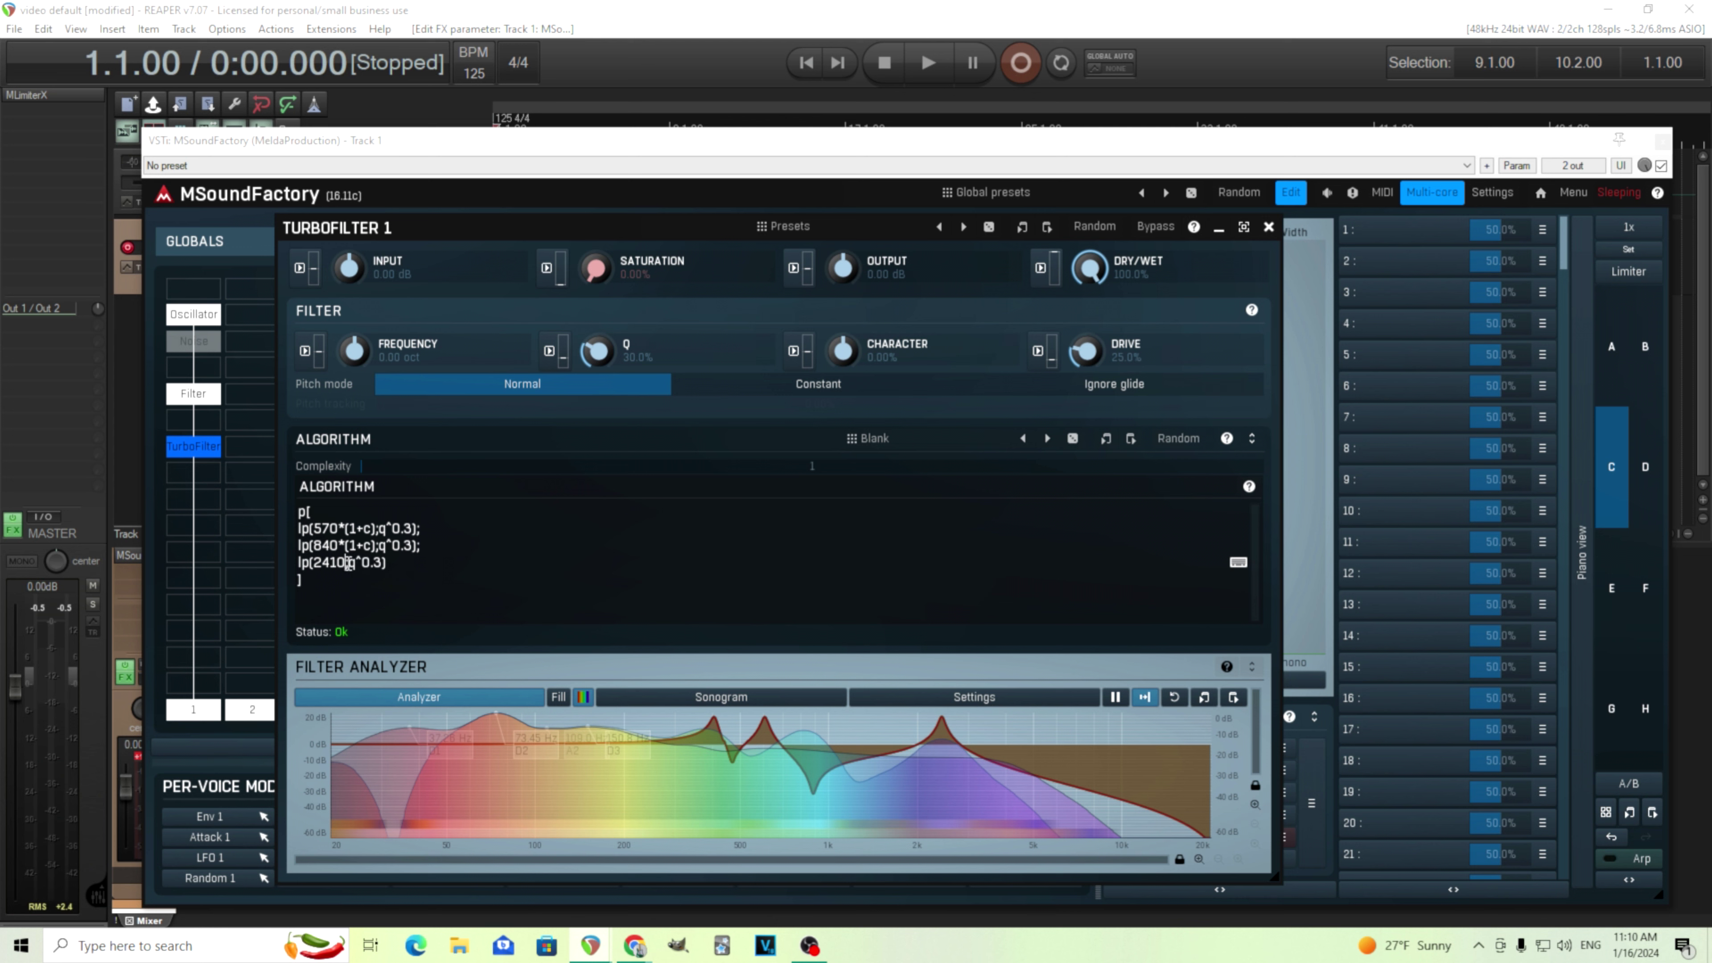
right_click(346, 565)
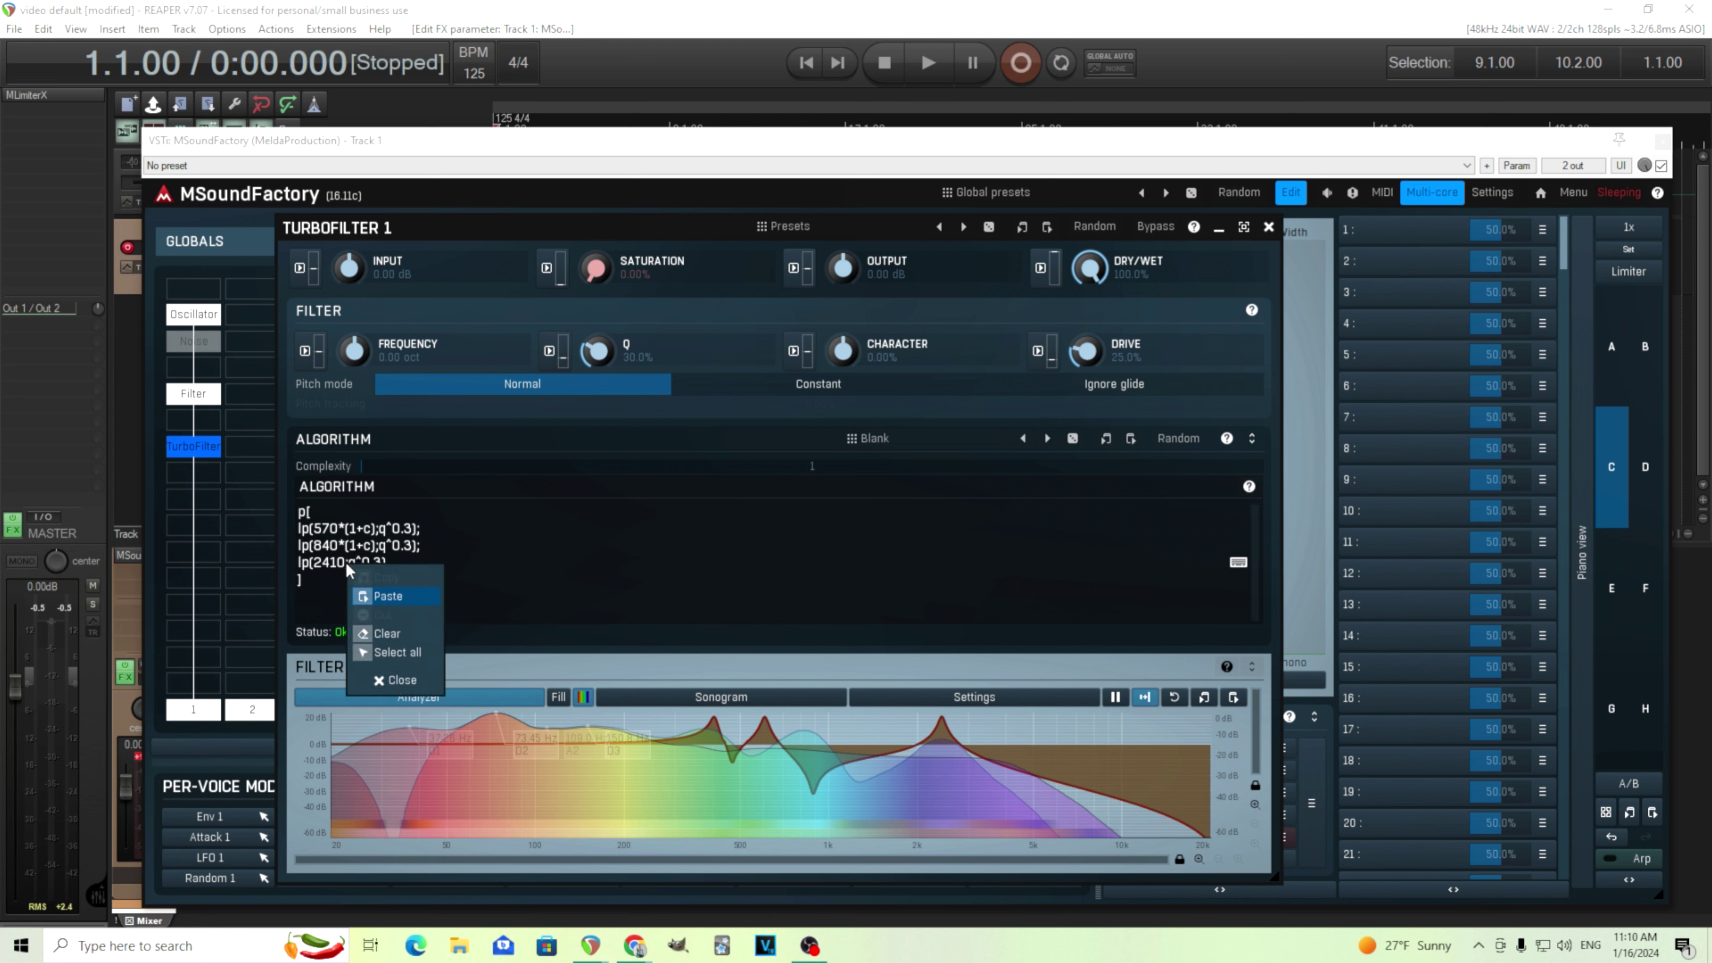
click(389, 596)
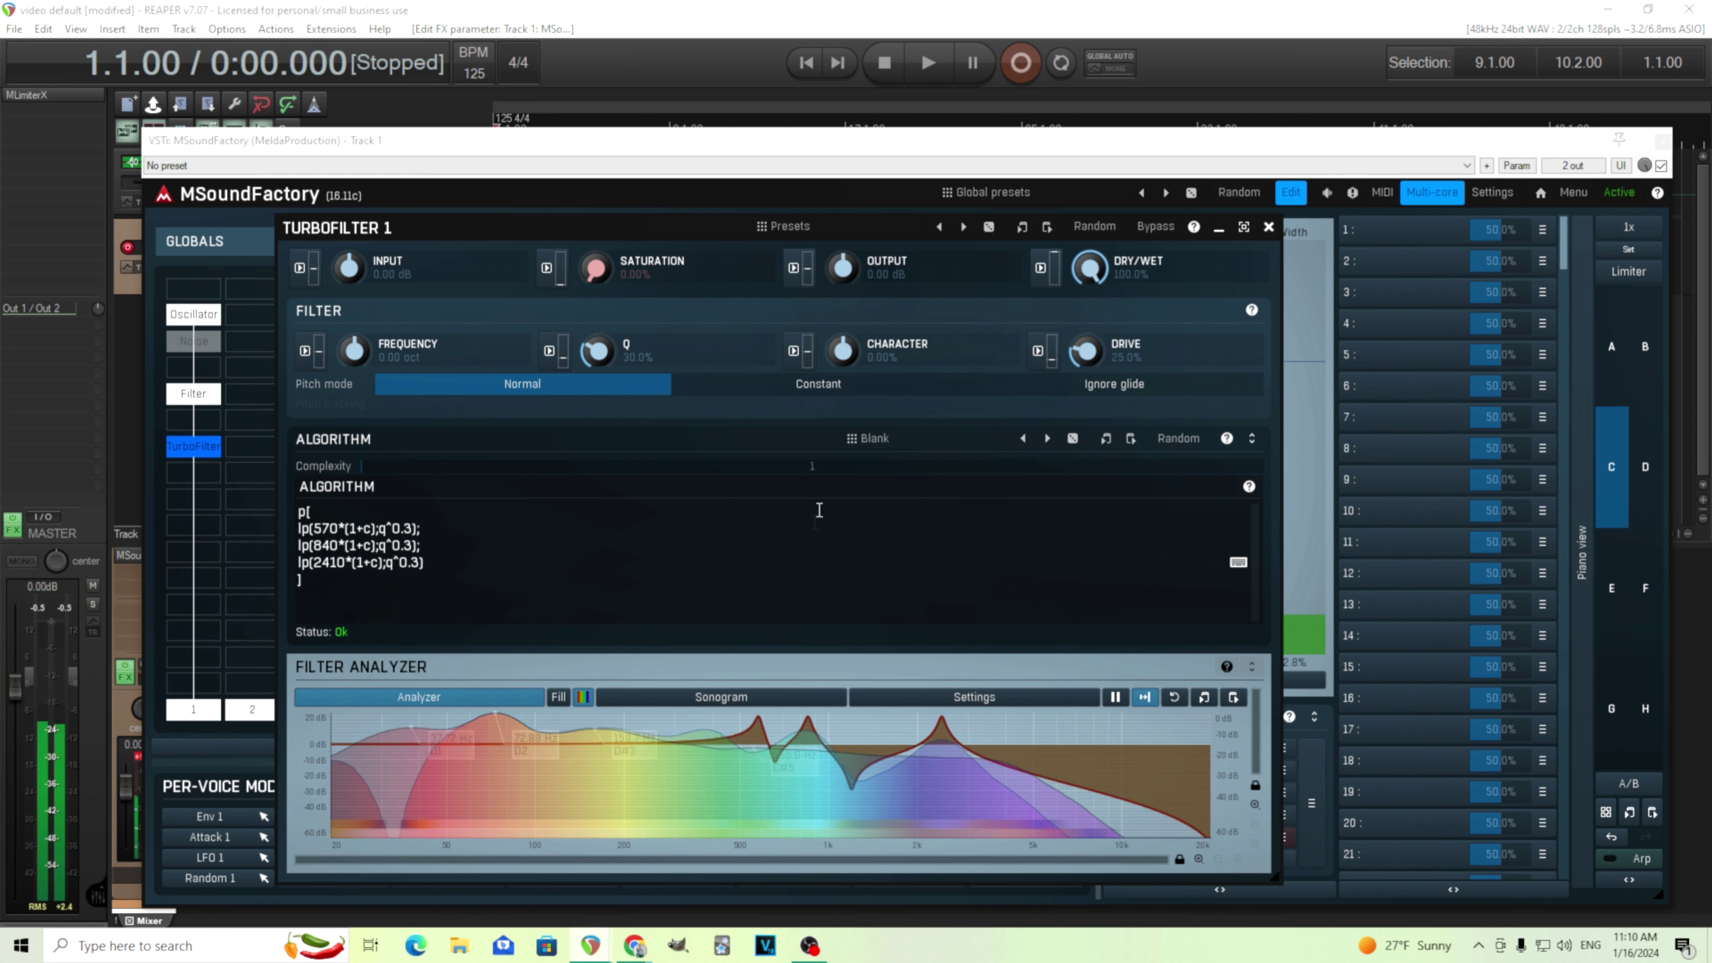
mouse_move(845, 365)
mouse_down()
mouse_move(845, 318)
mouse_move(845, 332)
mouse_up()
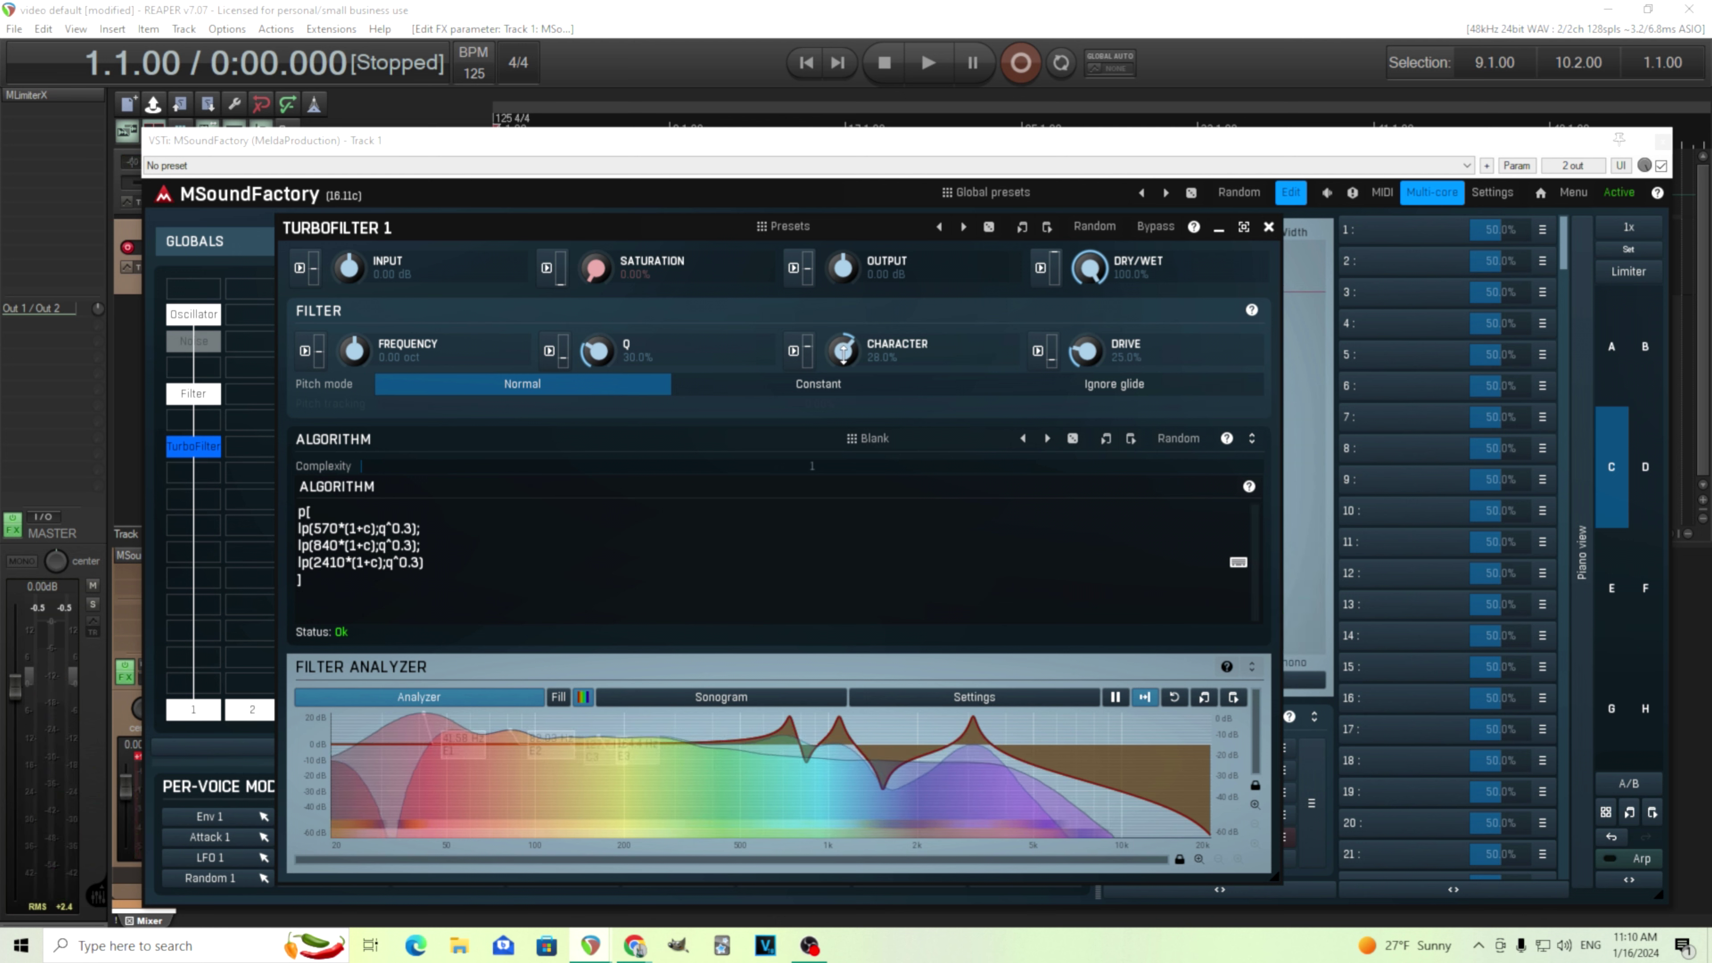
drag(851, 345, 853, 346)
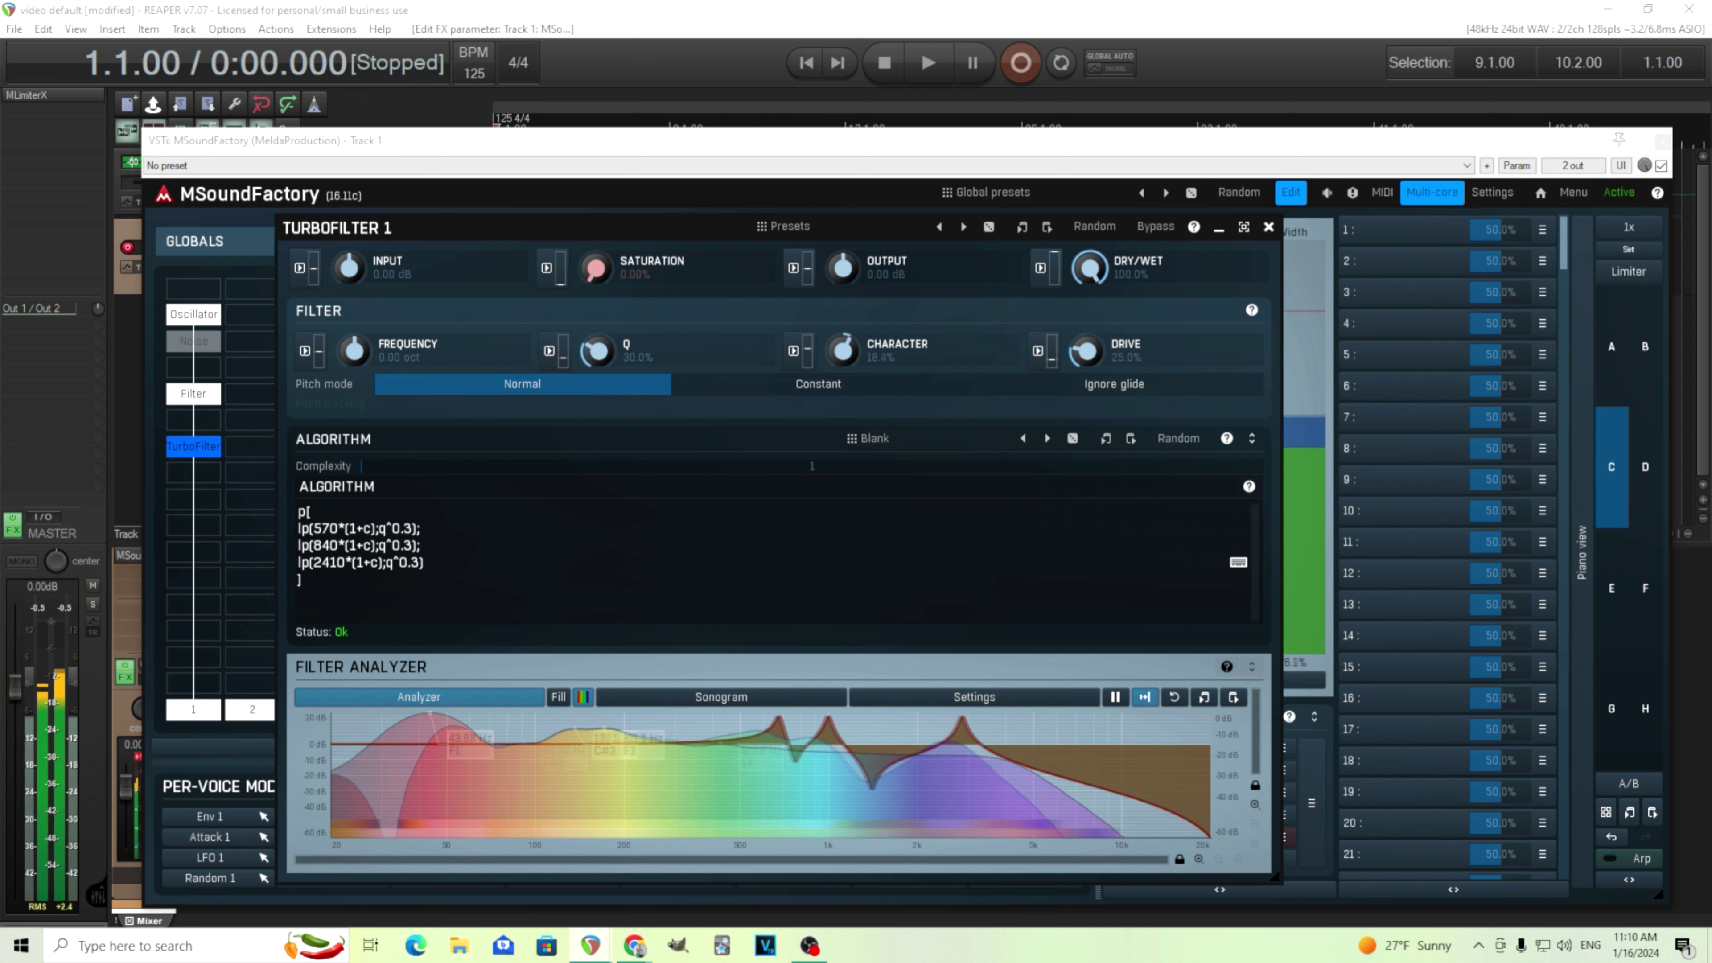
drag(843, 339, 843, 328)
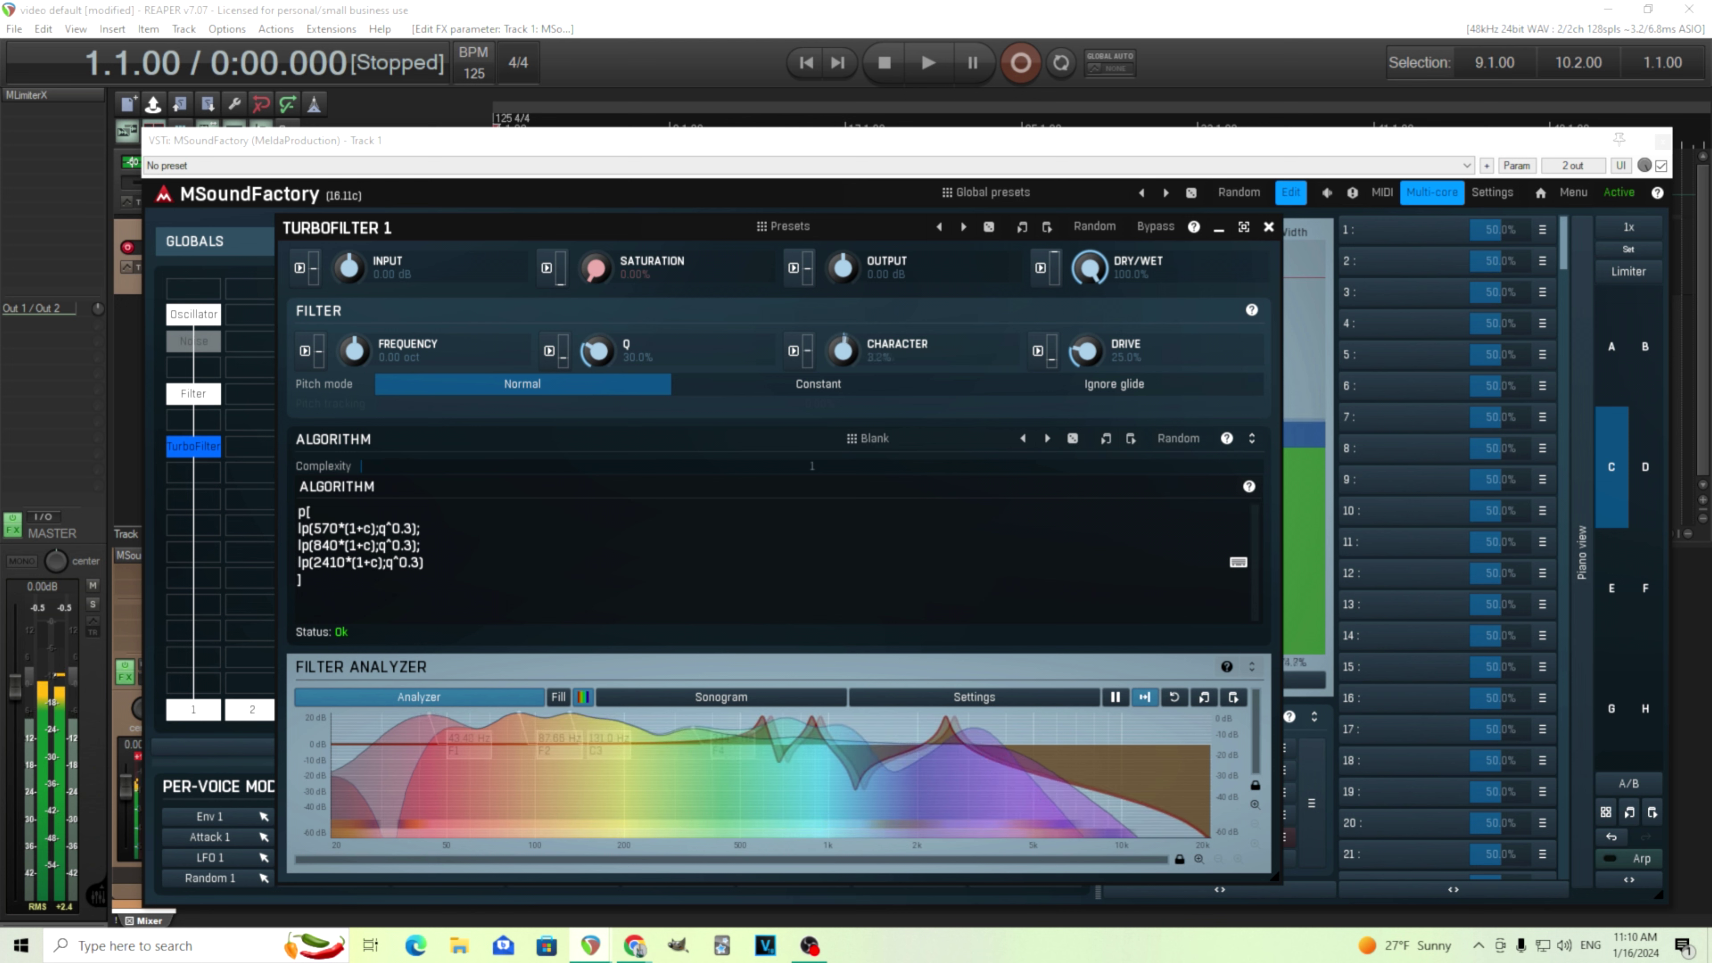
double_click(845, 334)
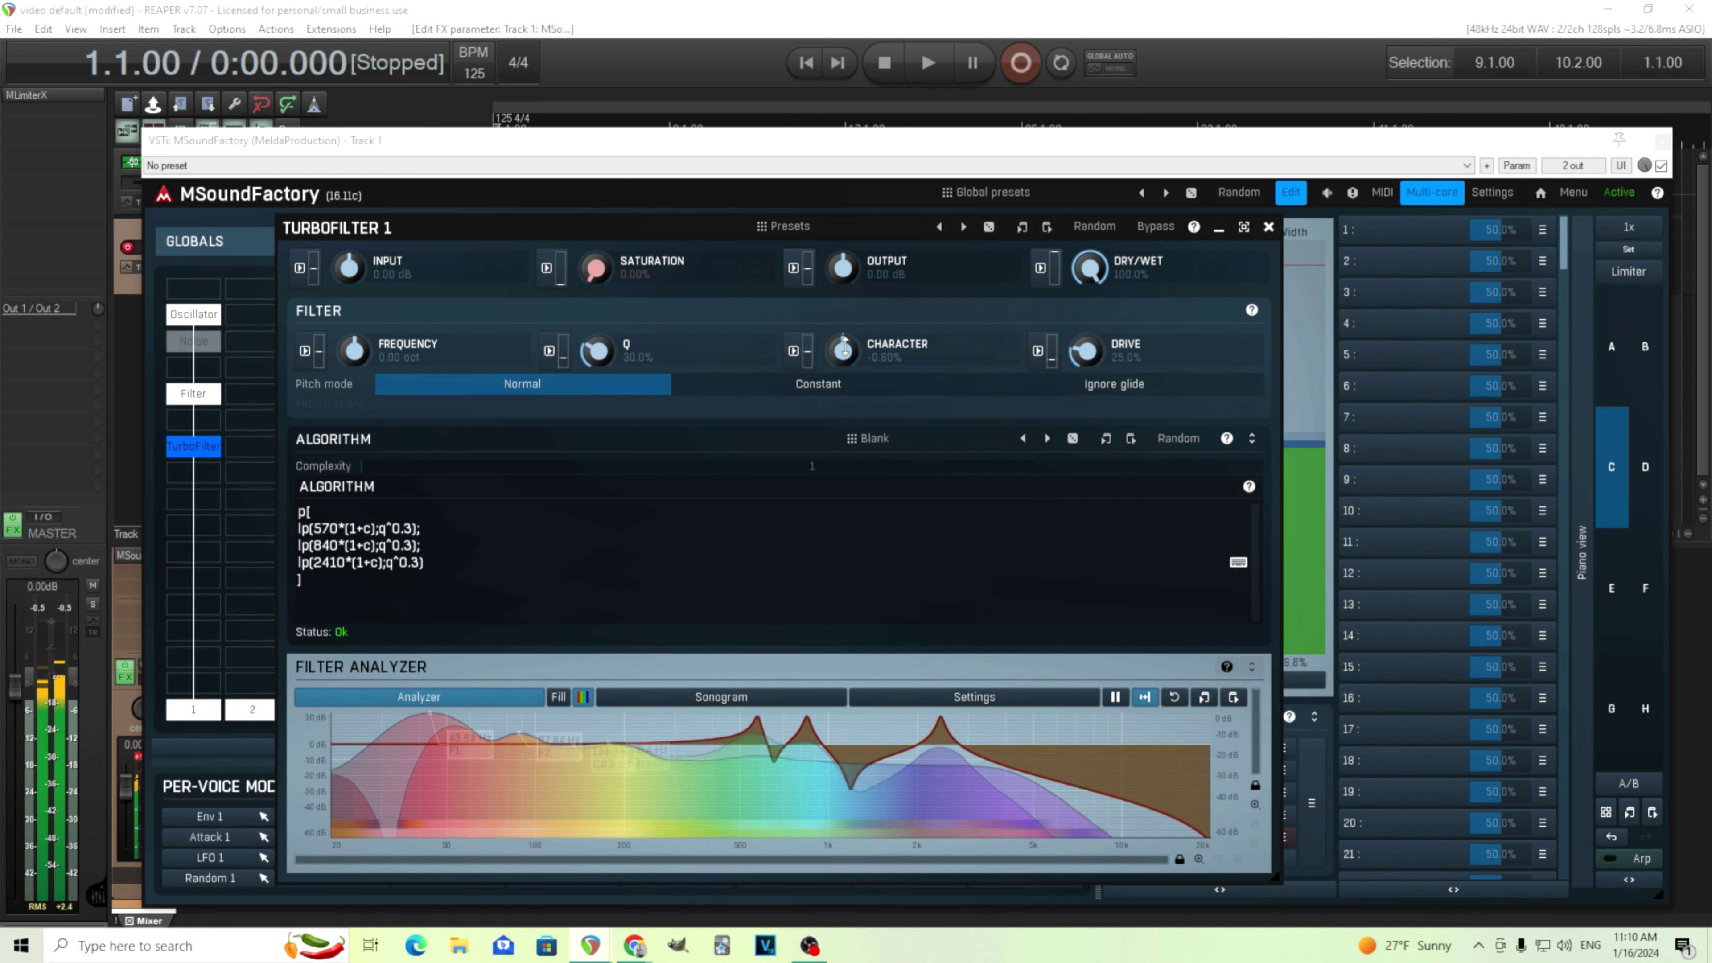
drag(846, 335, 846, 327)
double_click(847, 337)
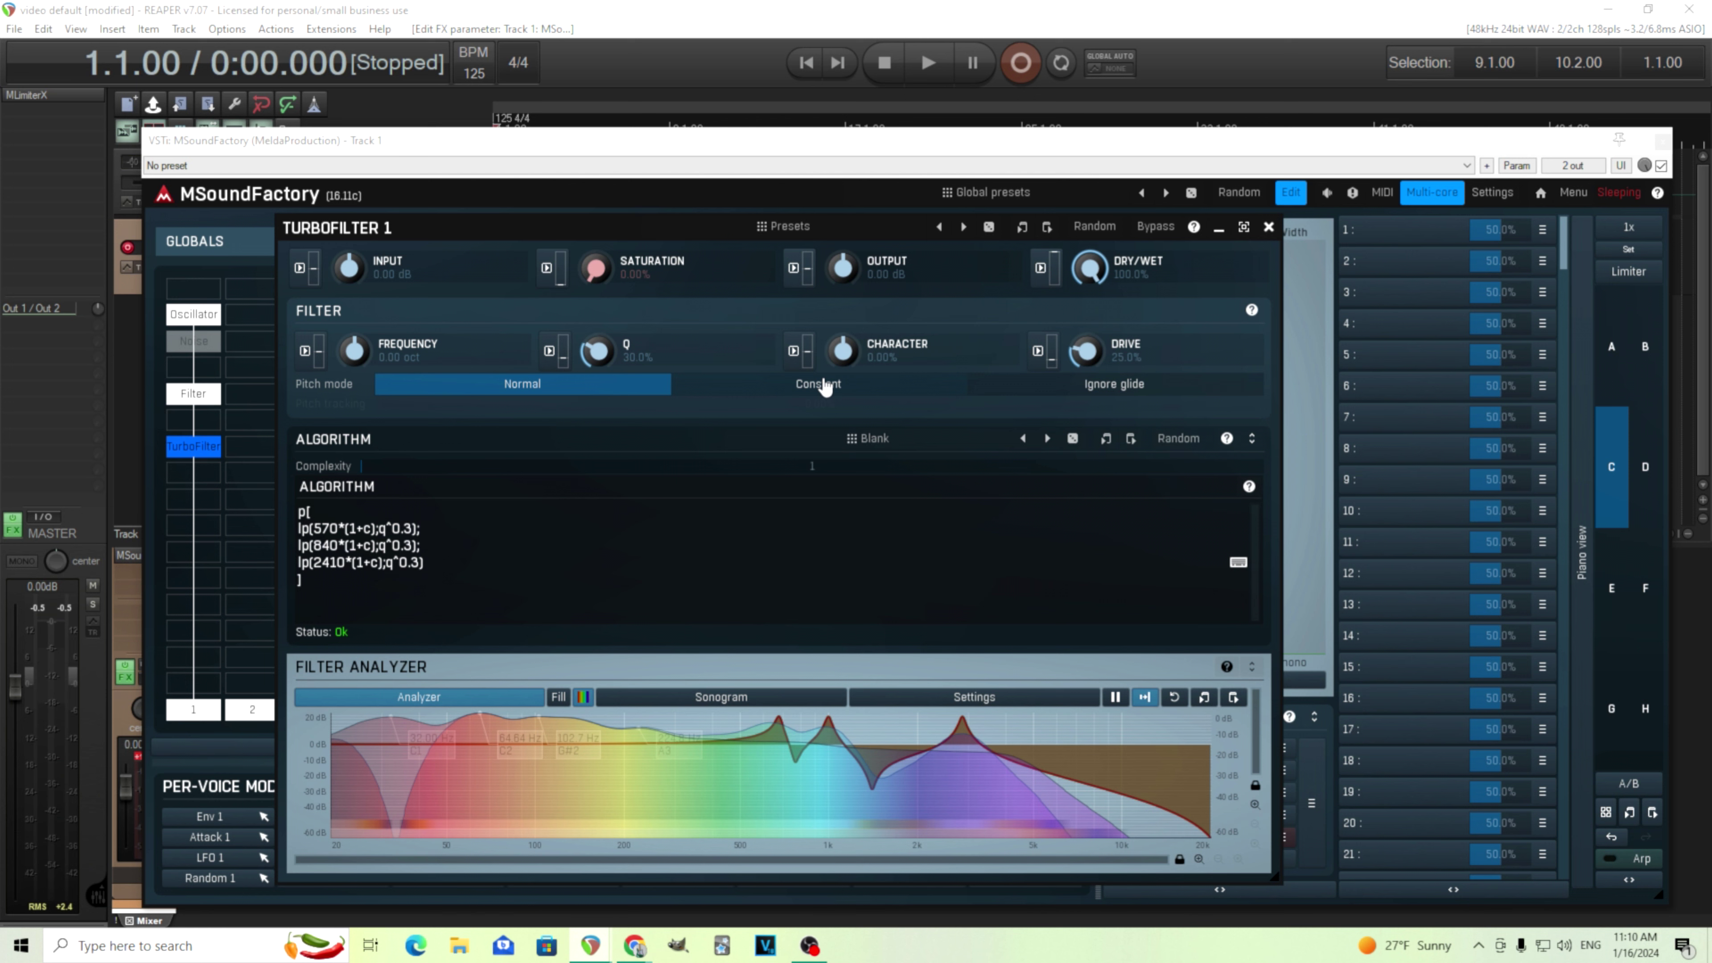
Step: Open Character's modulation editor and slot A source chooser, then close both without assigning a source
click(794, 351)
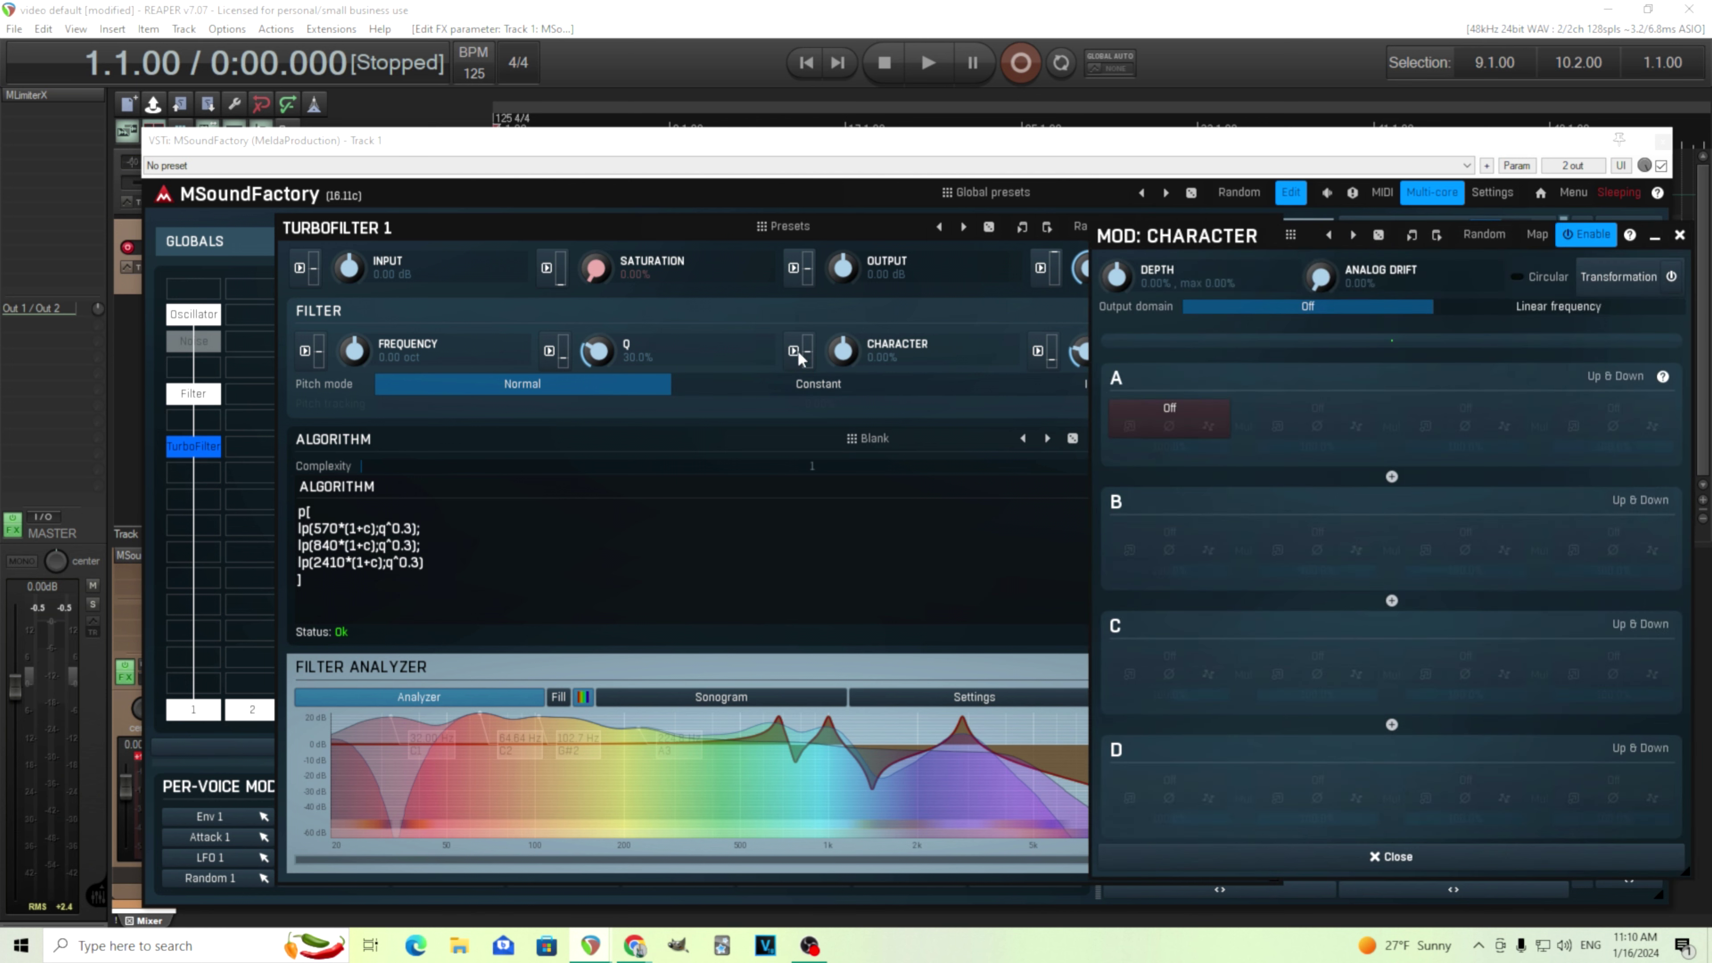
click(1192, 408)
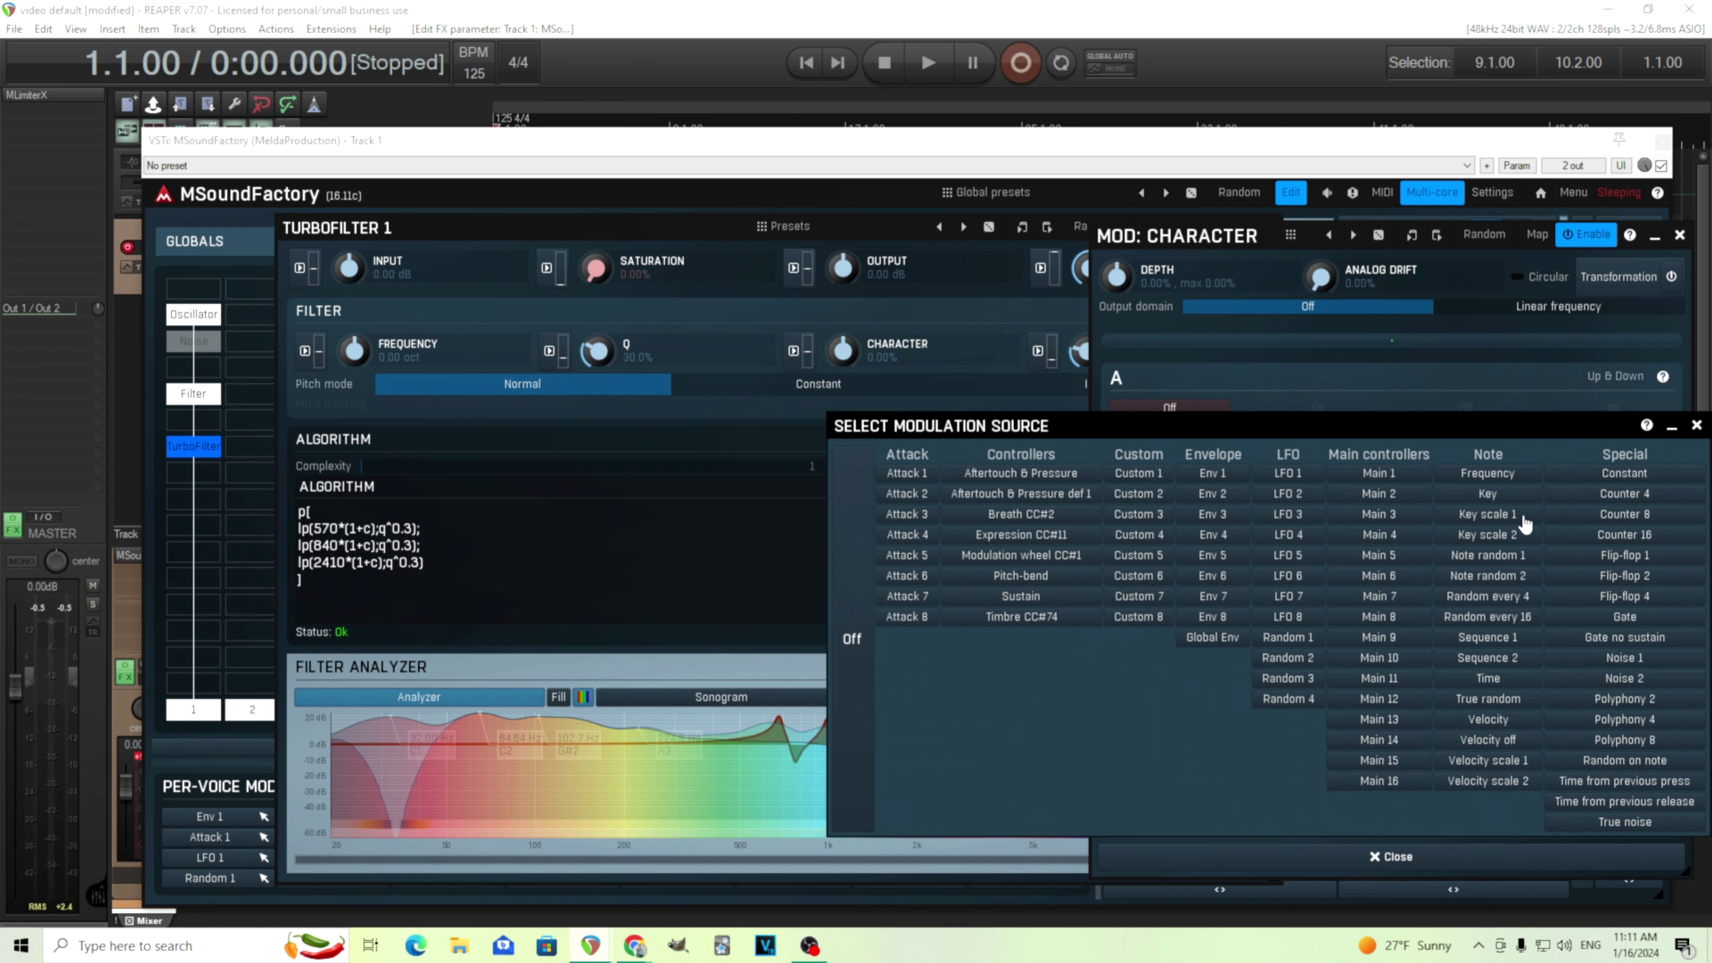
drag(1574, 427, 1192, 439)
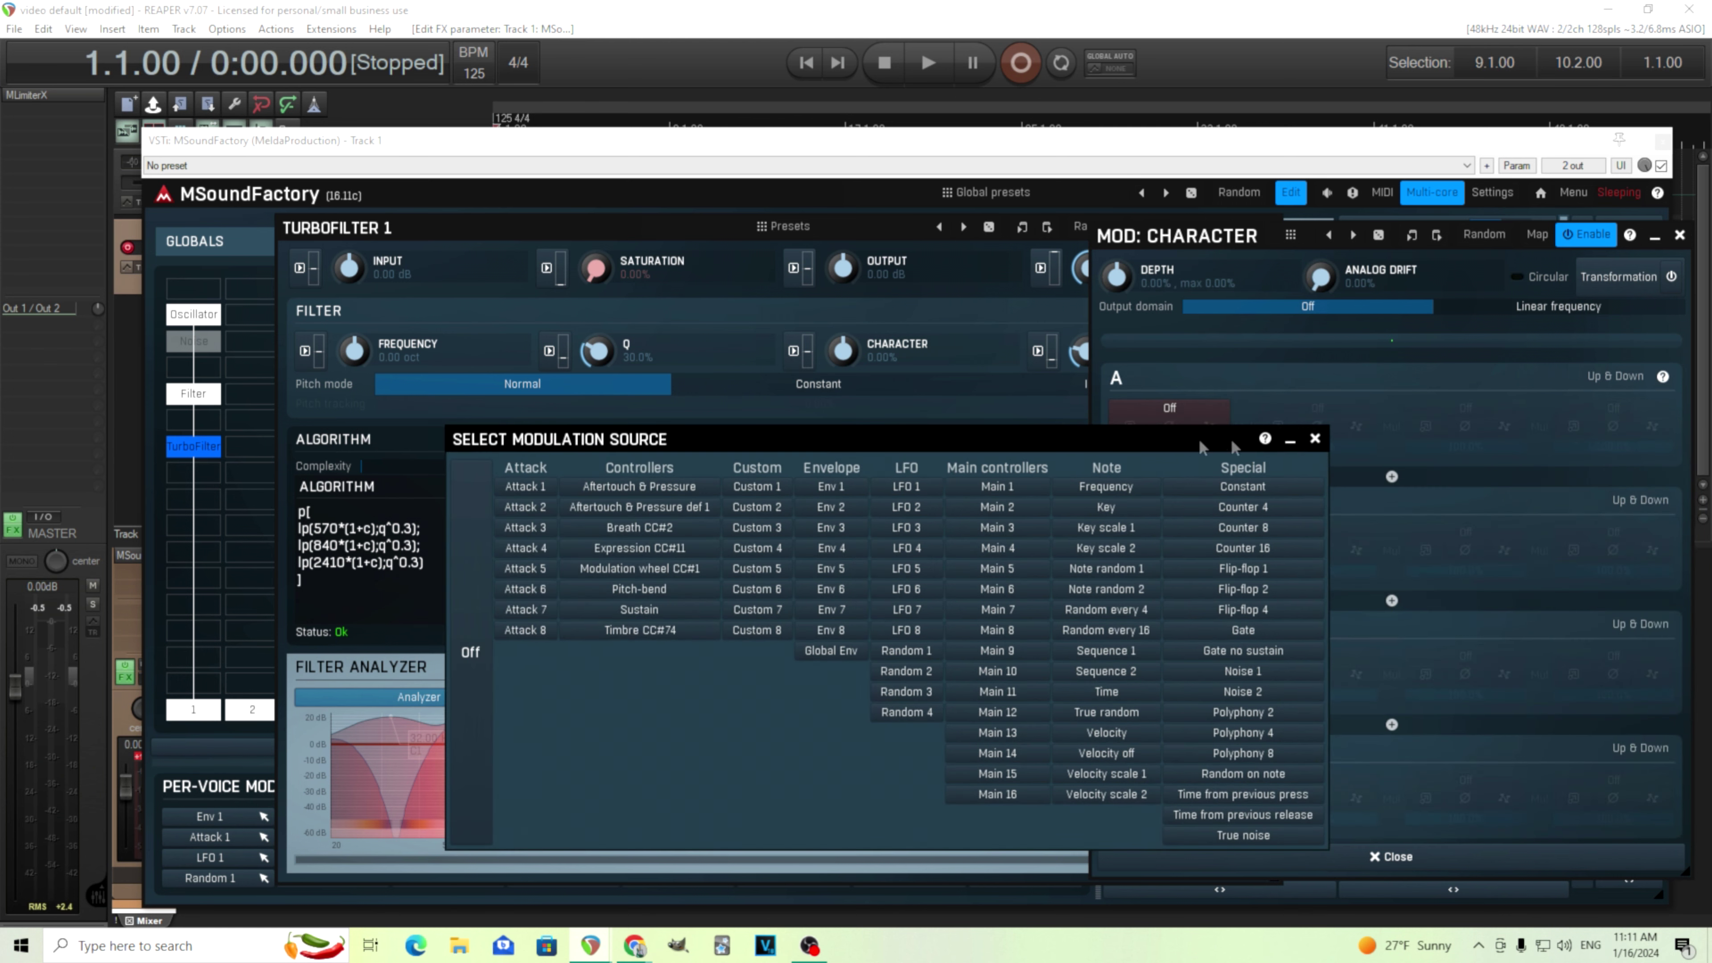
click(1317, 439)
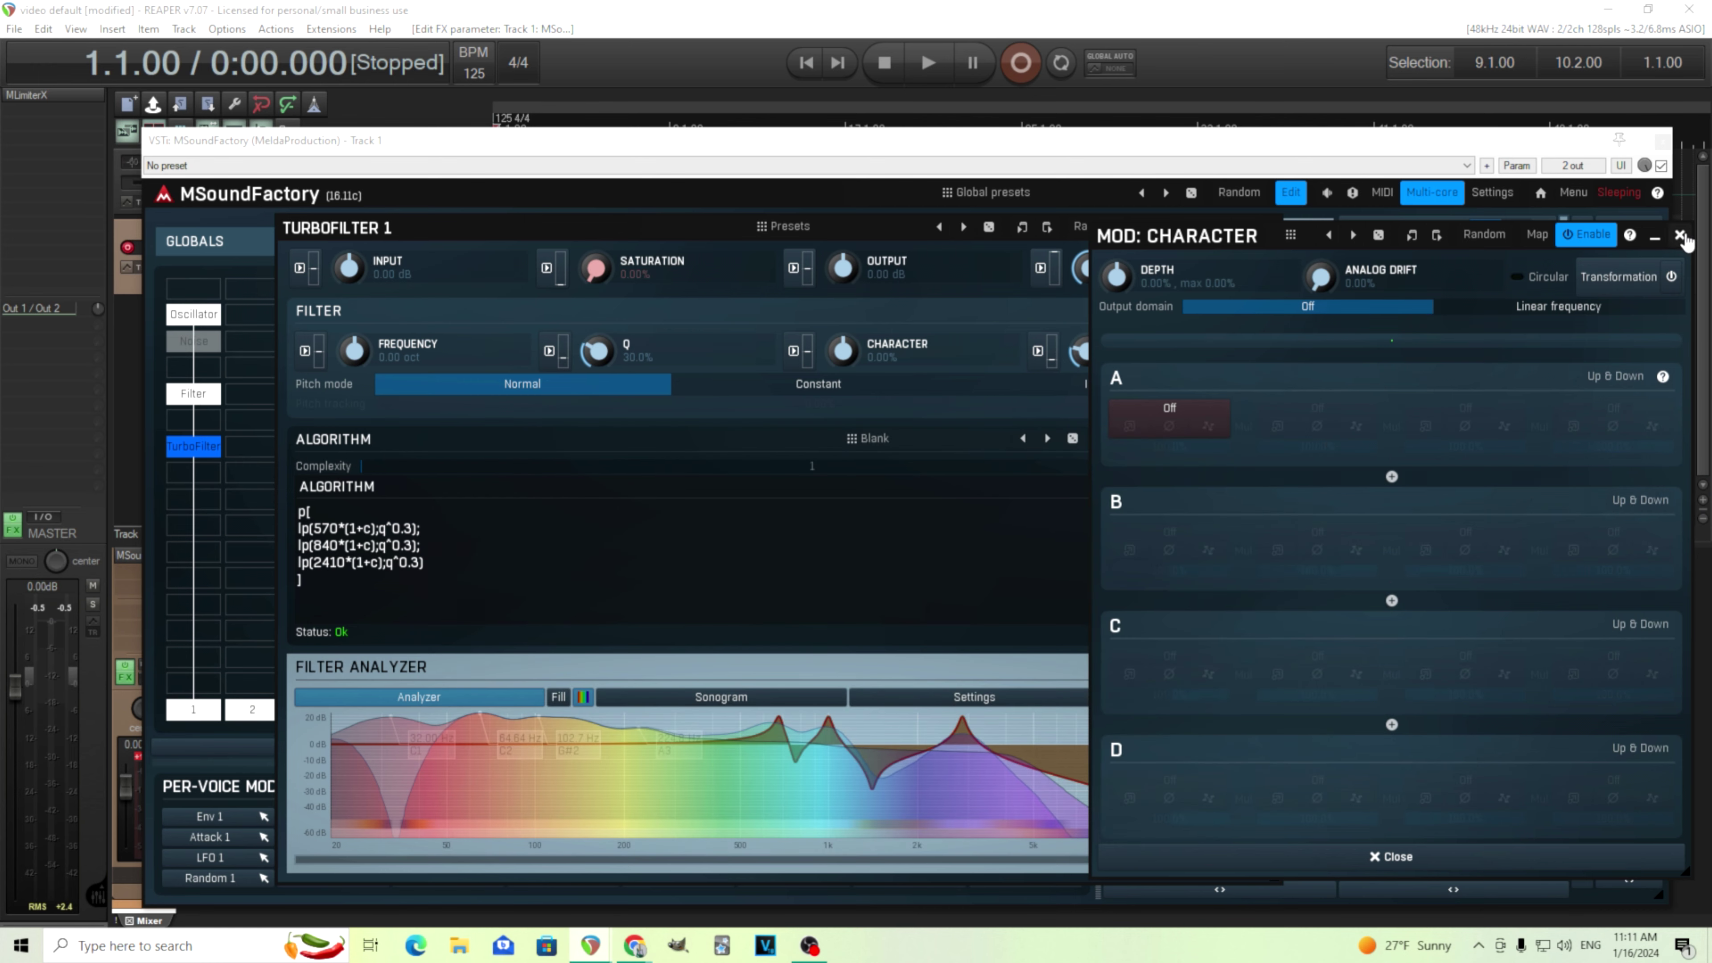
click(1679, 235)
Step: Add a test TurboFilter 2 with the Formant Male "Ow" algorithm, then delete it again
click(1268, 227)
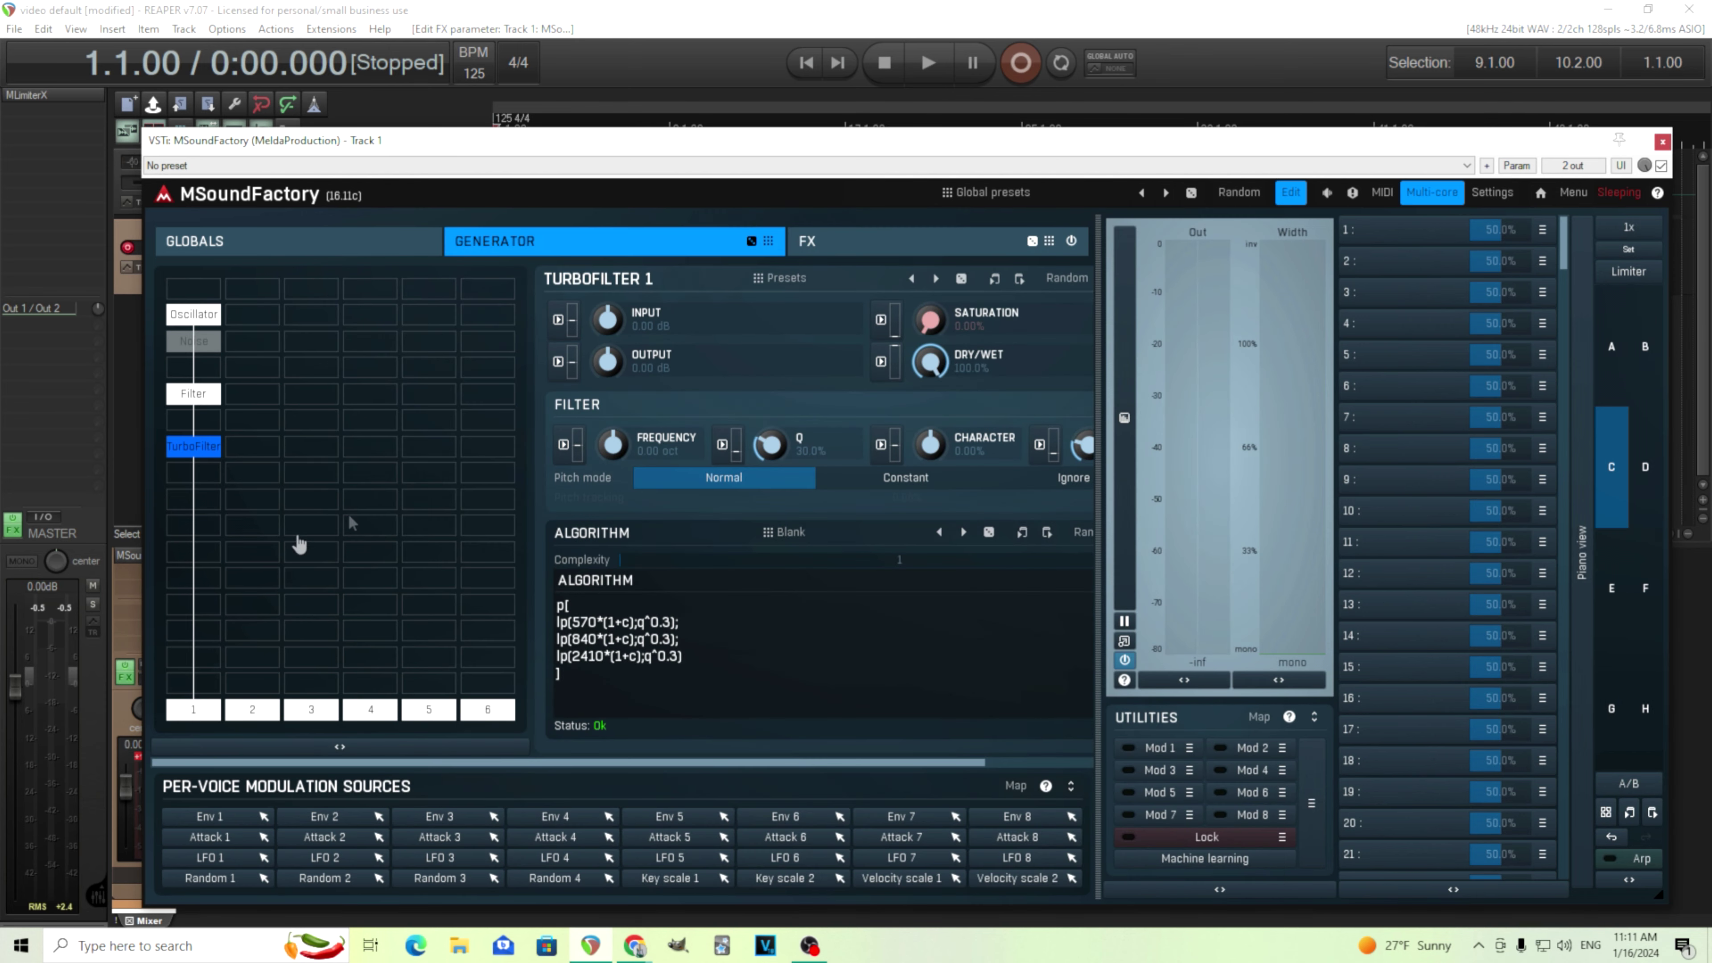
double_click(258, 452)
click(471, 726)
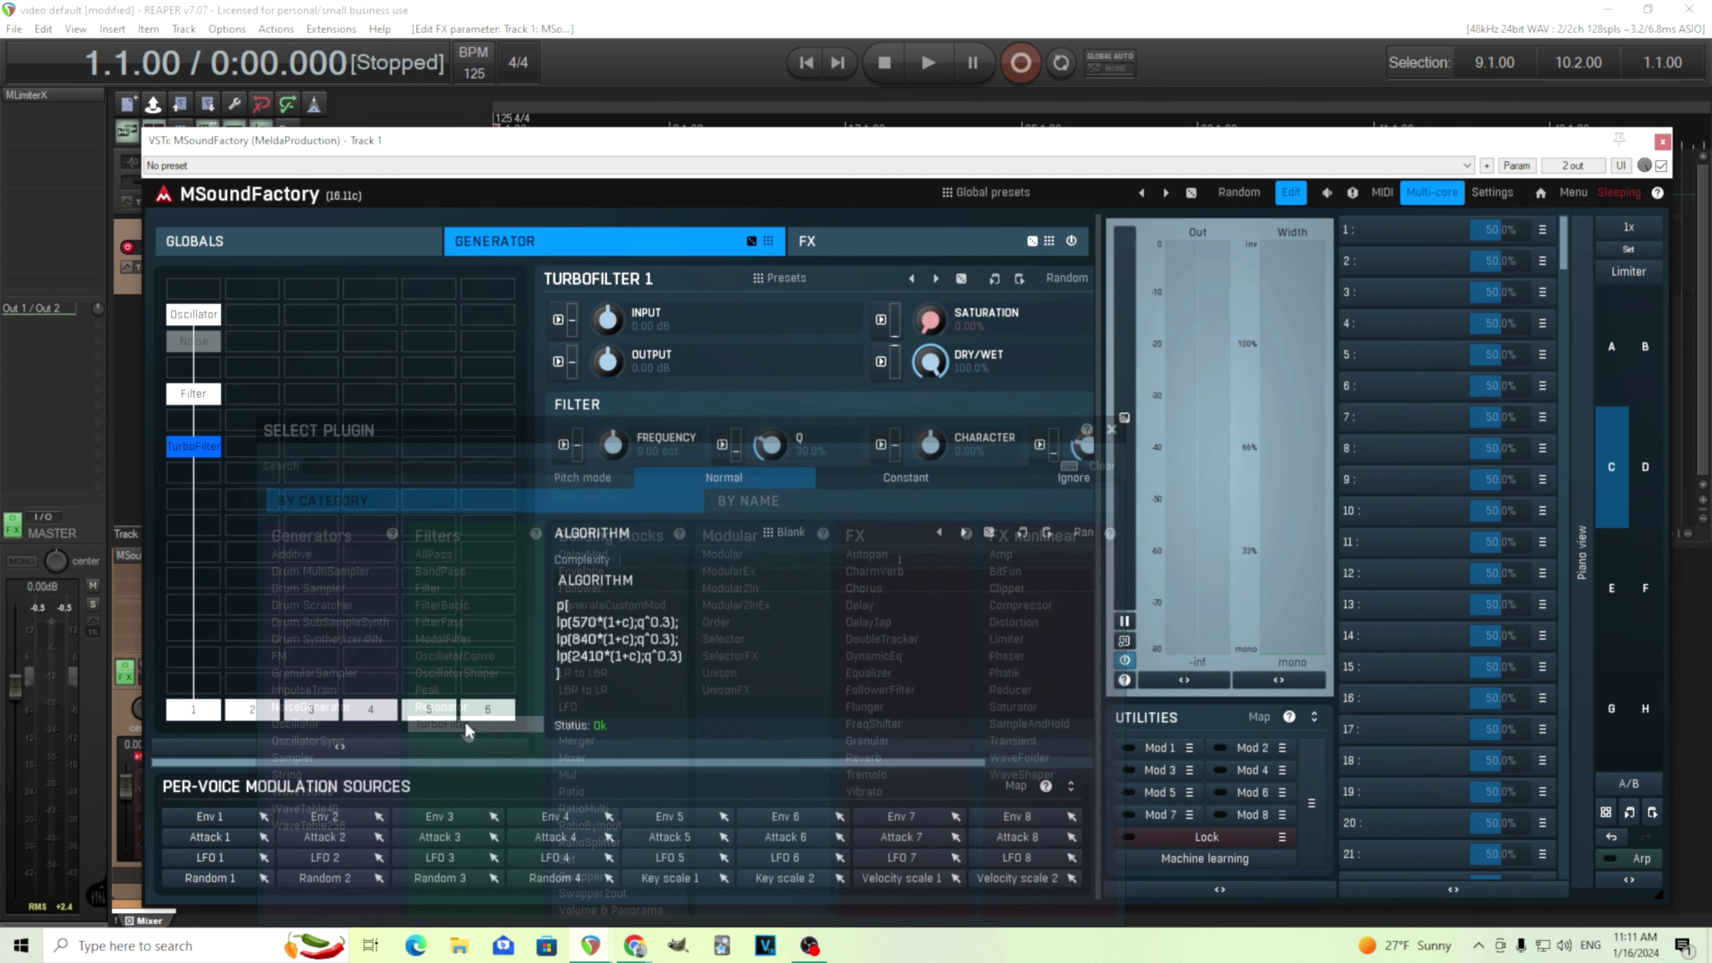
click(821, 543)
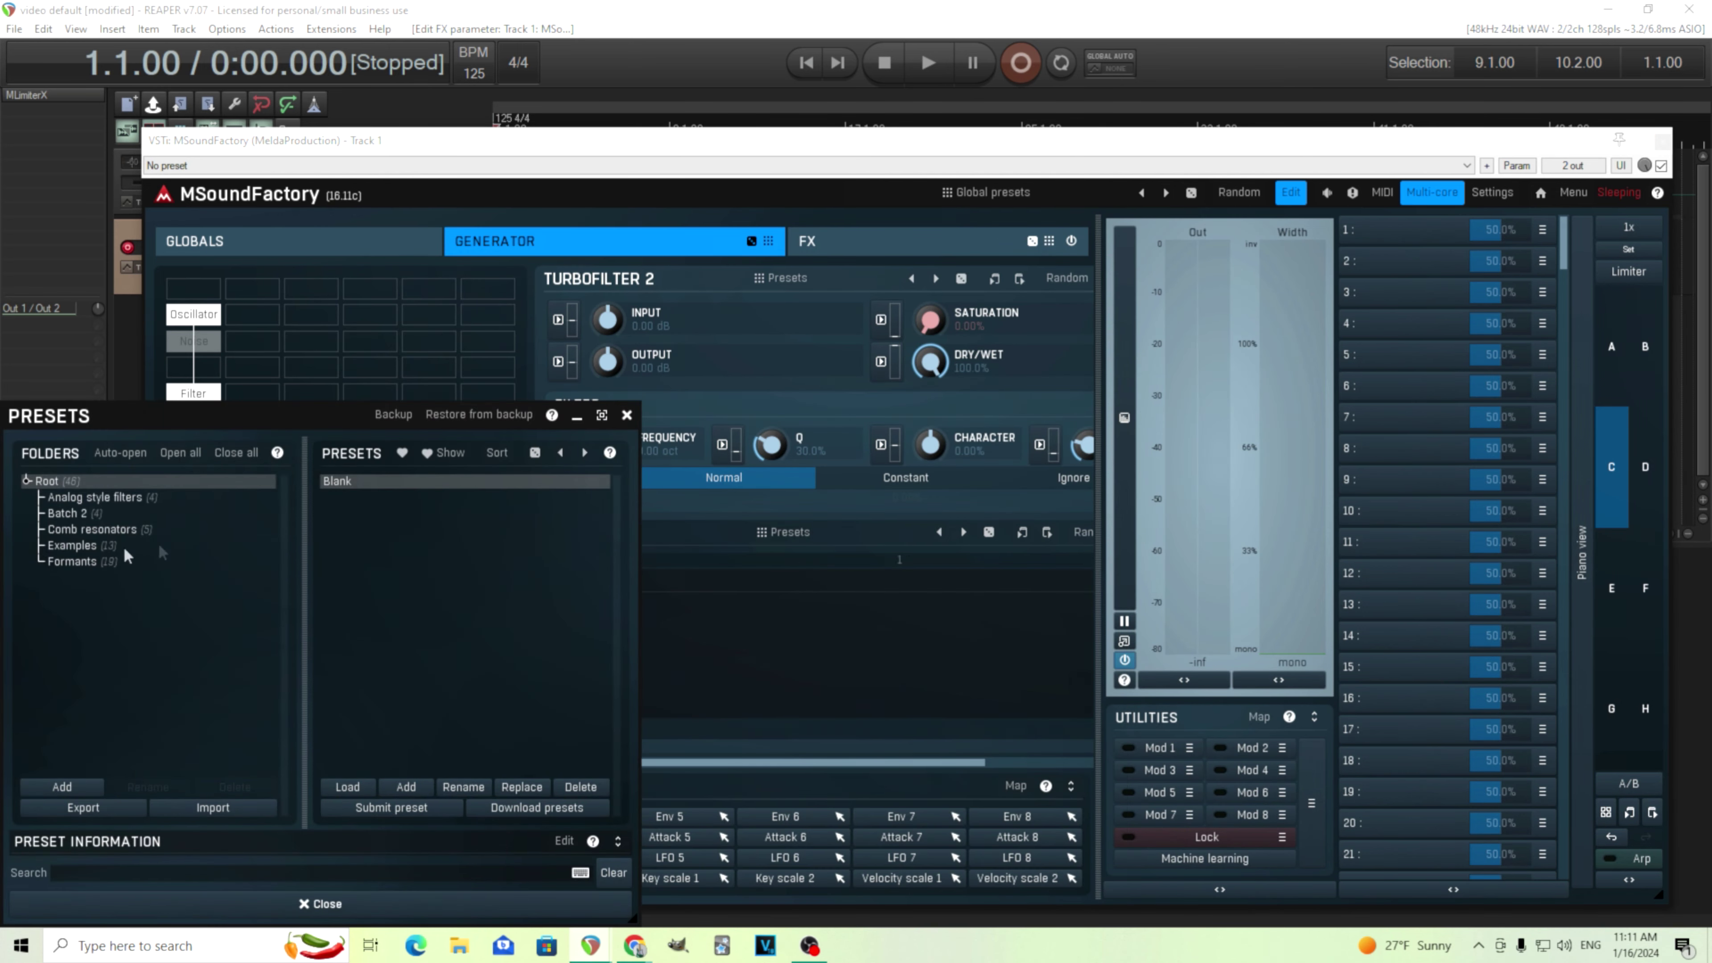
click(90, 561)
click(380, 482)
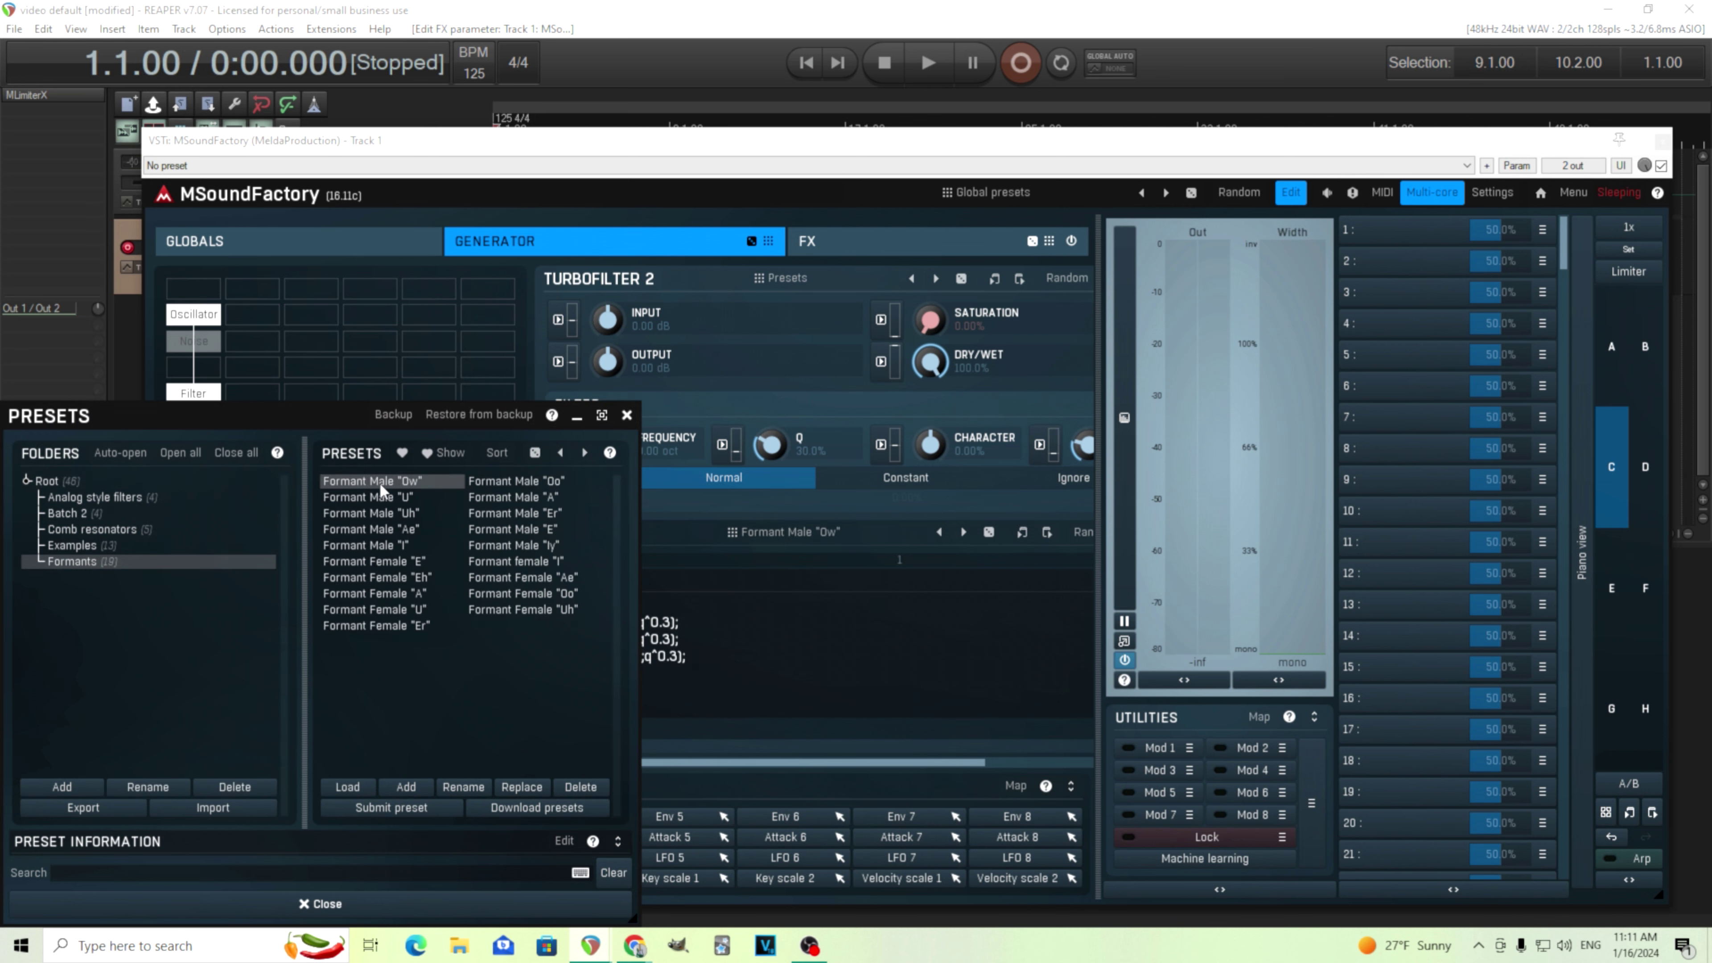
click(626, 416)
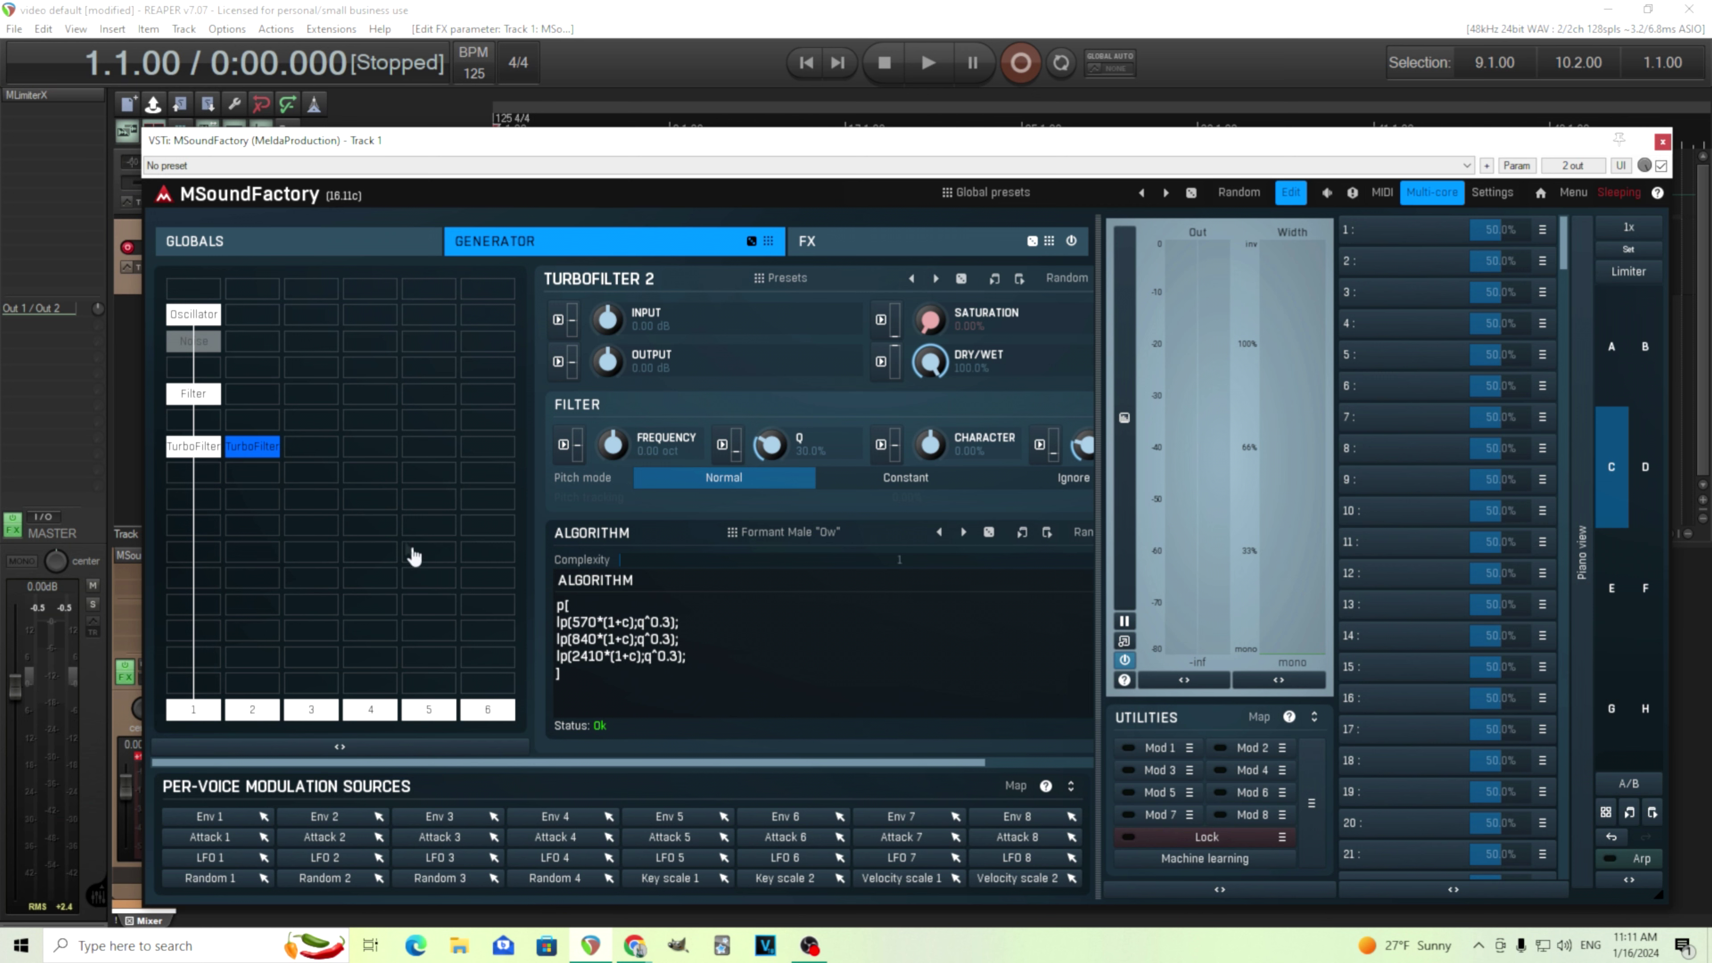
double_click(259, 449)
click(797, 712)
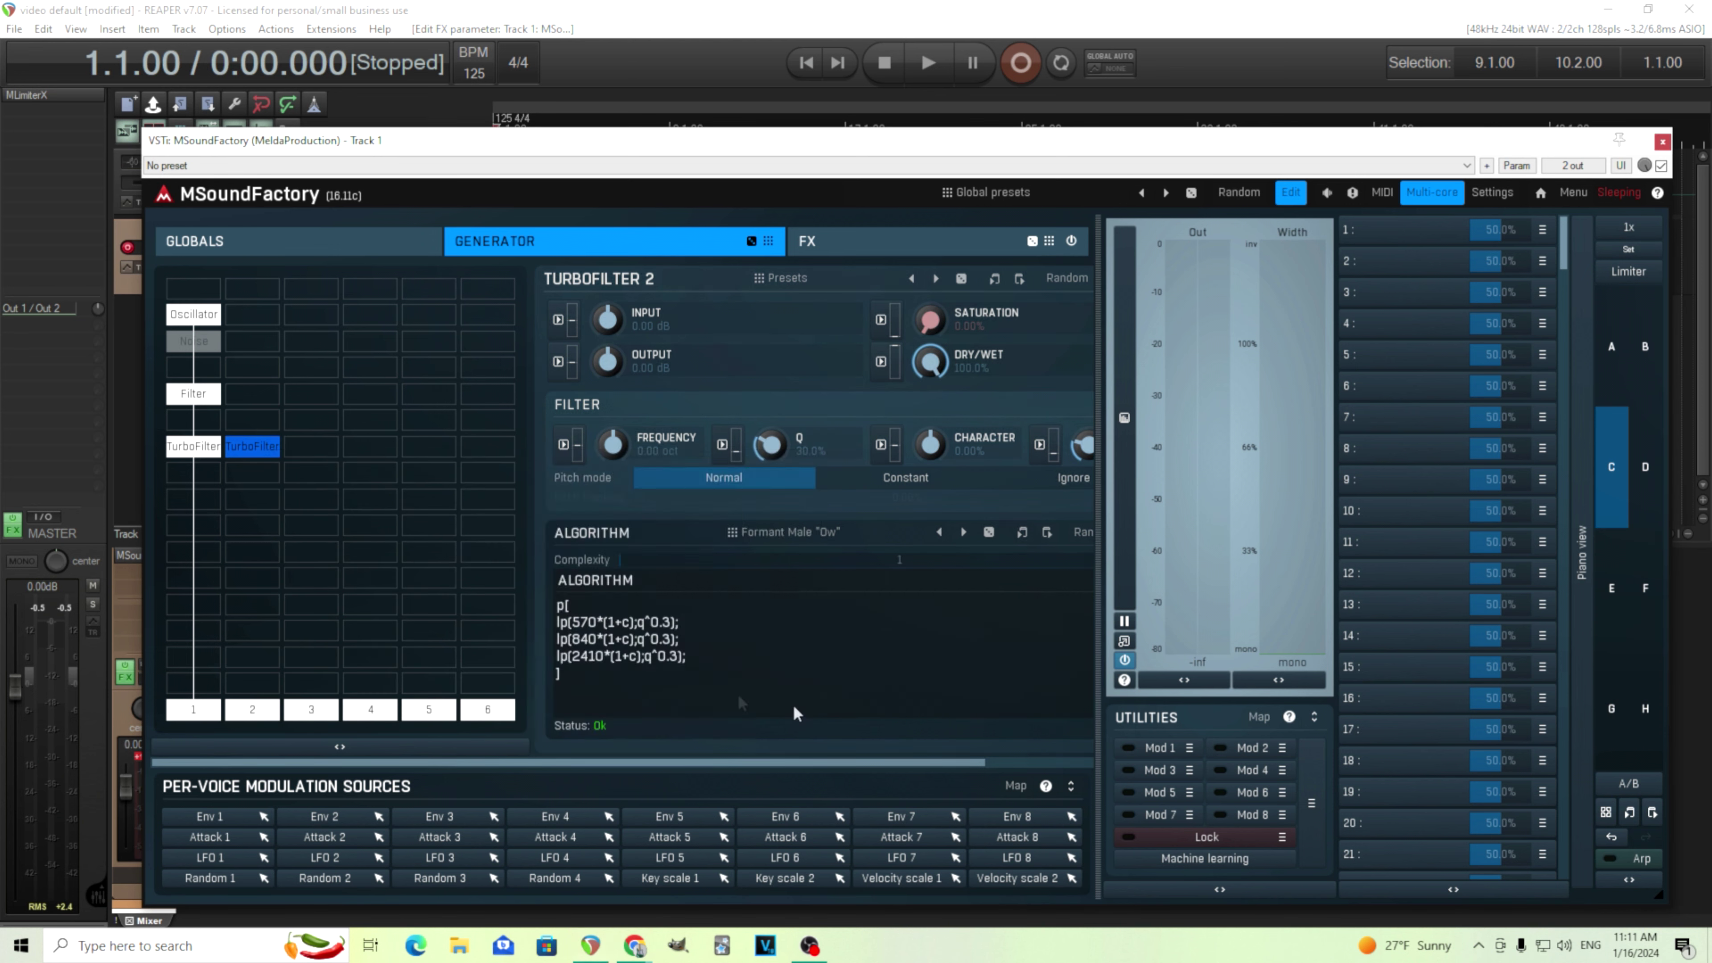
key(Delete)
Step: Expand TurboFilter 1 to full view and load the Formant Male "Ow" algorithm preset
click(193, 446)
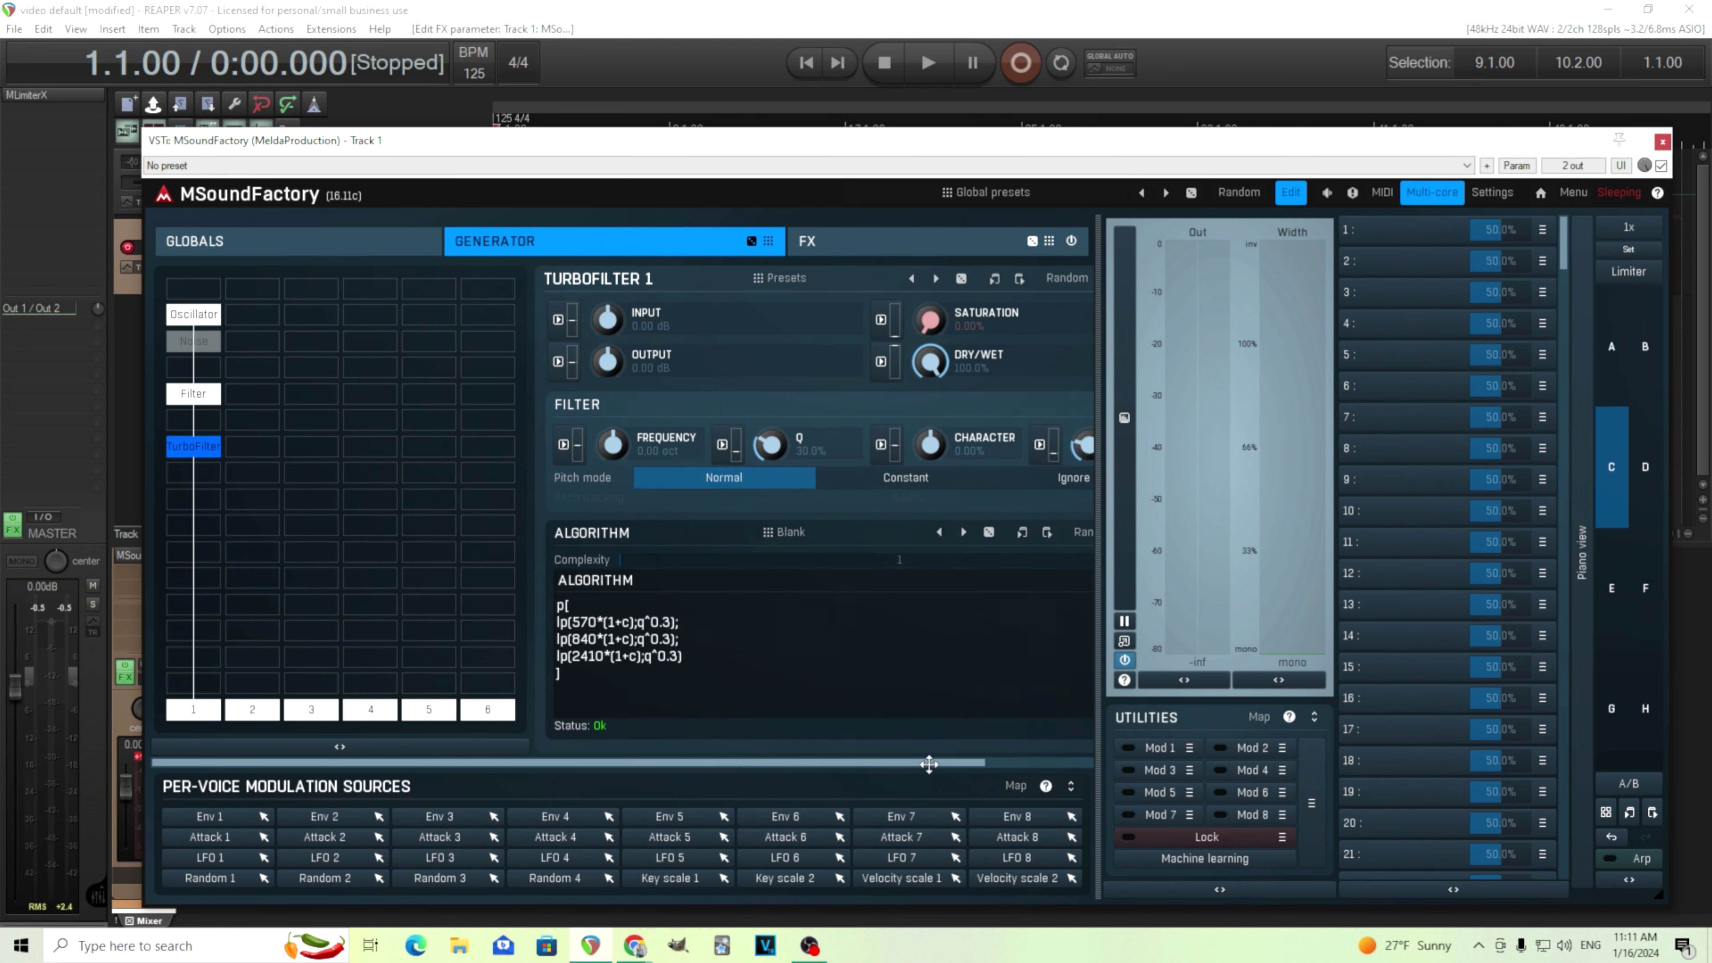
drag(929, 764, 1106, 757)
click(1043, 279)
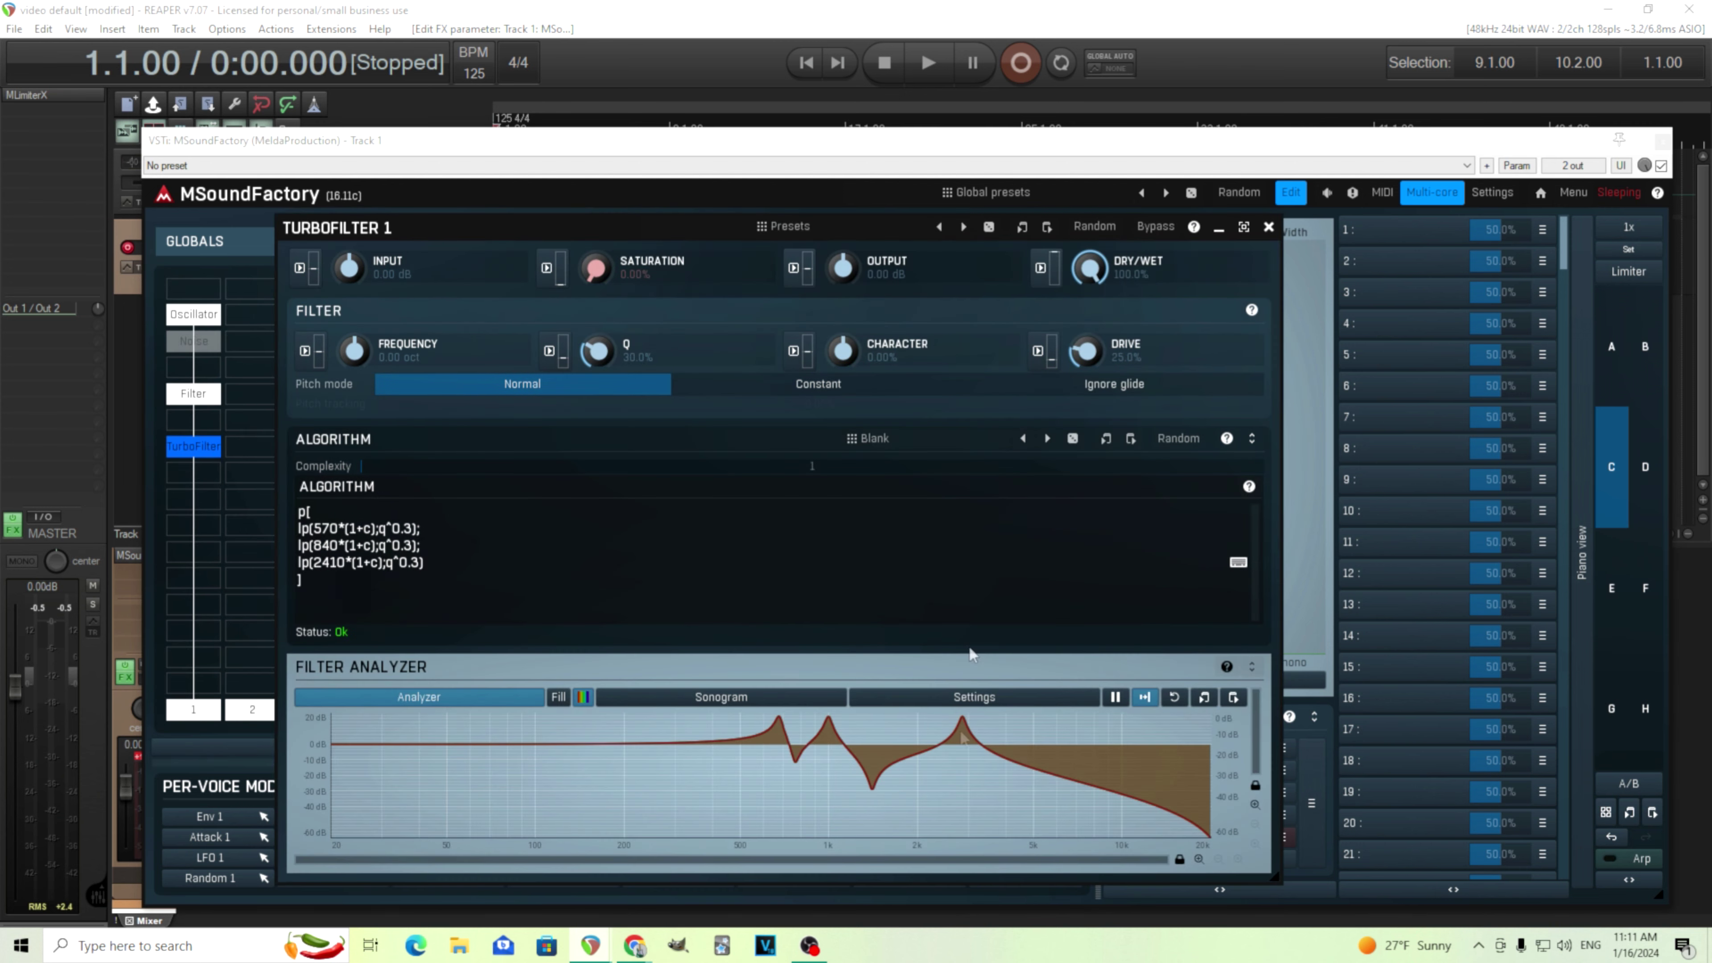
click(868, 445)
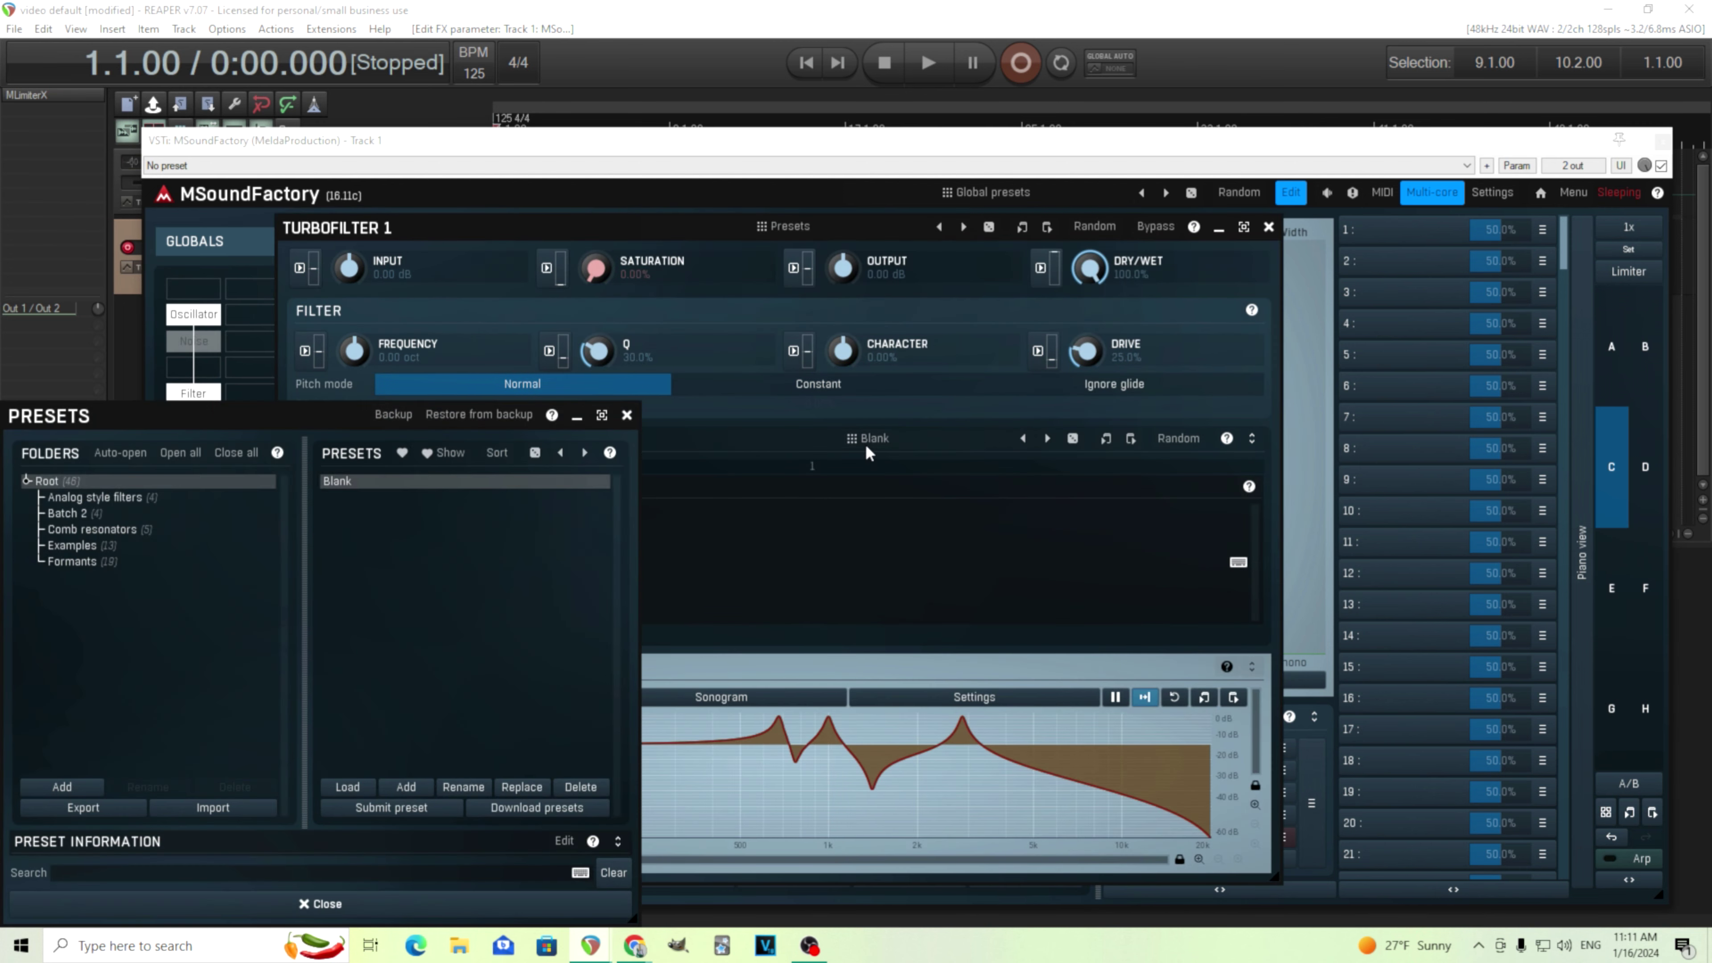
click(99, 566)
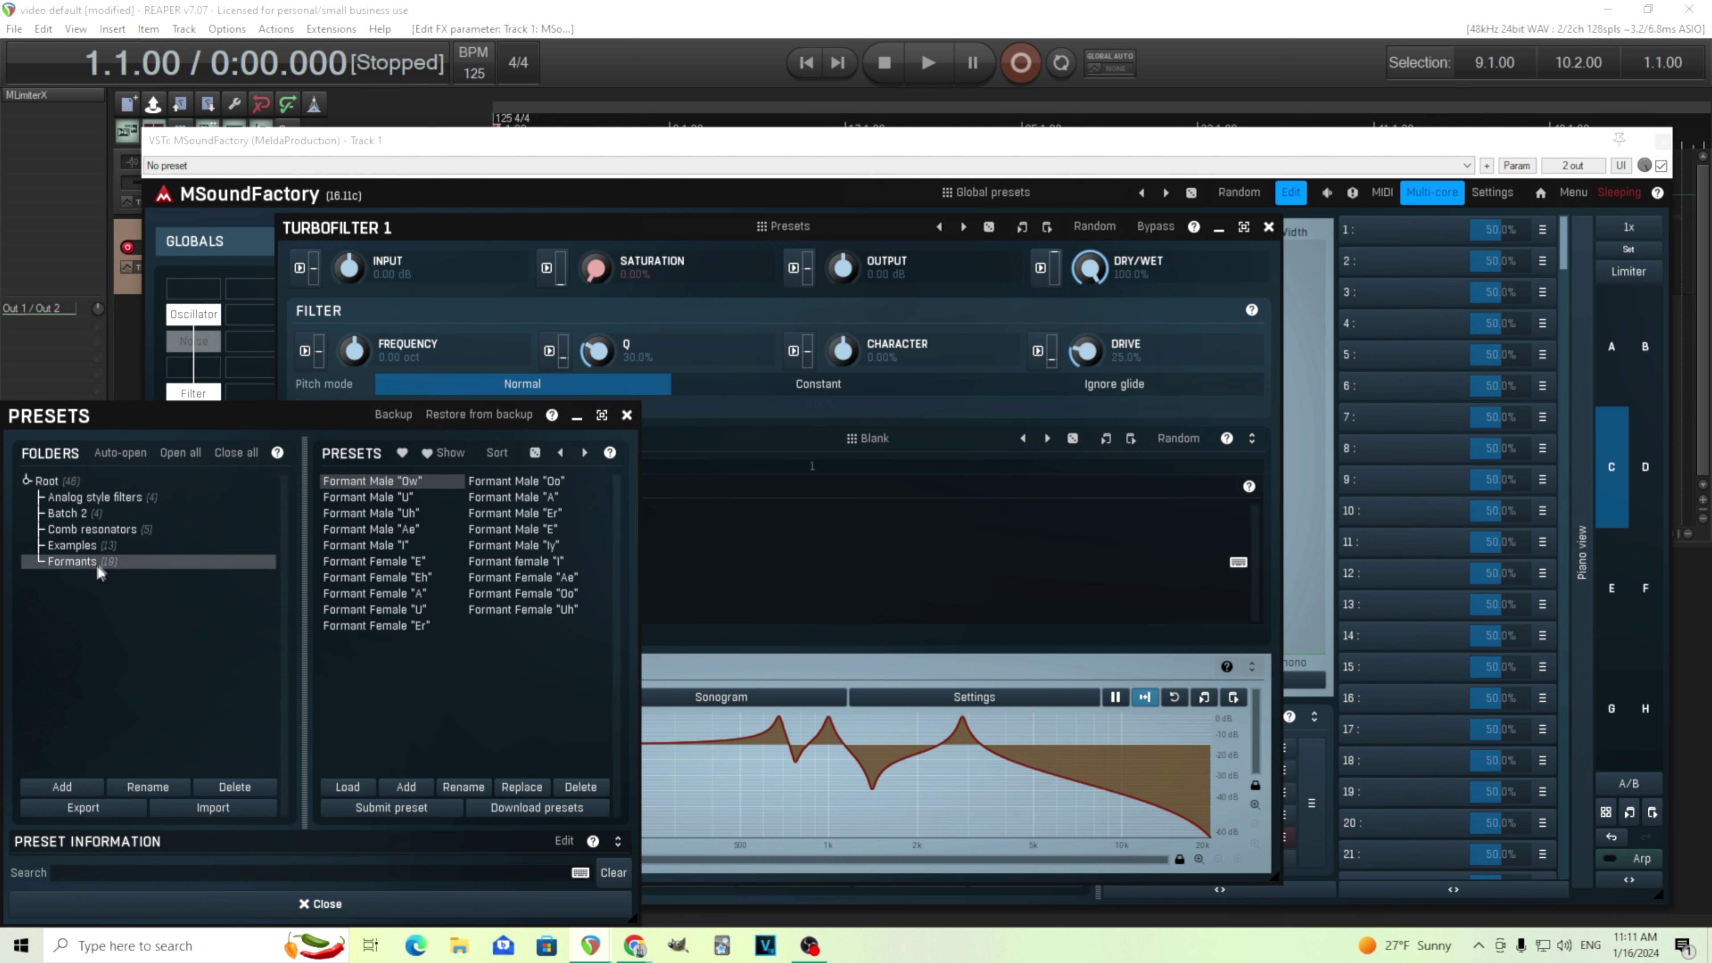
click(386, 483)
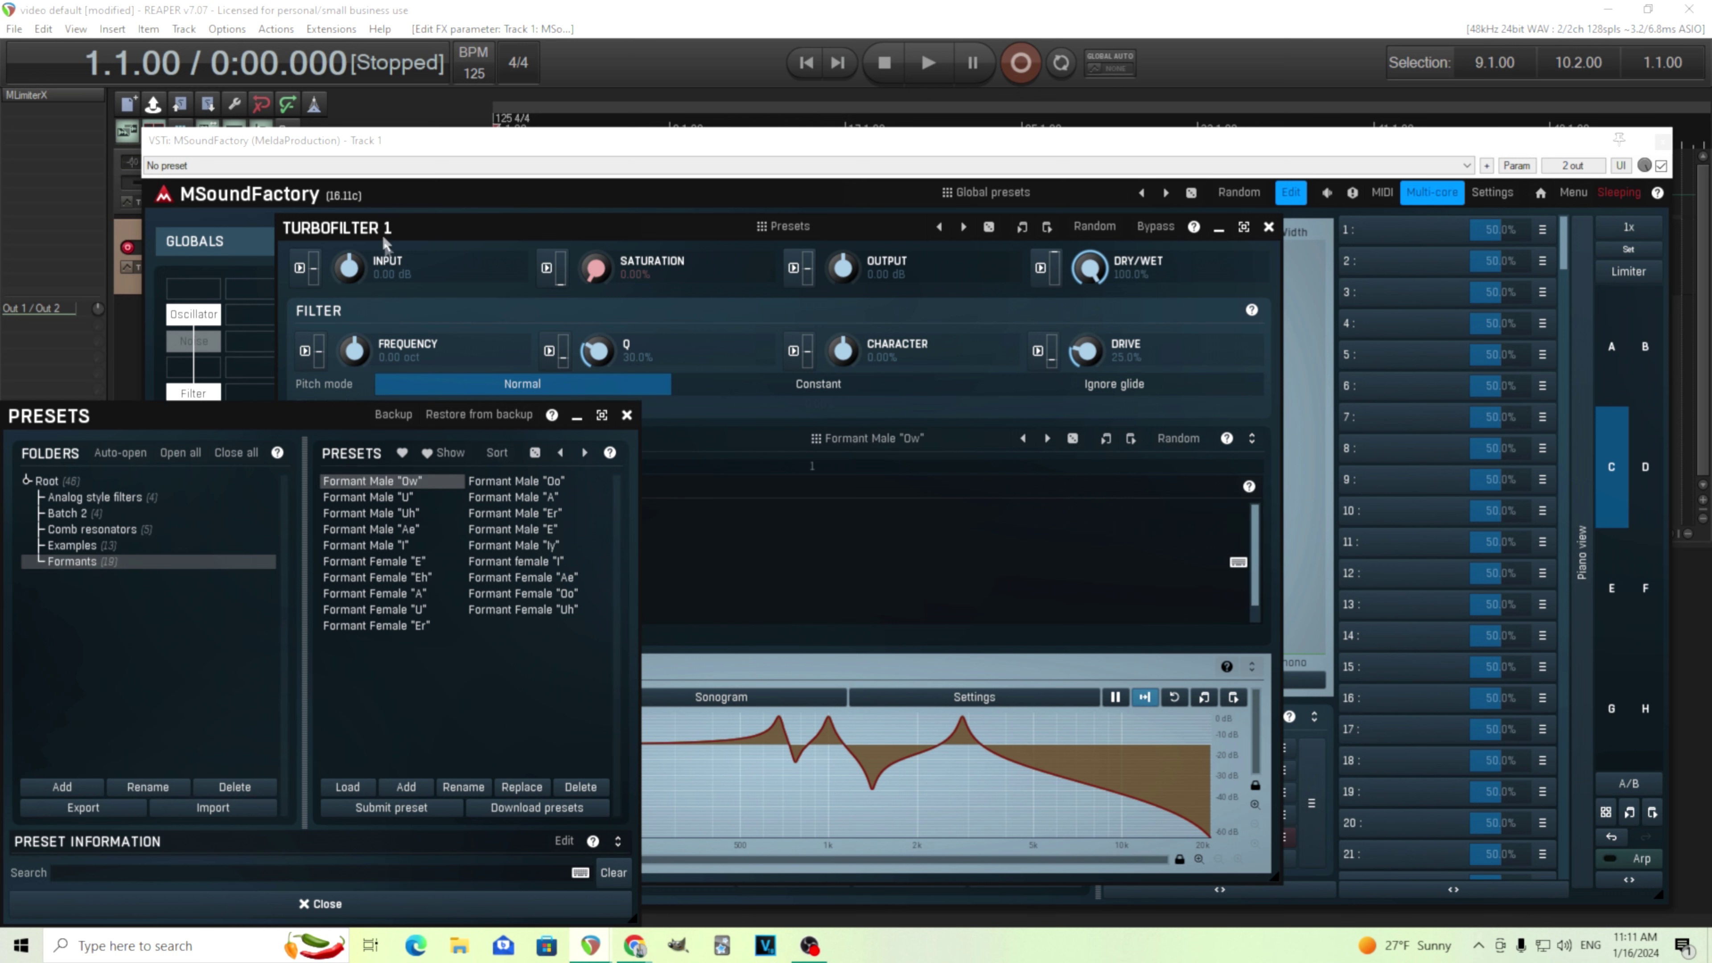
click(627, 415)
drag(412, 229, 535, 209)
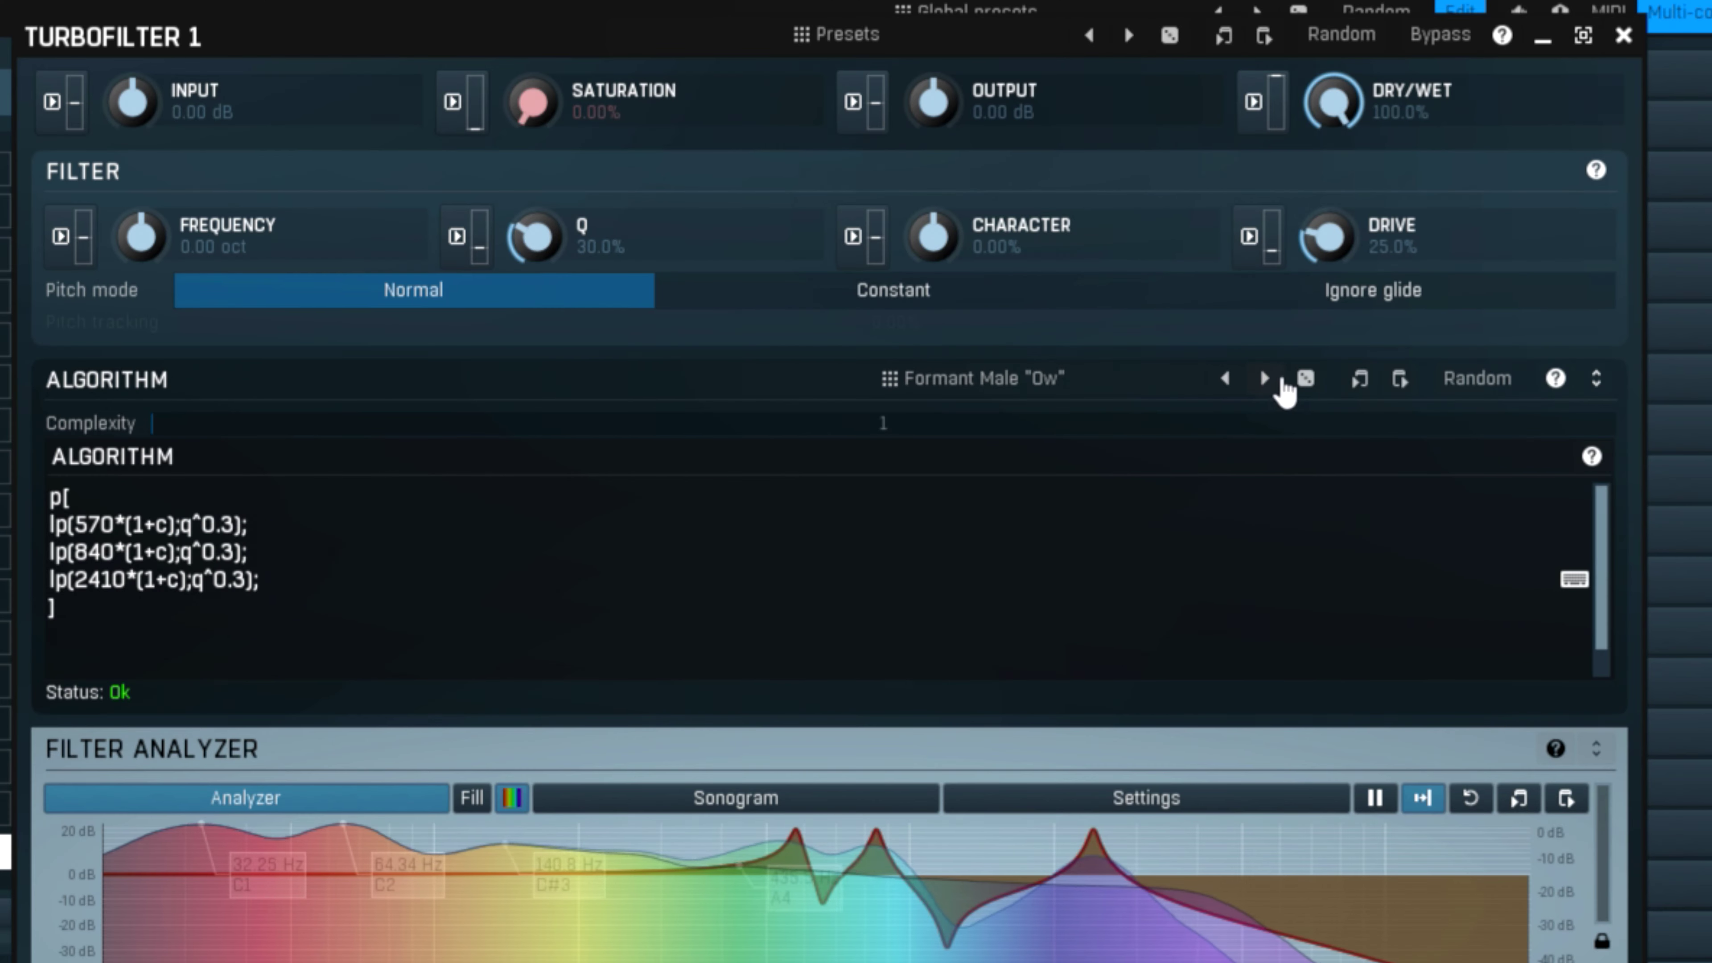
Step: Step through the male formant algorithms from "Oo" to "Iy"
click(1267, 379)
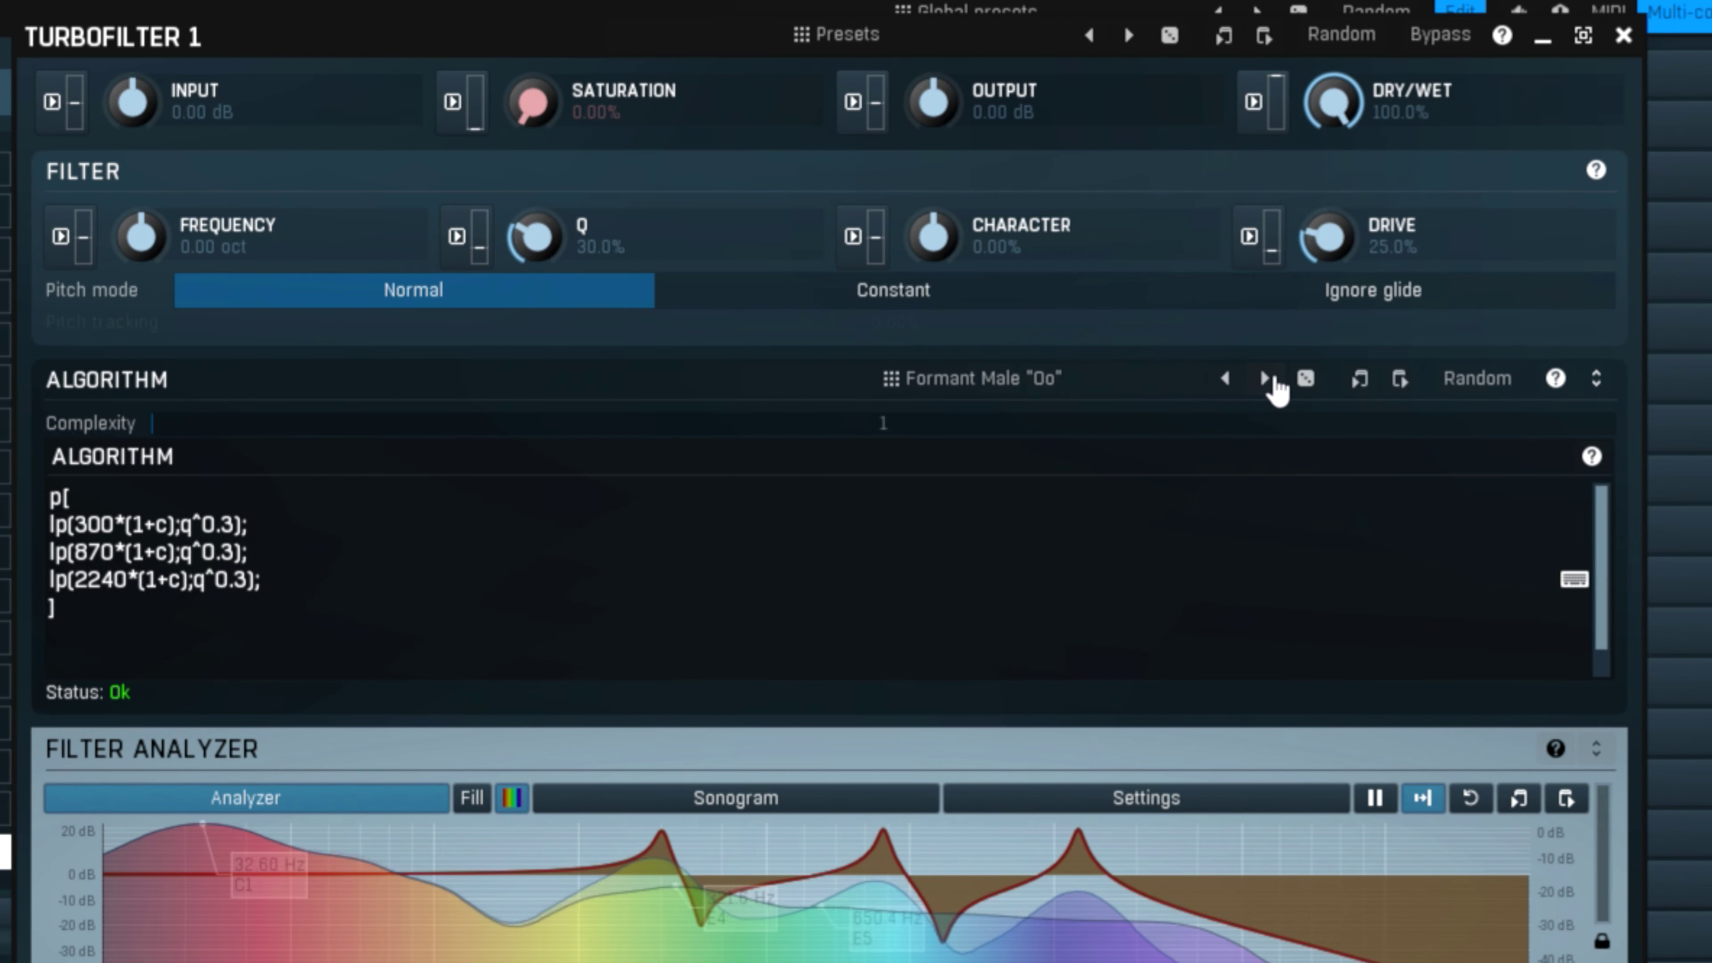
click(1266, 379)
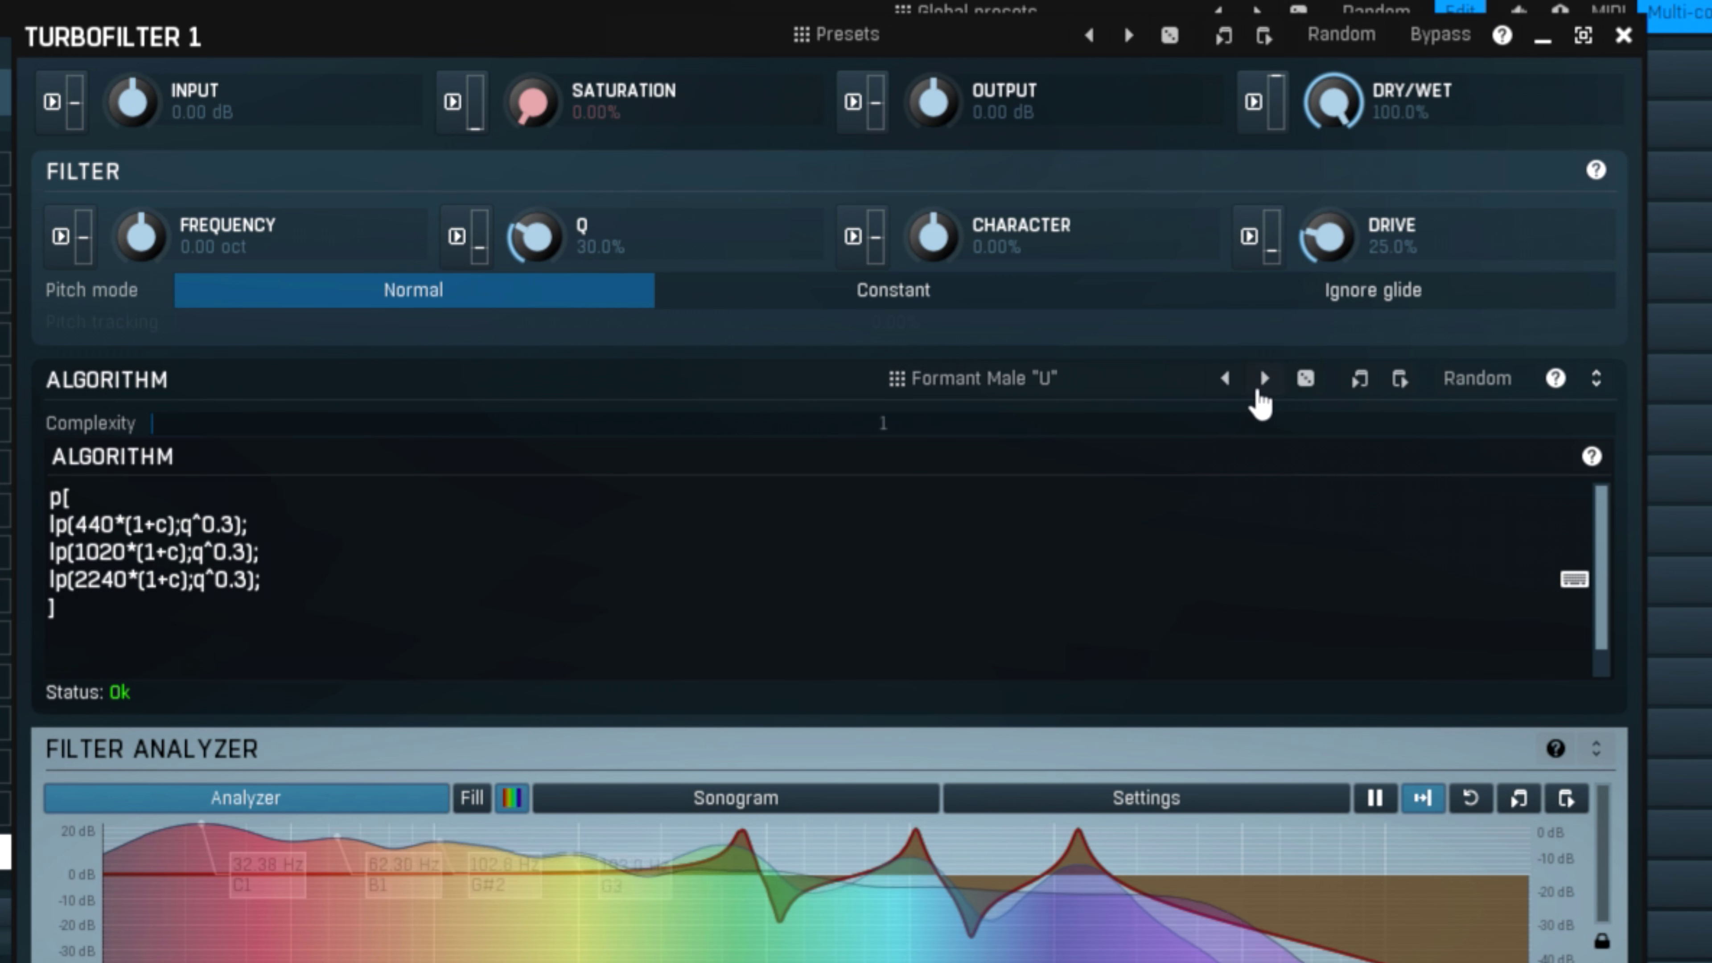
click(1259, 391)
click(1266, 392)
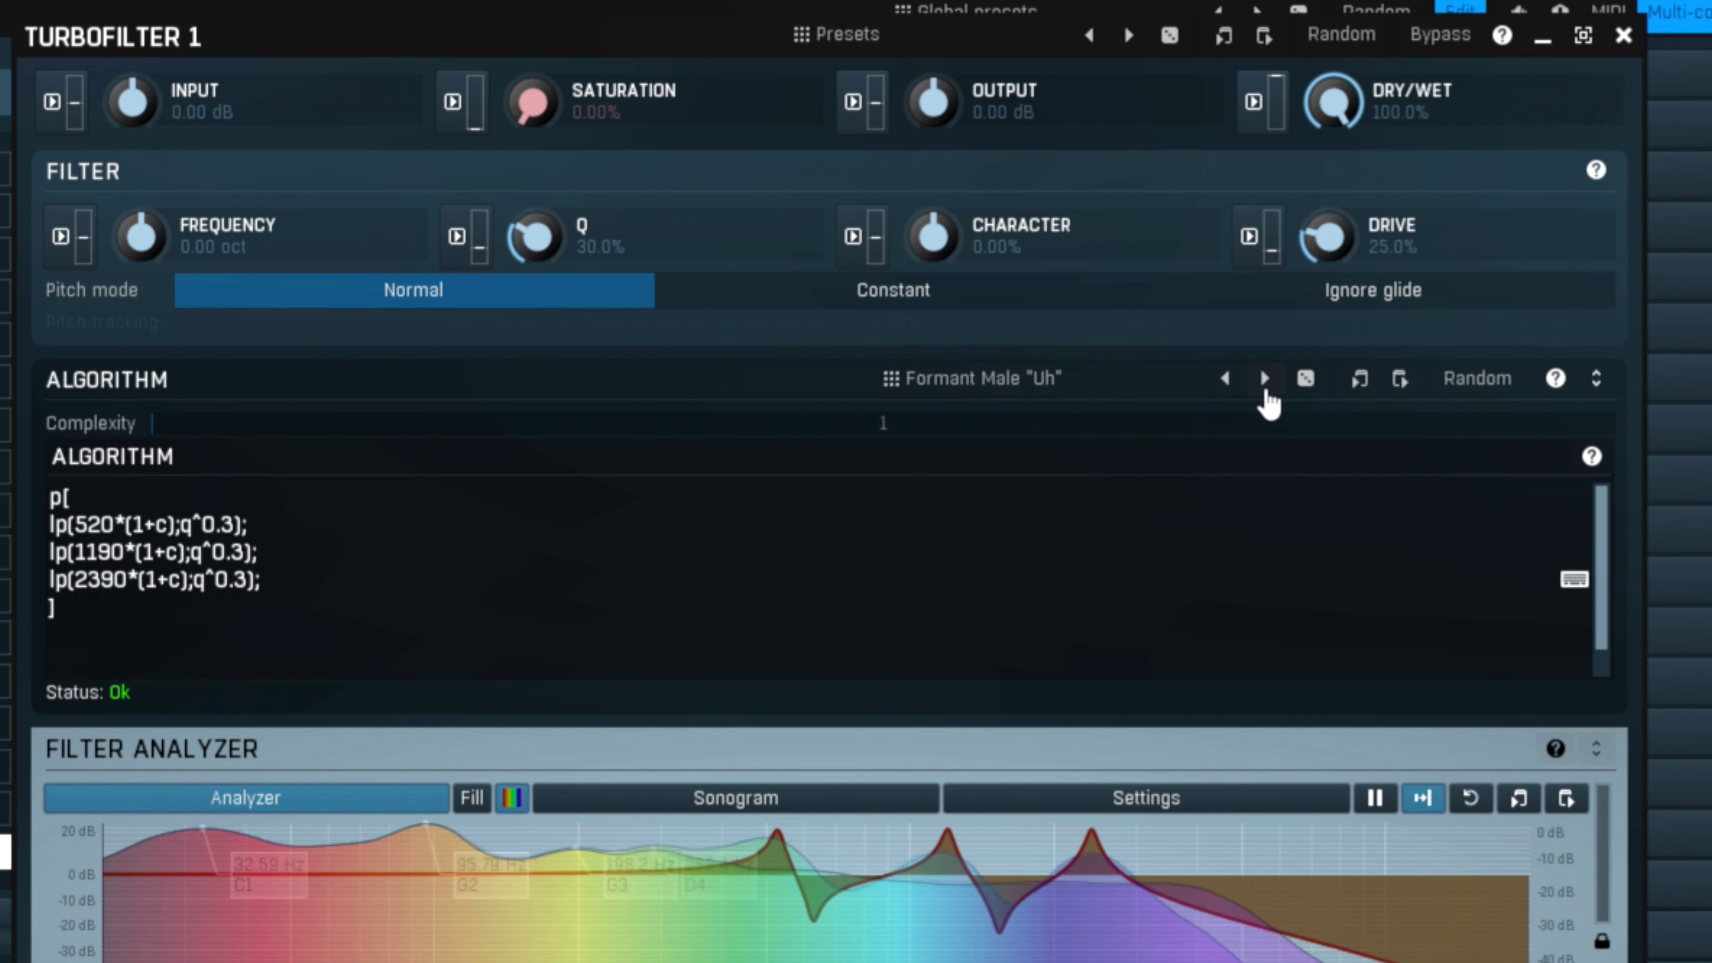
click(1266, 393)
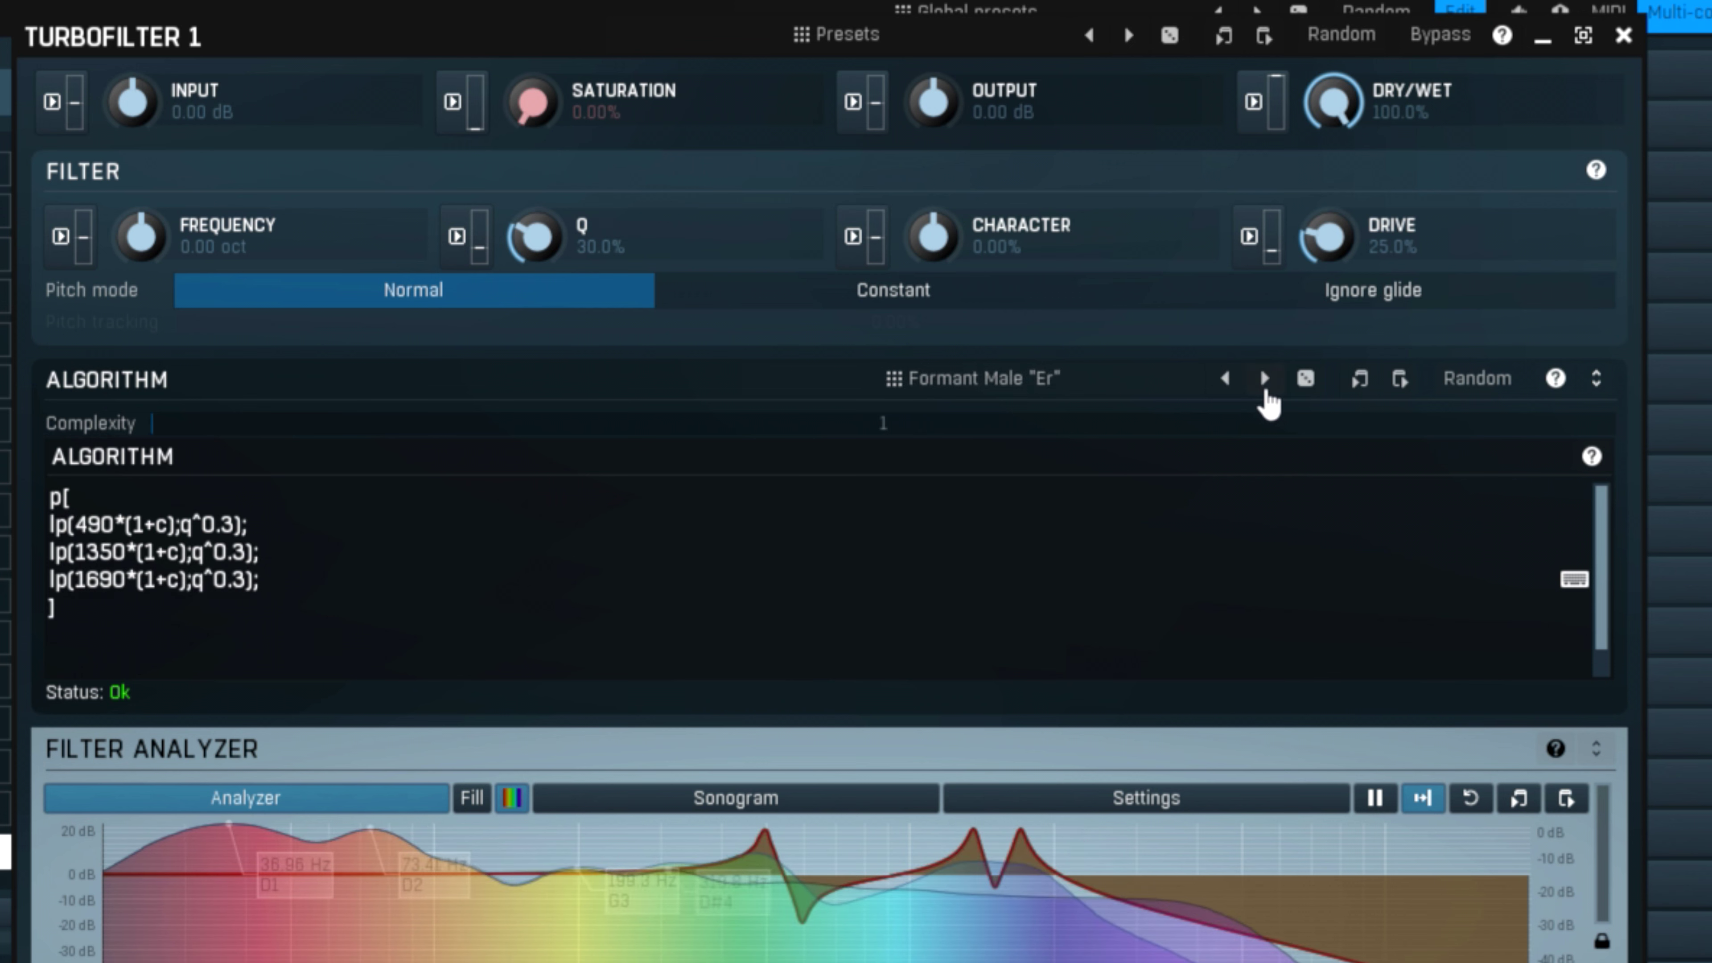
click(1265, 392)
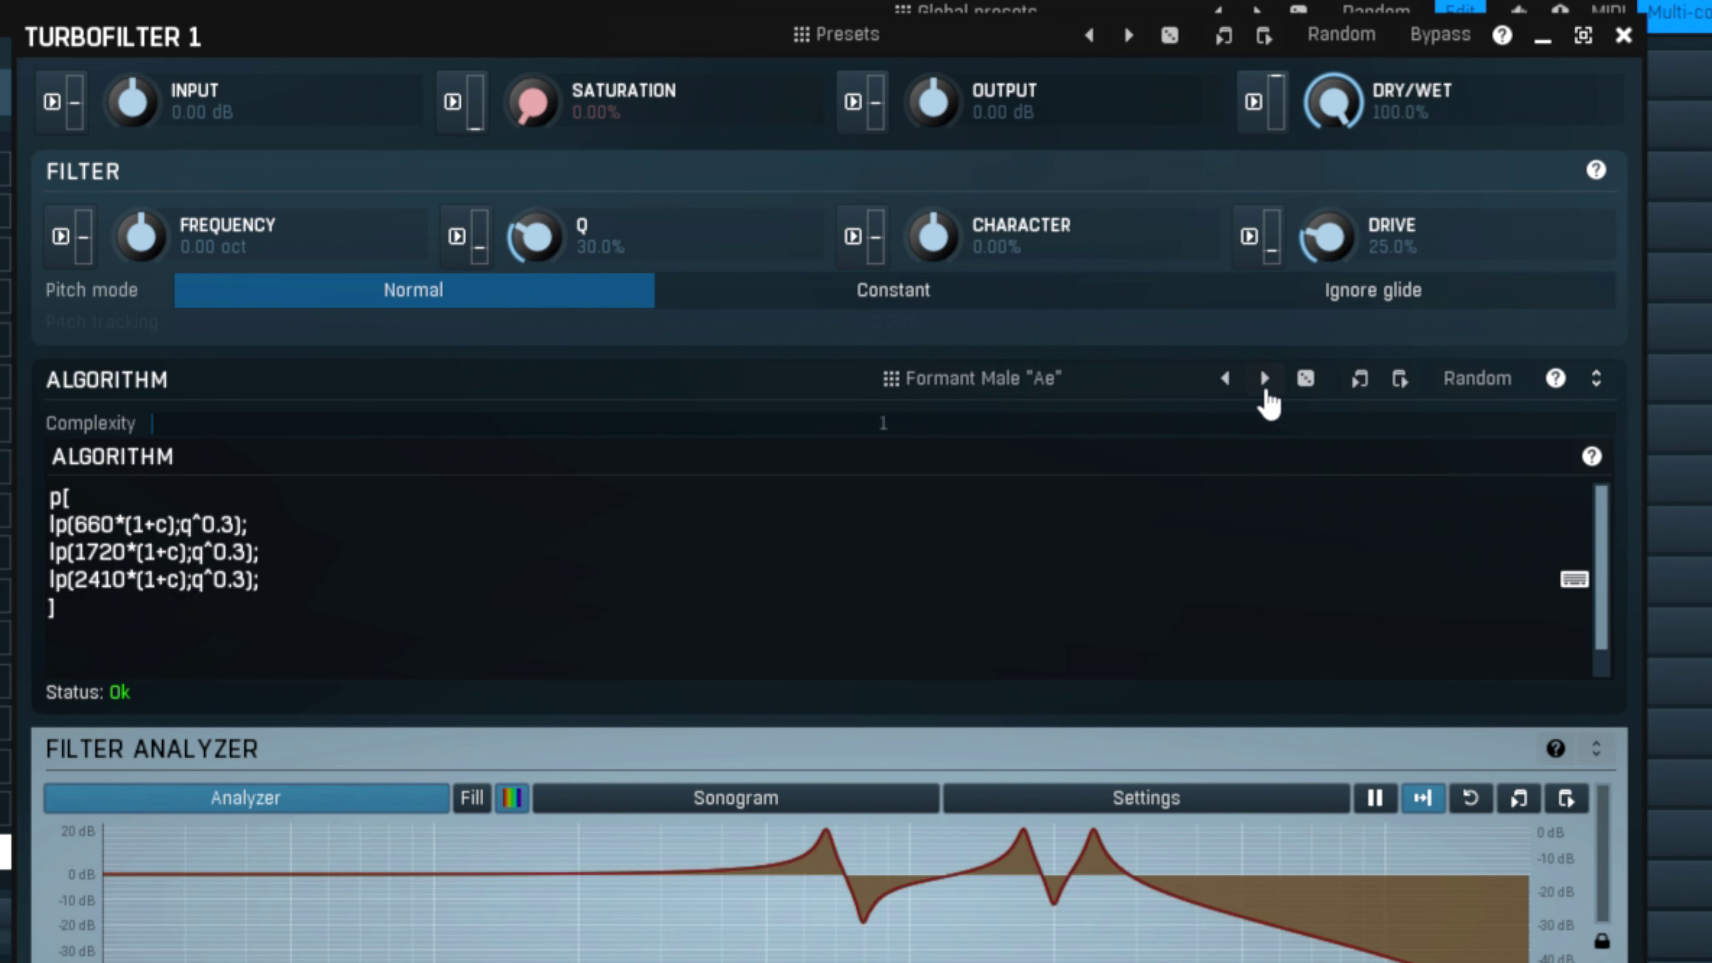
click(1266, 393)
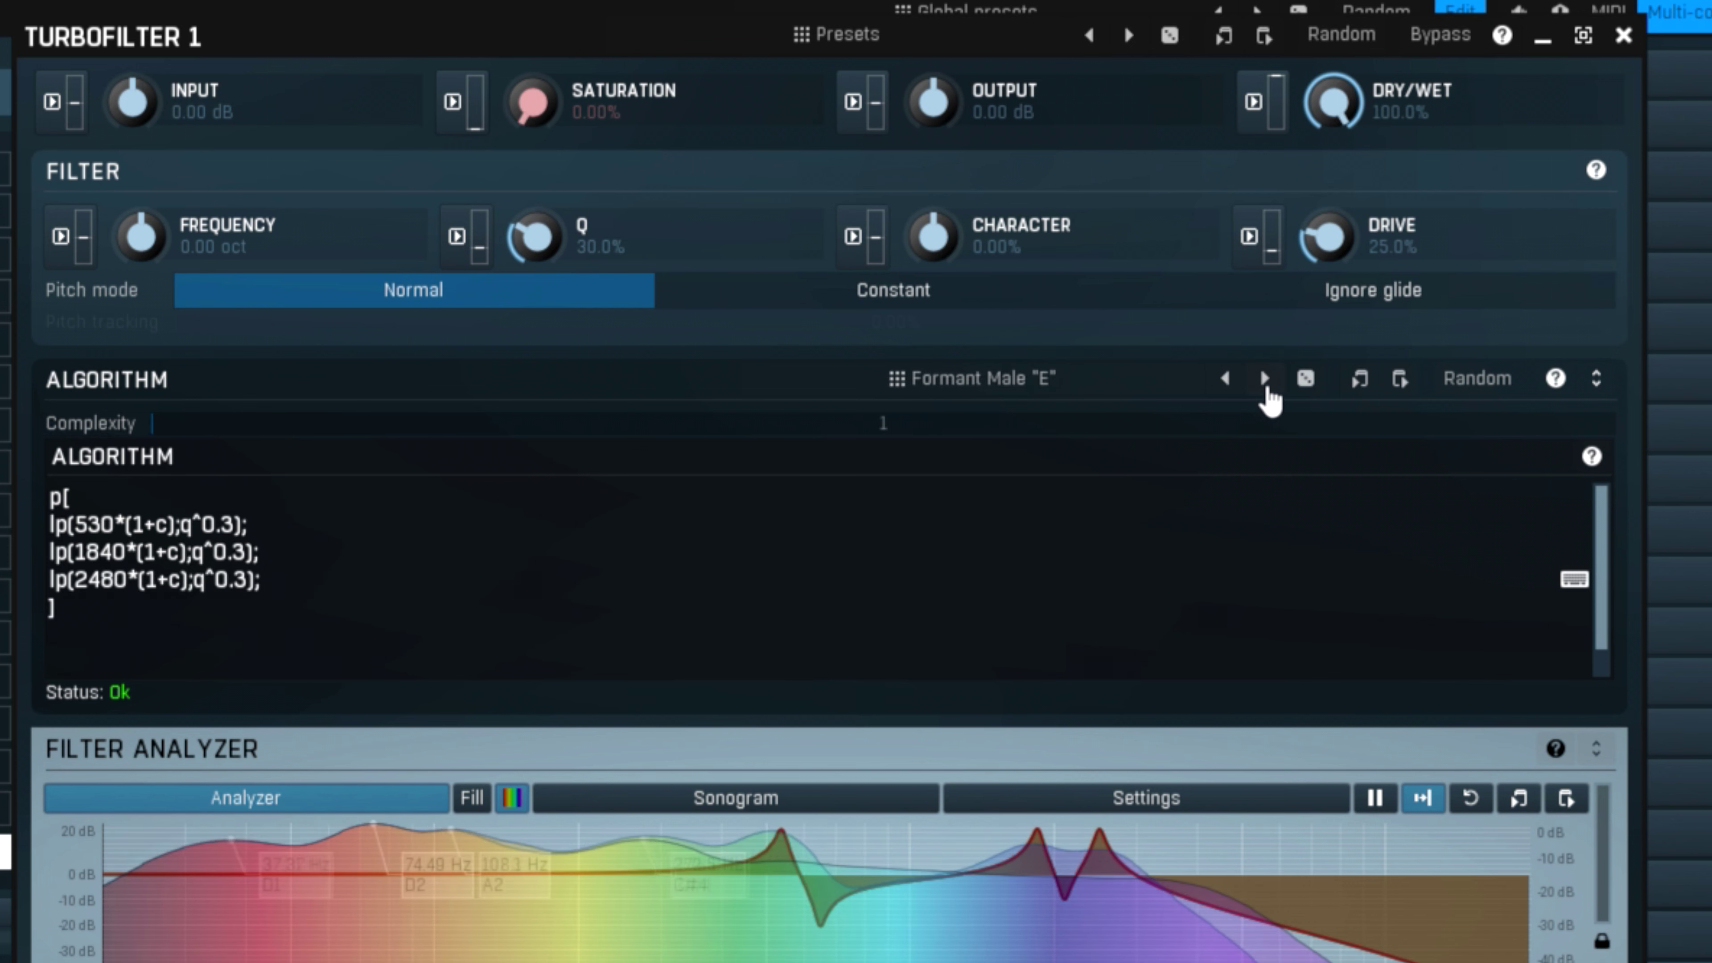
click(1265, 392)
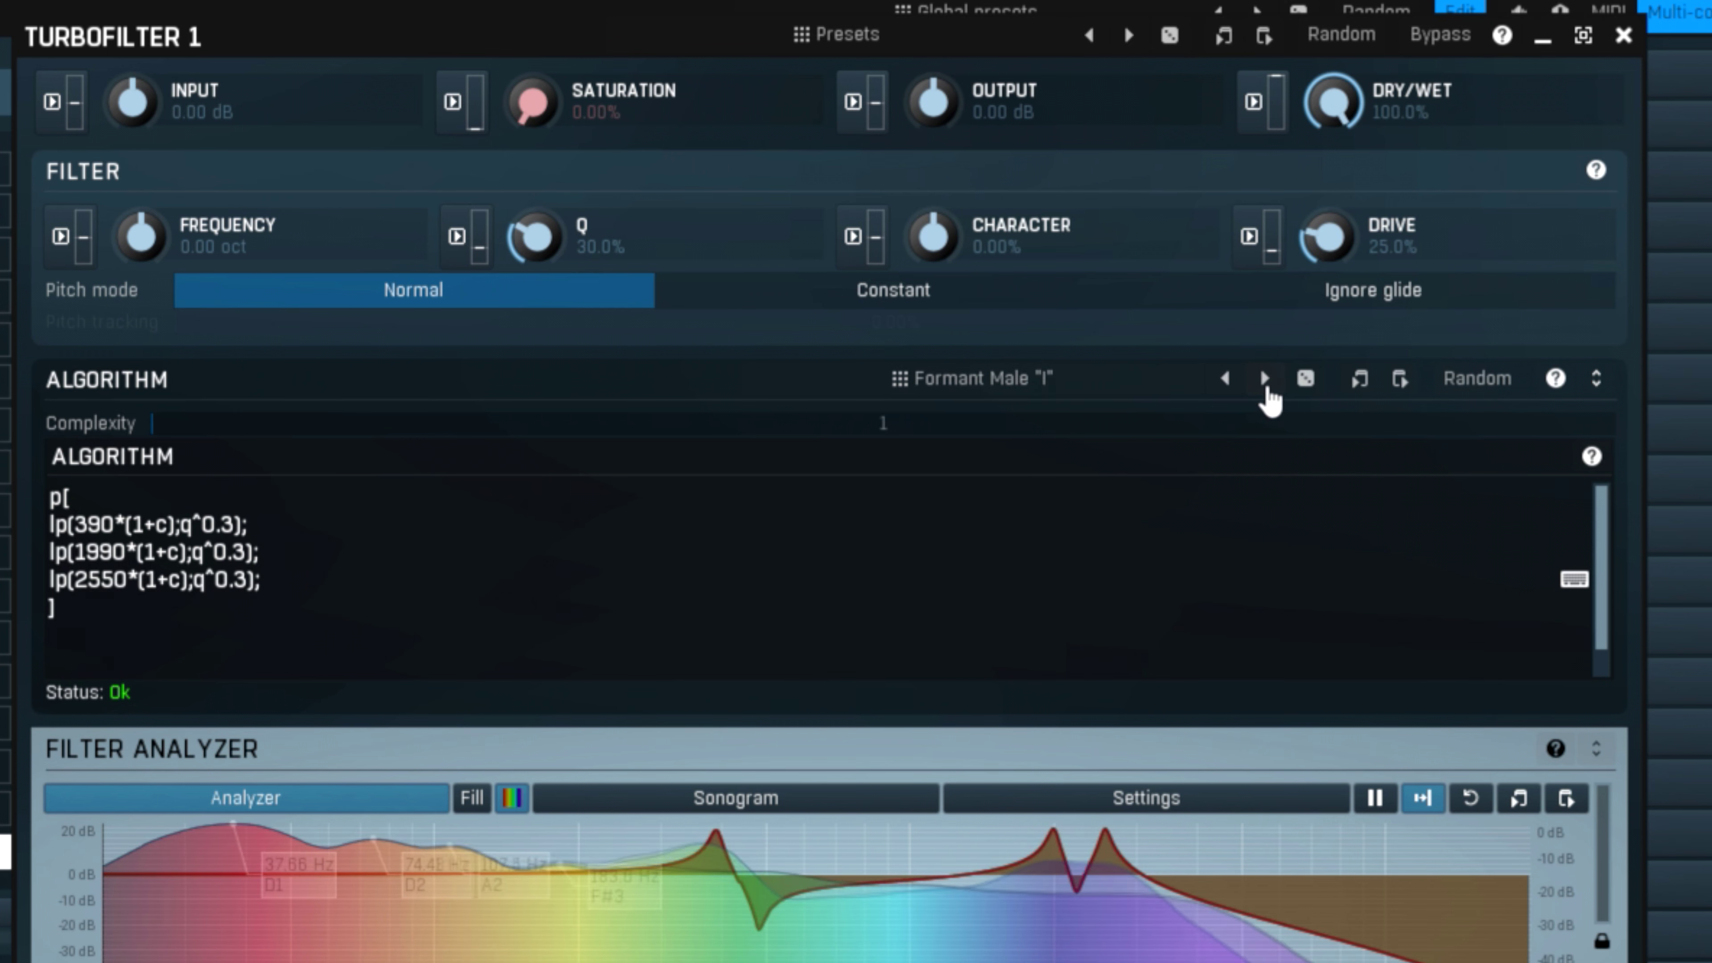
click(1265, 393)
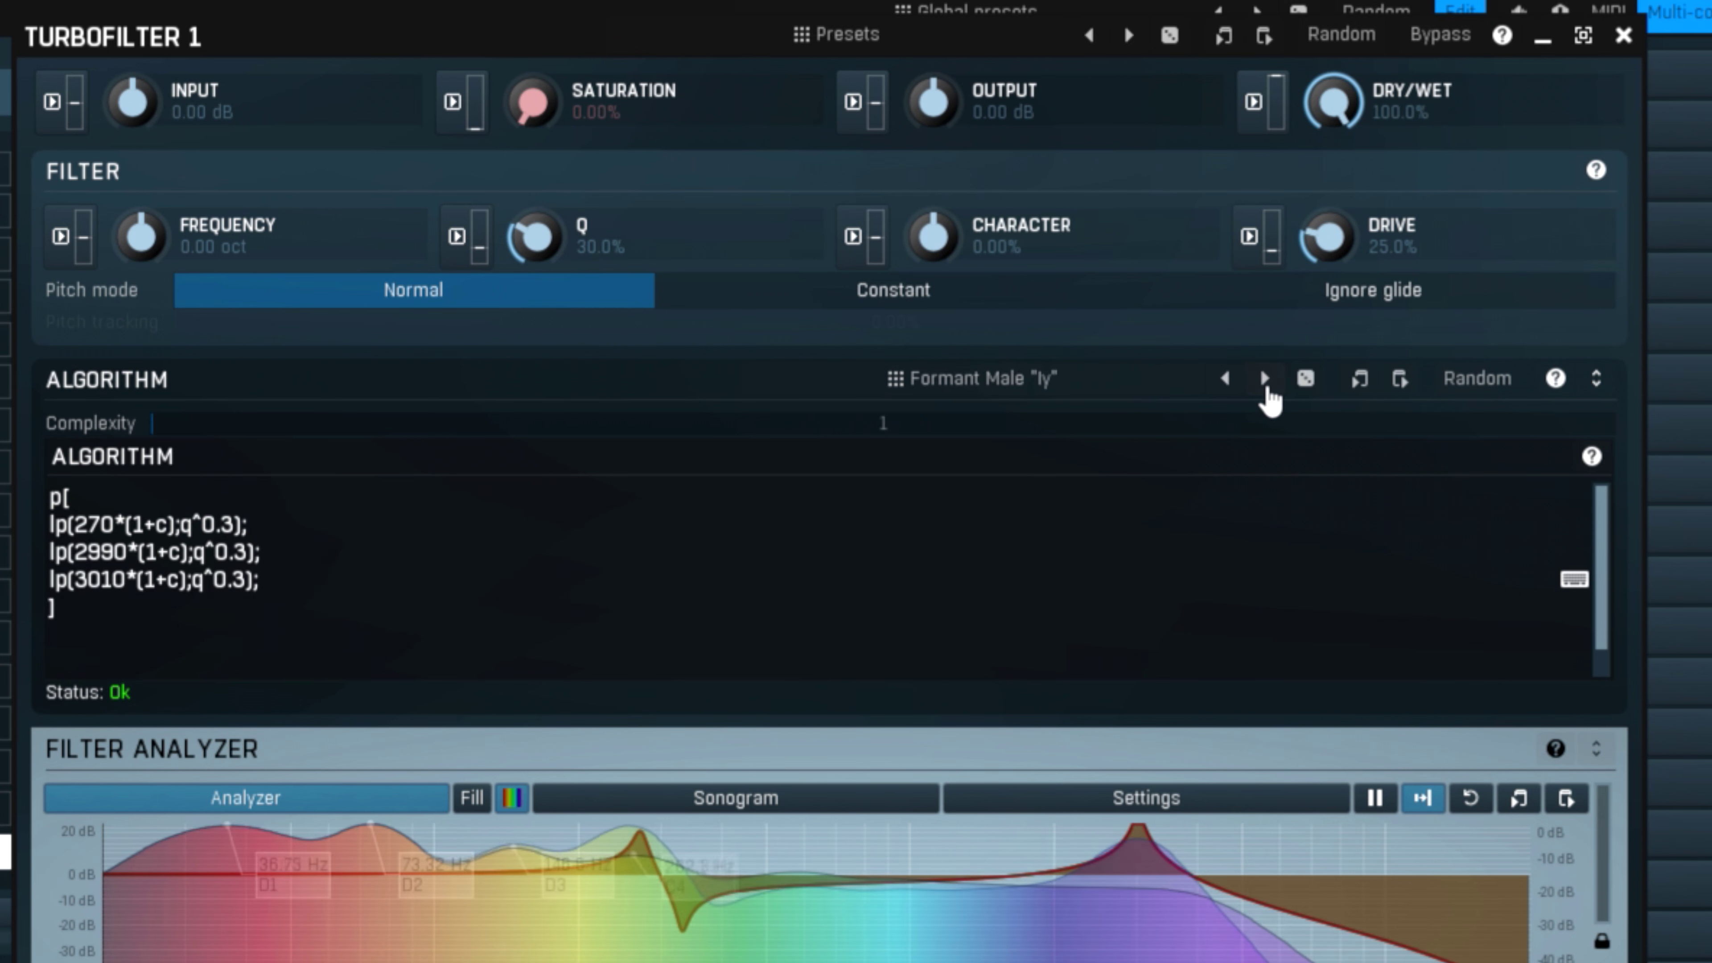
Step: Step through the female formant algorithms from "E" to "Er"
click(1266, 392)
click(1266, 390)
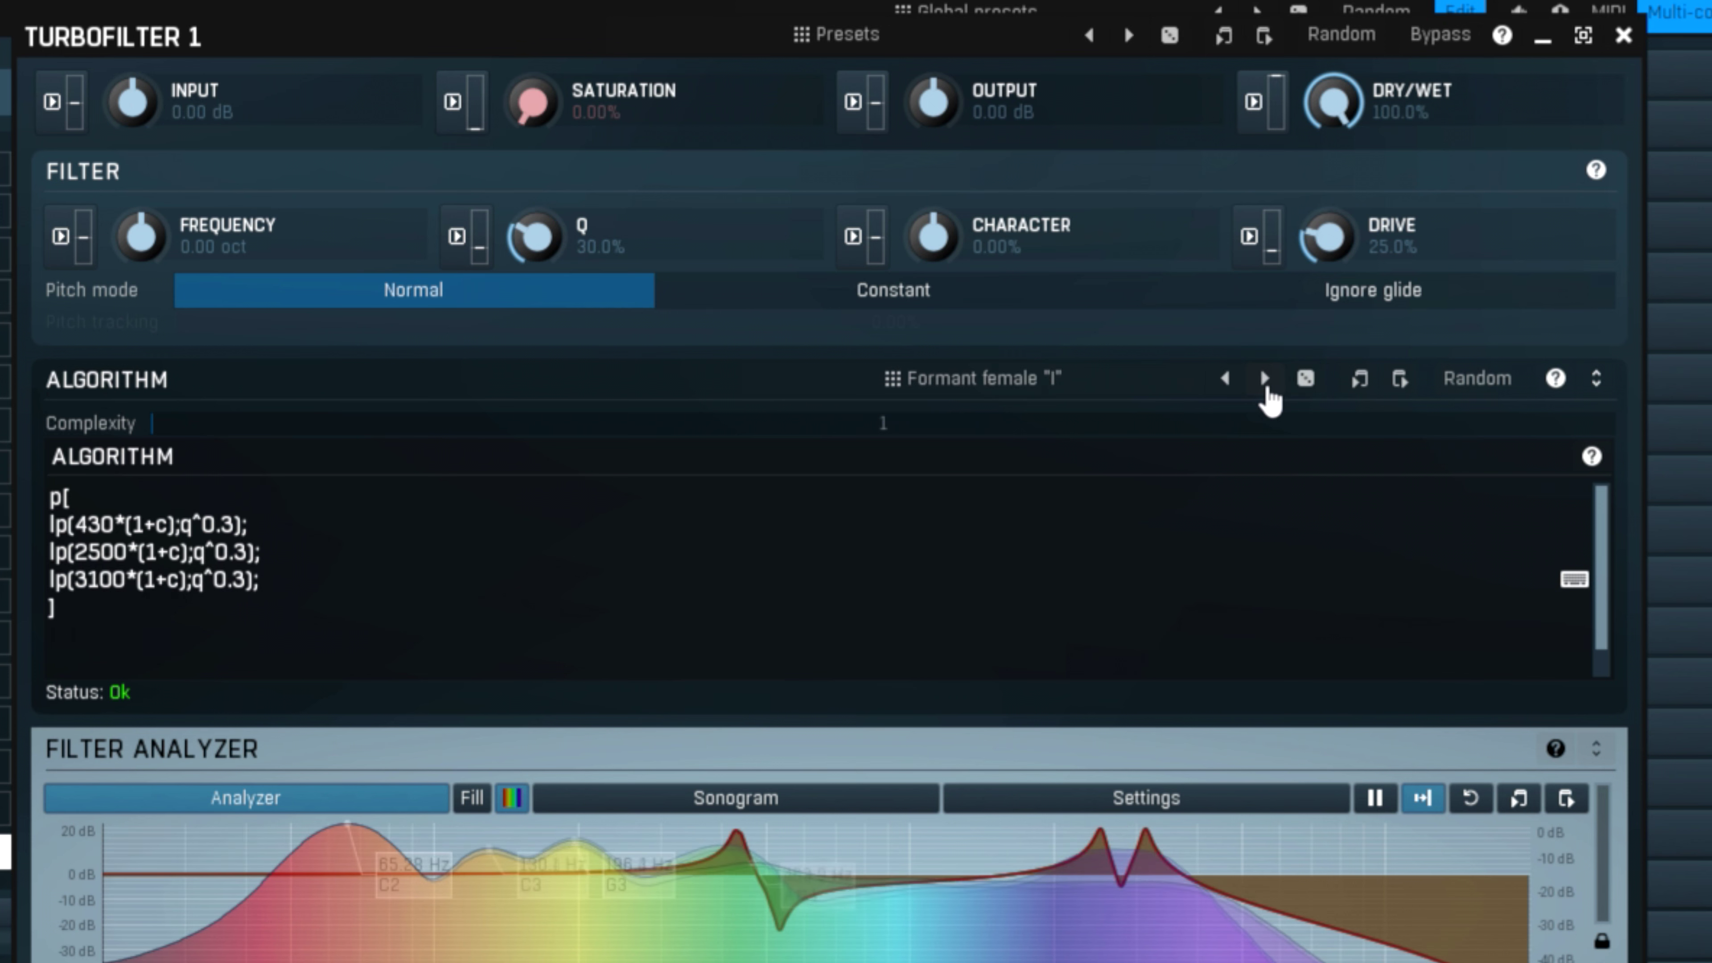
click(1266, 390)
click(1265, 391)
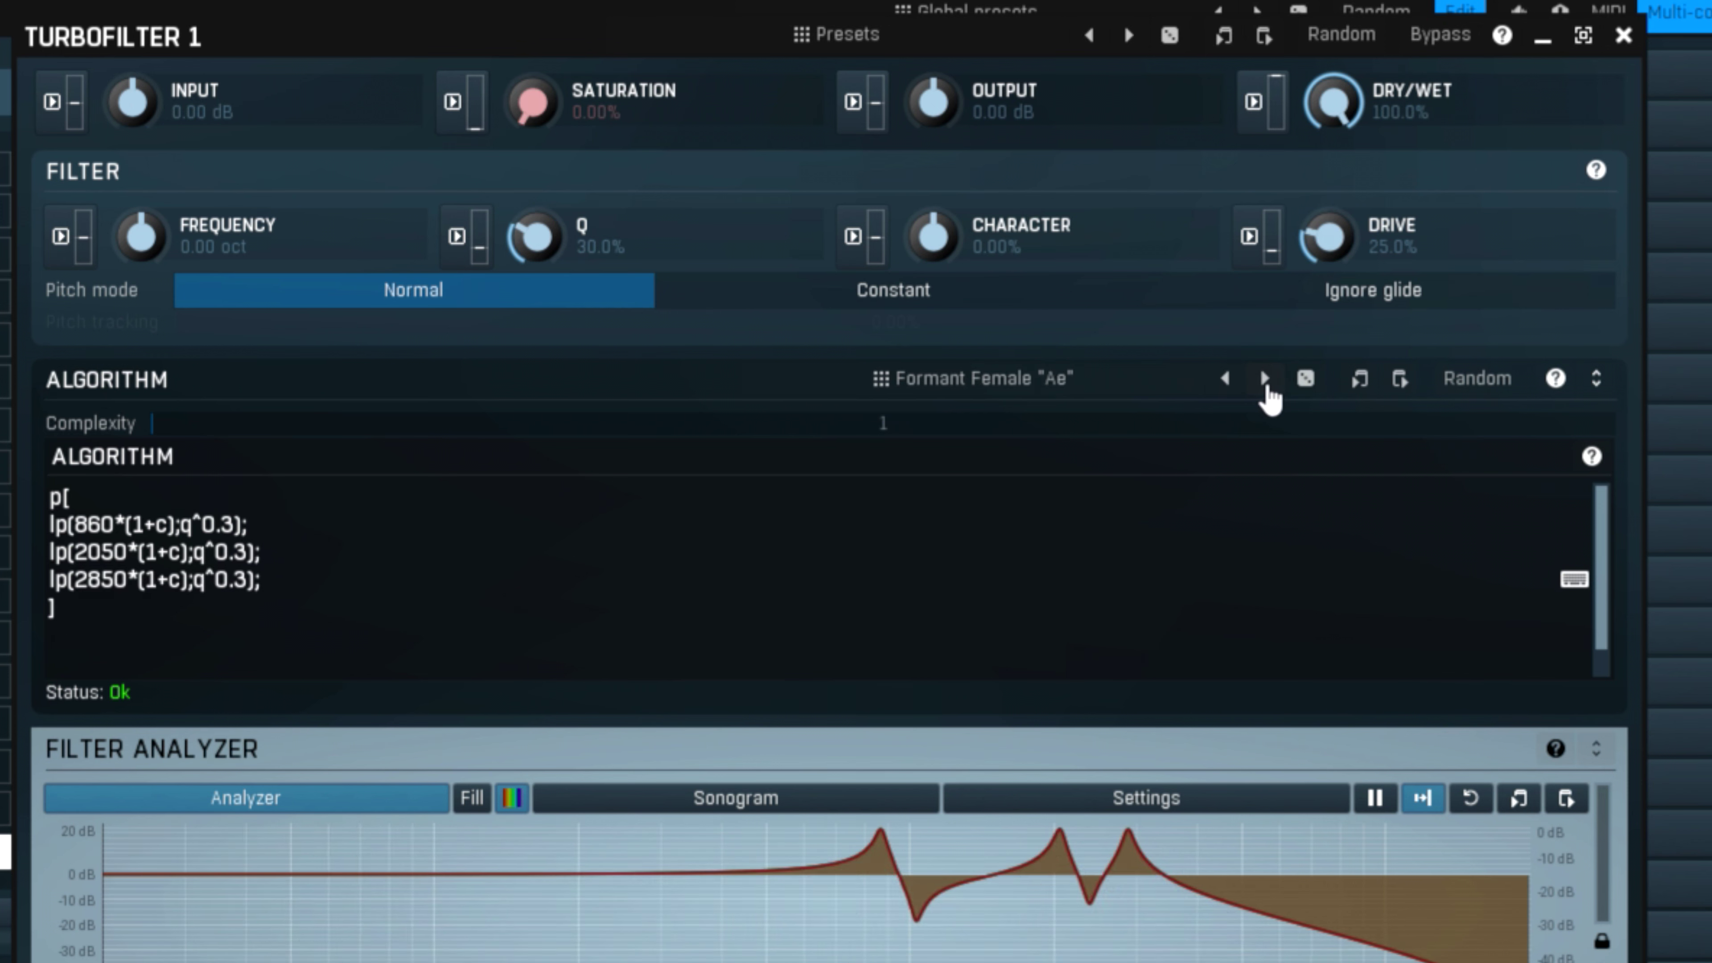
click(1265, 390)
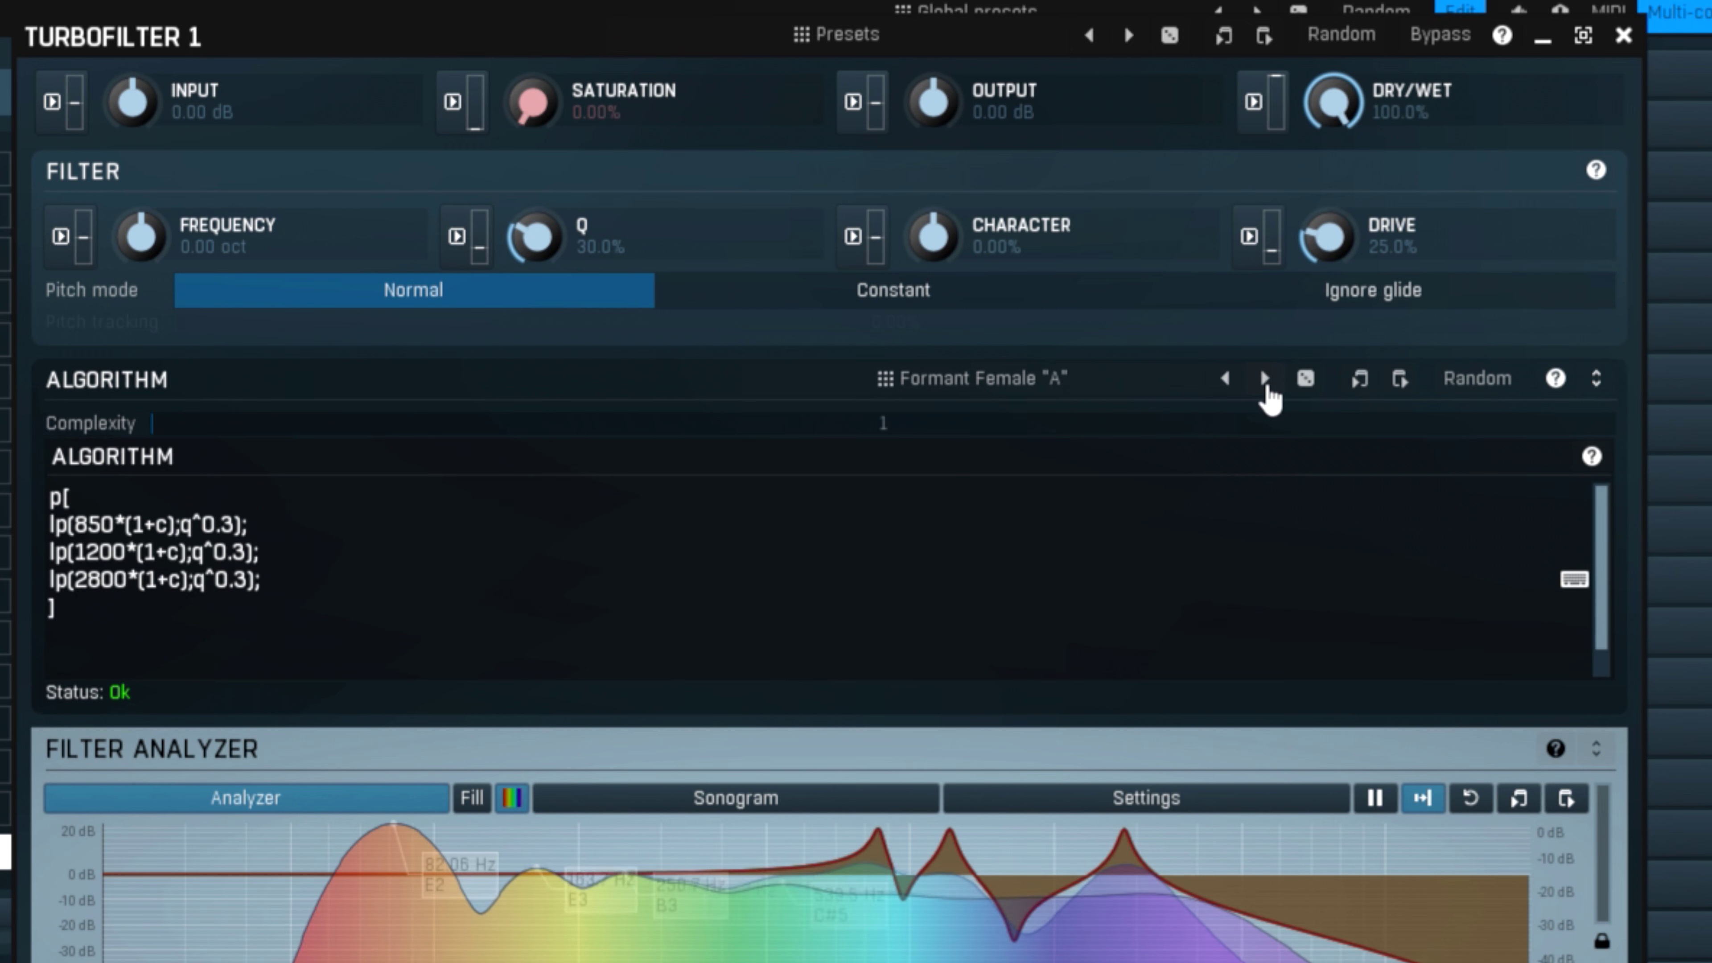
click(1266, 390)
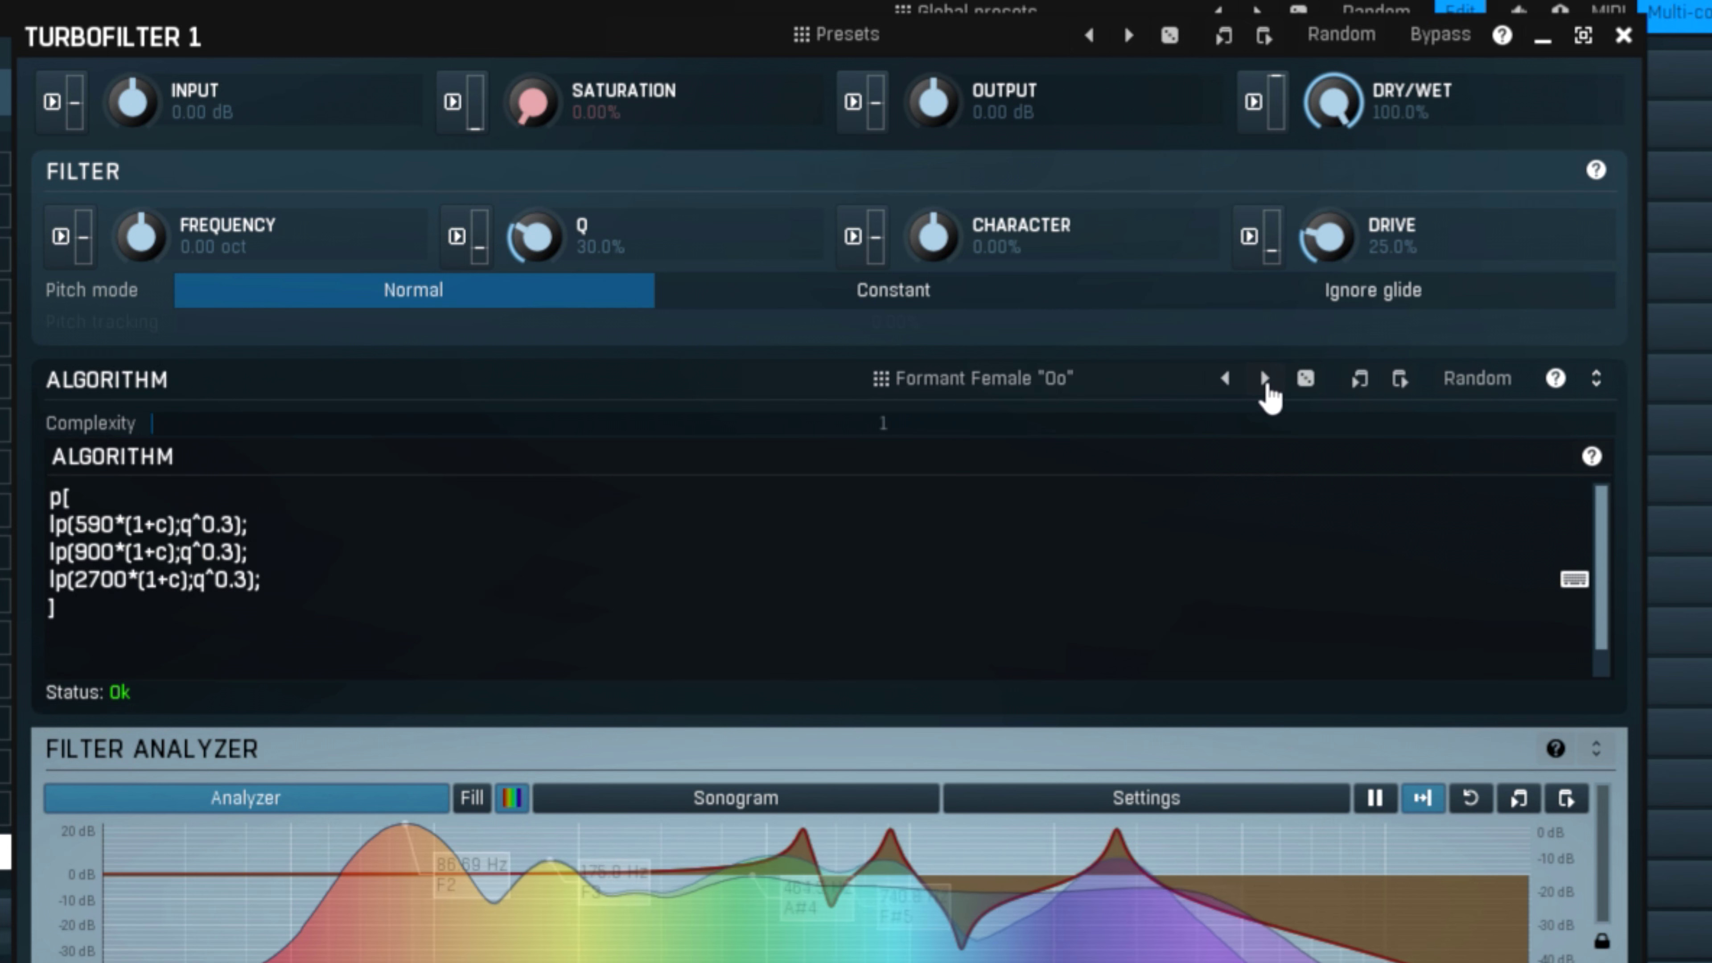
click(1266, 390)
click(1266, 390)
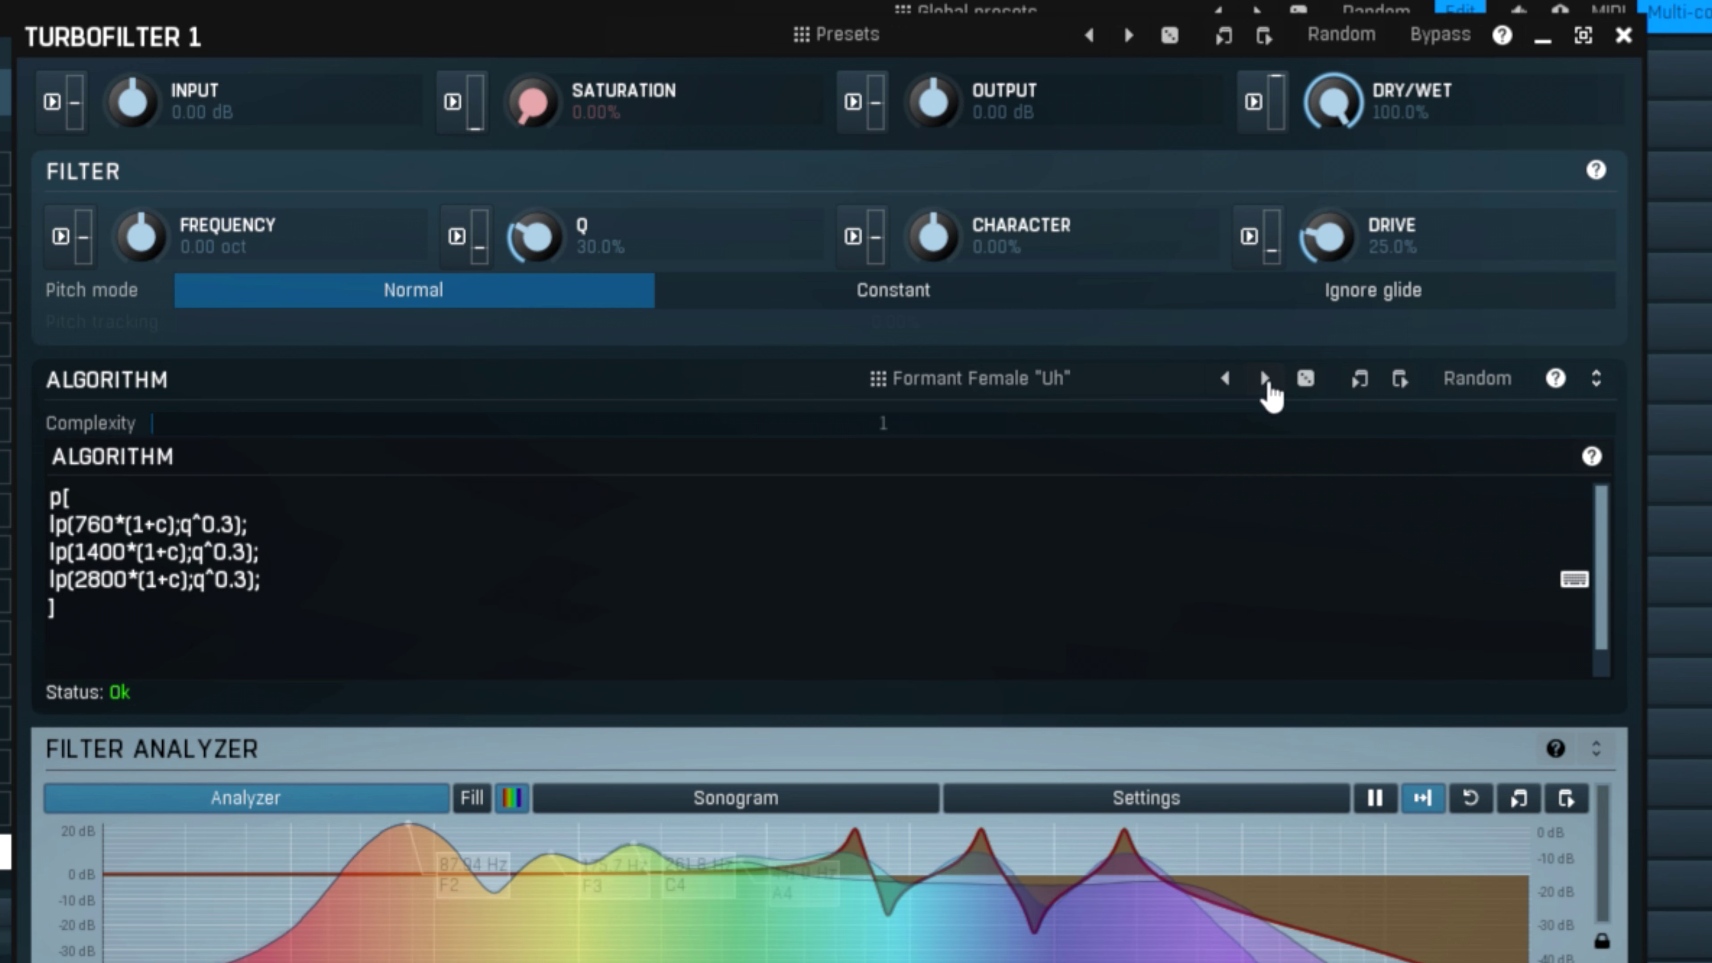
click(1266, 390)
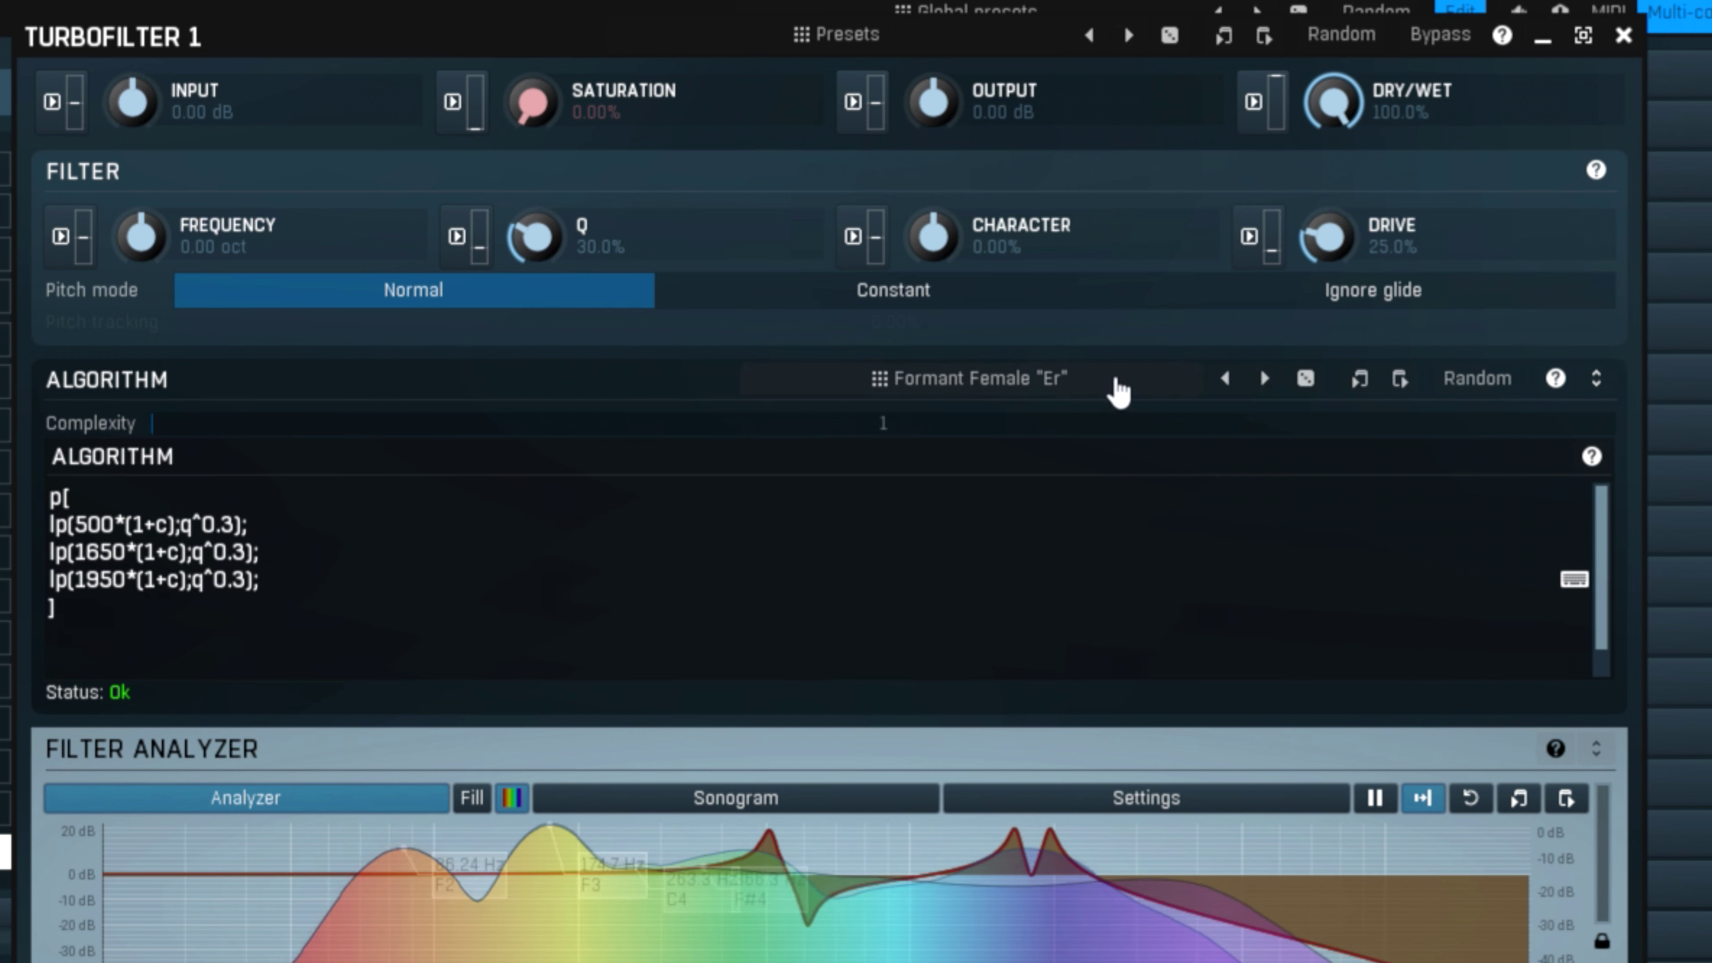
click(1011, 382)
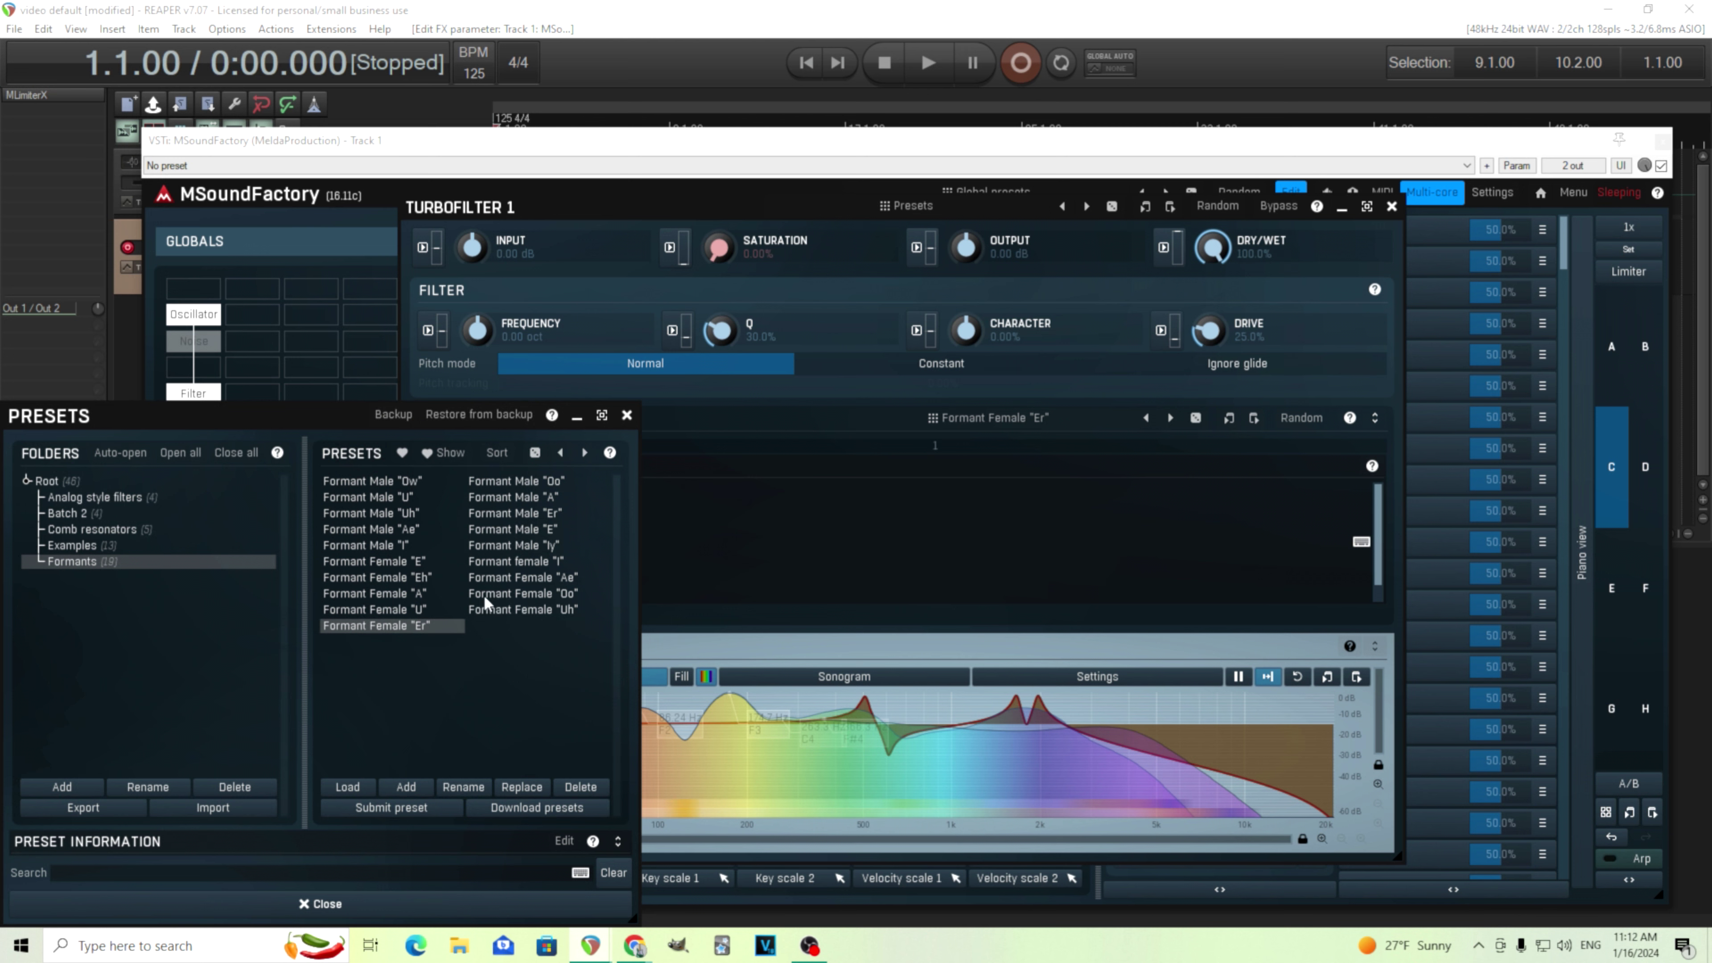
Step: Reload Formant Male "Ow" from the algorithm preset list and select the Noise source module
click(523, 906)
click(953, 418)
click(414, 498)
click(413, 481)
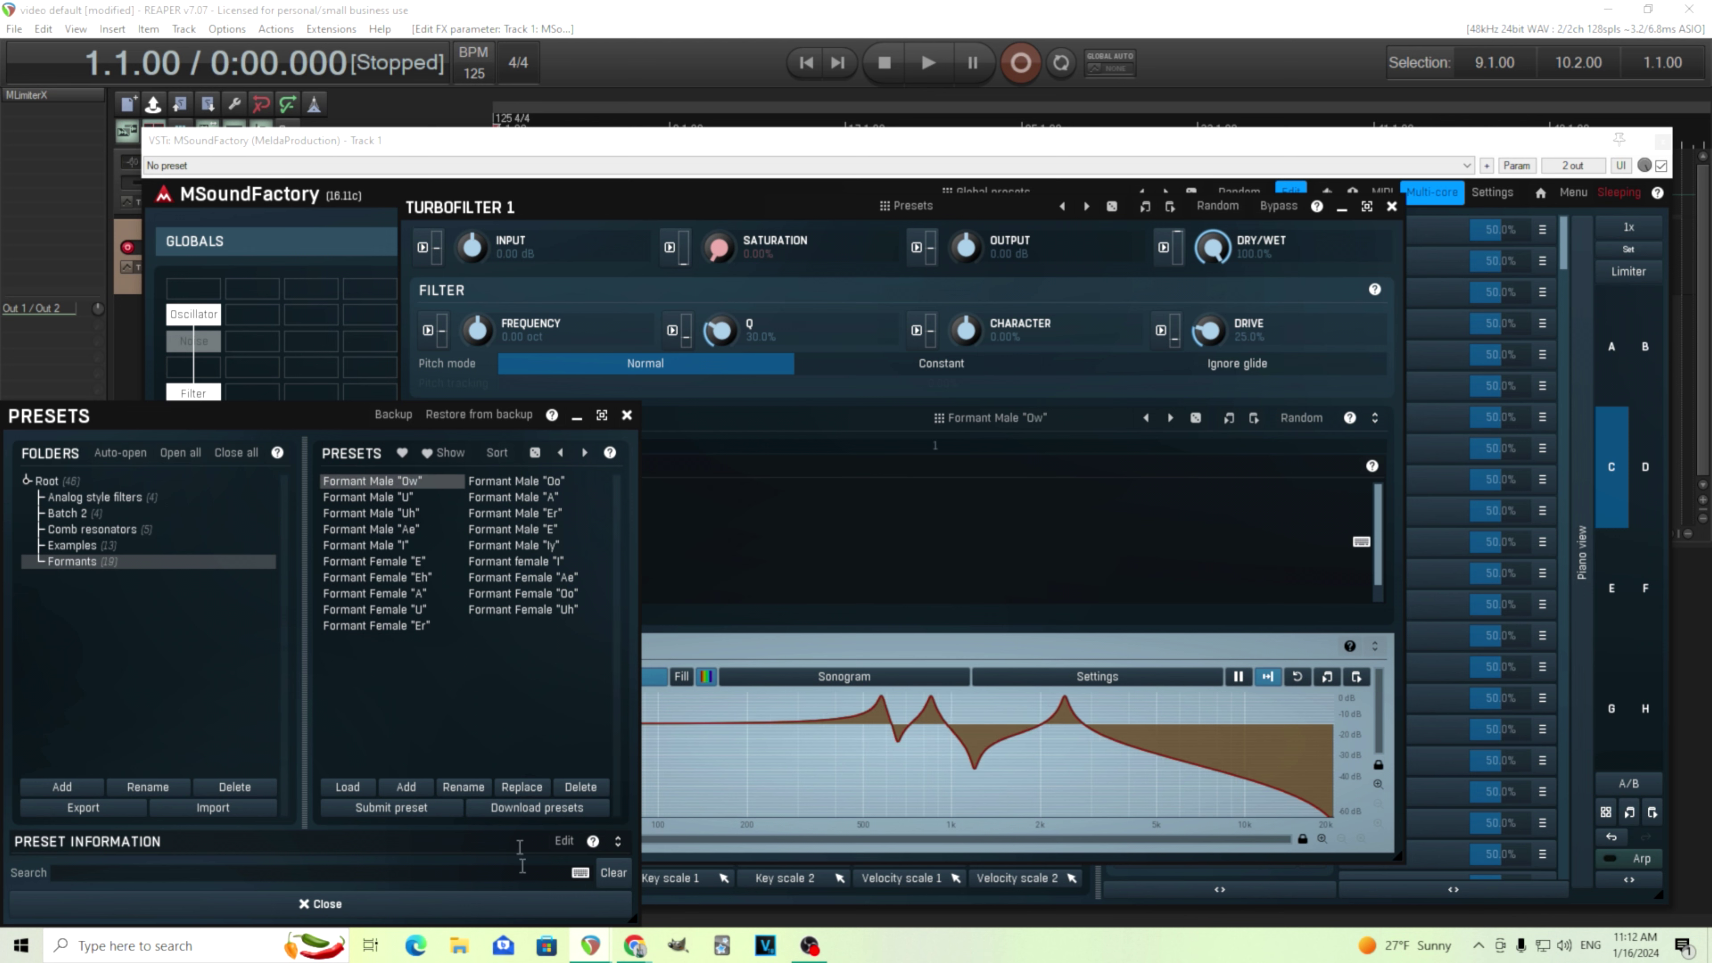
click(531, 904)
click(200, 322)
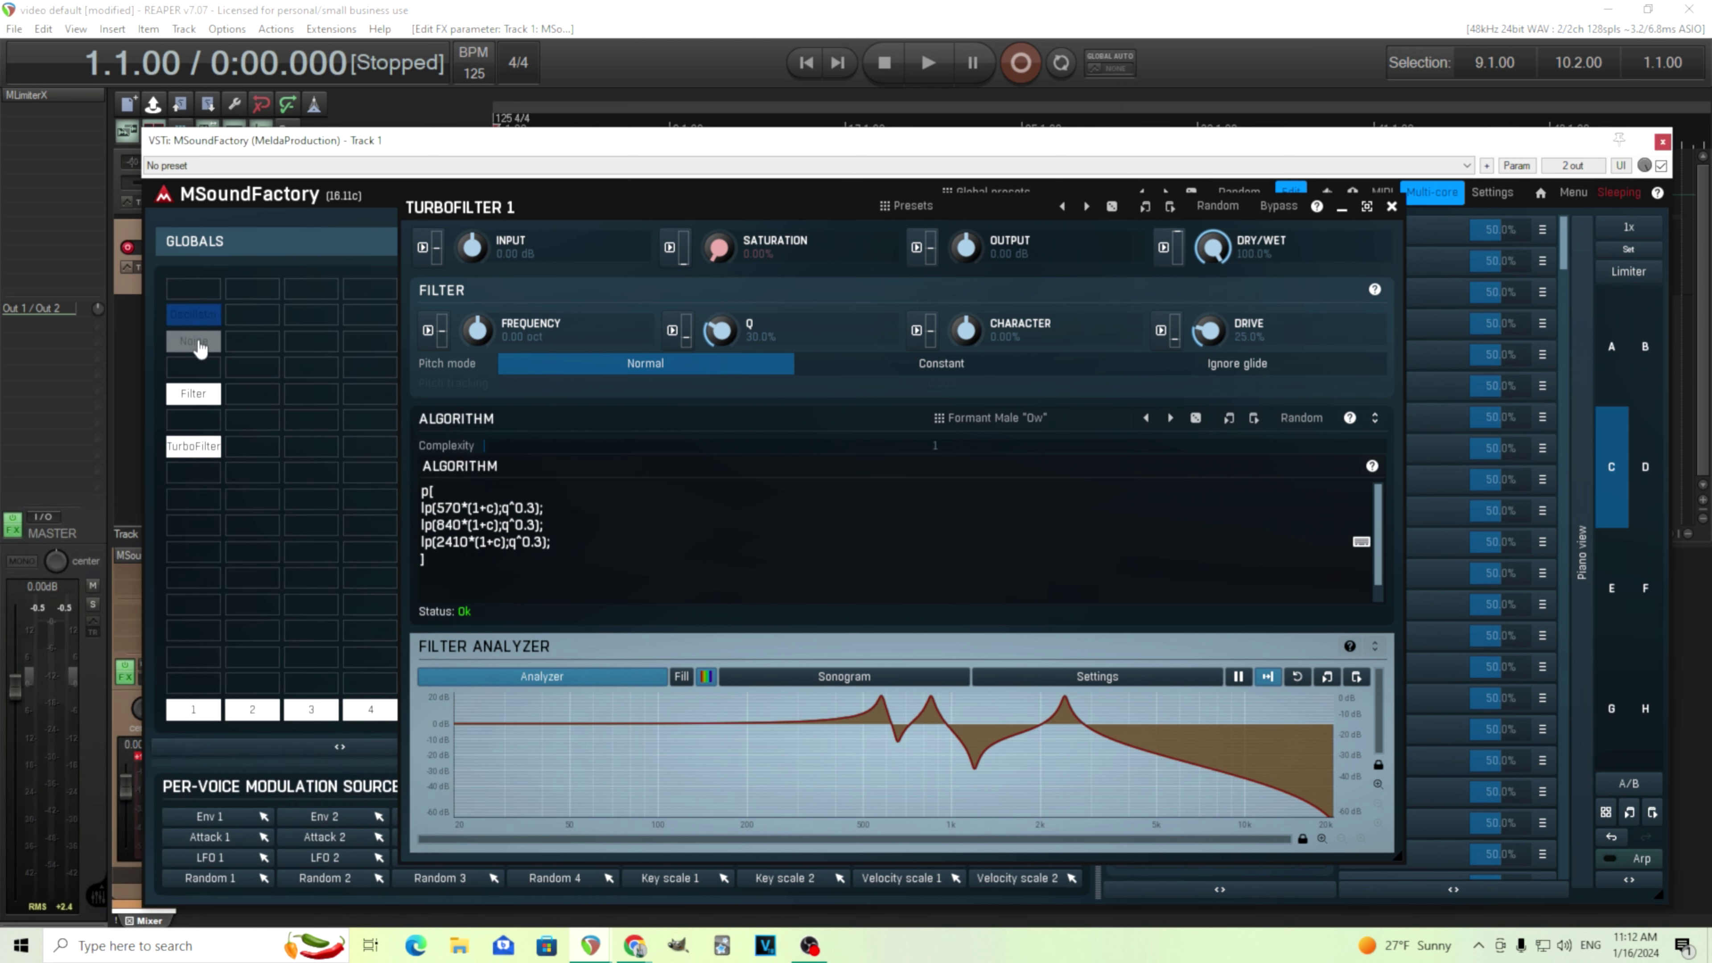
click(201, 343)
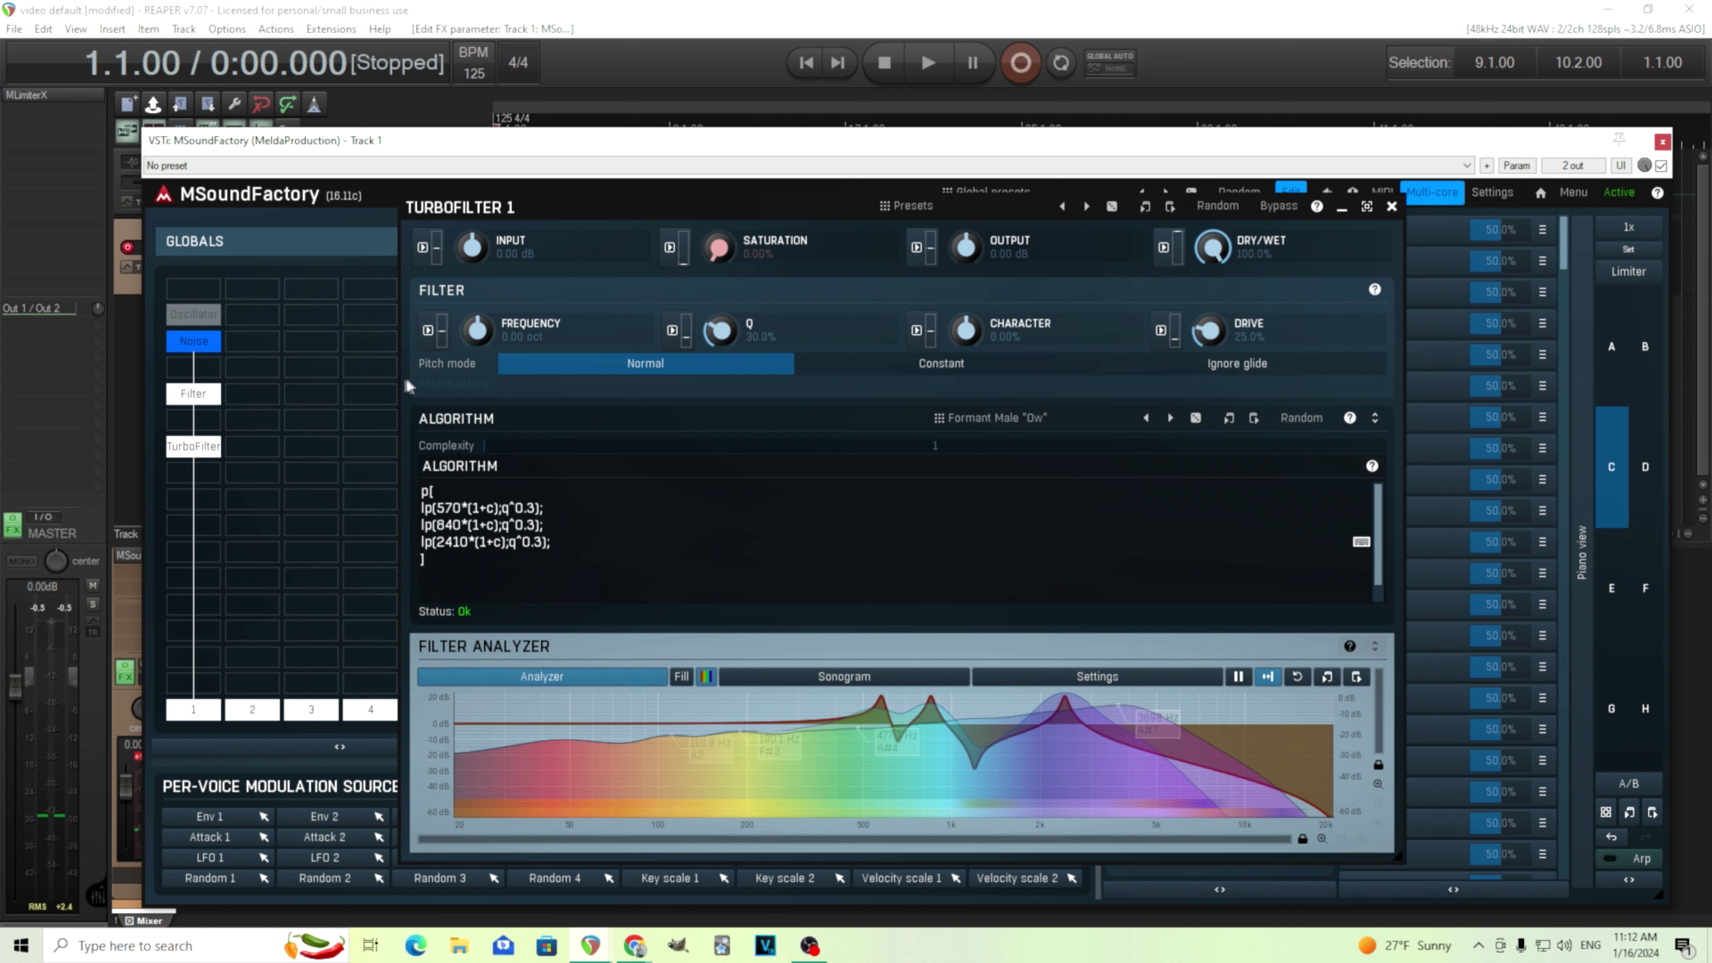
Step: On the noise source, audition the male formant presets "Oo", "U", "Uh", "Ae", "I" and "Iy"
click(1053, 418)
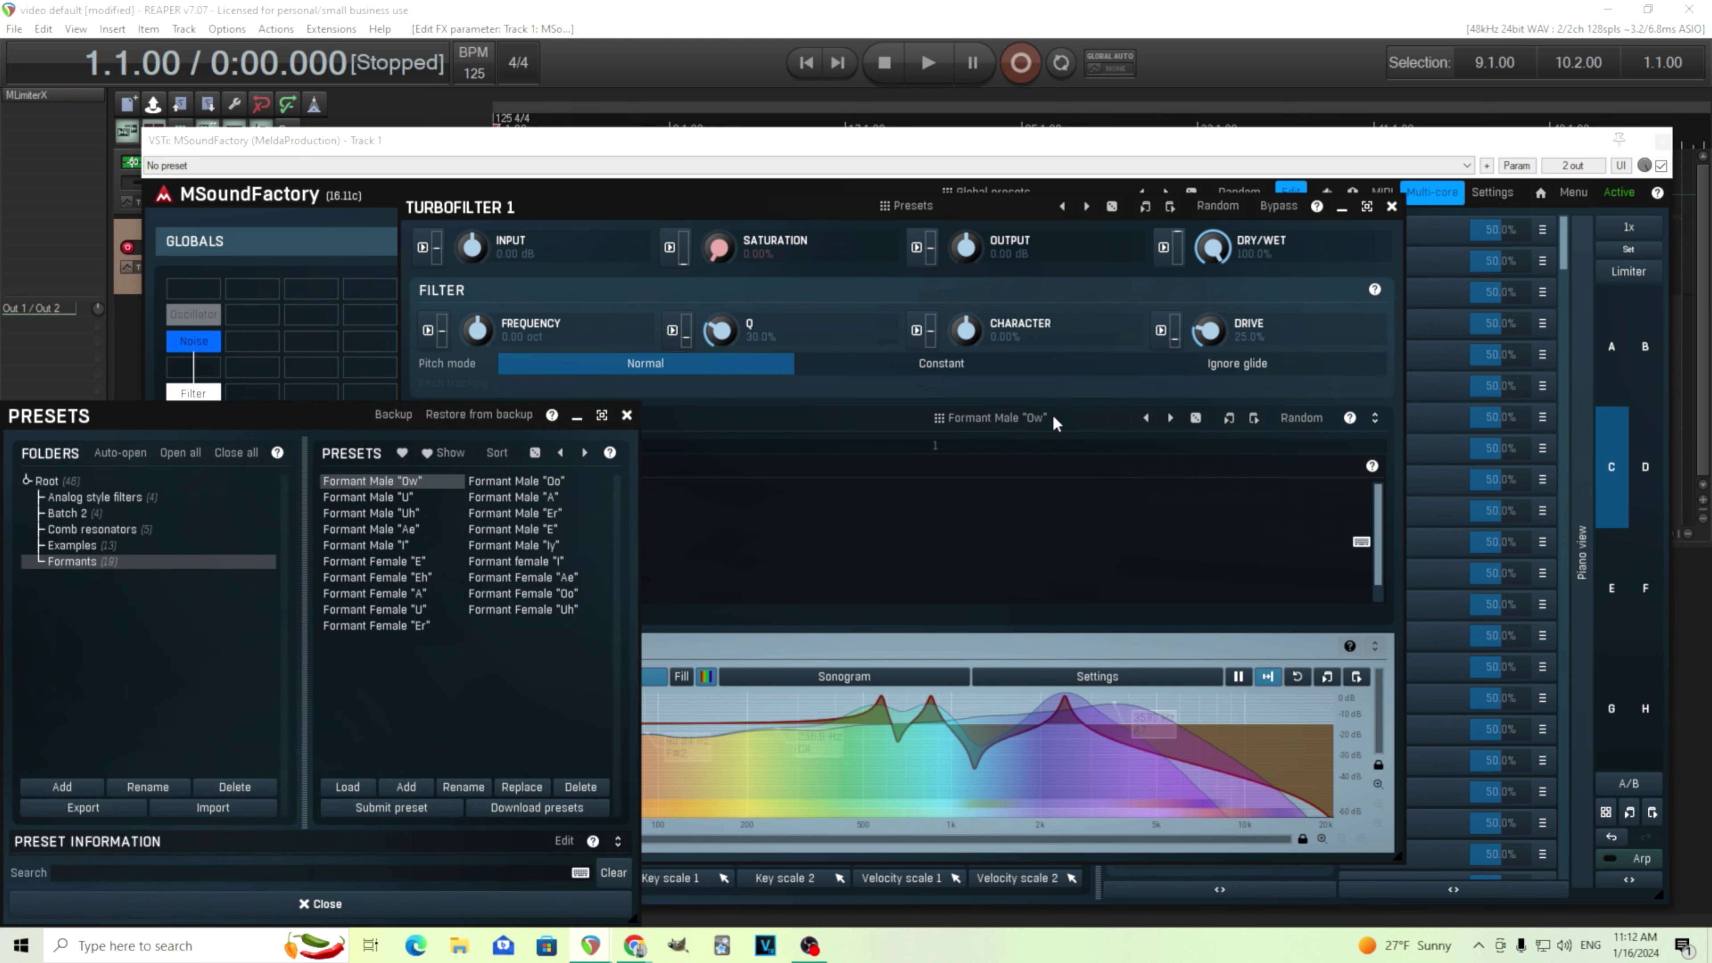
click(535, 483)
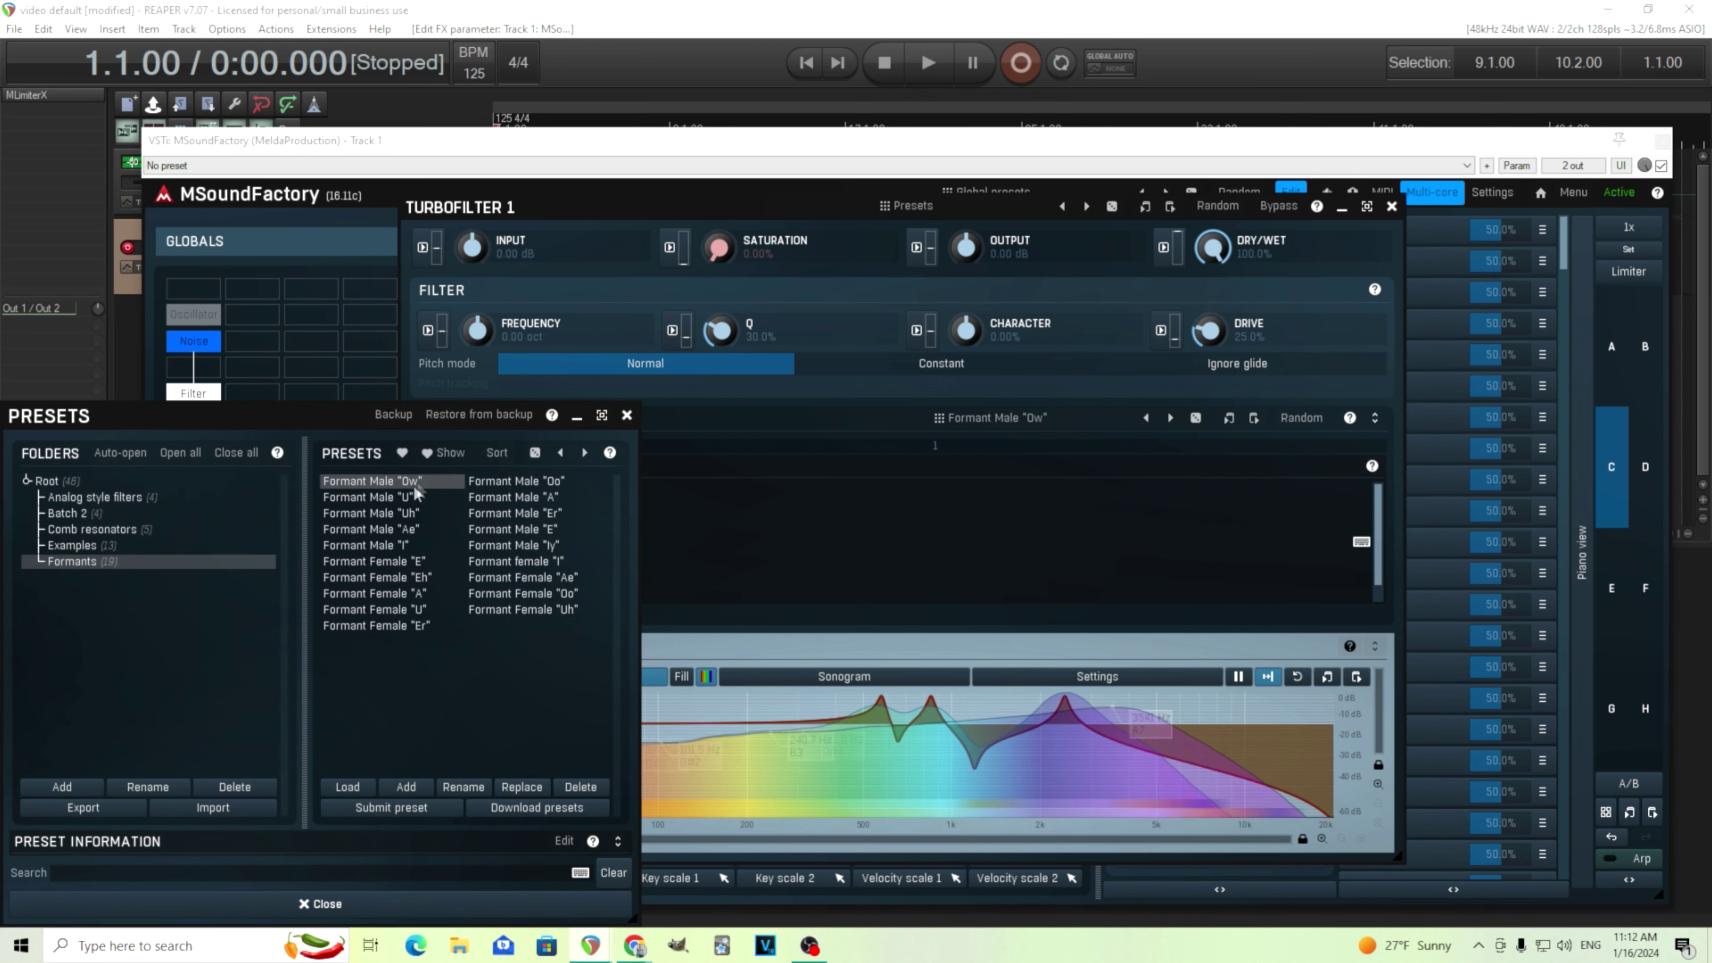
click(407, 498)
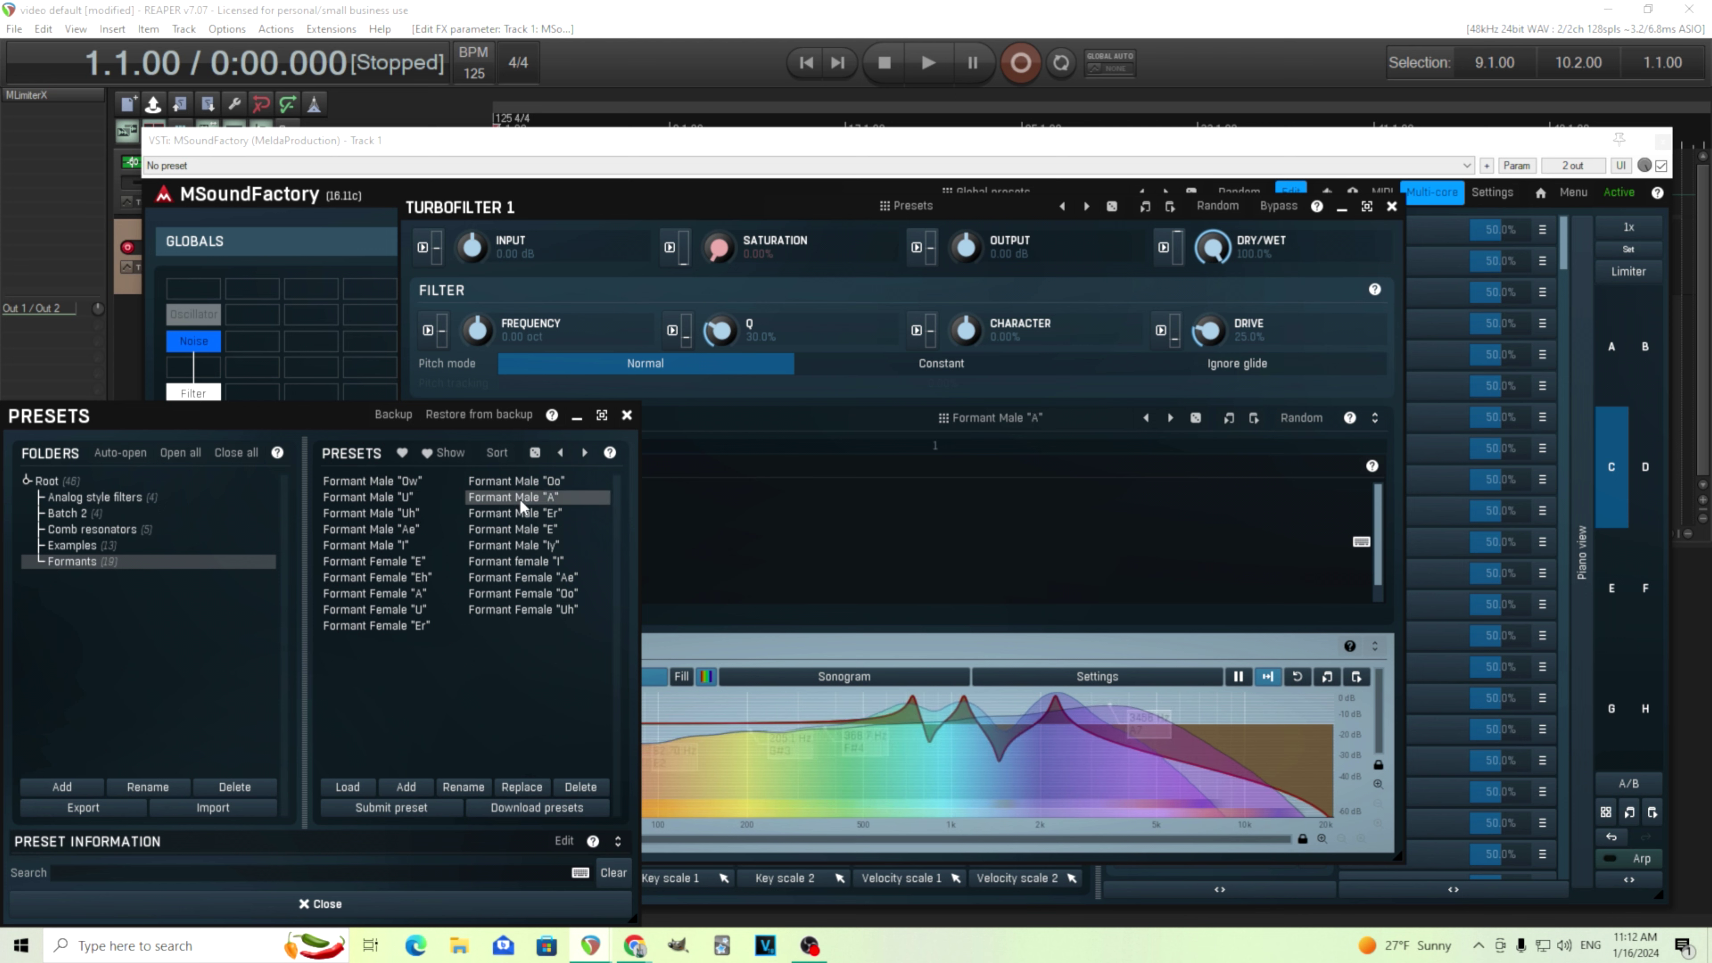
click(406, 513)
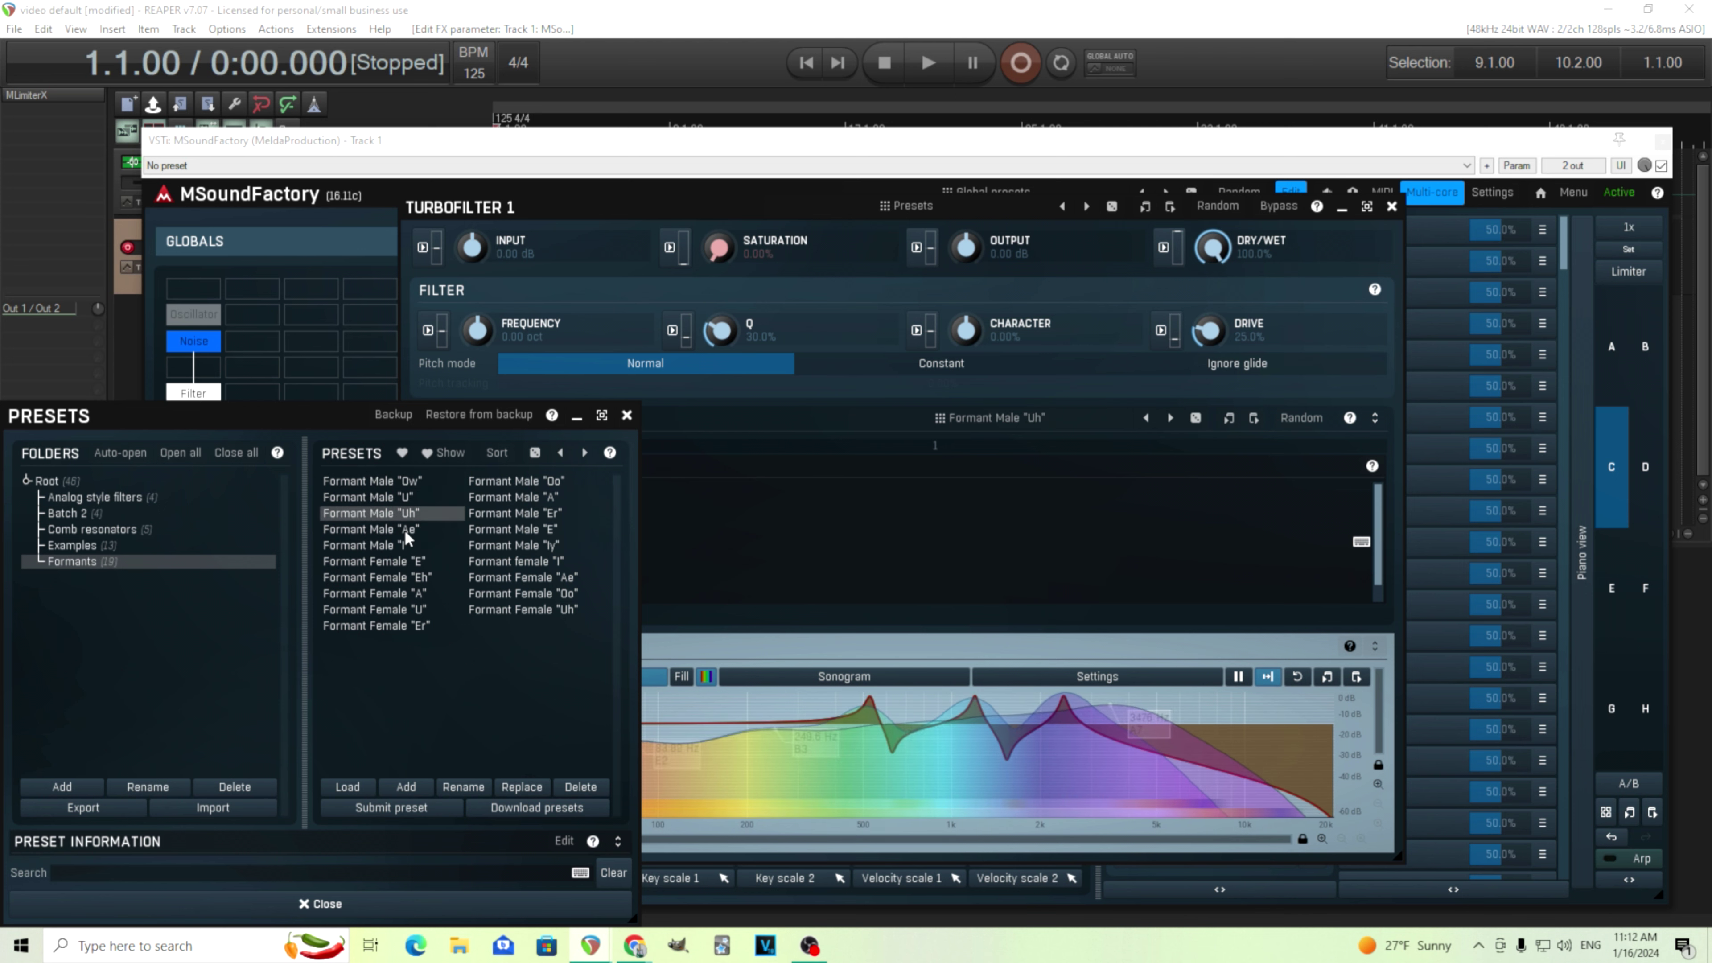
click(404, 530)
click(398, 545)
click(519, 545)
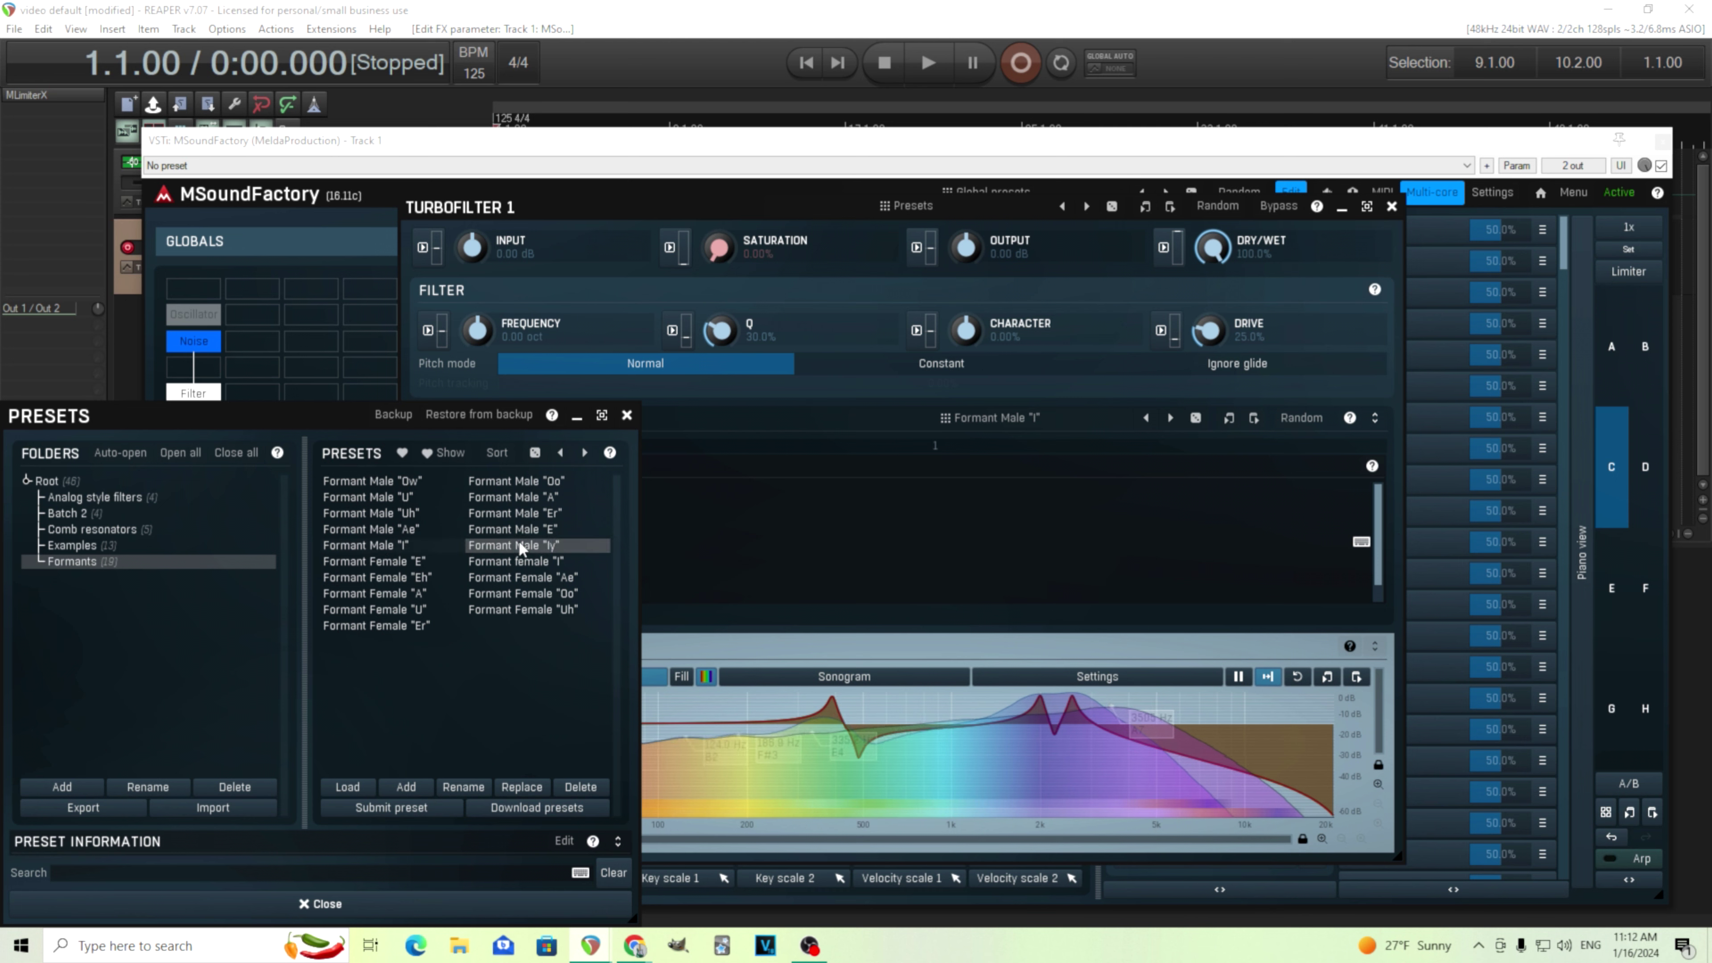
Step: Audition the female formant presets "E", "I", "Ae", "Eh", "A", "Oo", "U", "Uh" and "Er"
click(409, 561)
click(502, 562)
click(510, 579)
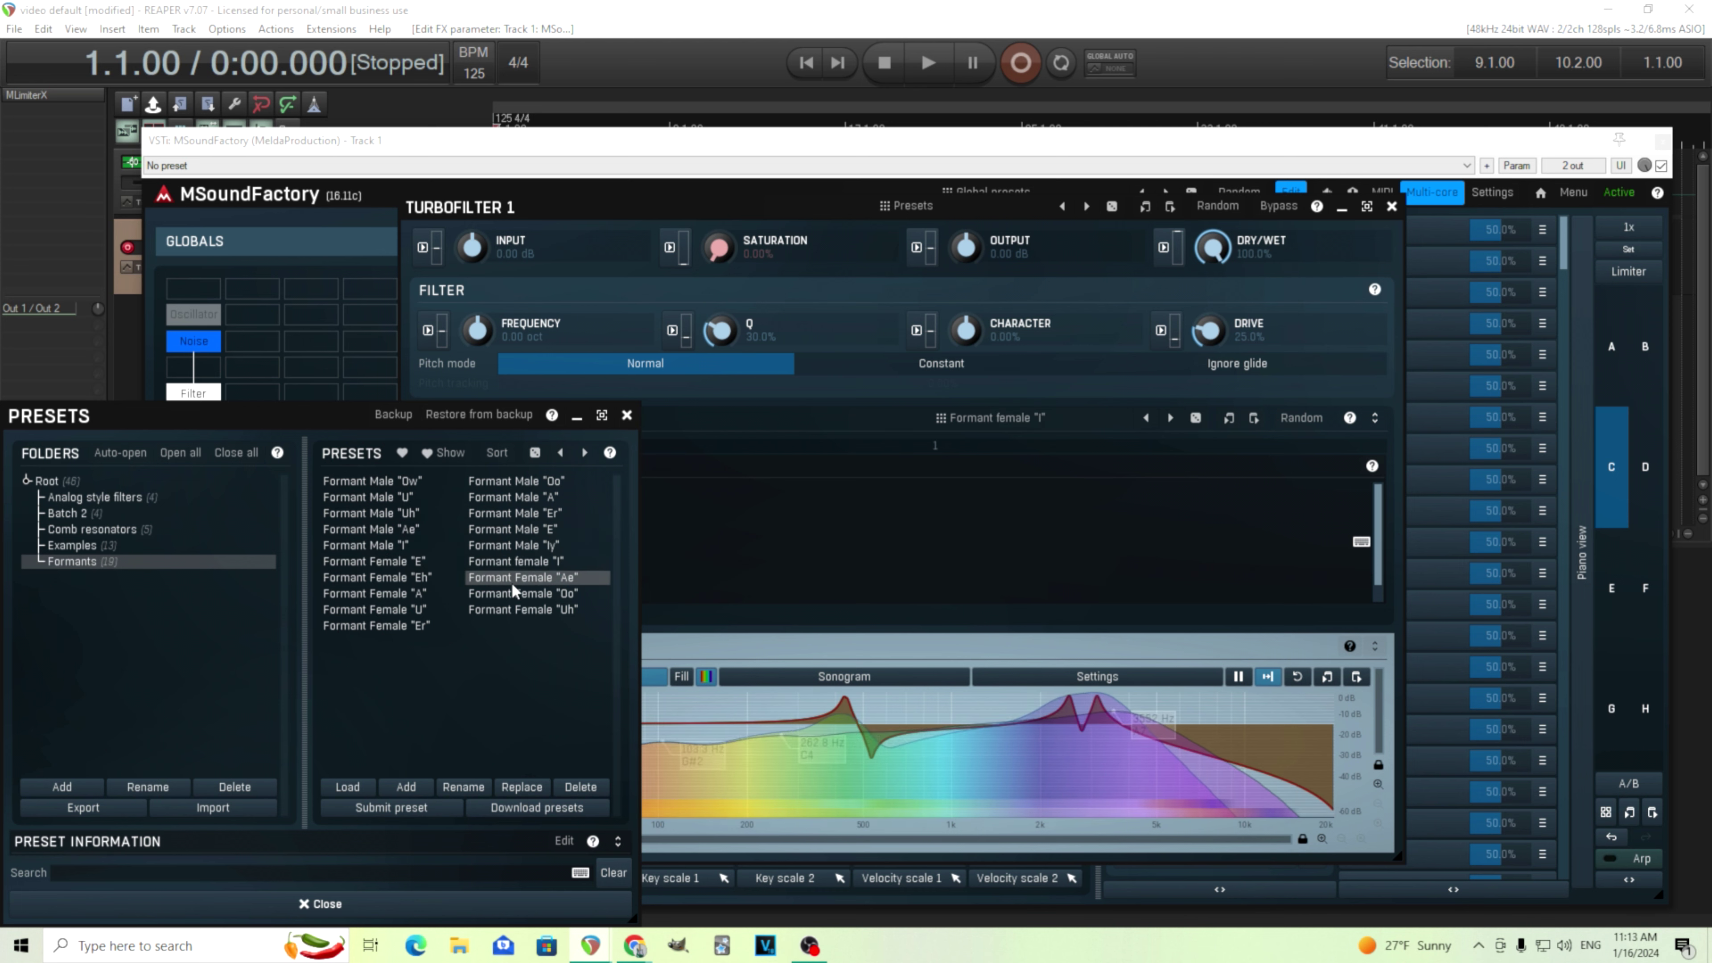
click(417, 580)
click(417, 592)
click(512, 592)
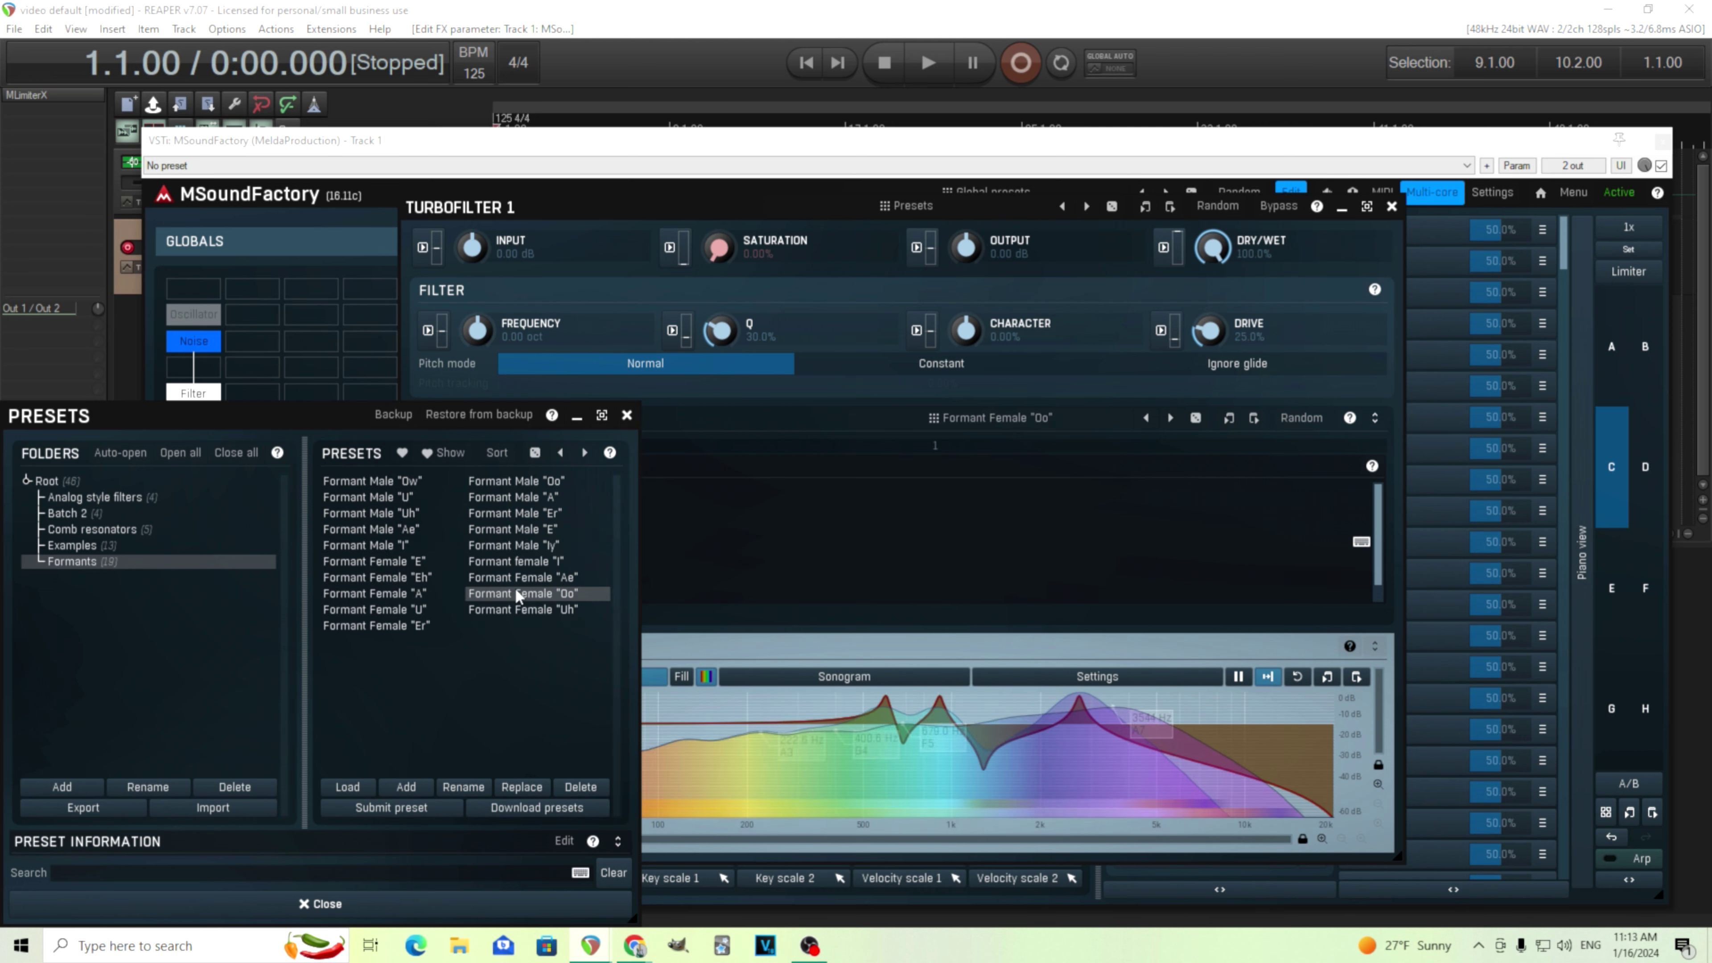
click(409, 607)
click(510, 610)
click(426, 626)
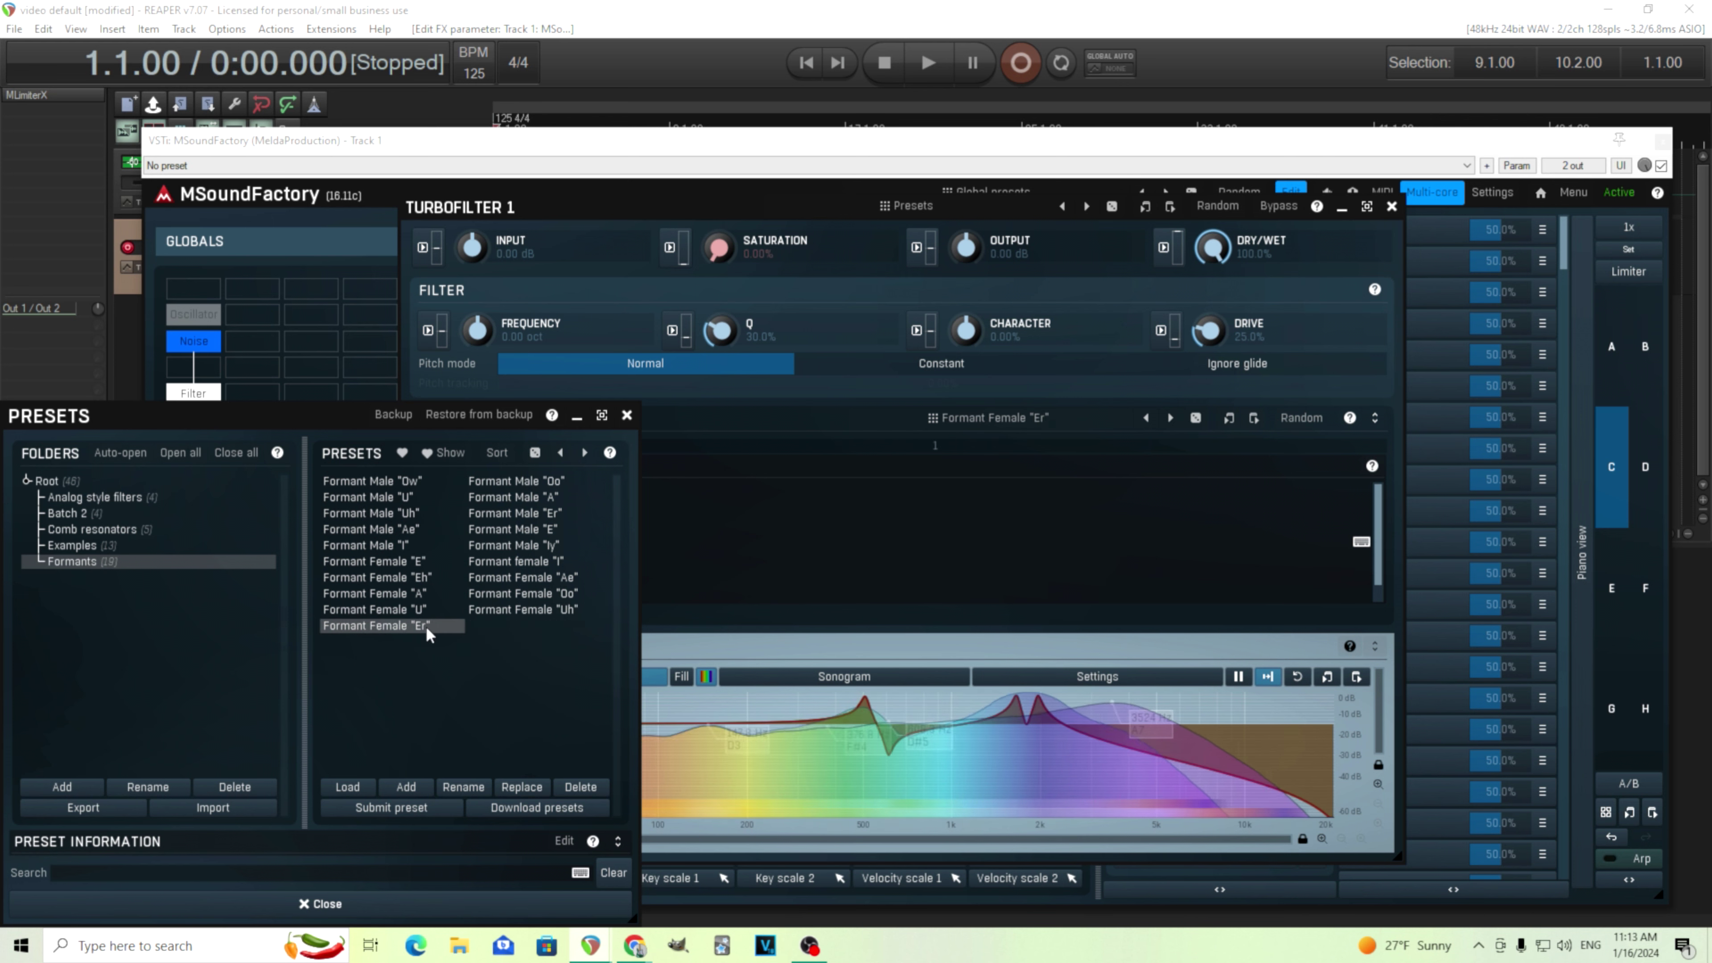
click(626, 415)
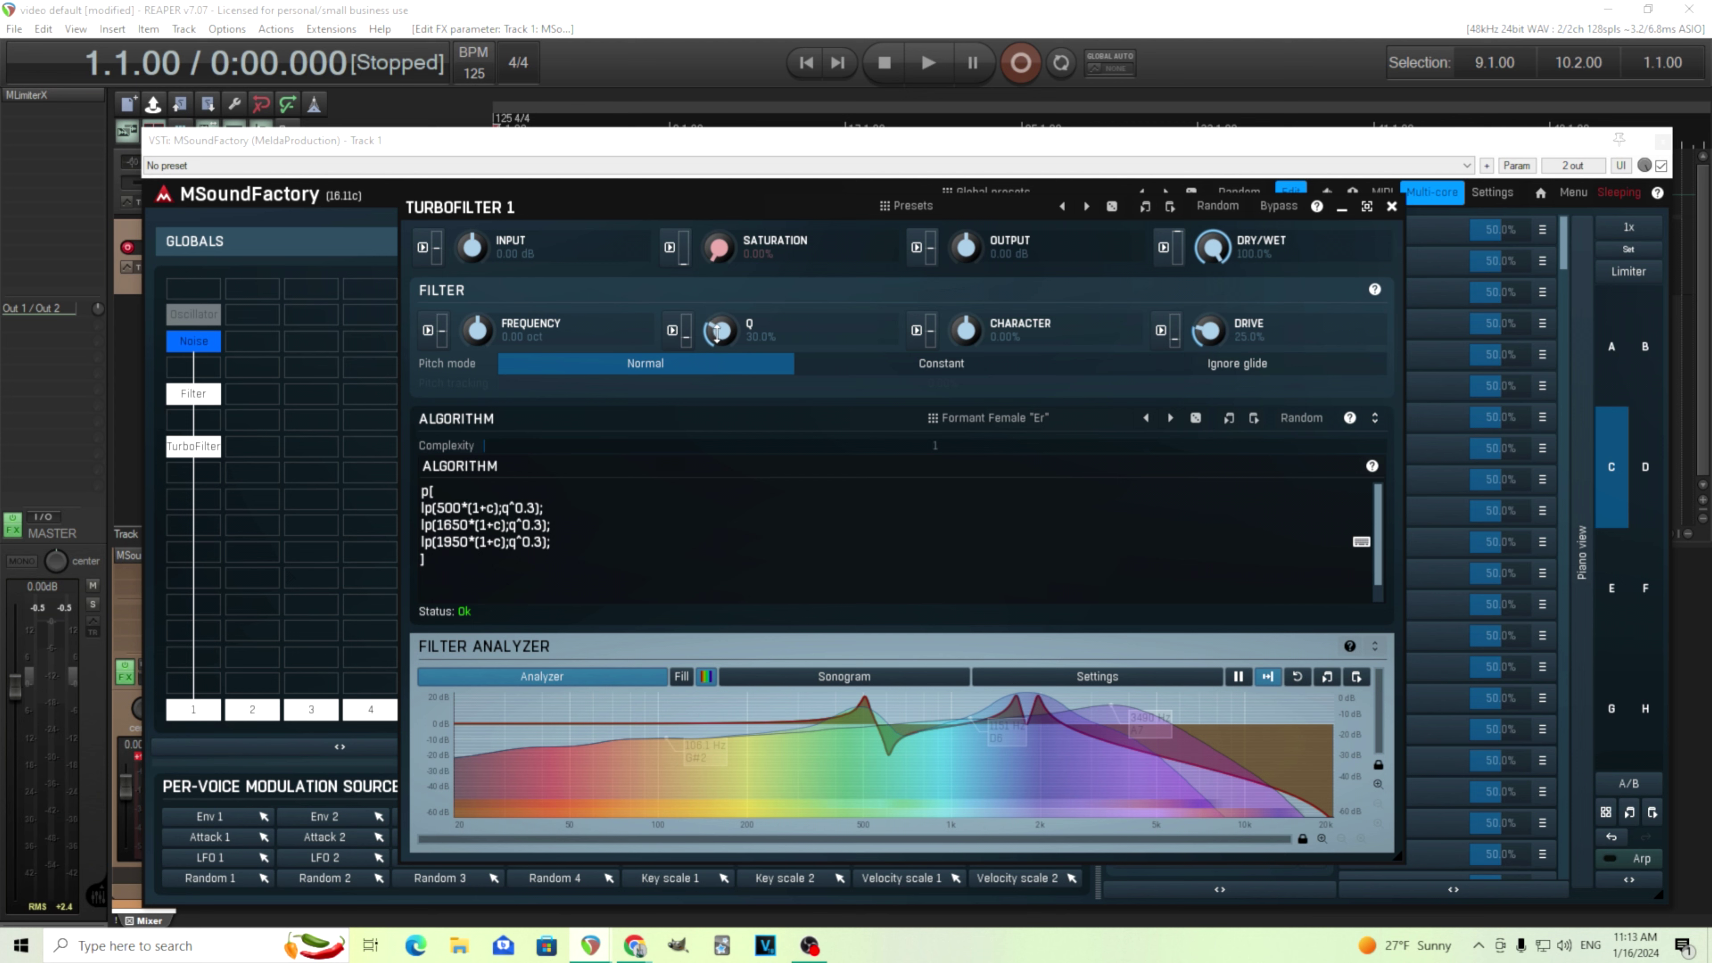
Step: Load Formant Male "Ow" back into the TurboFilter algorithm
click(995, 417)
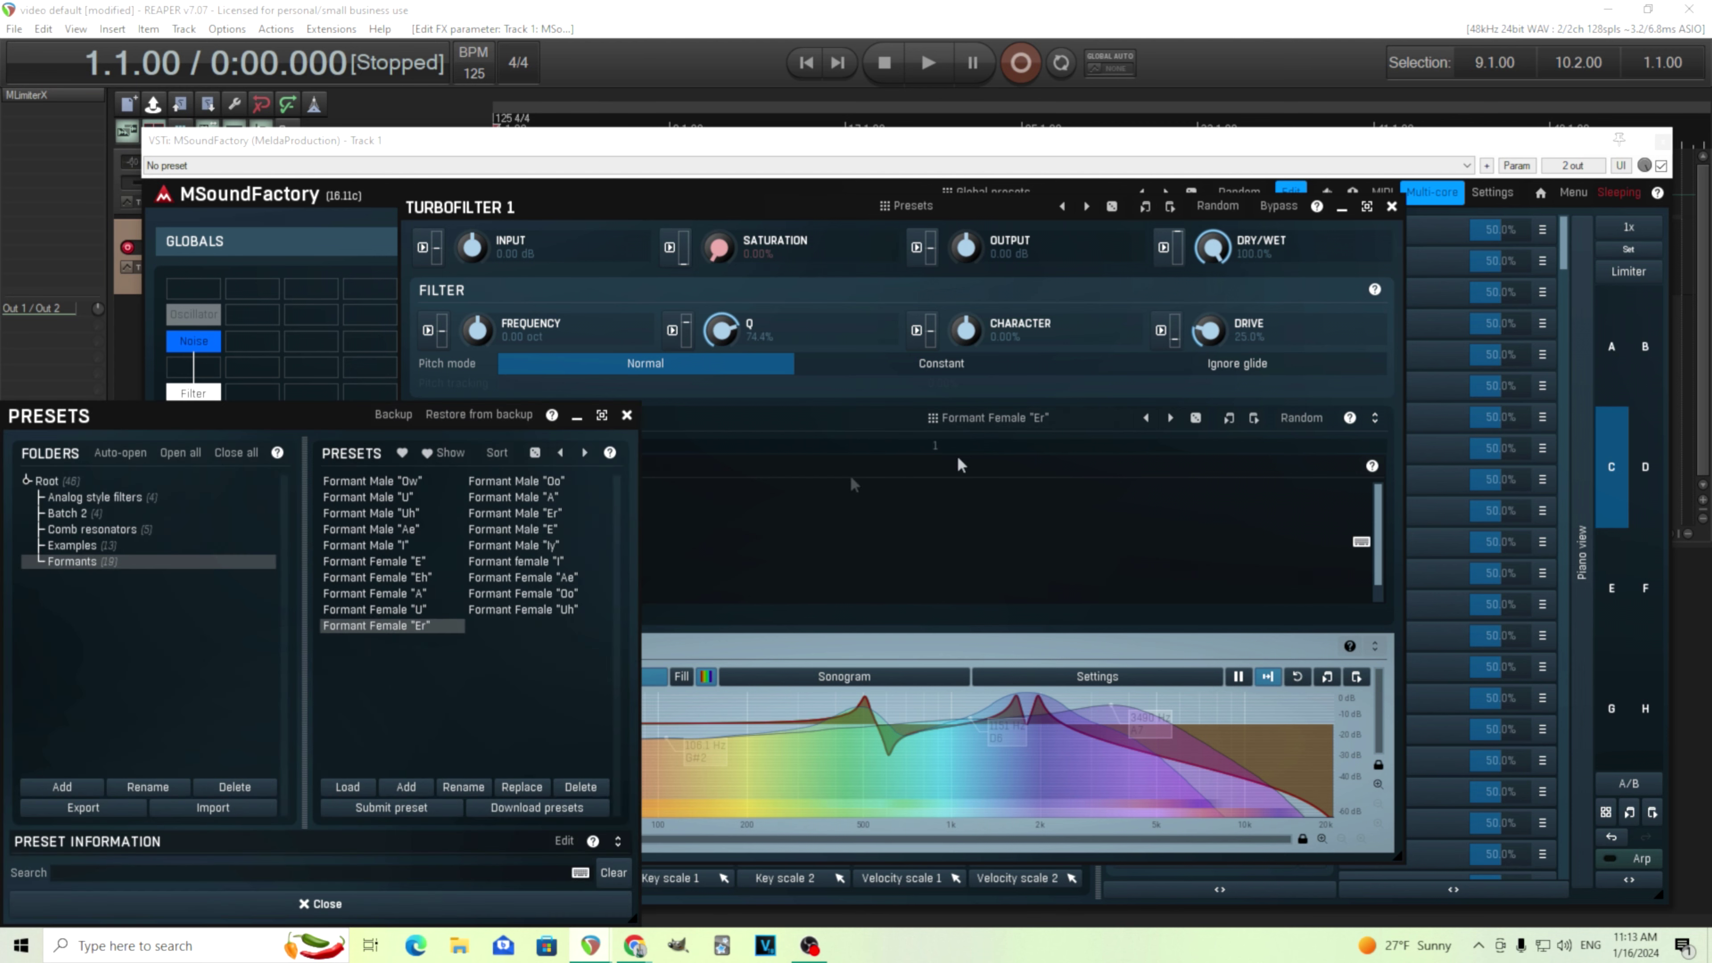
click(380, 488)
click(321, 904)
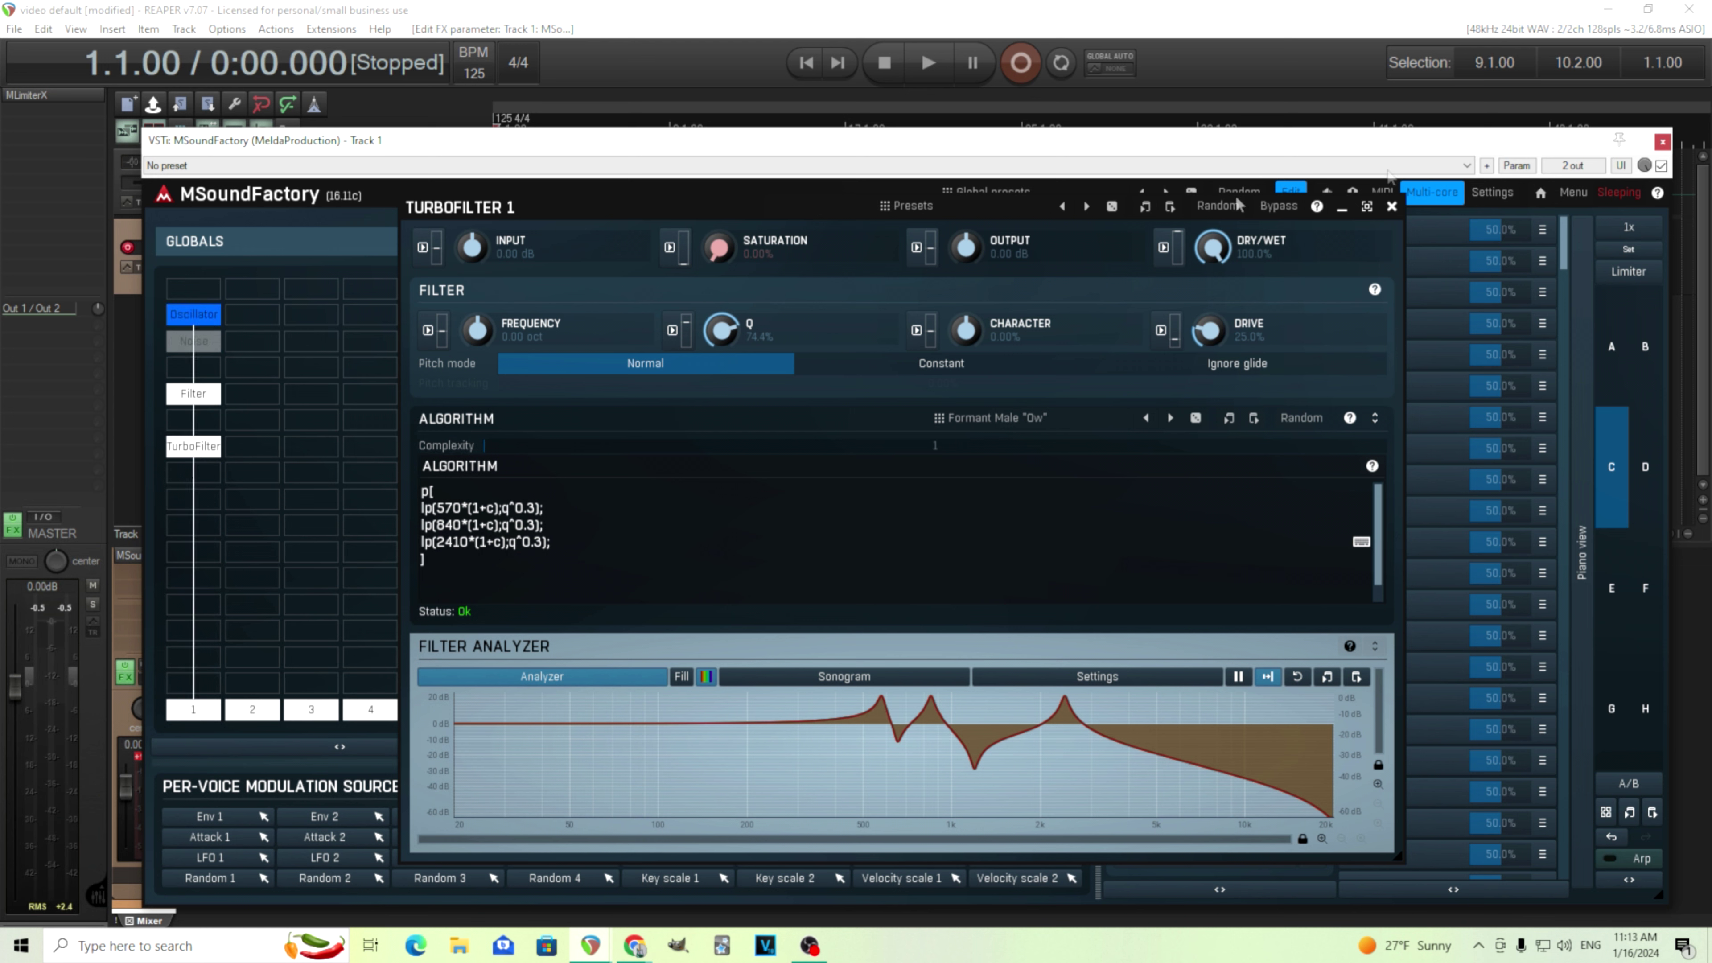
Step: Play the oscillator dry with TurboFilter bypassed, then restart playback through the Formant Male "Ow" filter
click(1279, 205)
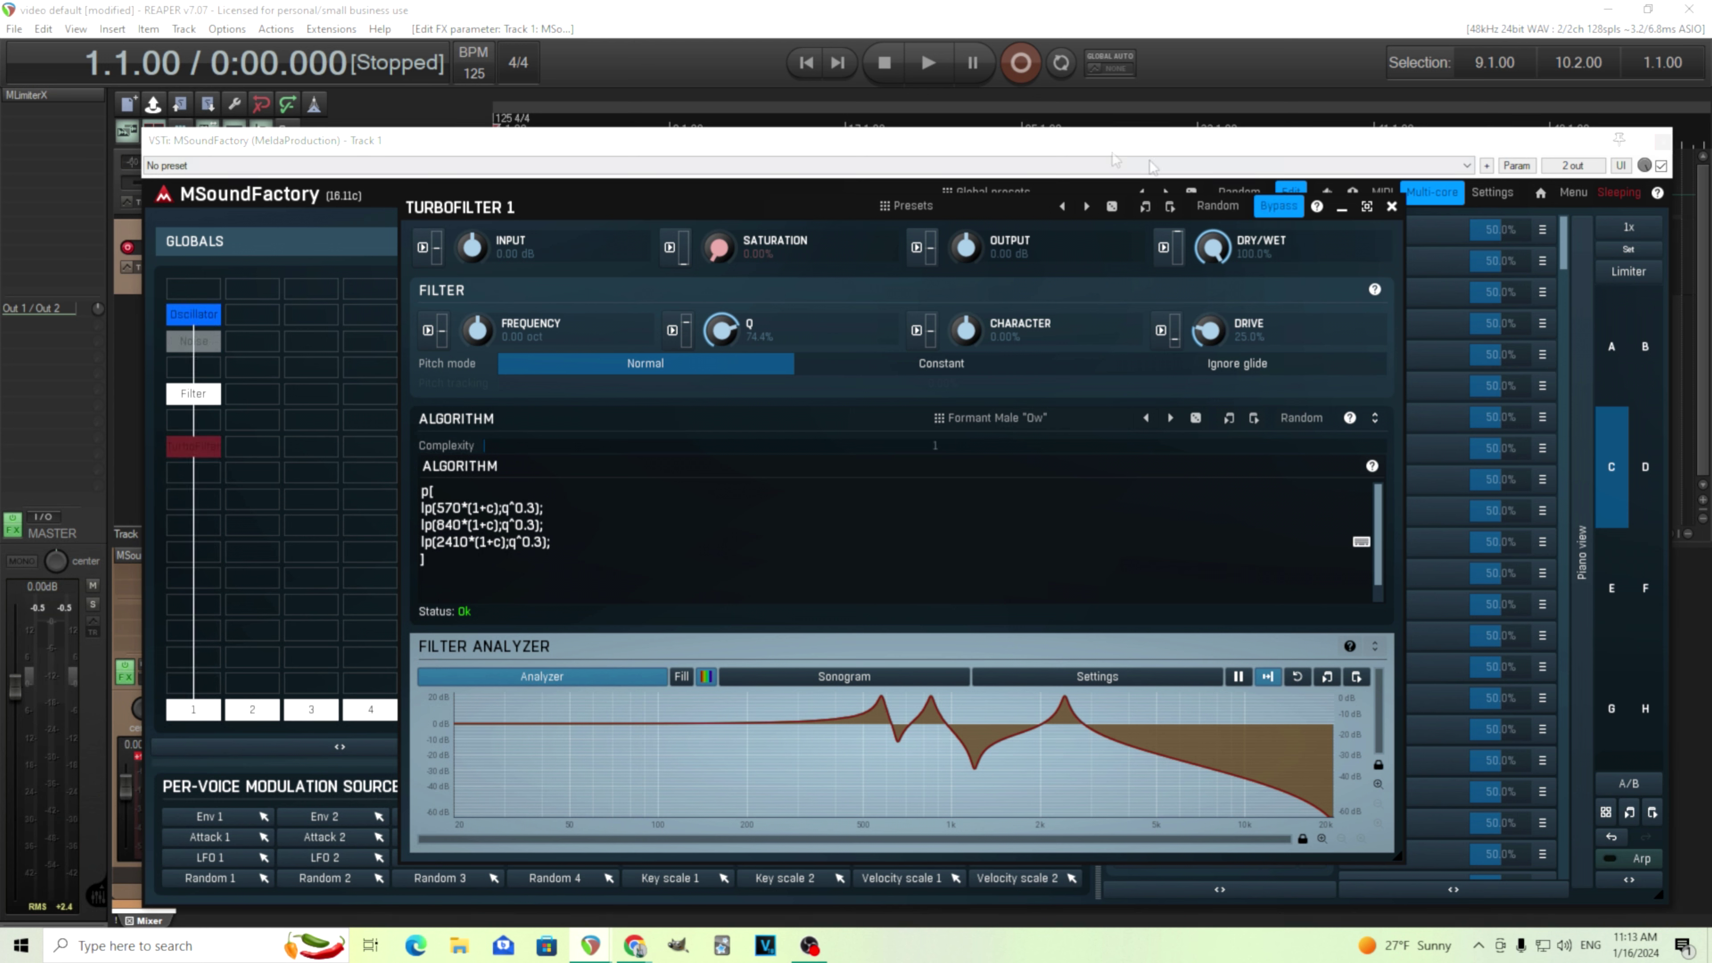
click(930, 76)
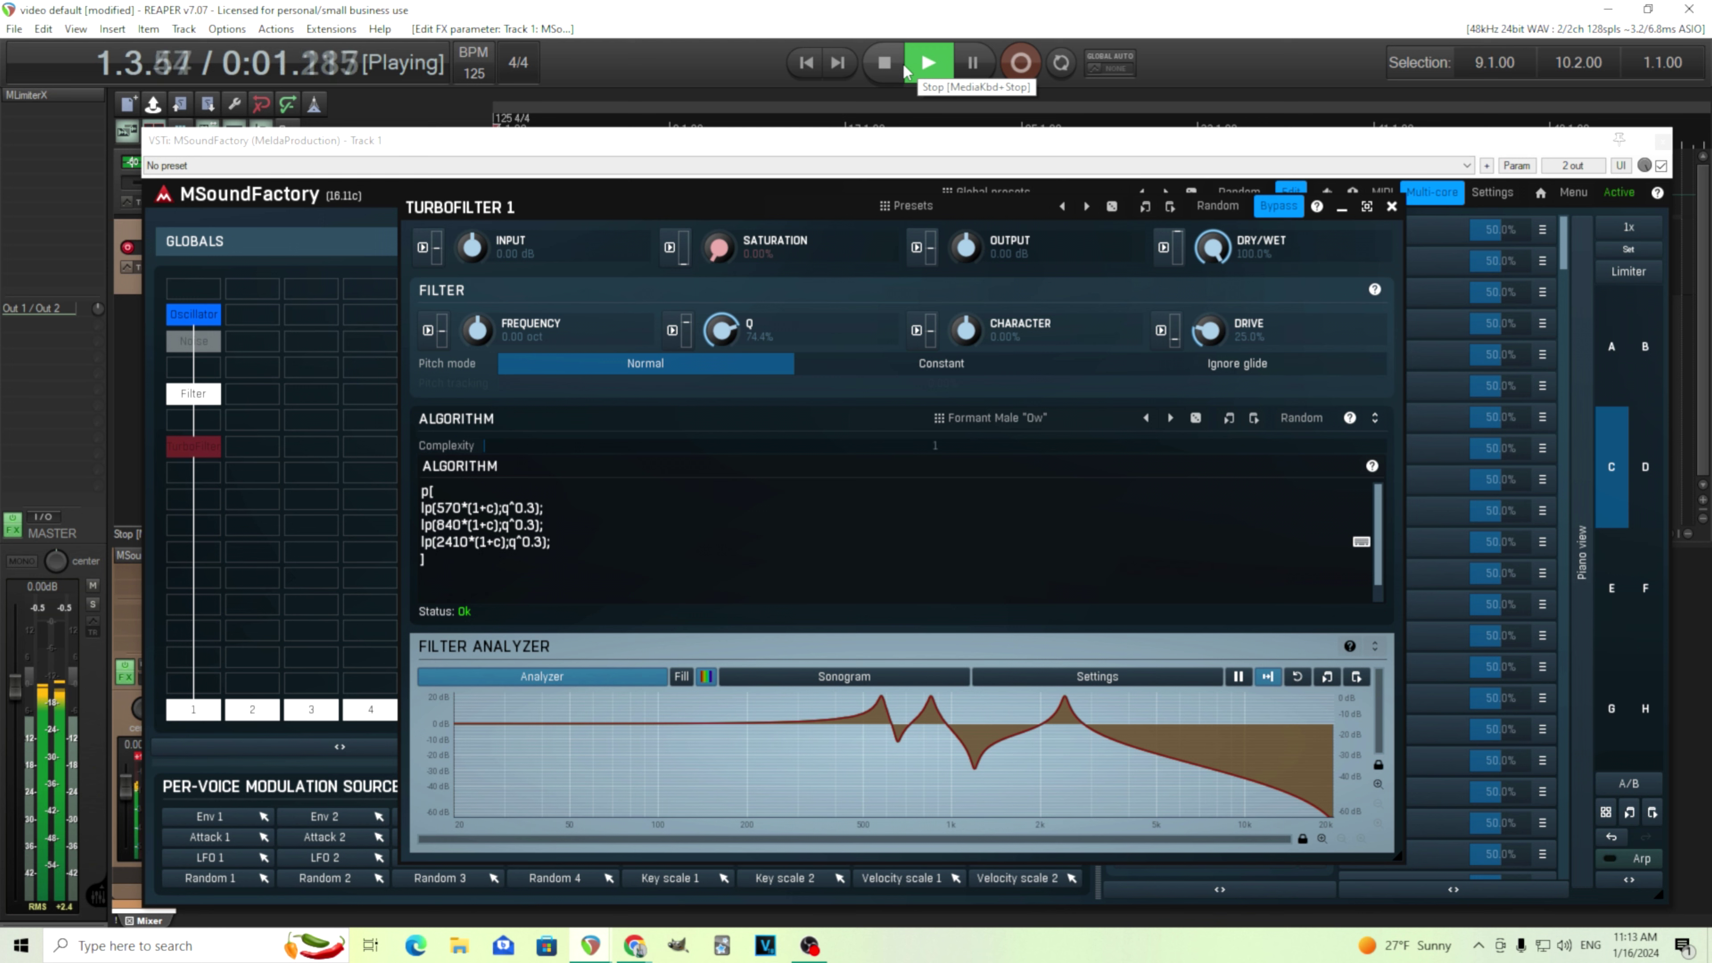
click(905, 71)
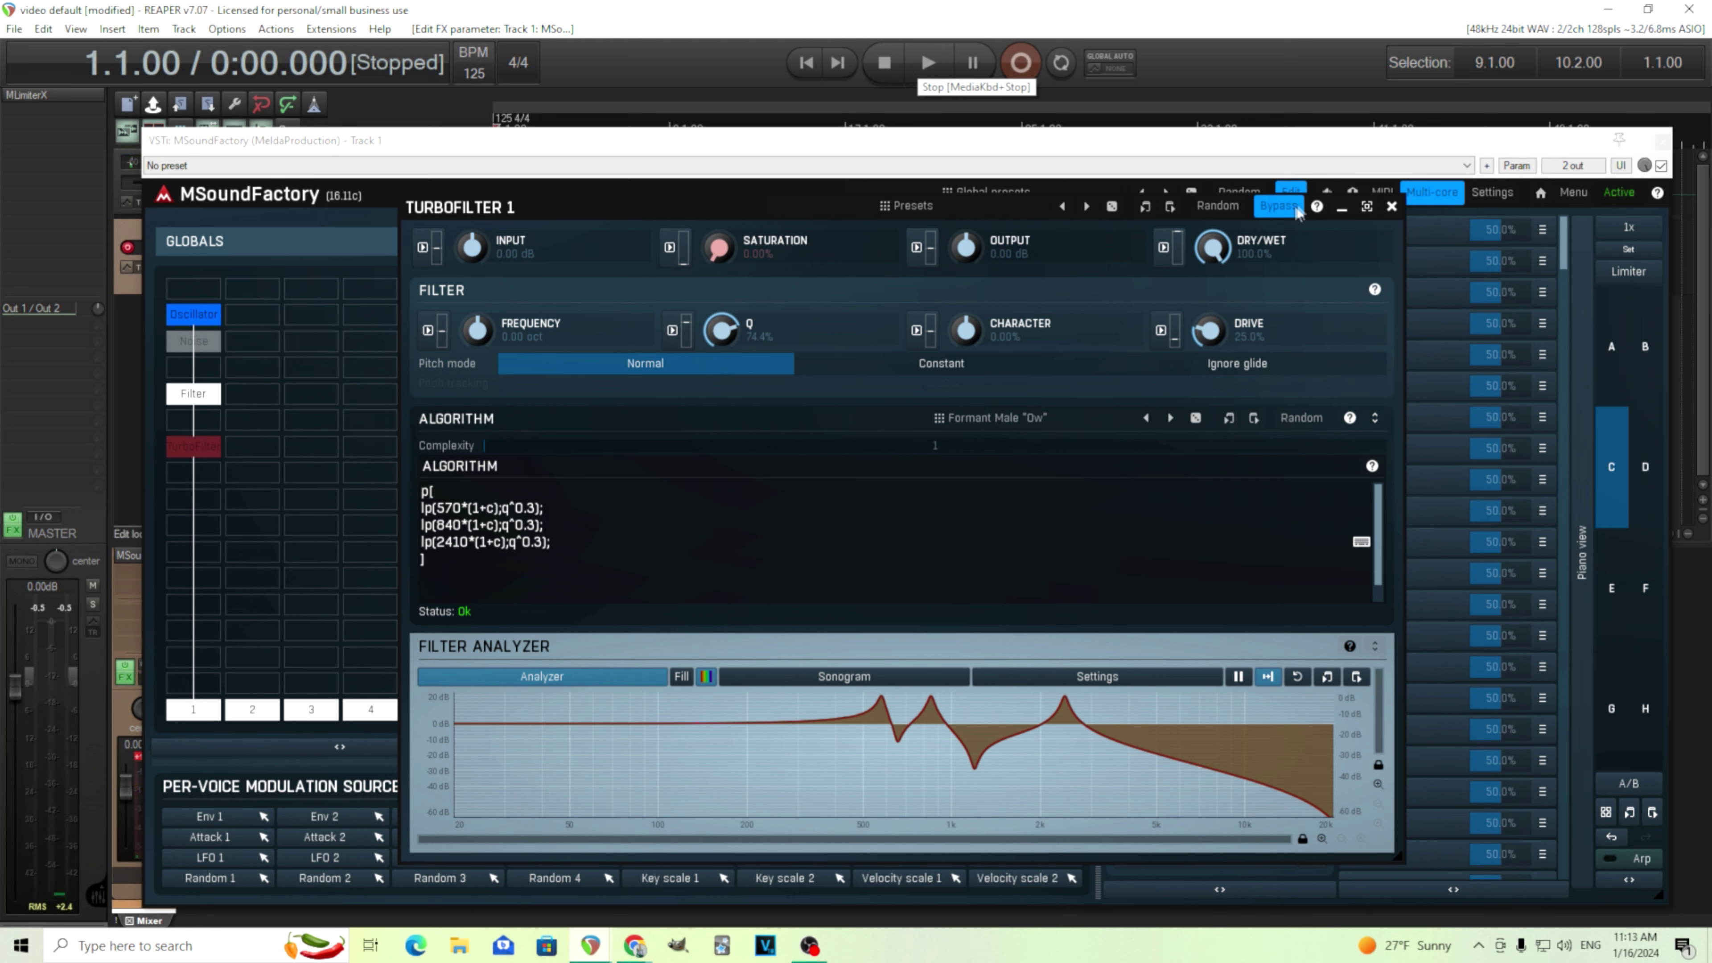
key(ctrl+z)
click(924, 59)
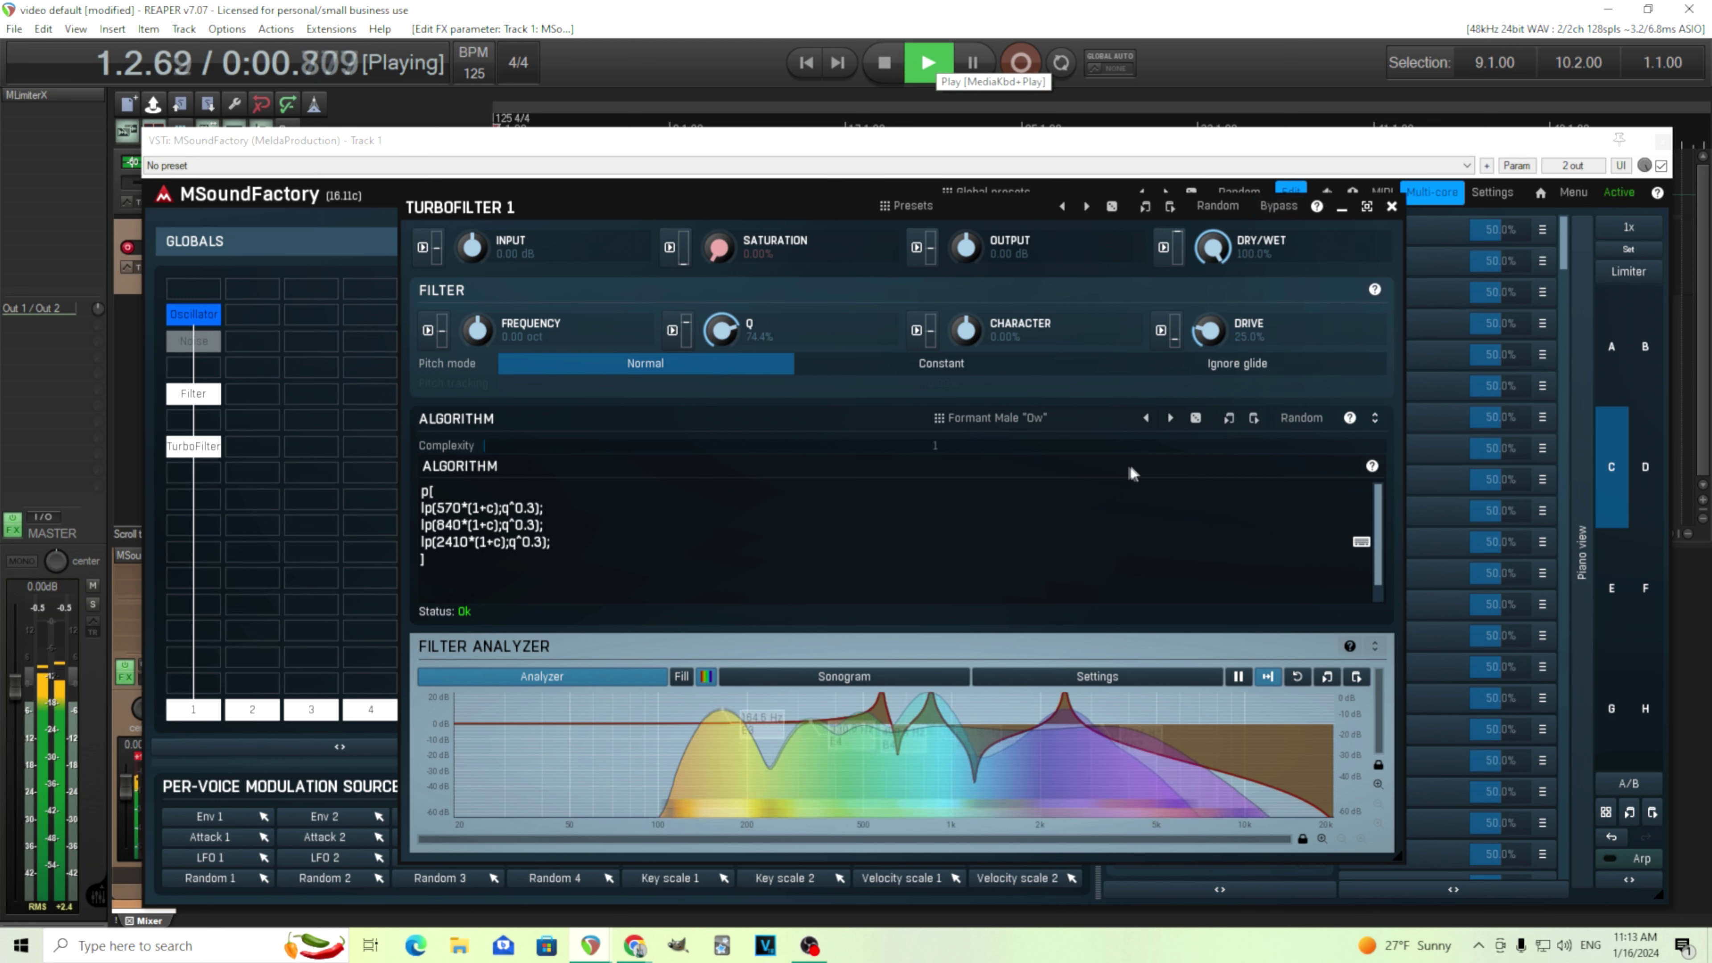
Step: Step through Formant Male "Oo" to "U", A/B it against bypass, lower Character, and stop playback
click(1170, 424)
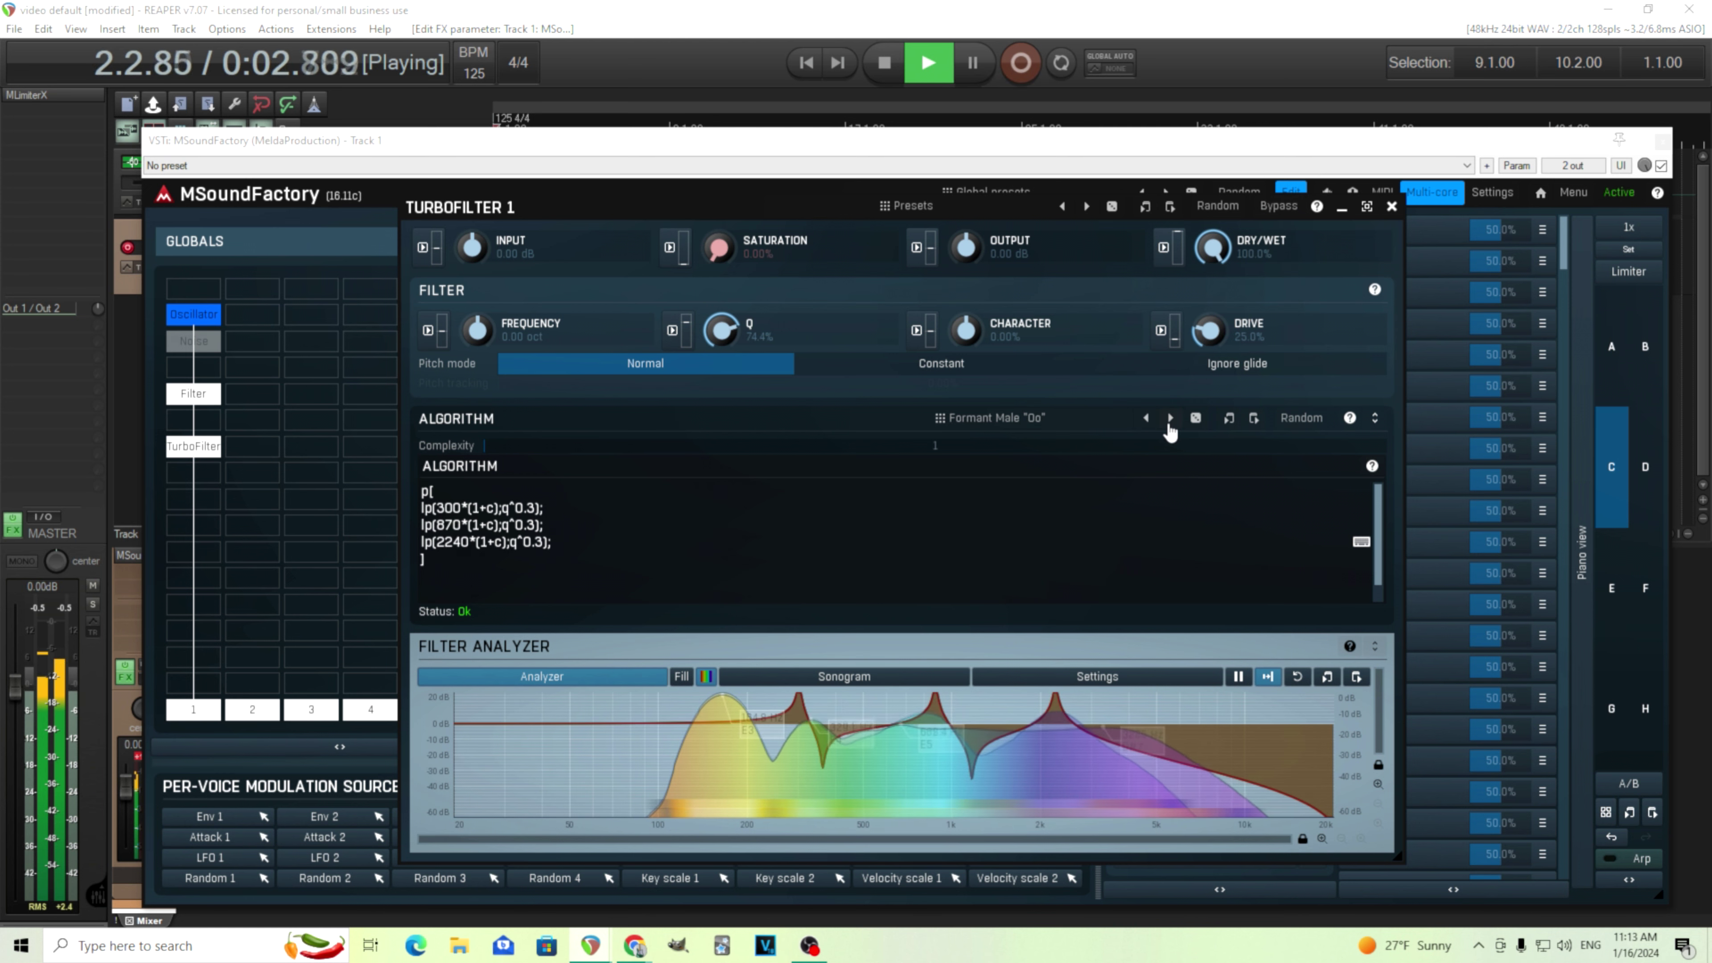
click(1169, 424)
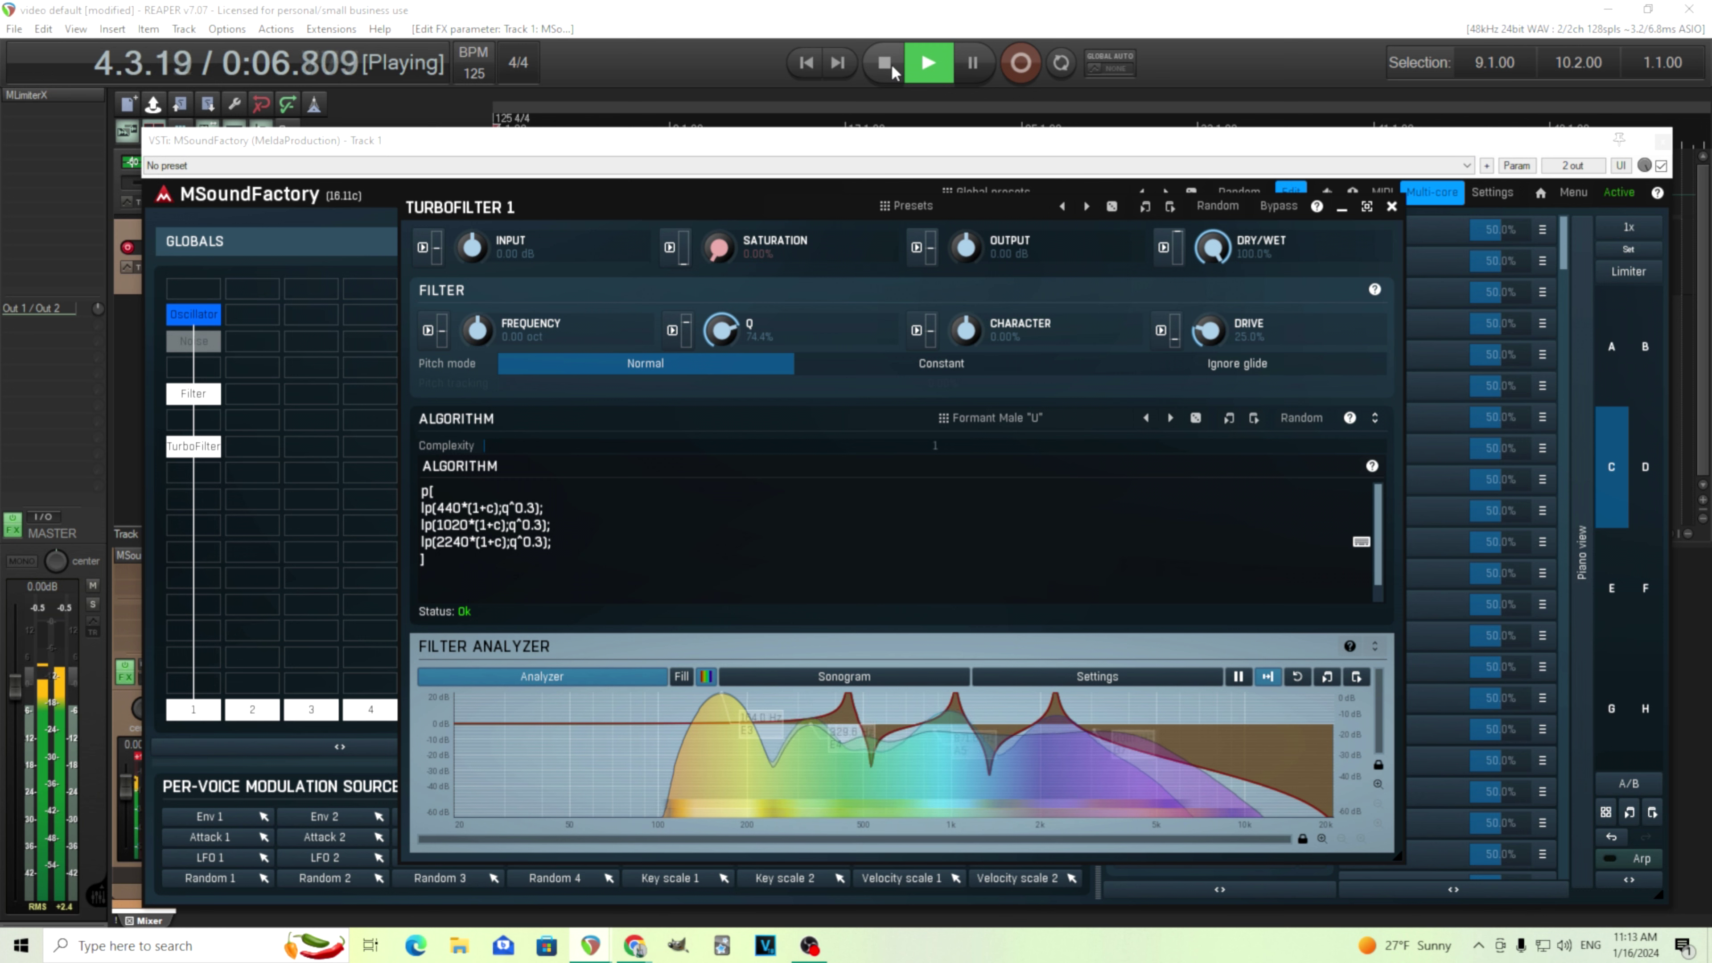
click(1278, 209)
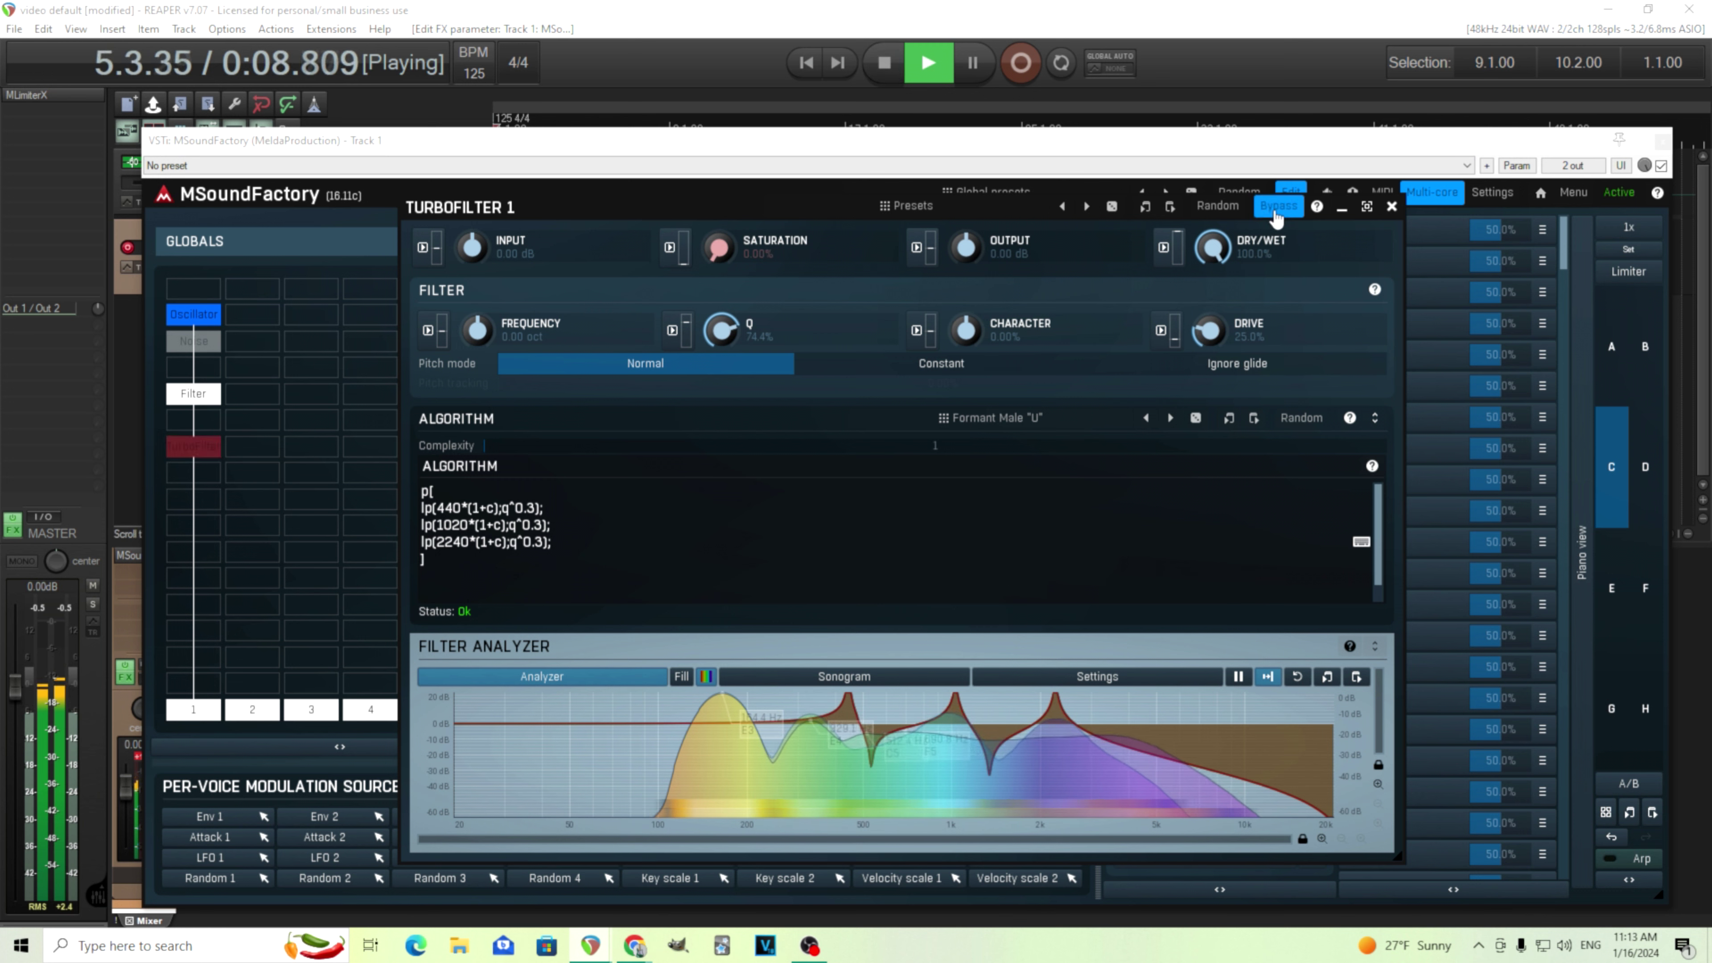
click(1276, 213)
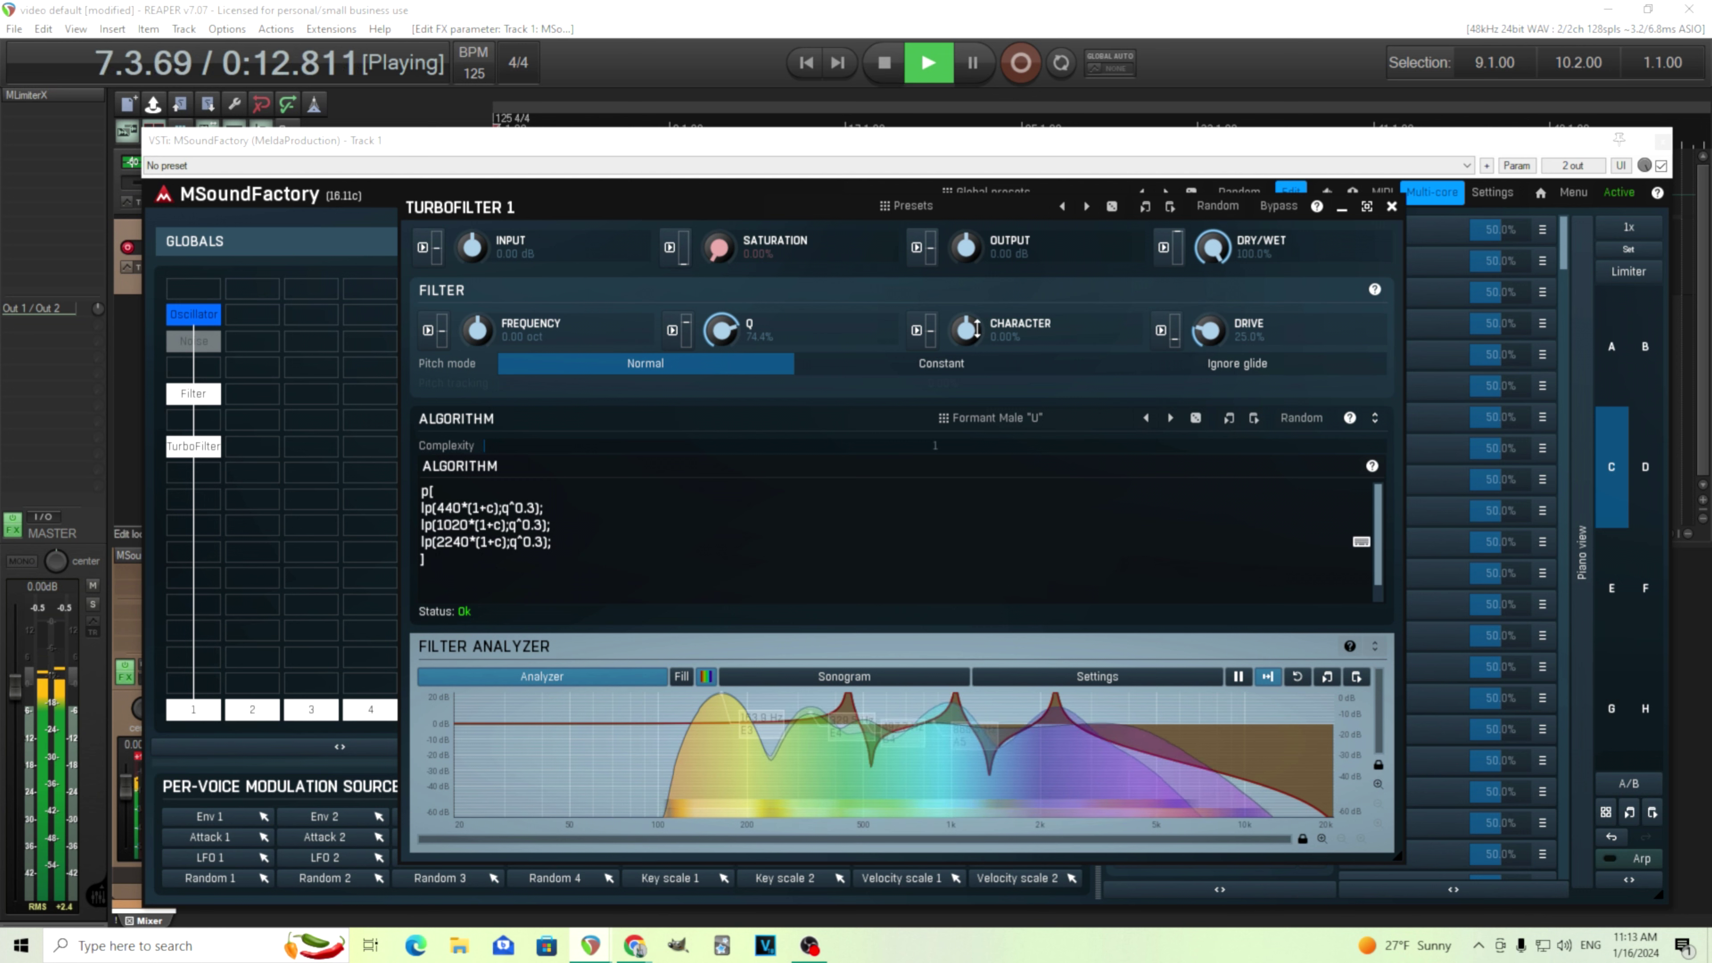
drag(975, 329, 976, 341)
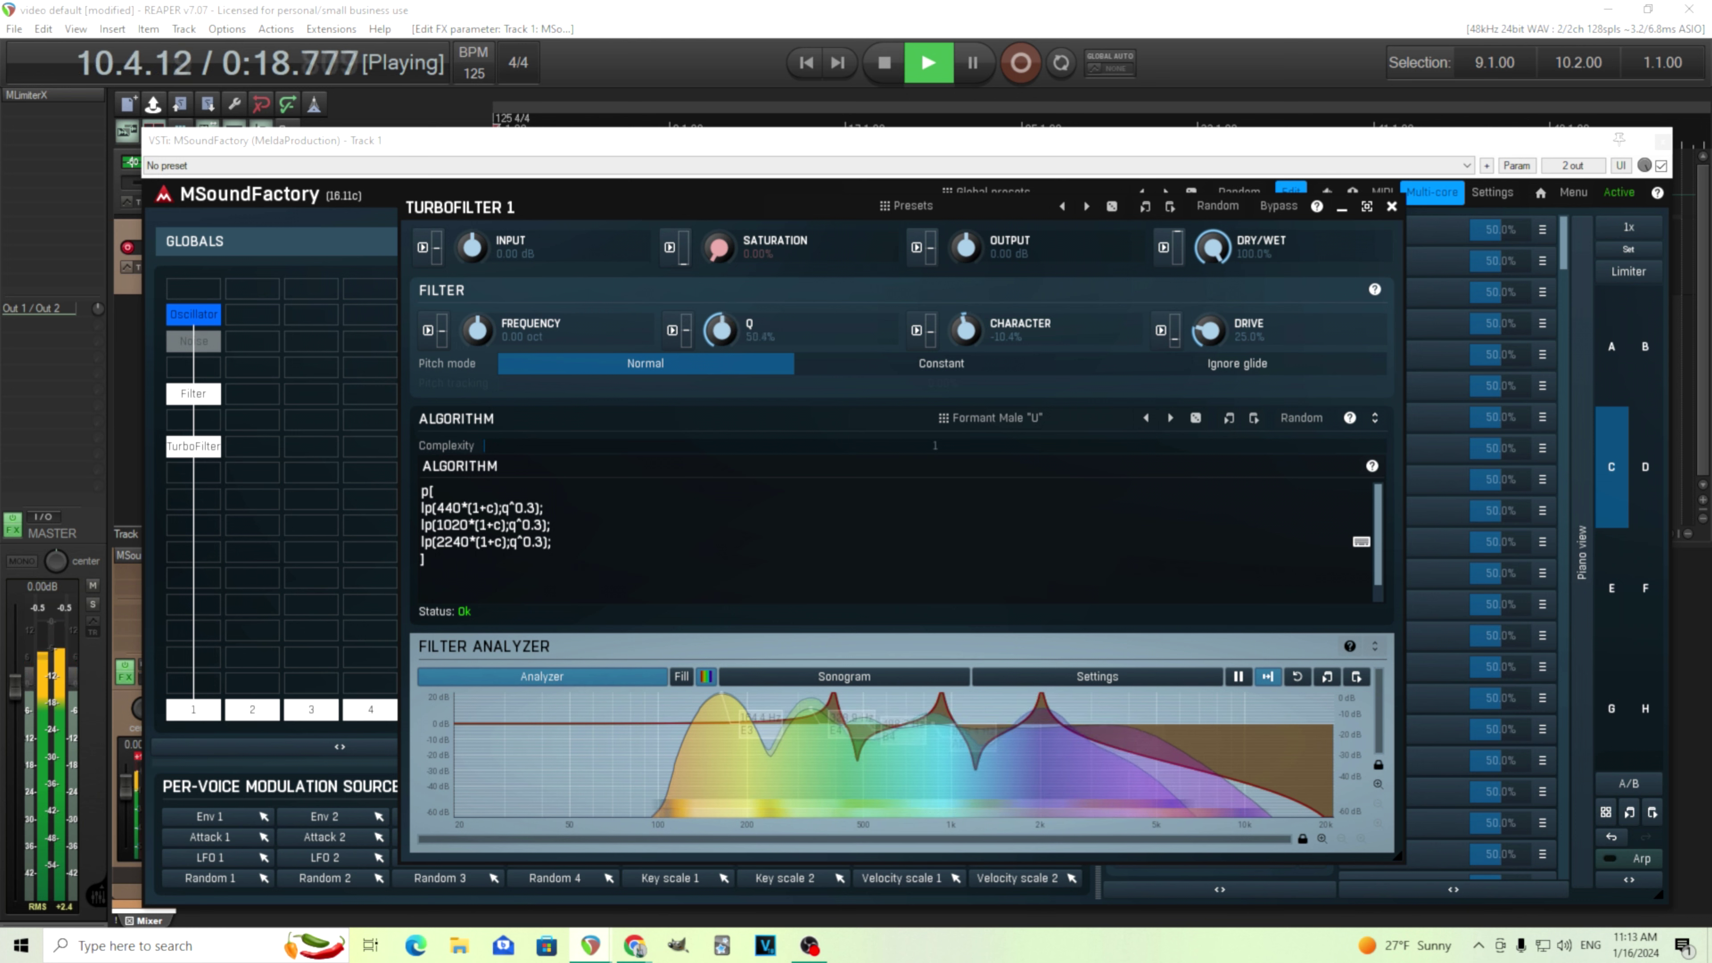
click(894, 67)
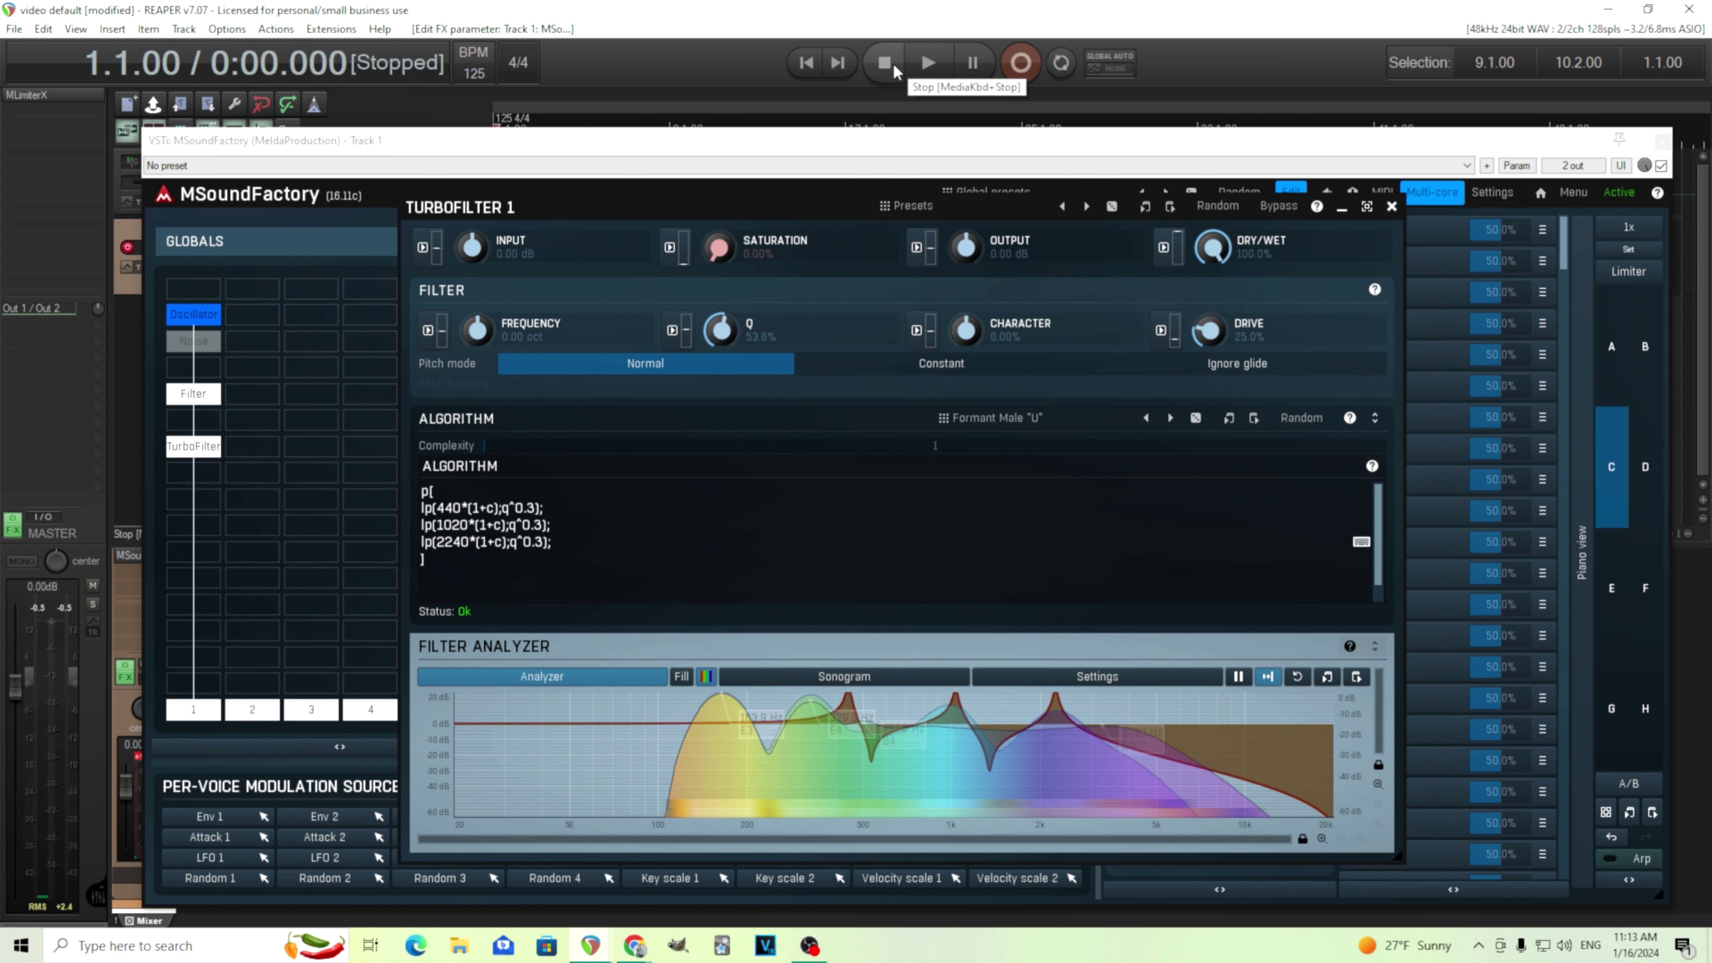